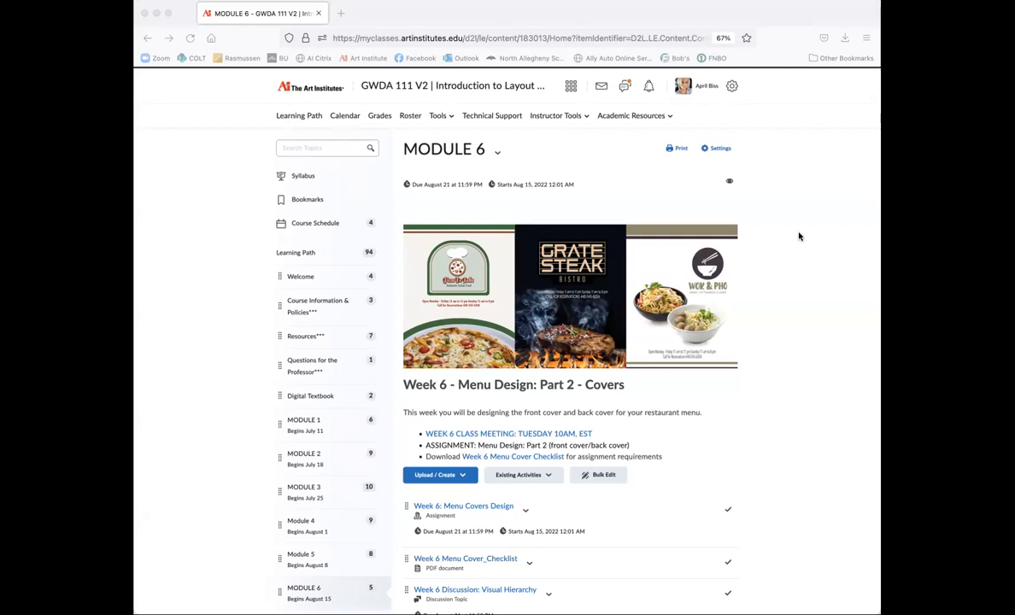
Step: Look over the Week 6 Menu Covers Design assignment and its Menu Cover checklist
{"action": "scroll", "coordinate": [801, 414], "scroll_direction": "down", "scroll_amount": 3}
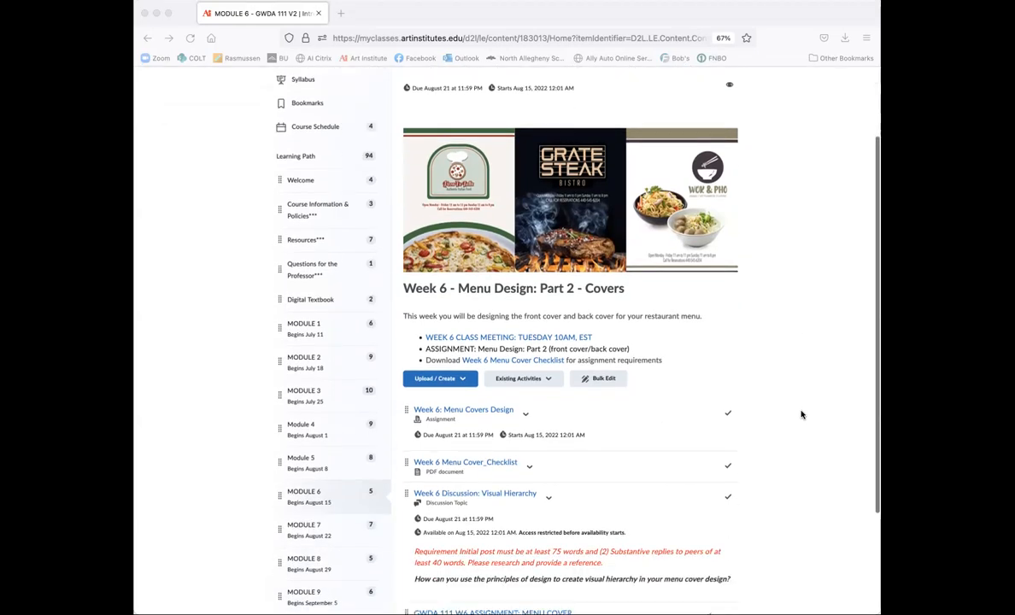
{"action": "scroll", "coordinate": [801, 415], "scroll_direction": "up", "scroll_amount": 1}
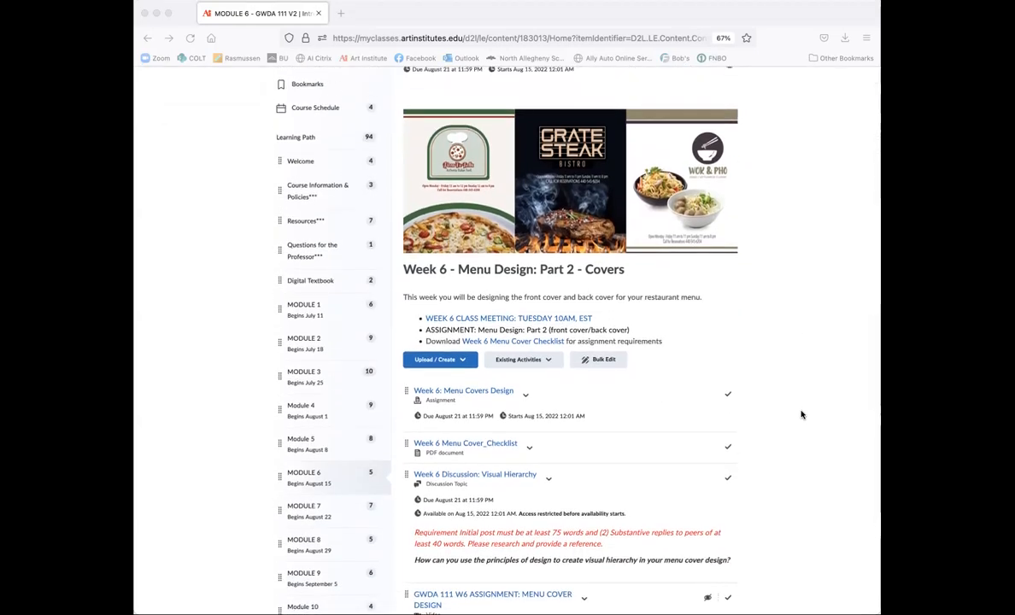
{"action": "scroll", "coordinate": [801, 415], "scroll_direction": "down", "scroll_amount": 1}
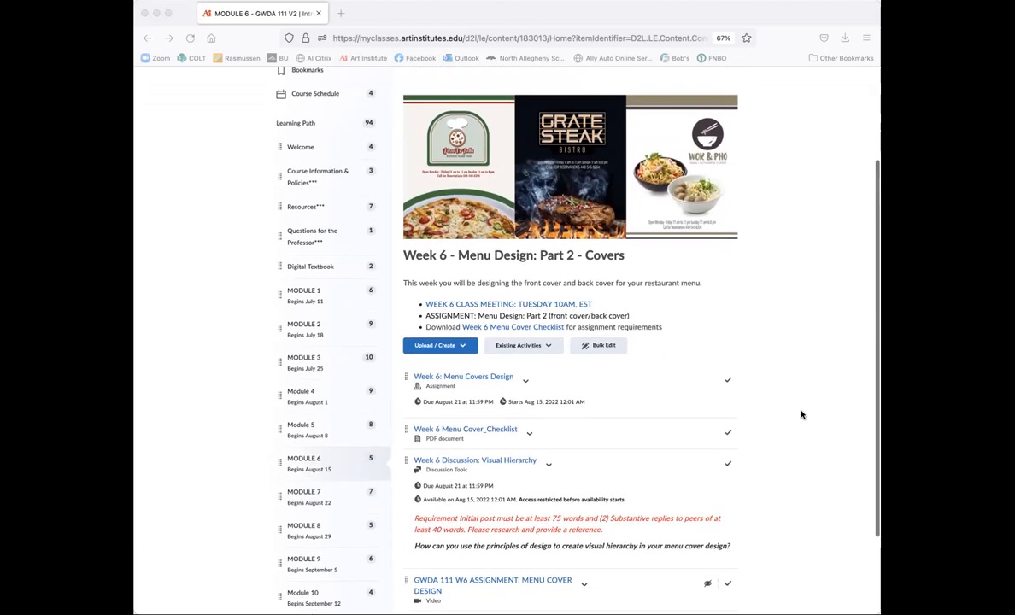
{"action": "left_click", "coordinate": [494, 377]}
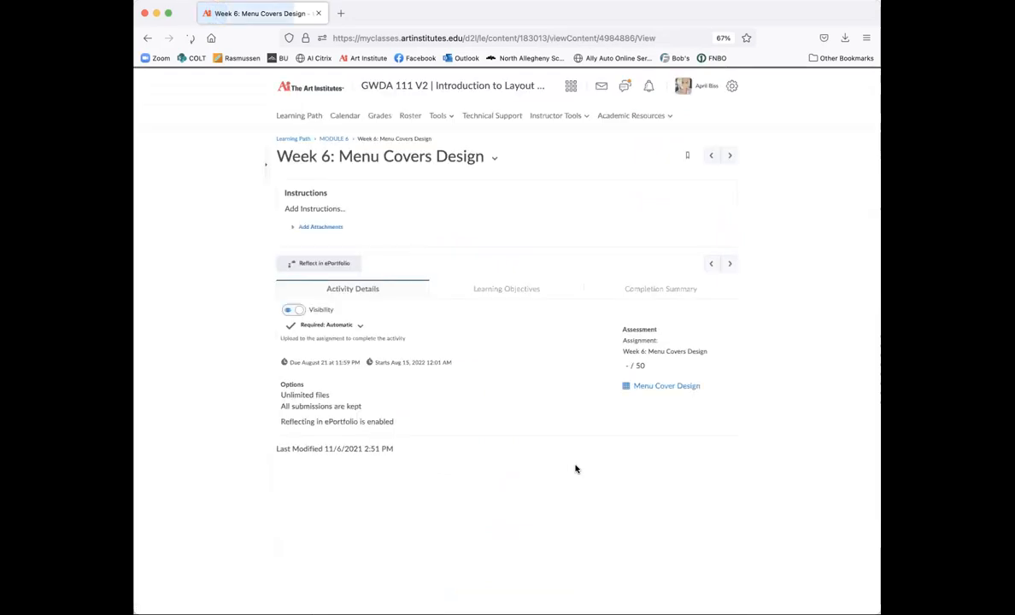
{"action": "left_click", "coordinate": [334, 139]}
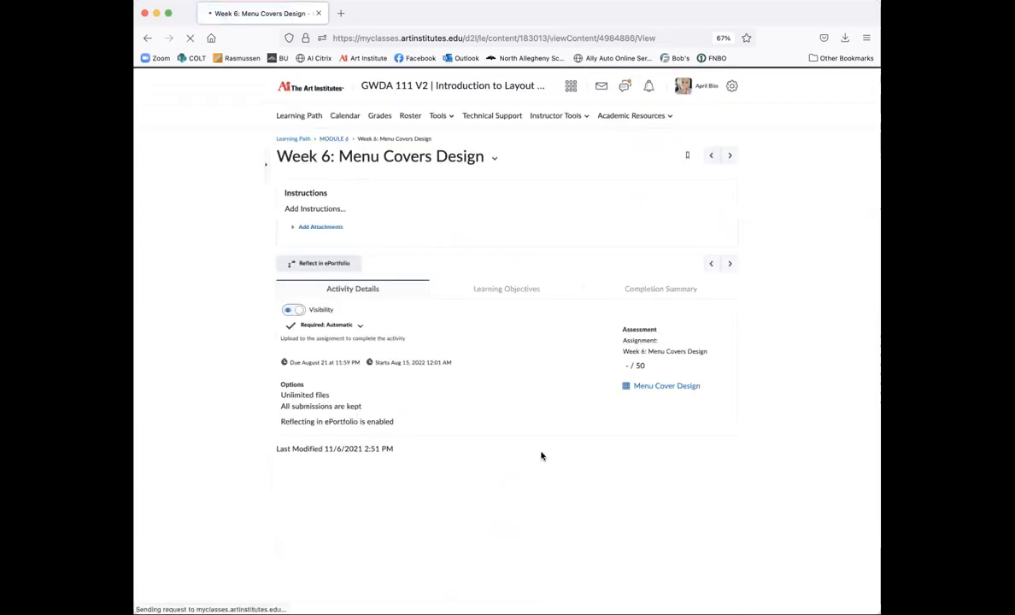
{"action": "scroll", "coordinate": [560, 428], "scroll_direction": "down", "scroll_amount": 3}
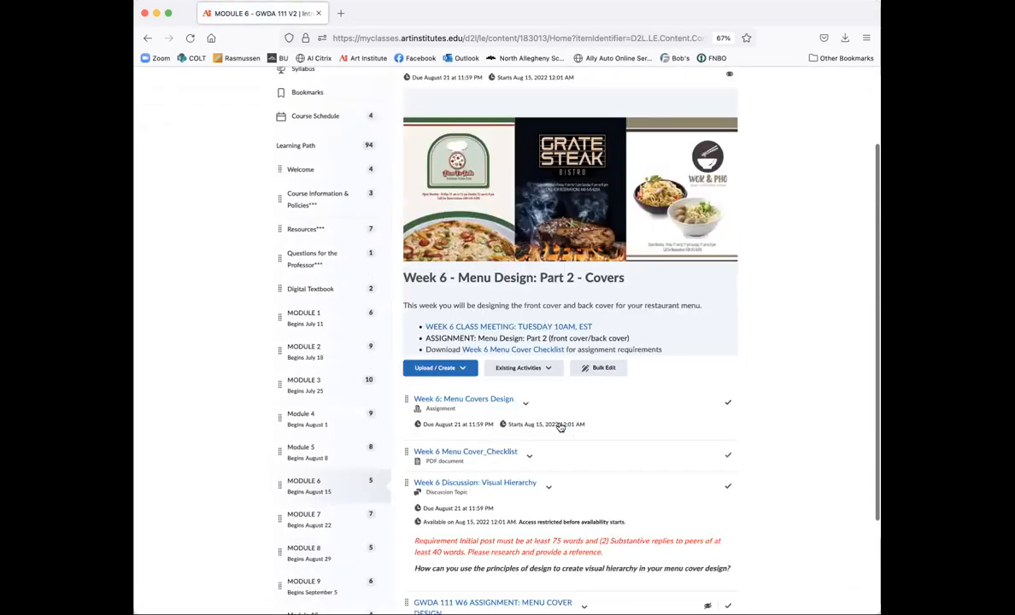
{"action": "left_click", "coordinate": [482, 360]}
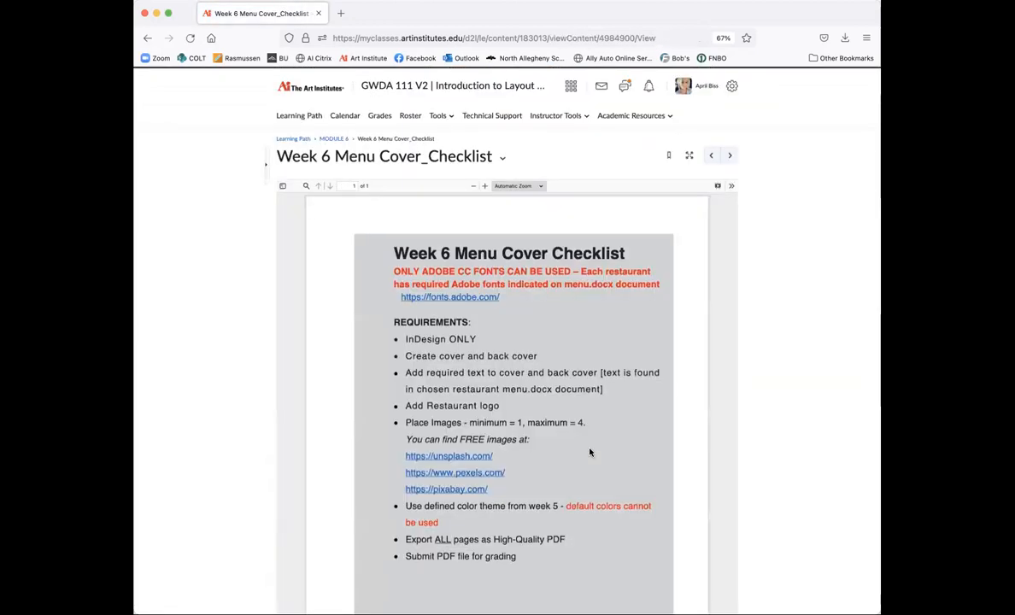
{"action": "scroll", "coordinate": [589, 453], "scroll_direction": "down", "scroll_amount": 1}
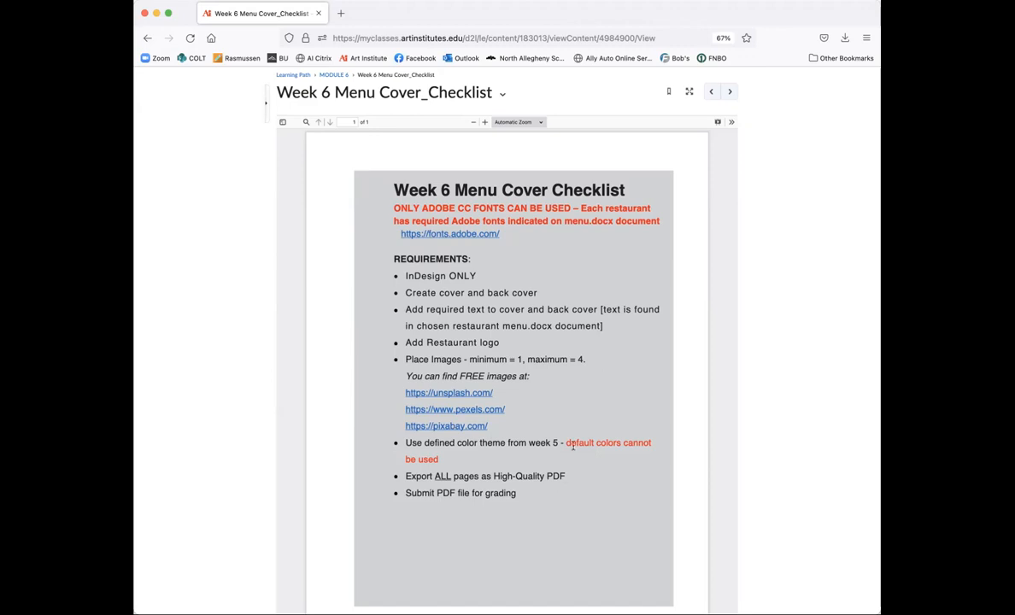
Step: Go back to Module 6, then open Module 5 down to its Menu Requirements section
{"action": "left_click", "coordinate": [331, 74]}
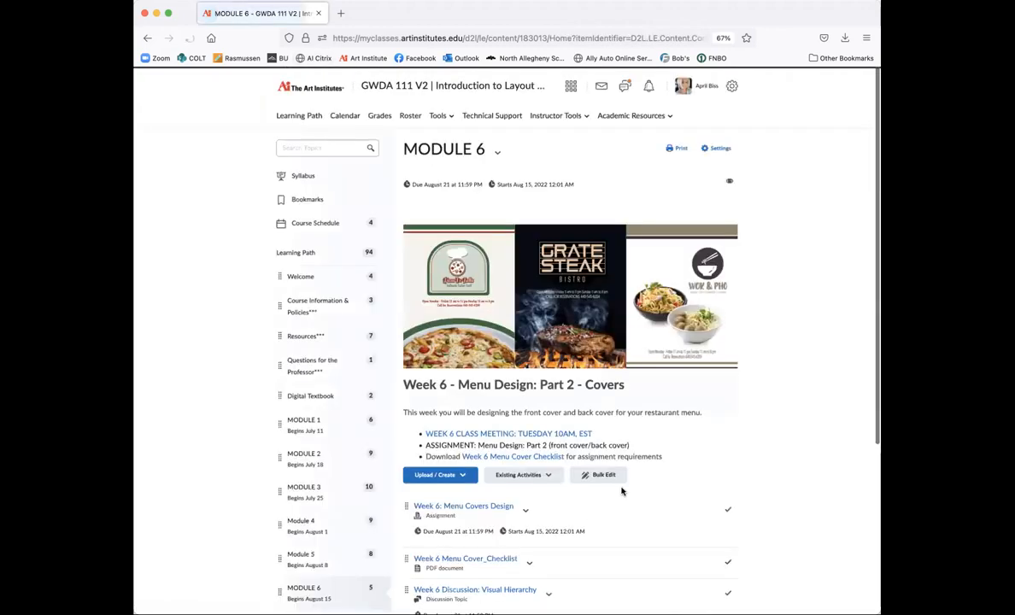
{"action": "scroll", "coordinate": [675, 496], "scroll_direction": "down", "scroll_amount": 5}
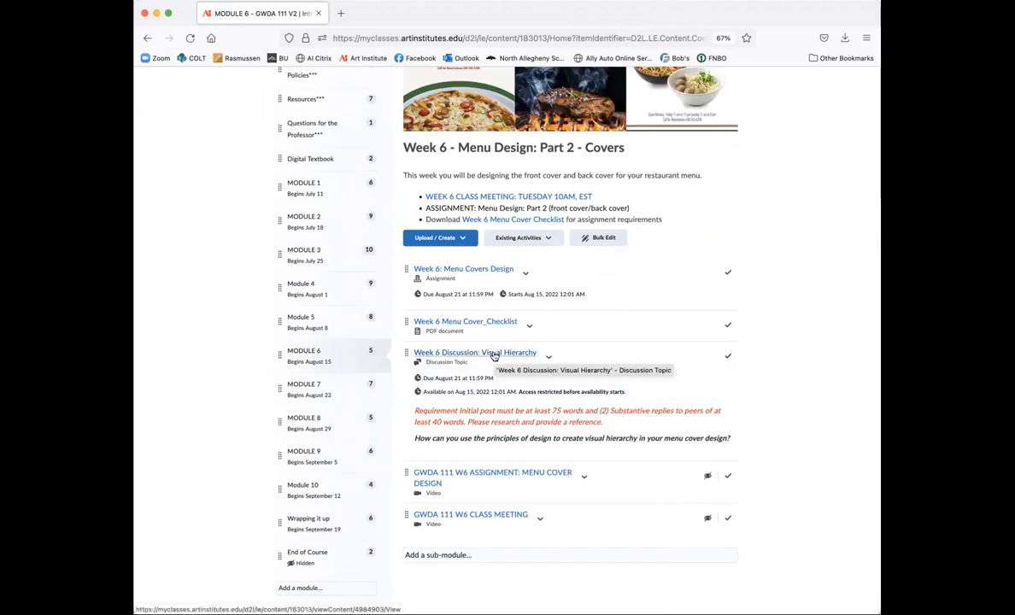
{"action": "scroll", "coordinate": [492, 412], "scroll_direction": "up", "scroll_amount": 3}
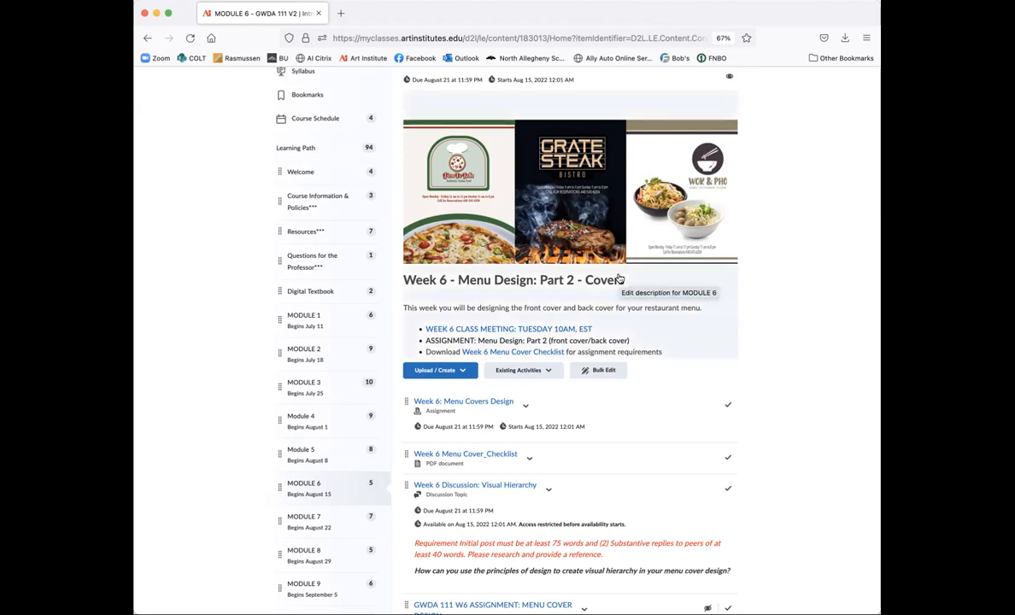
{"action": "left_click", "coordinate": [311, 462]}
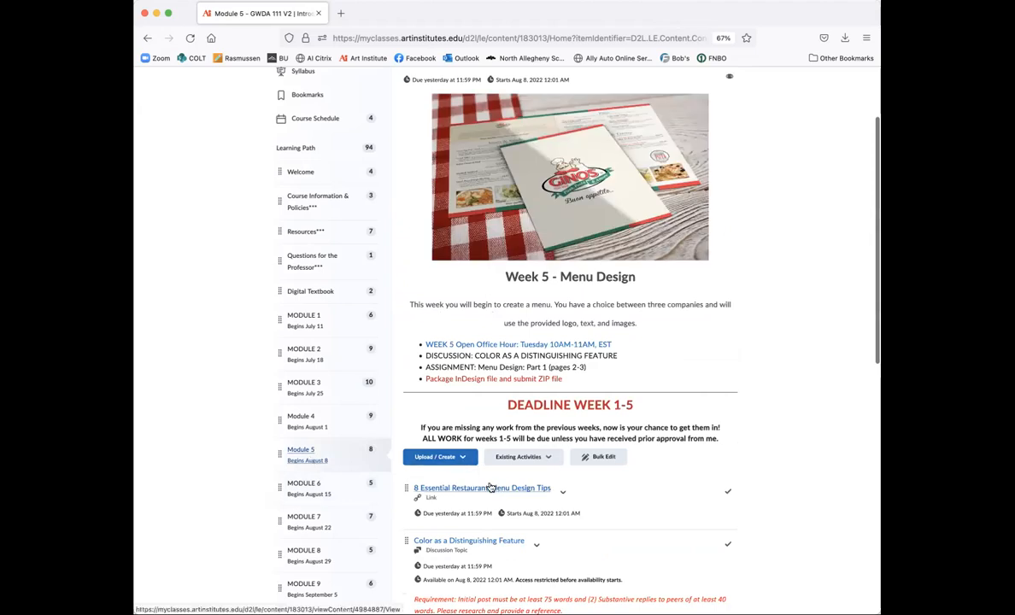
{"action": "scroll", "coordinate": [491, 487], "scroll_direction": "down", "scroll_amount": 2}
{"action": "scroll", "coordinate": [492, 487], "scroll_direction": "down", "scroll_amount": 2}
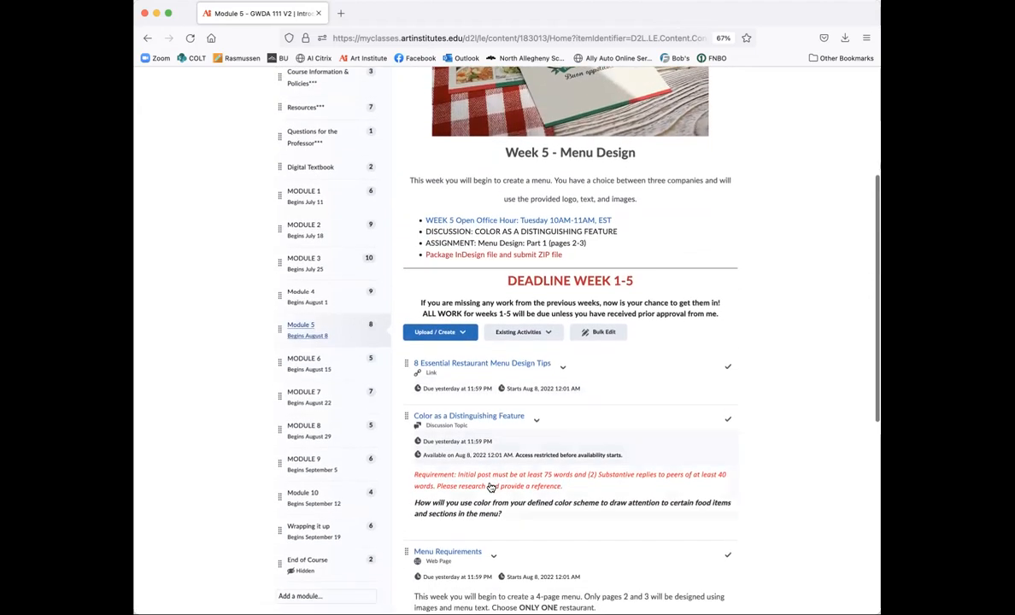
{"action": "scroll", "coordinate": [491, 487], "scroll_direction": "down", "scroll_amount": 3}
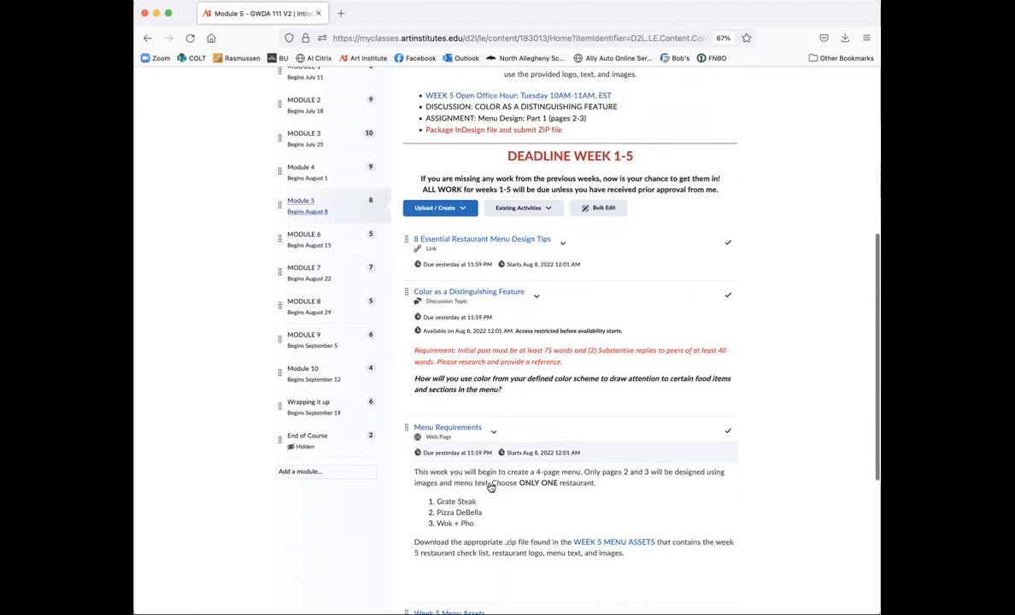
Step: Download W5_menu_assets.zip from the WEEK 5 MENU ASSETS page and open it
{"action": "left_click", "coordinate": [612, 539]}
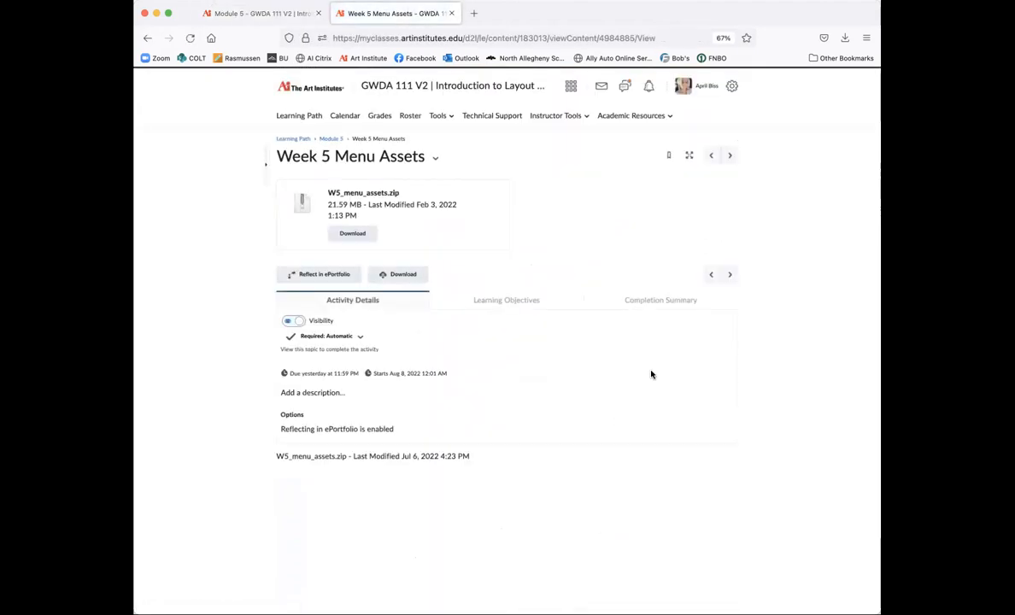
{"action": "left_click", "coordinate": [338, 233]}
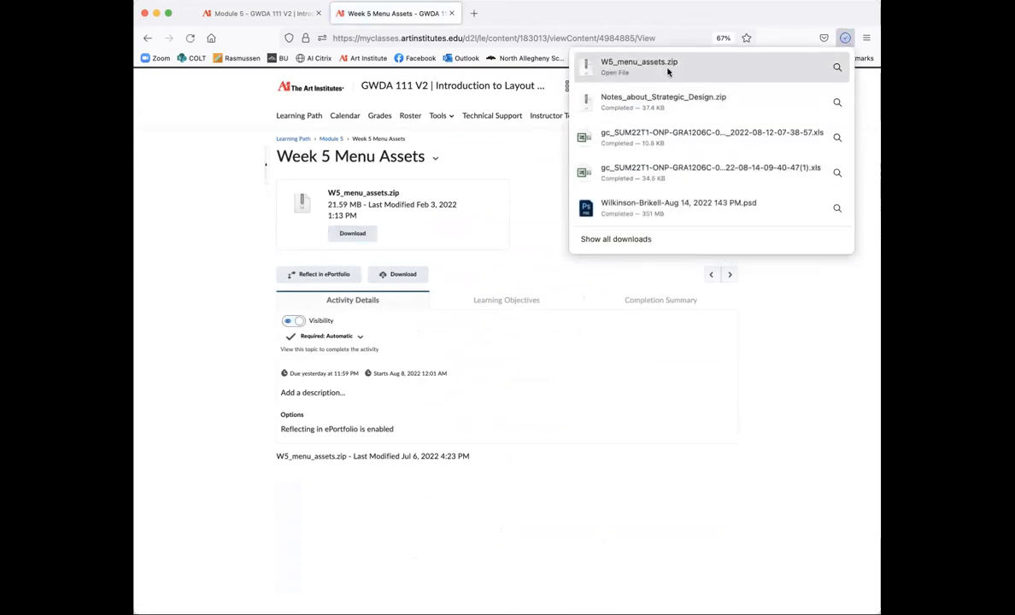
{"action": "left_click", "coordinate": [668, 70]}
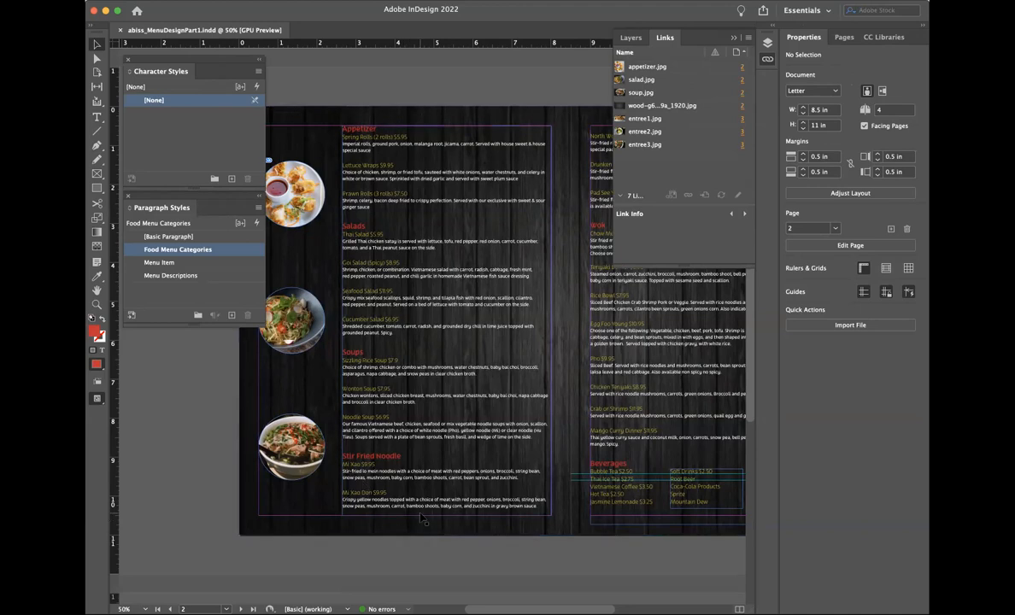
Step: Close the Layers and Links panel and pan the menu document to show blank page 1
{"action": "left_click", "coordinate": [733, 41]}
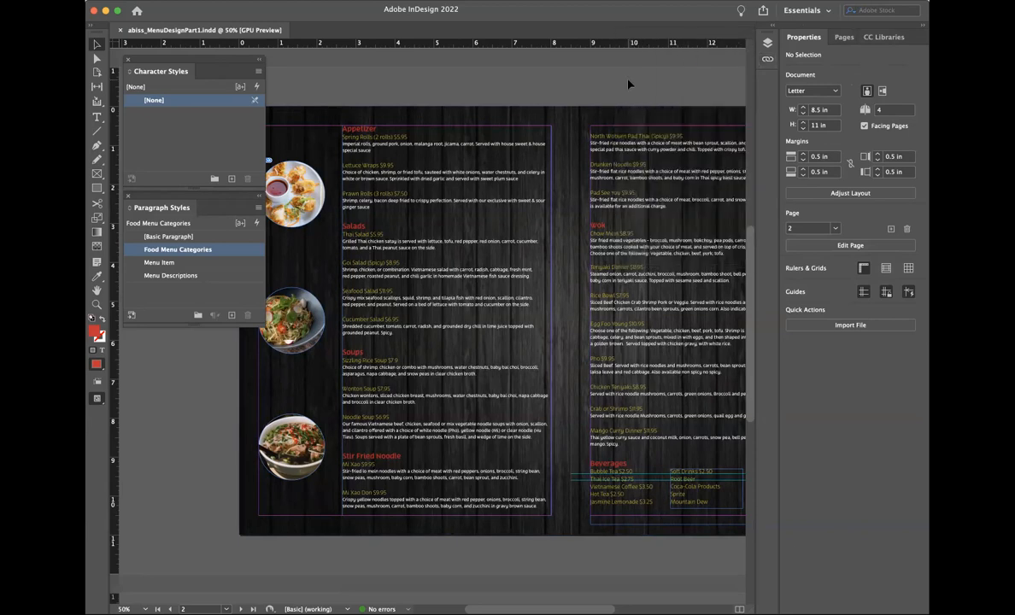
{"action": "scroll", "coordinate": [366, 428], "scroll_direction": "up", "scroll_amount": 2}
{"action": "scroll", "coordinate": [365, 427], "scroll_direction": "left", "scroll_amount": 1}
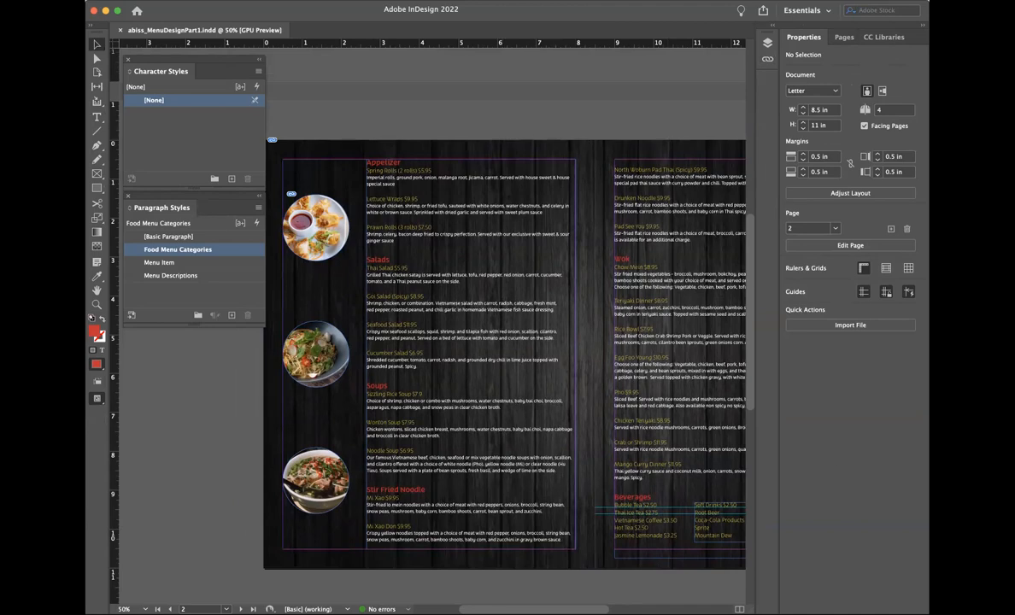
{"action": "scroll", "coordinate": [600, 442], "scroll_direction": "right", "scroll_amount": 3}
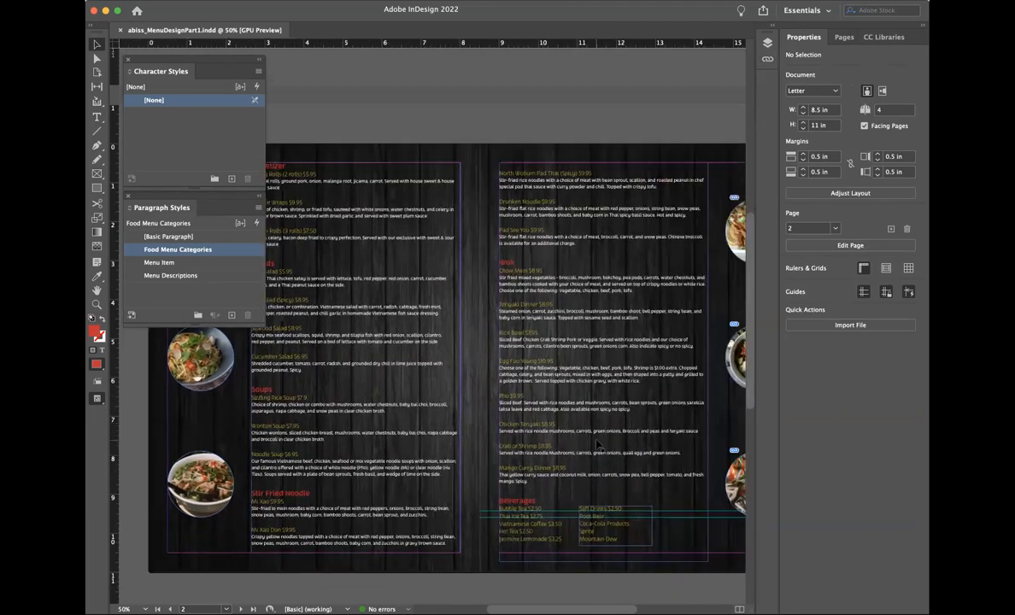
{"action": "scroll", "coordinate": [600, 443], "scroll_direction": "right", "scroll_amount": 2}
{"action": "scroll", "coordinate": [600, 447], "scroll_direction": "left", "scroll_amount": 3}
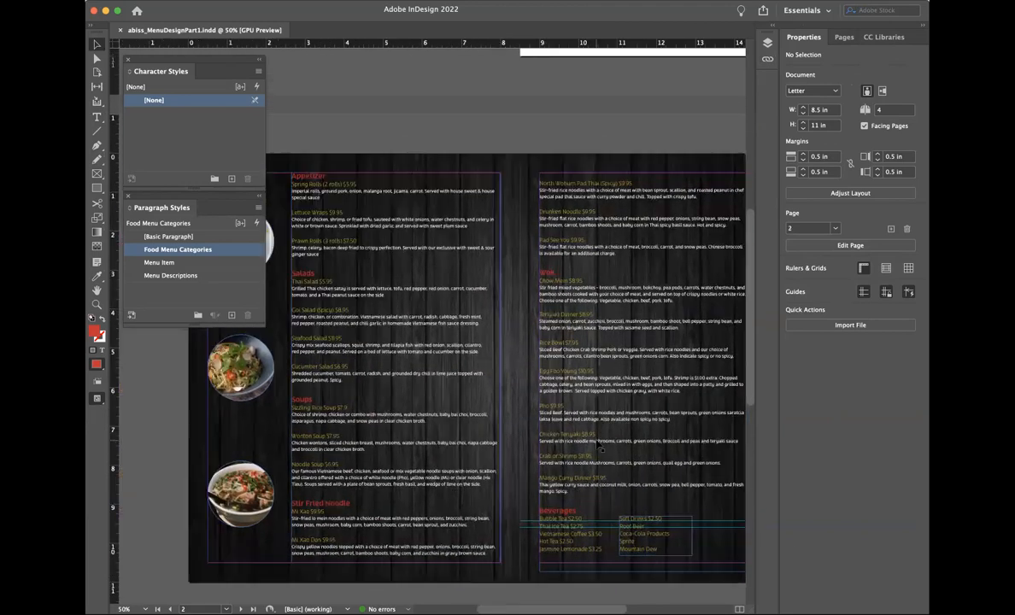
{"action": "scroll", "coordinate": [601, 447], "scroll_direction": "left", "scroll_amount": 2}
{"action": "scroll", "coordinate": [601, 447], "scroll_direction": "down", "scroll_amount": 1}
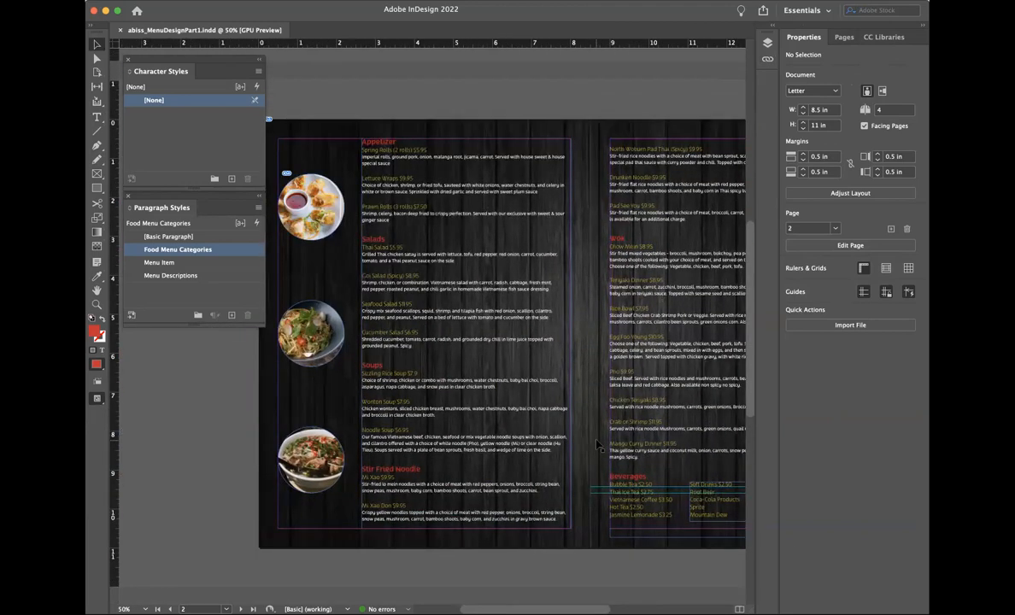
{"action": "scroll", "coordinate": [600, 446], "scroll_direction": "up", "scroll_amount": 1}
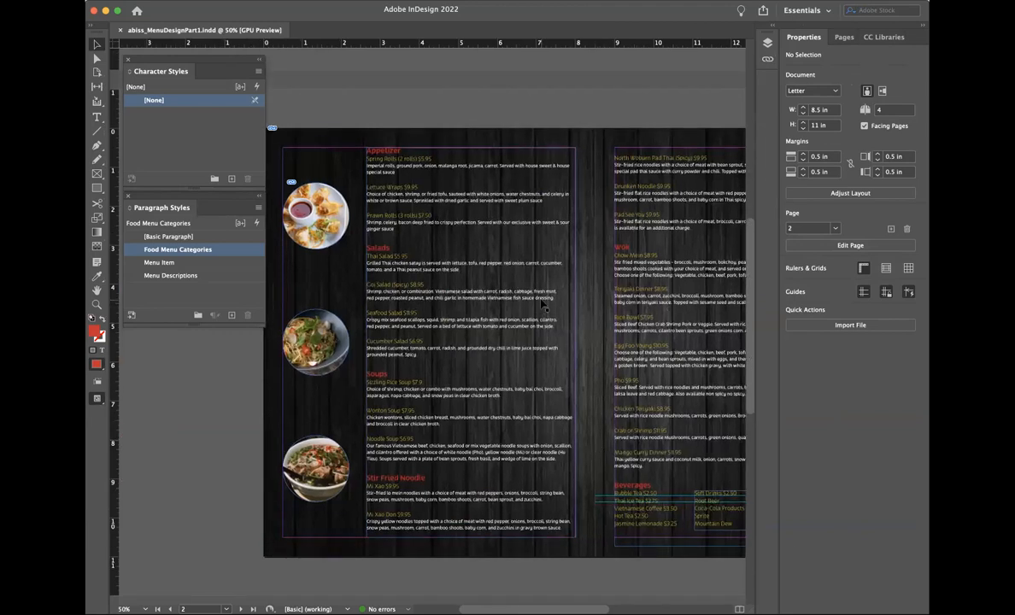
{"action": "scroll", "coordinate": [541, 305], "scroll_direction": "up", "scroll_amount": 2}
{"action": "scroll", "coordinate": [540, 305], "scroll_direction": "right", "scroll_amount": 1}
{"action": "scroll", "coordinate": [540, 300], "scroll_direction": "up", "scroll_amount": 2}
{"action": "scroll", "coordinate": [540, 300], "scroll_direction": "right", "scroll_amount": 2}
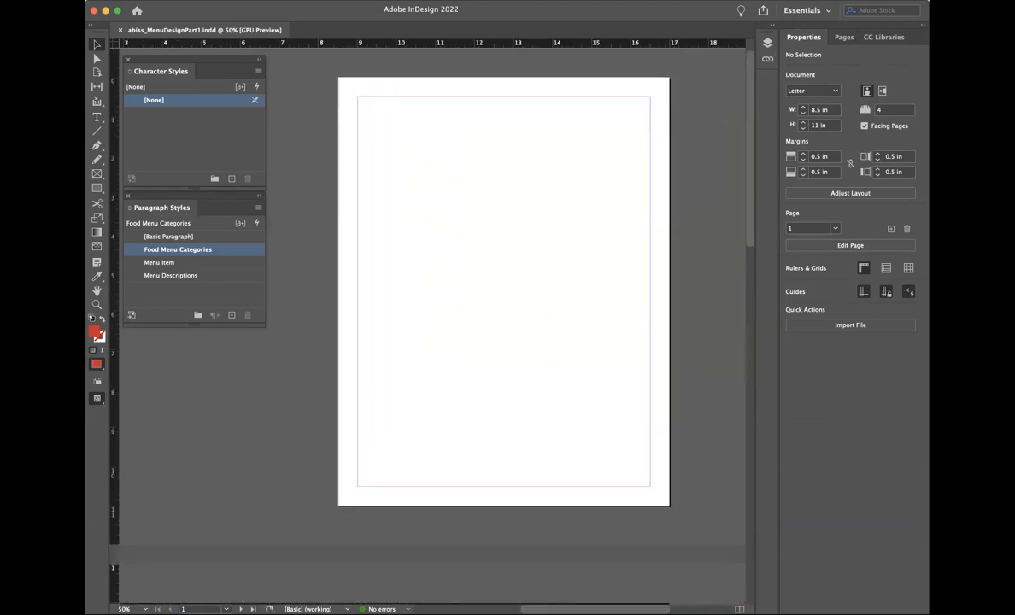
{"action": "key", "text": "super+Tab"}
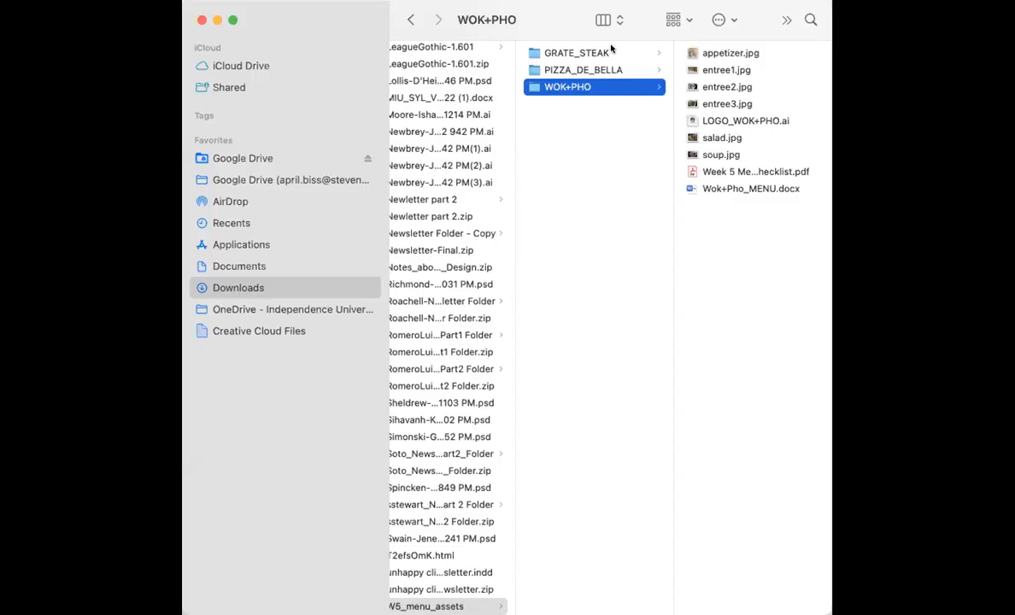
Step: Open the WOK+PHO folder and preview appetizer.jpg, entree1.jpg, entree3.jpg and the following files
{"action": "left_click", "coordinate": [575, 56]}
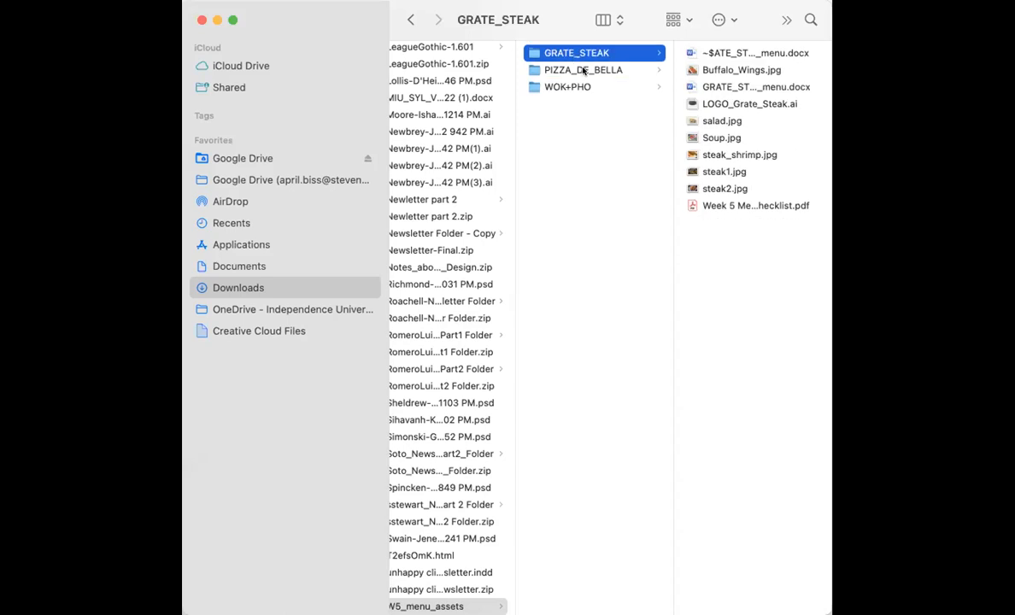
{"action": "left_click", "coordinate": [582, 70]}
{"action": "left_click", "coordinate": [571, 87]}
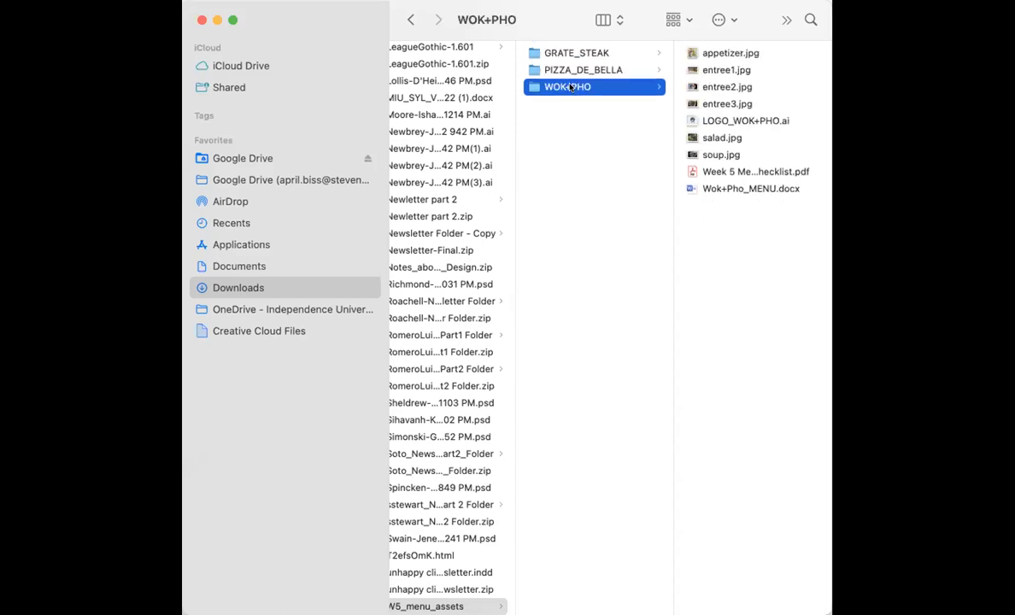
{"action": "left_click", "coordinate": [694, 53]}
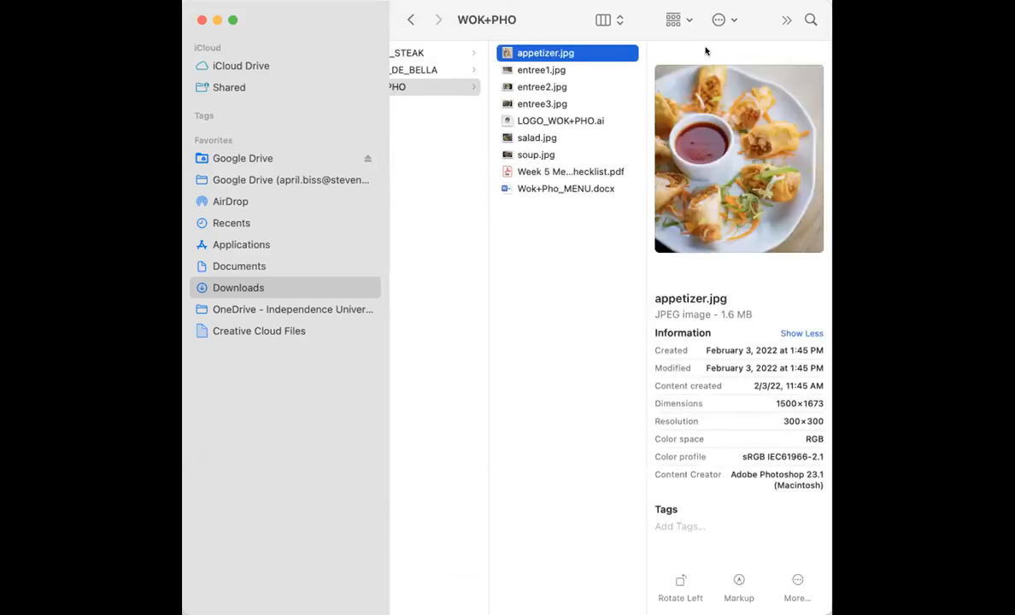
{"action": "key", "text": "Down"}
{"action": "key", "text": "Down"}
{"action": "key", "text": "Down"}
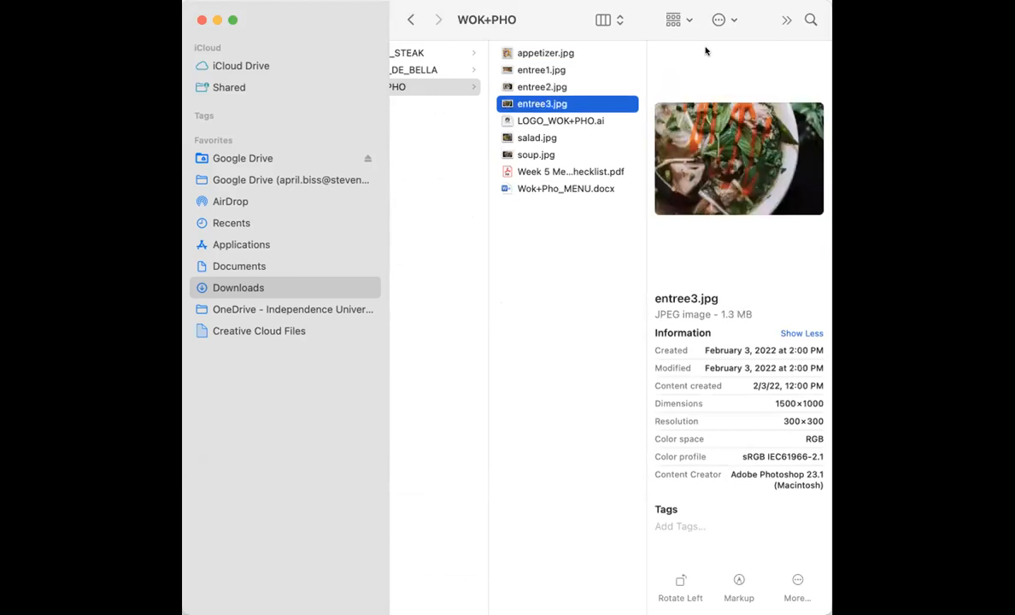
{"action": "key", "text": "Down"}
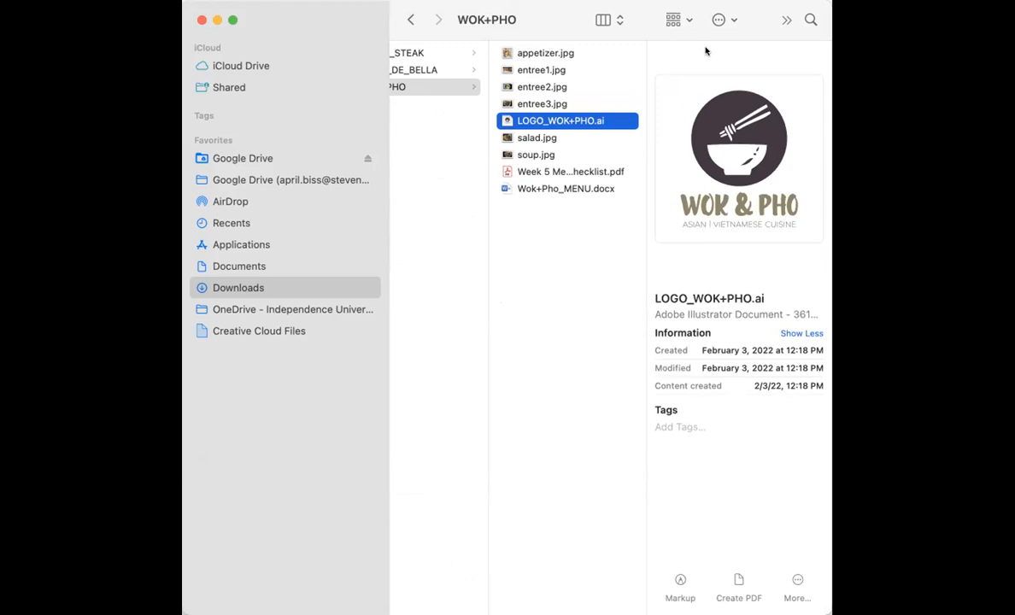
{"action": "key", "text": "Down"}
{"action": "key", "text": "Down"}
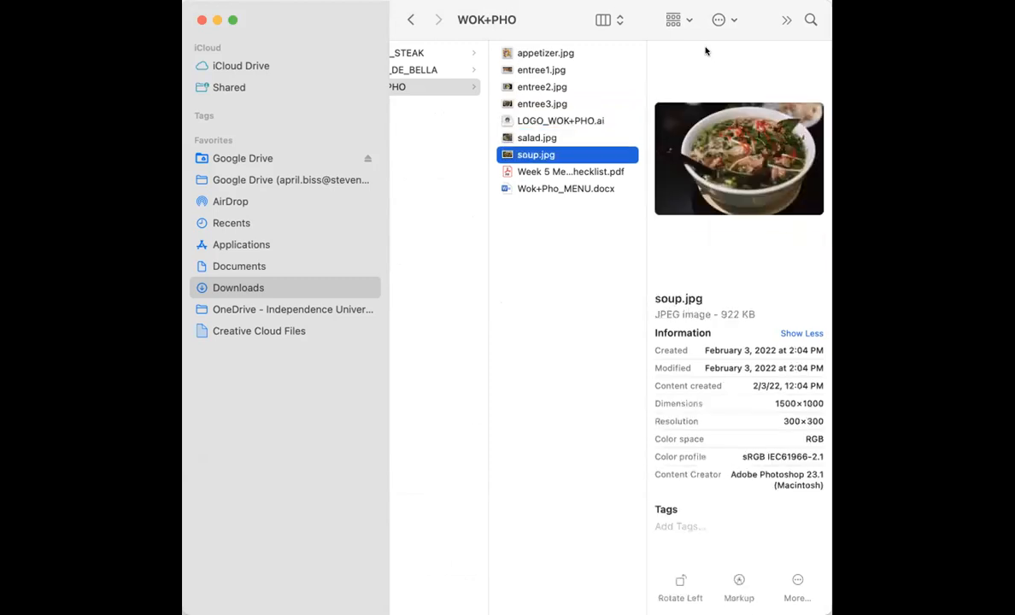
{"action": "key", "text": "Down"}
{"action": "key", "text": "Down"}
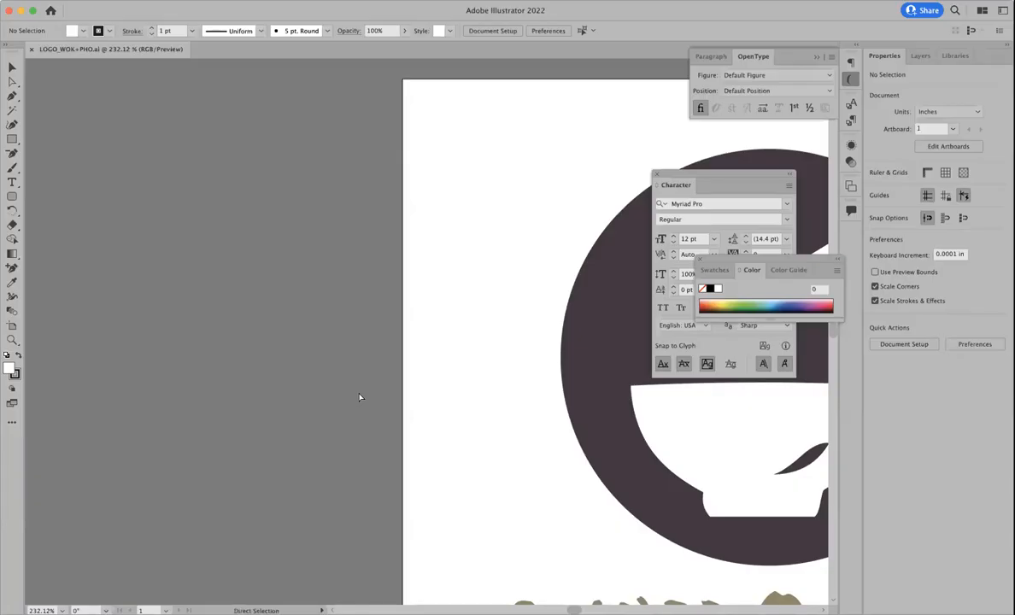
Step: Zoom out and pan to fit the whole WOK & PHO logo artboard, with the Selection tool active
{"action": "key", "text": "ctrl+minus"}
{"action": "key", "text": "super+minus"}
{"action": "scroll", "coordinate": [280, 494], "scroll_direction": "right", "scroll_amount": 3}
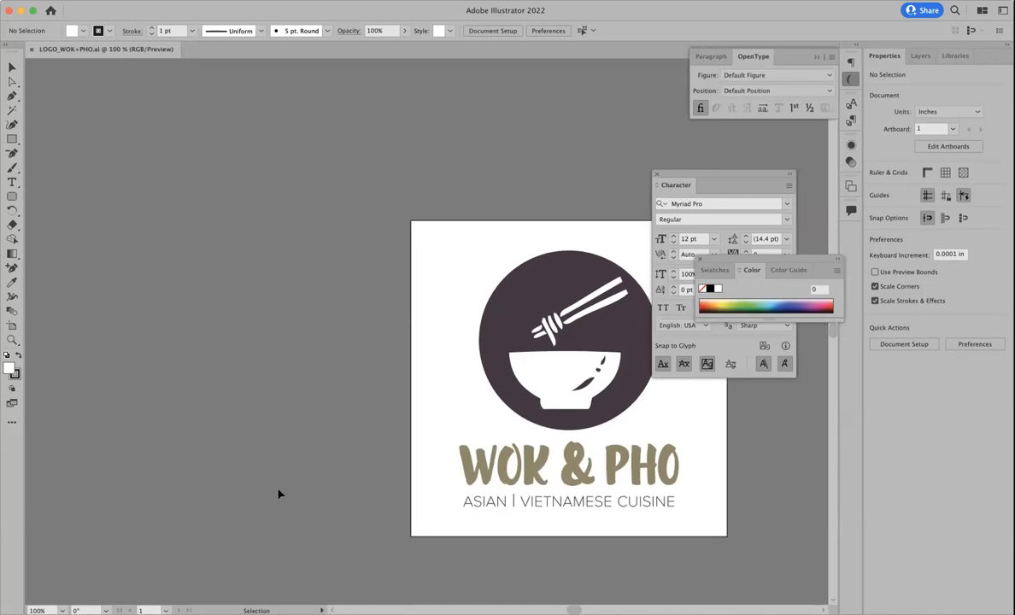
{"action": "scroll", "coordinate": [278, 494], "scroll_direction": "down", "scroll_amount": 3}
{"action": "scroll", "coordinate": [279, 494], "scroll_direction": "right", "scroll_amount": 4}
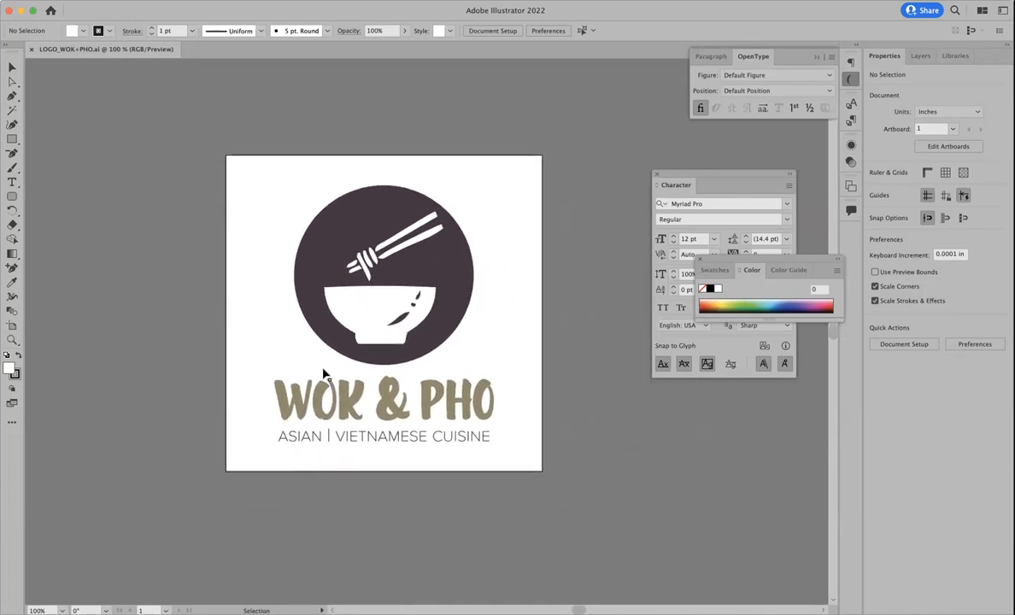
{"action": "left_click", "coordinate": [12, 66]}
{"action": "scroll", "coordinate": [500, 301], "scroll_direction": "right", "scroll_amount": 2}
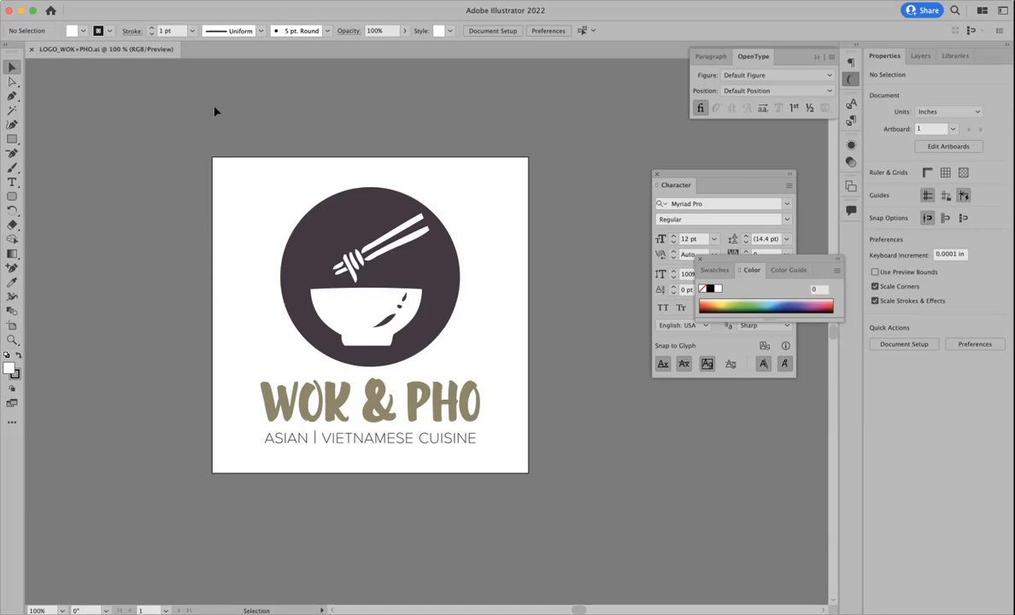
{"action": "left_click", "coordinate": [79, 0]}
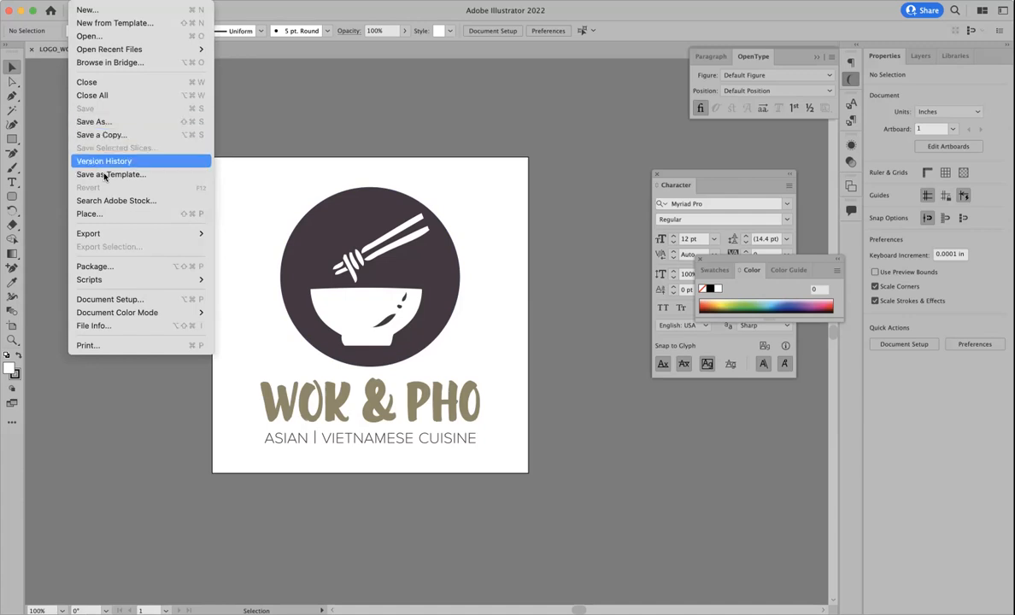
Step: Export the logo to the Desktop as LOGO_WOK+PHO.png at High (300 ppi) with a transparent background
{"action": "mouse_move", "coordinate": [101, 233]}
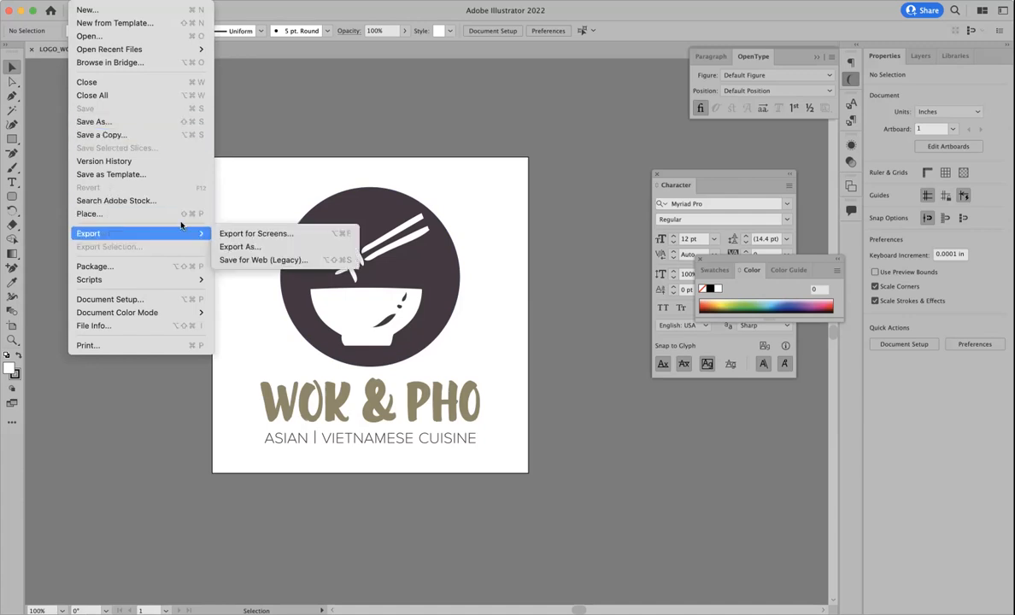
{"action": "left_click", "coordinate": [280, 248]}
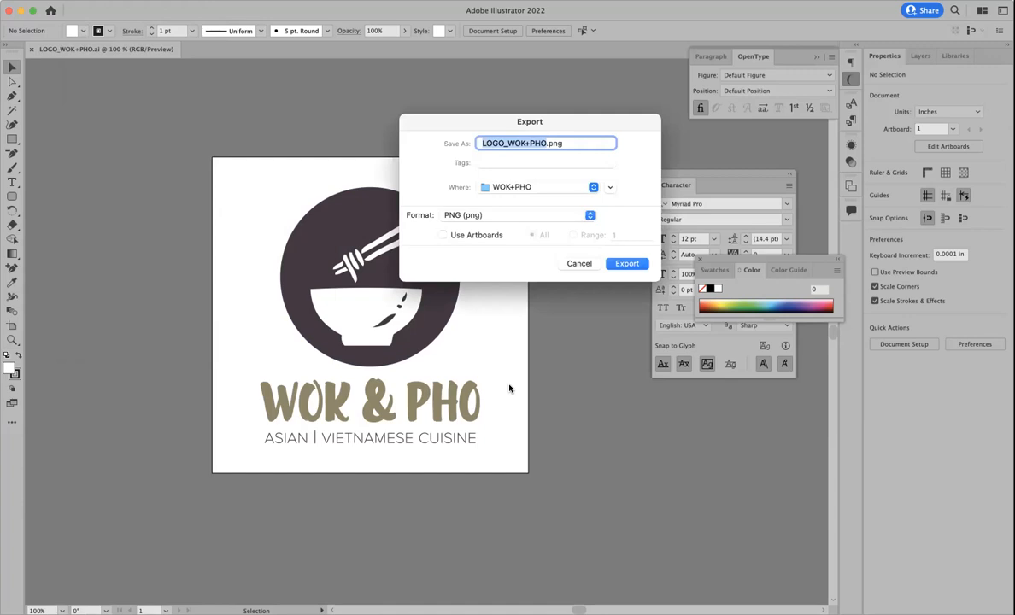
{"action": "left_click", "coordinate": [511, 186]}
{"action": "left_click", "coordinate": [529, 344]}
{"action": "left_click", "coordinate": [477, 217]}
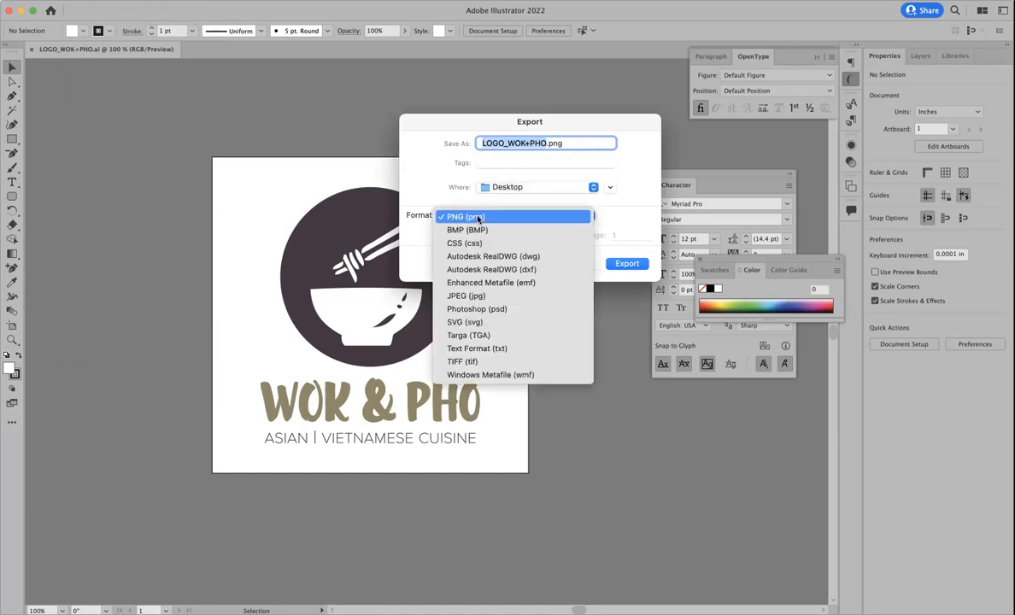
{"action": "left_click", "coordinate": [477, 219]}
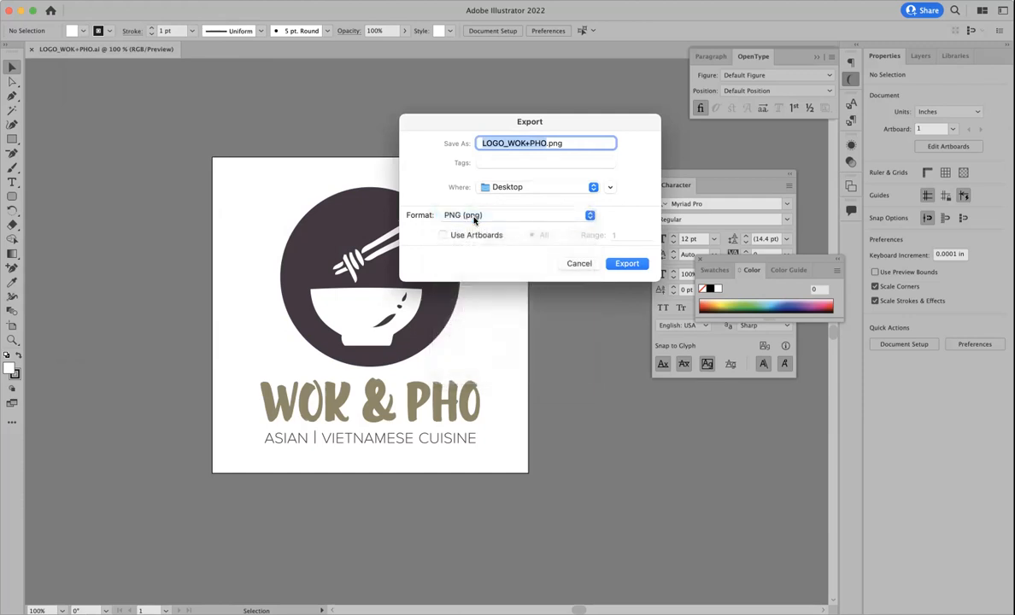
{"action": "left_click", "coordinate": [621, 263]}
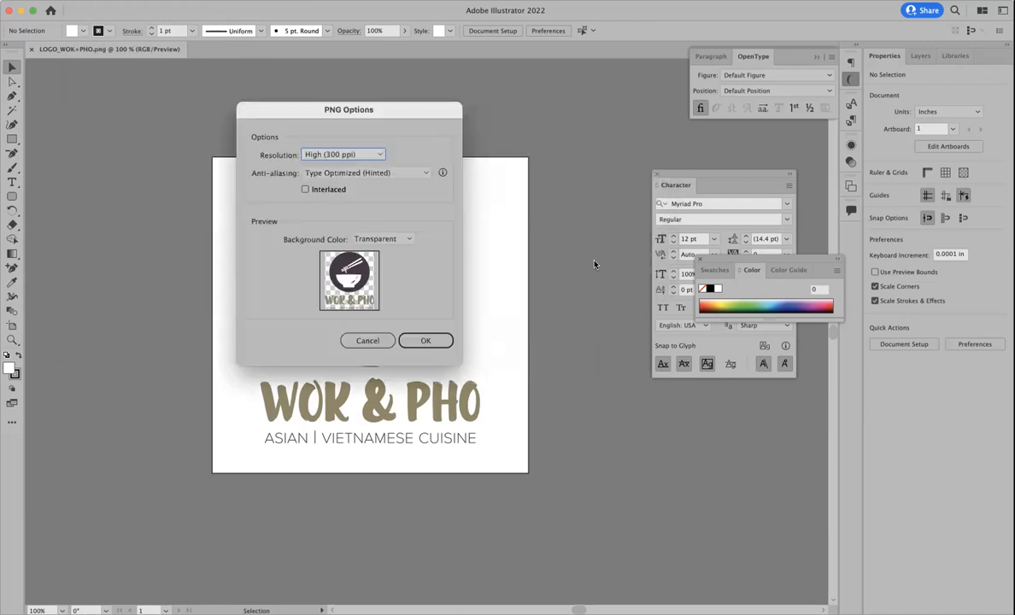
{"action": "left_click_drag", "start_coordinate": [370, 114], "coordinate": [519, 134]}
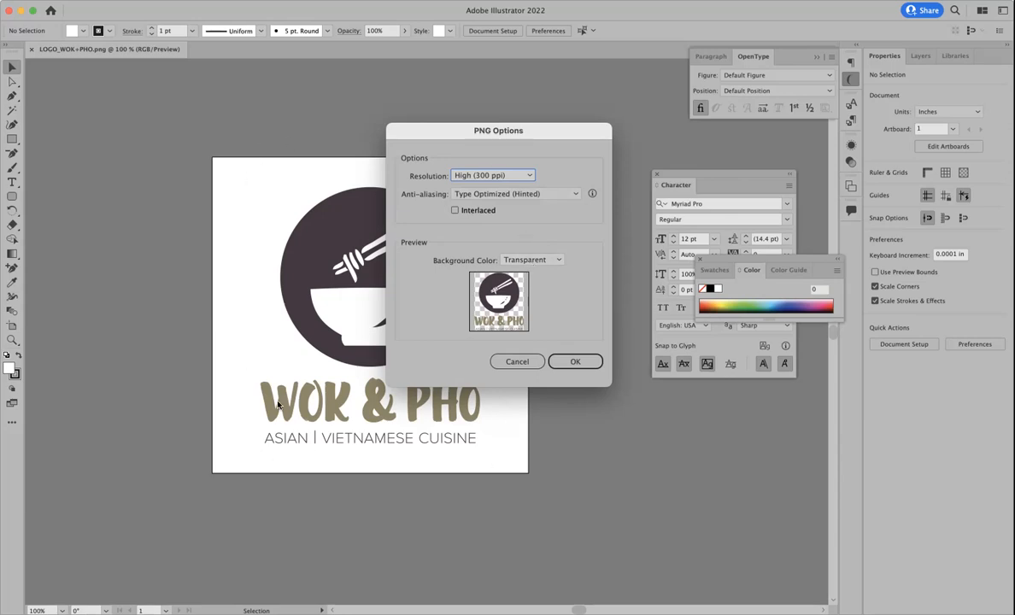
{"action": "left_click", "coordinate": [575, 362]}
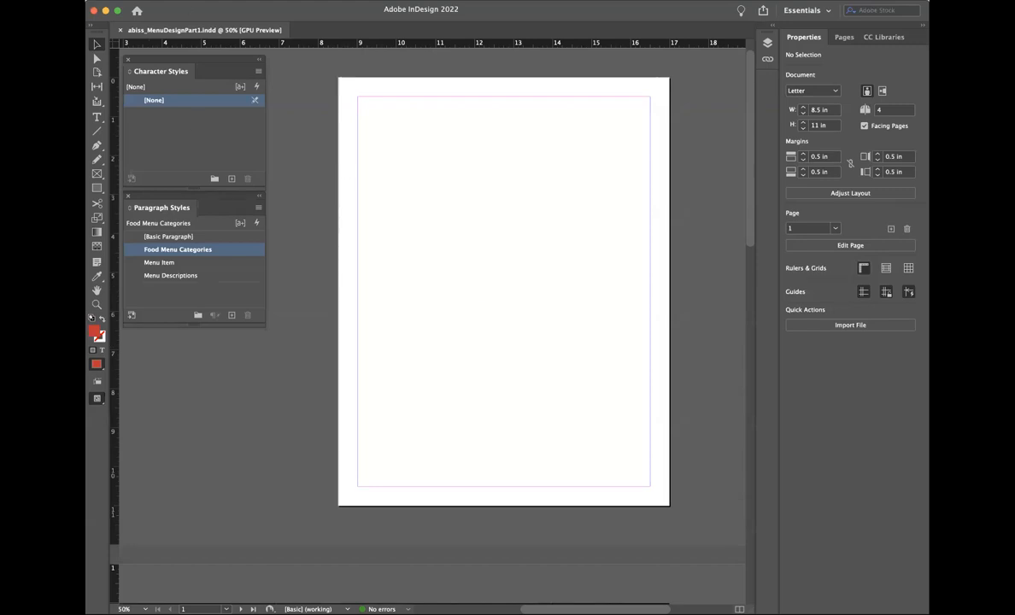
Step: Draw a 5.44 × 4.92 in rectangle image frame in the upper part of page 1
{"action": "left_click", "coordinate": [164, 1]}
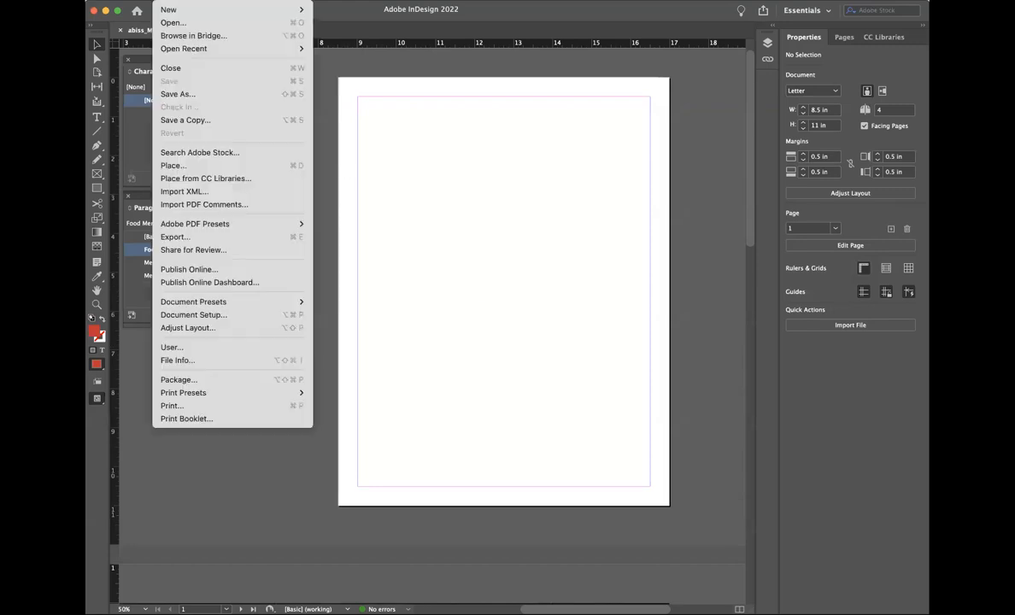
{"action": "left_click", "coordinate": [193, 169]}
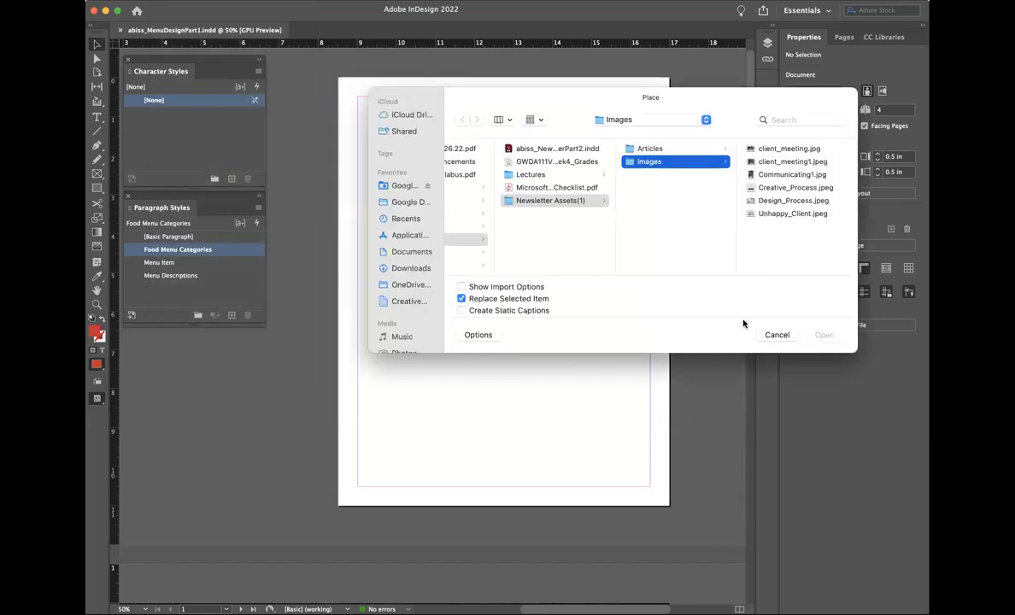
{"action": "left_click", "coordinate": [771, 336]}
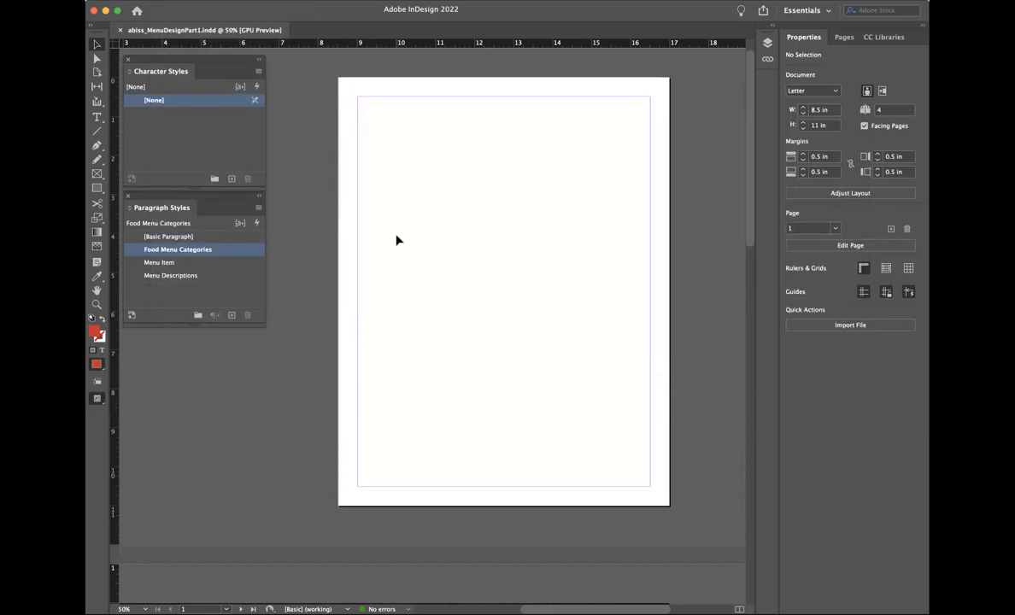
{"action": "left_click", "coordinate": [98, 175]}
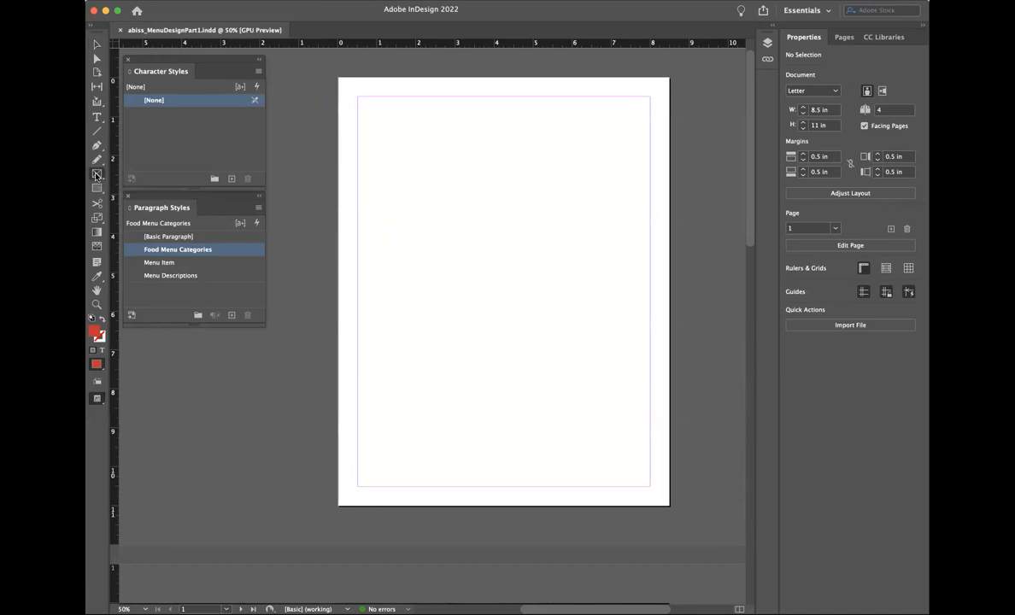
{"action": "left_click_drag", "start_coordinate": [395, 157], "coordinate": [607, 349]}
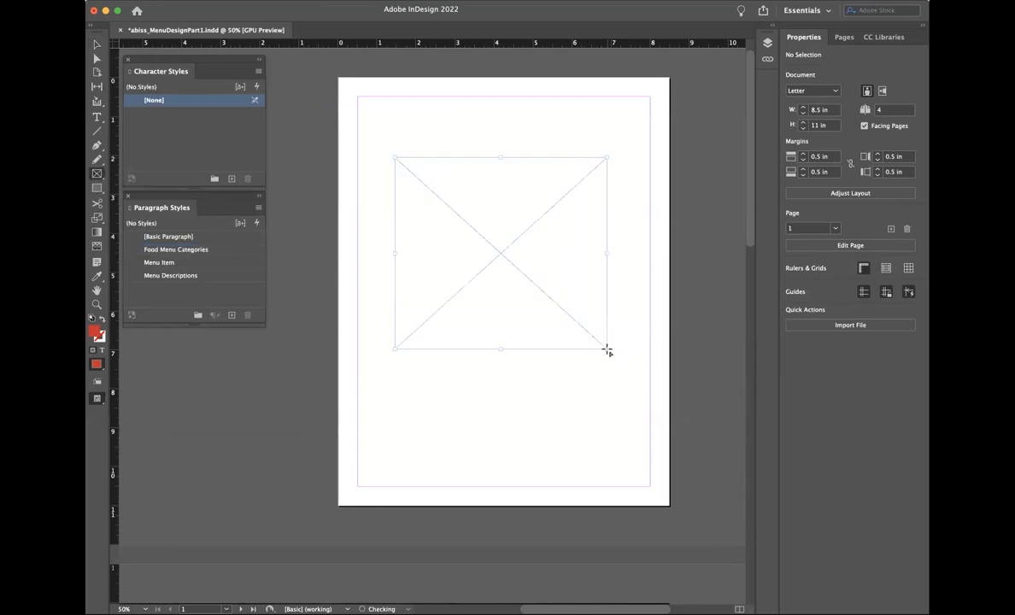
Step: Place LOGO_WOK+PHO.png from the Desktop into the new frame
{"action": "left_click", "coordinate": [165, 1]}
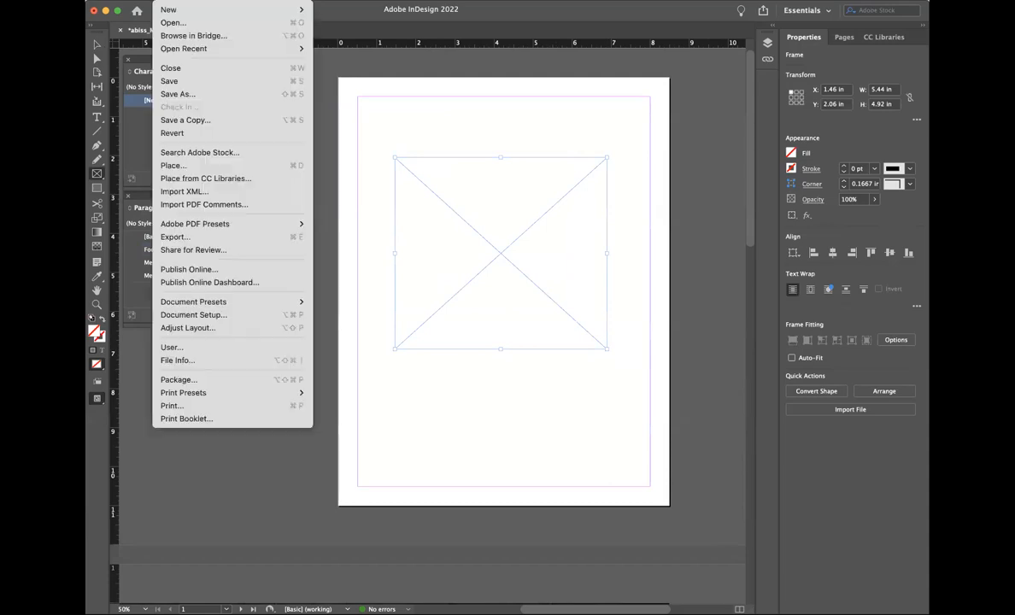
{"action": "left_click", "coordinate": [179, 165]}
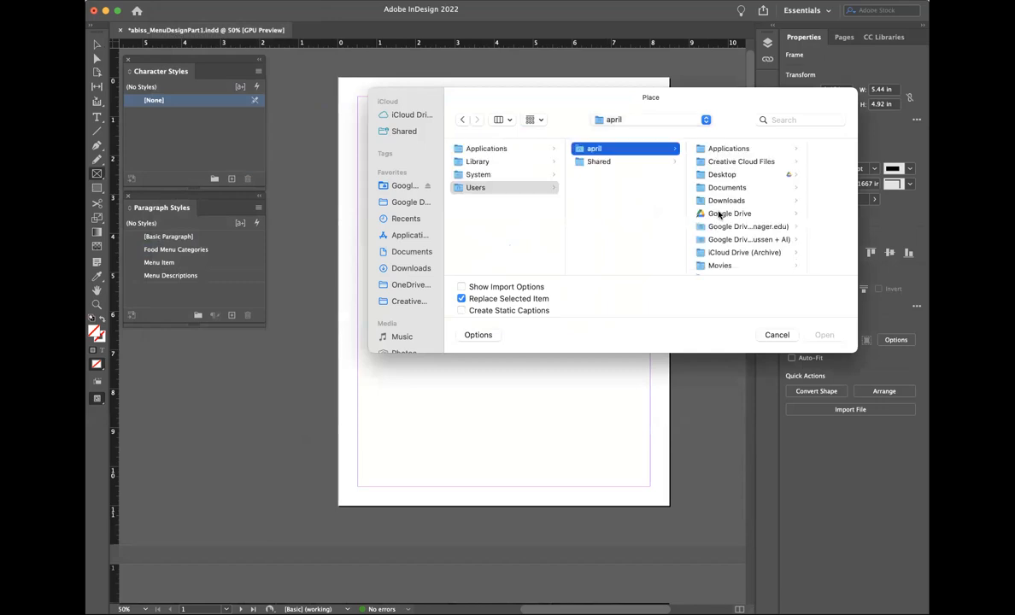
{"action": "scroll", "coordinate": [722, 237], "scroll_direction": "down", "scroll_amount": 3}
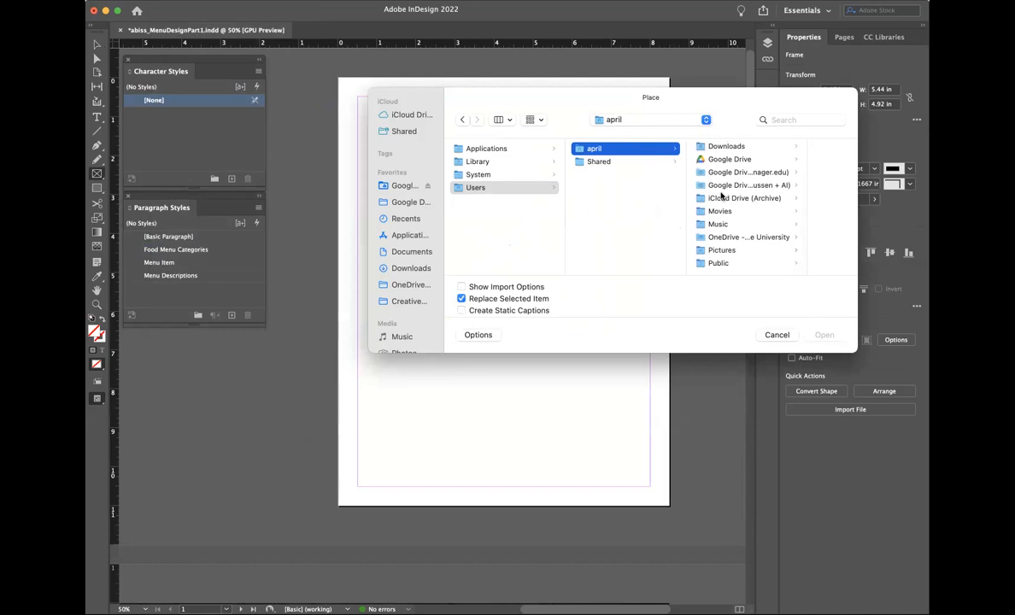
{"action": "scroll", "coordinate": [725, 209], "scroll_direction": "up", "scroll_amount": 3}
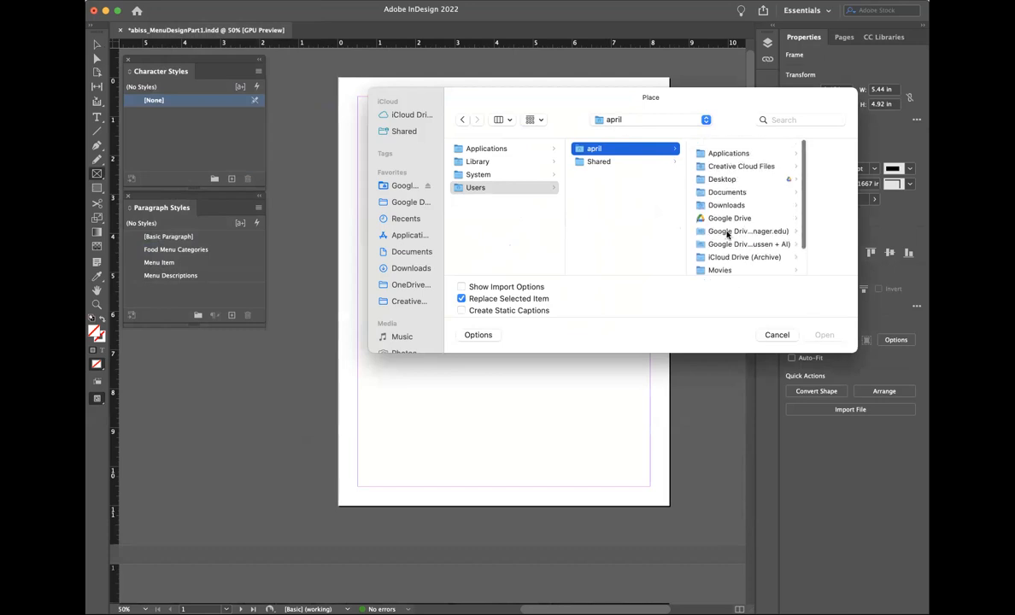
{"action": "left_click", "coordinate": [724, 176]}
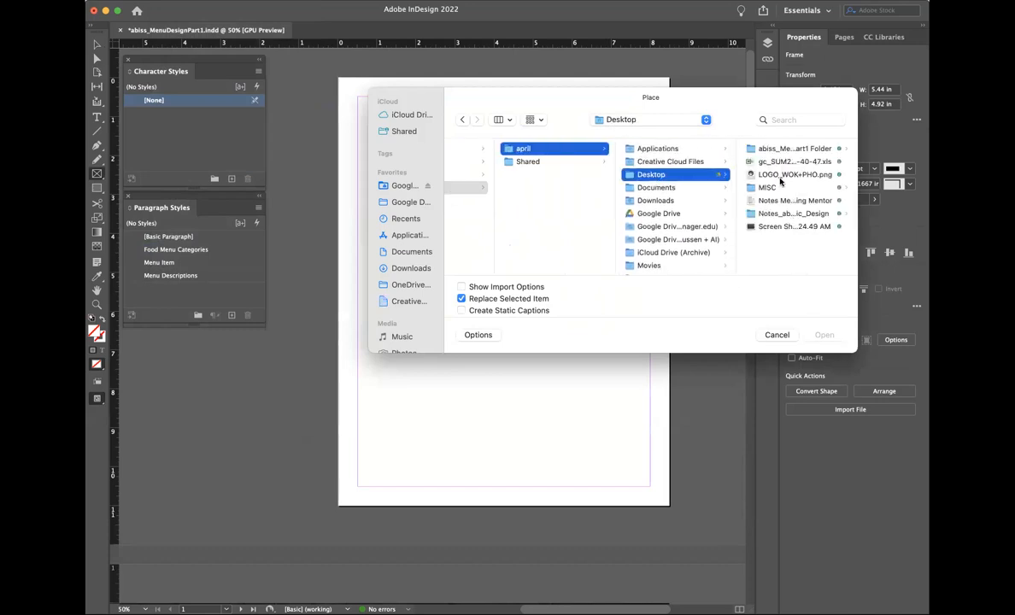
{"action": "left_click", "coordinate": [823, 176]}
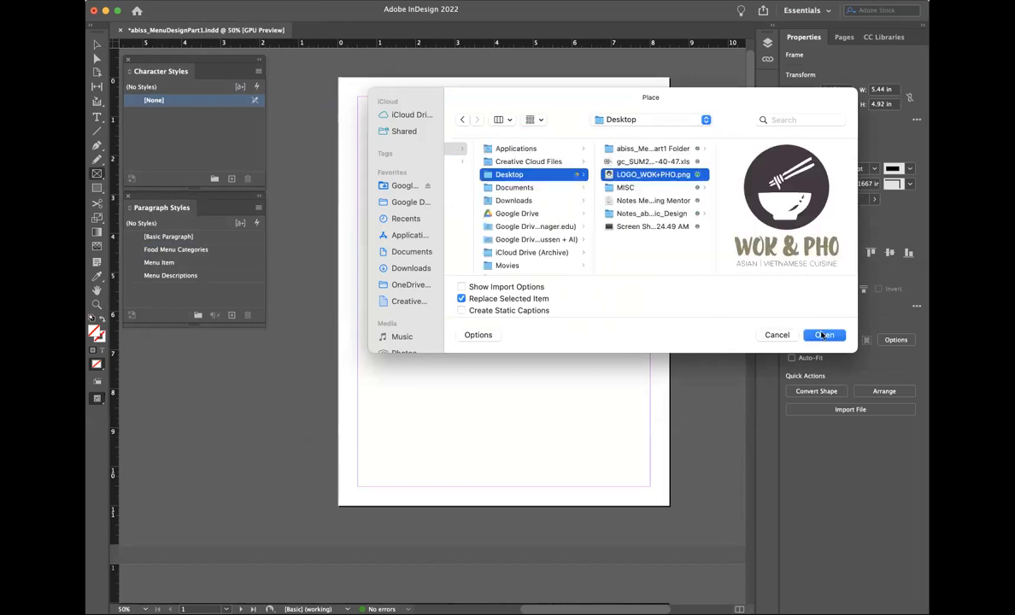
{"action": "left_click", "coordinate": [825, 335]}
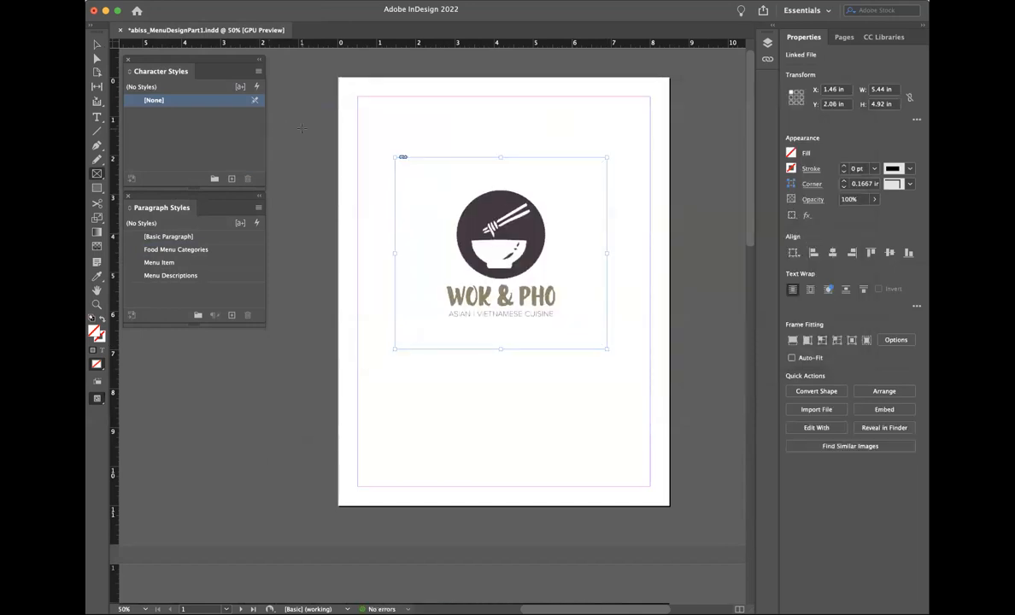
Step: Draw a large red square over the top of the page and send it behind the logo
{"action": "left_click", "coordinate": [325, 175]}
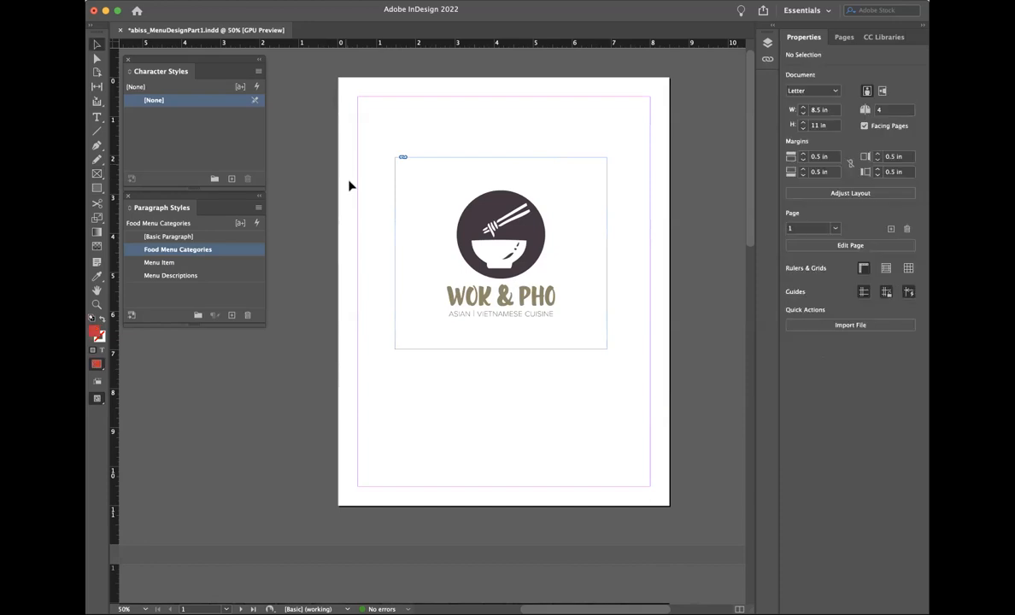
{"action": "left_click", "coordinate": [97, 187]}
{"action": "left_click_drag", "start_coordinate": [369, 127], "coordinate": [650, 407]}
{"action": "left_click", "coordinate": [219, 0]}
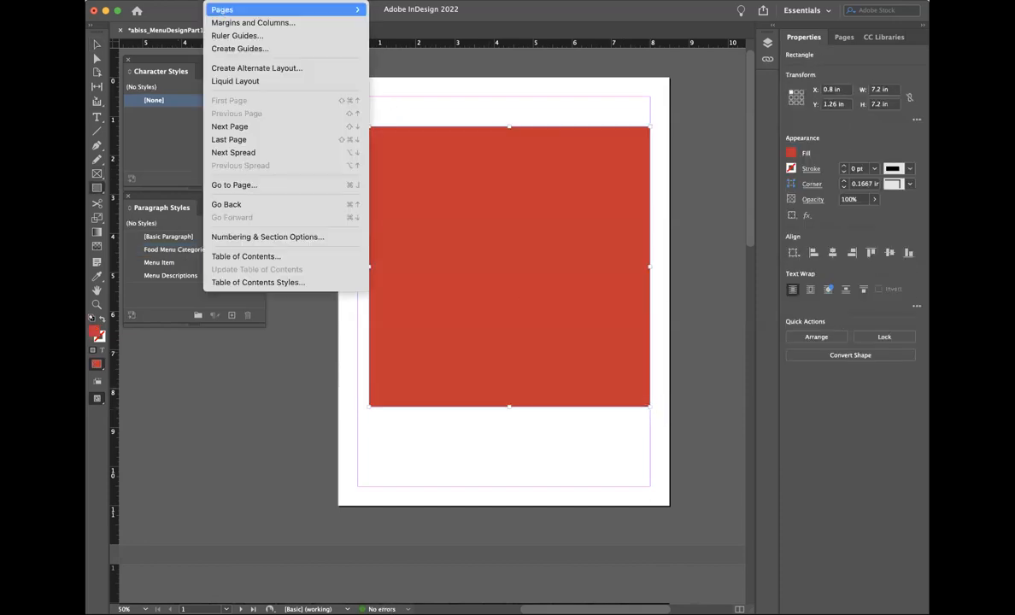
{"action": "mouse_move", "coordinate": [289, 1]}
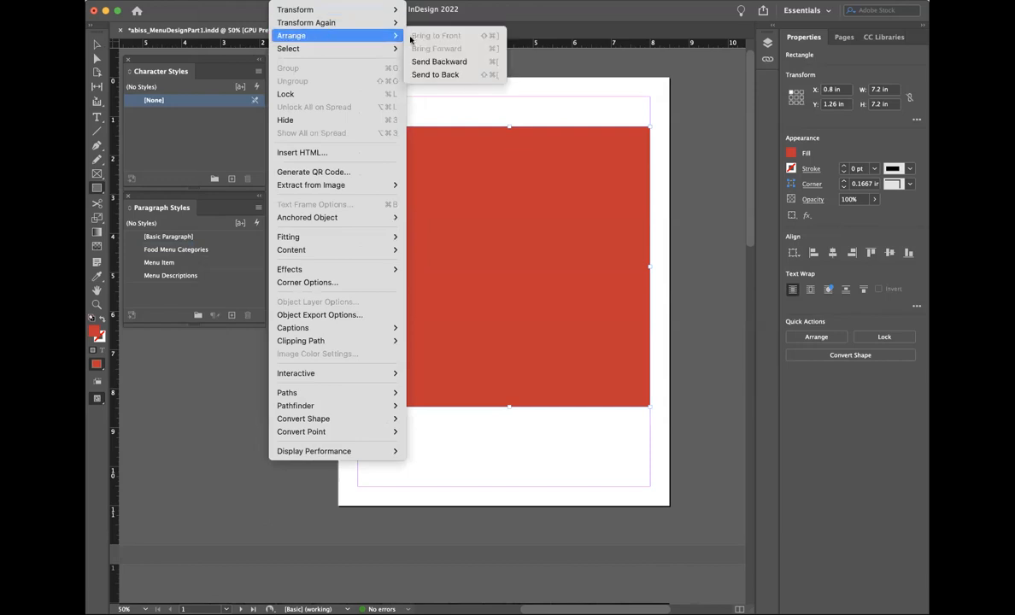
{"action": "left_click", "coordinate": [434, 75]}
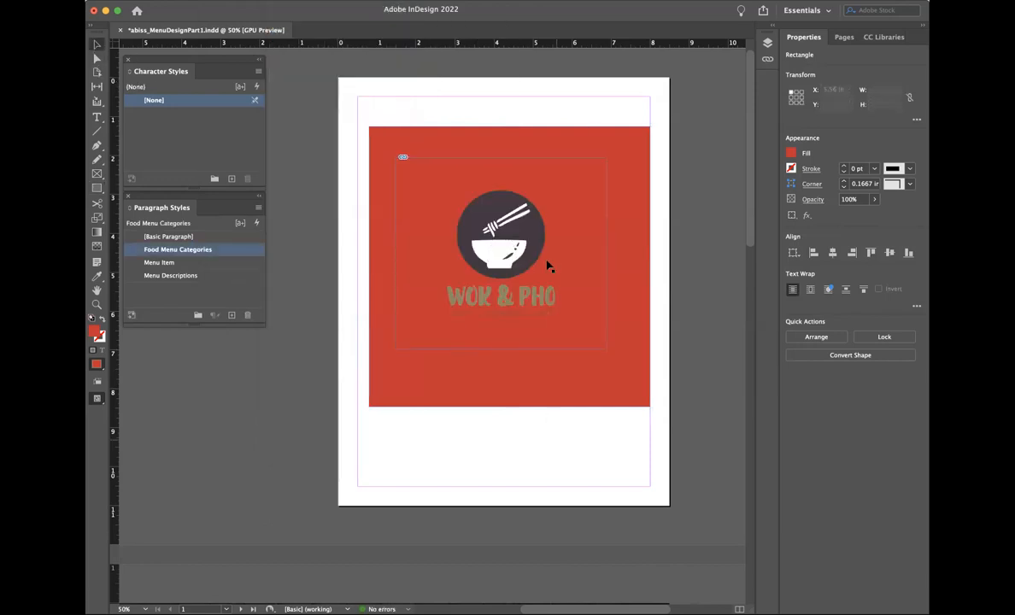
{"action": "left_click", "coordinate": [427, 242]}
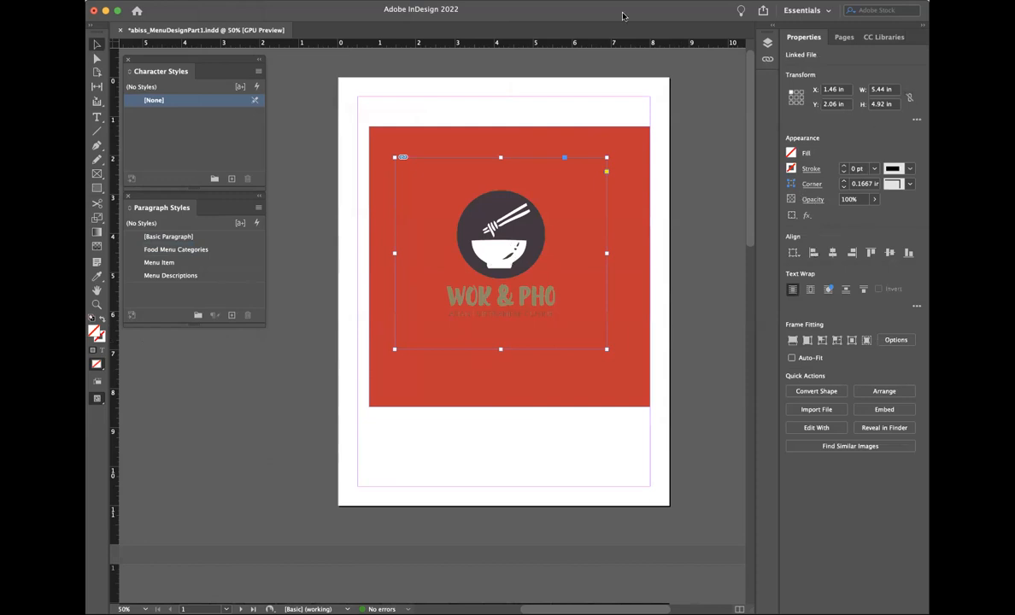
Step: Fill the logo frame with the [Paper] swatch and delete the red background rectangle
{"action": "left_click", "coordinate": [379, 0]}
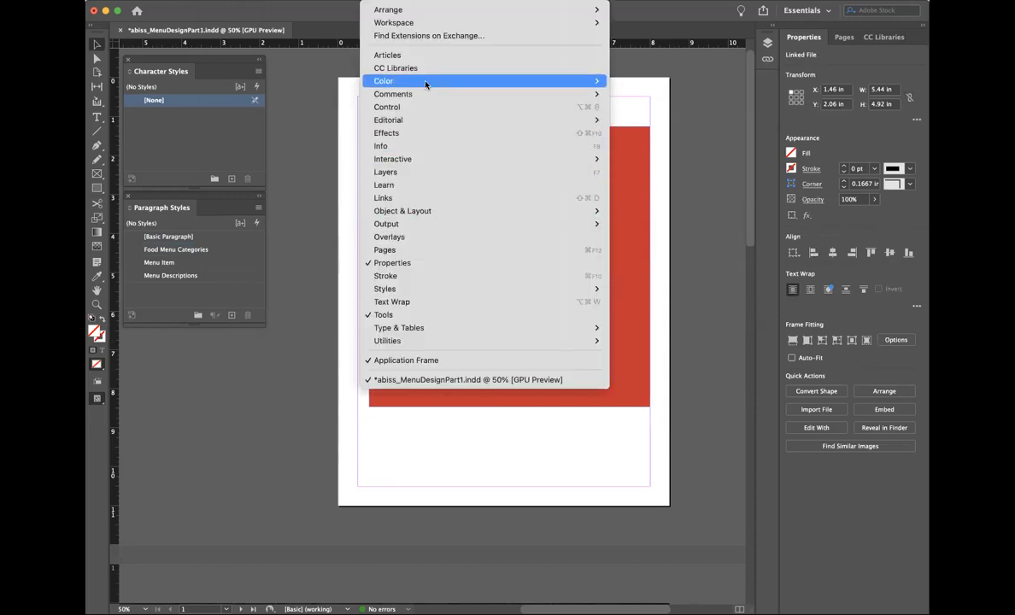
{"action": "mouse_move", "coordinate": [573, 81]}
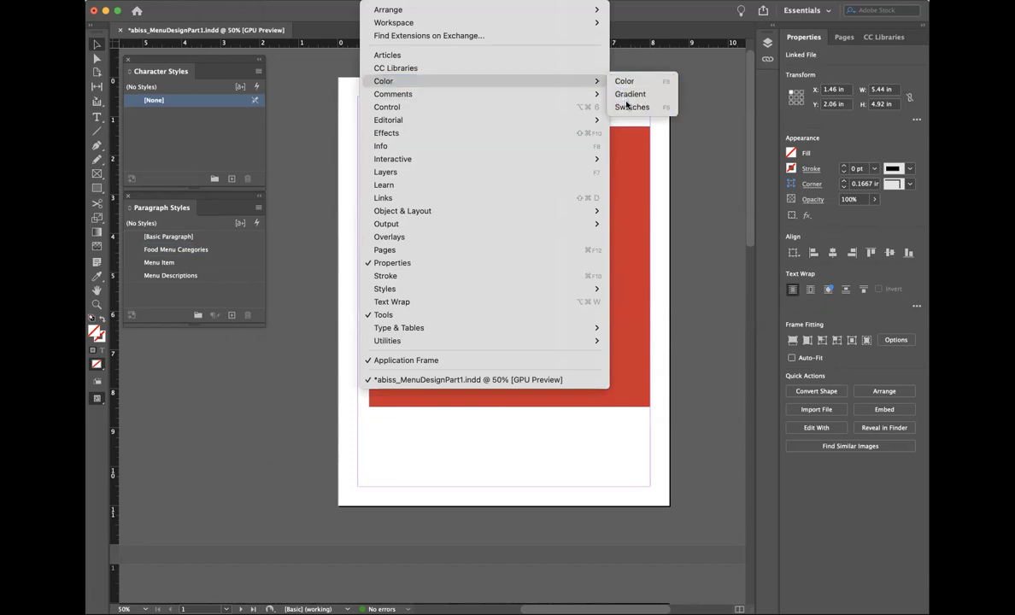
{"action": "left_click", "coordinate": [631, 107]}
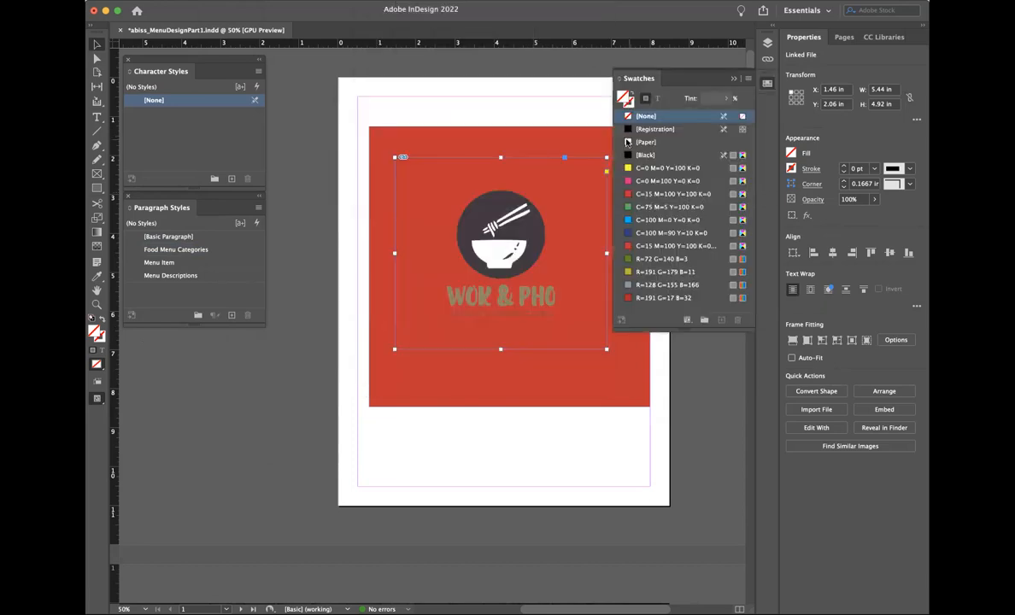
{"action": "left_click", "coordinate": [648, 142]}
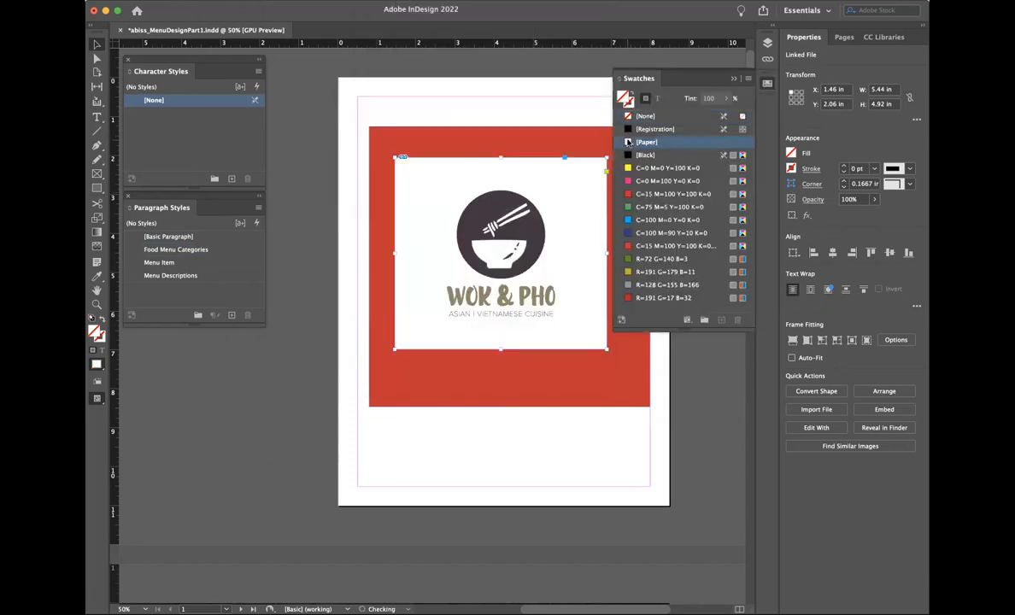
{"action": "left_click", "coordinate": [734, 78]}
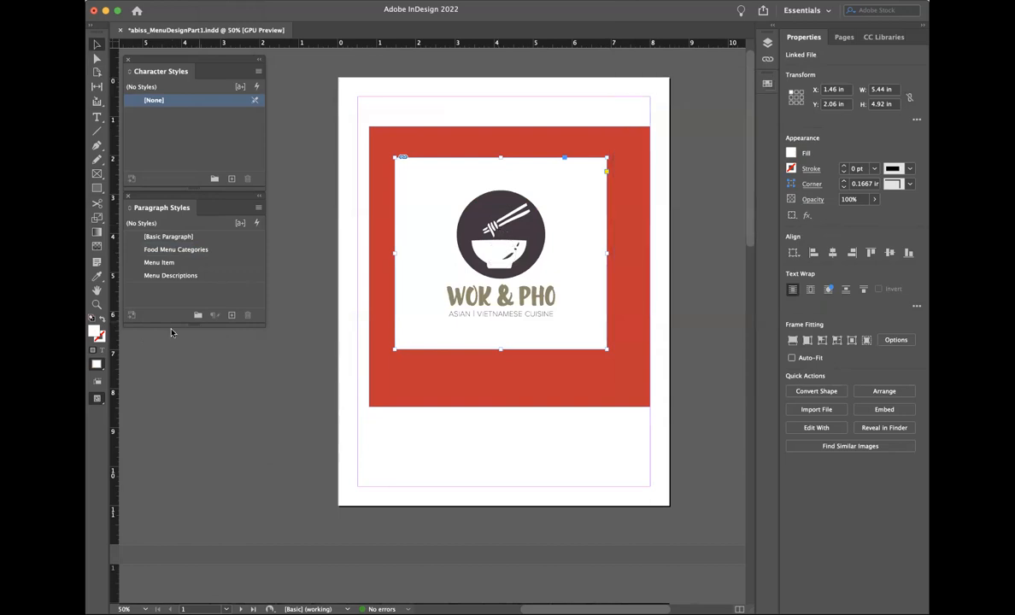
{"action": "left_click", "coordinate": [367, 2]}
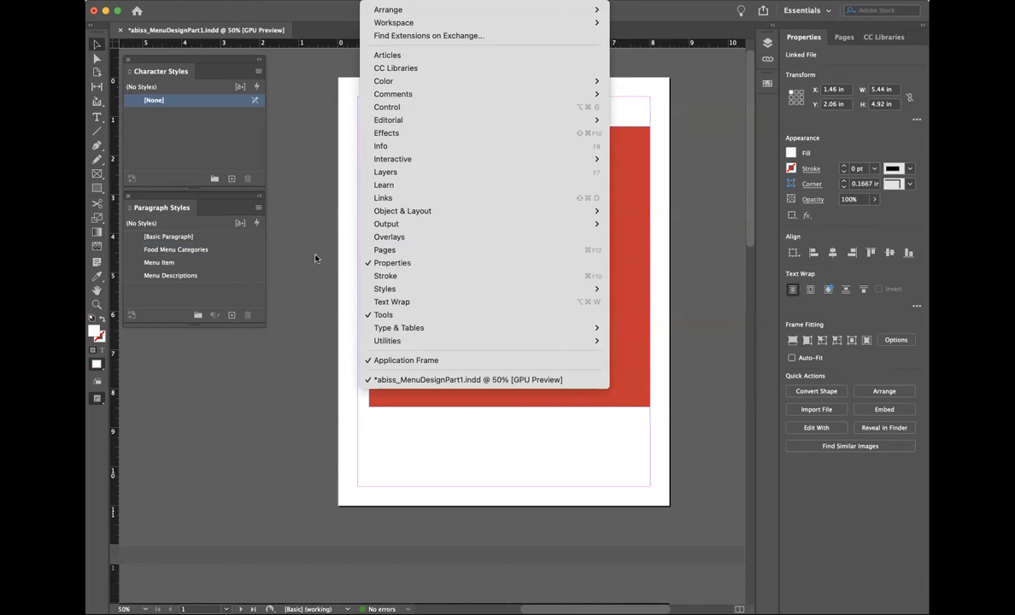
{"action": "left_click", "coordinate": [316, 257]}
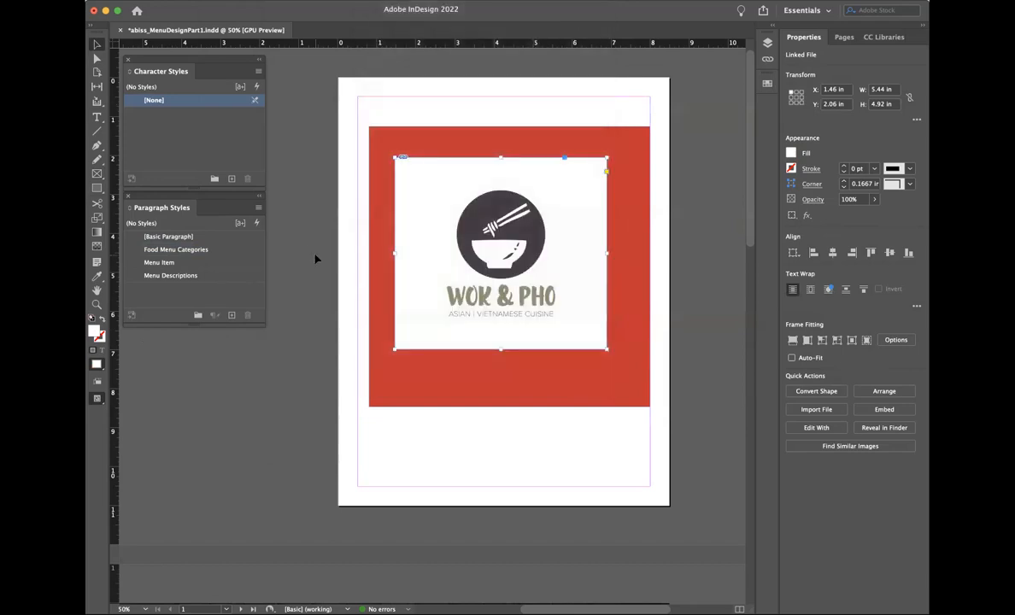
{"action": "left_click", "coordinate": [387, 170]}
{"action": "key", "text": "Delete"}
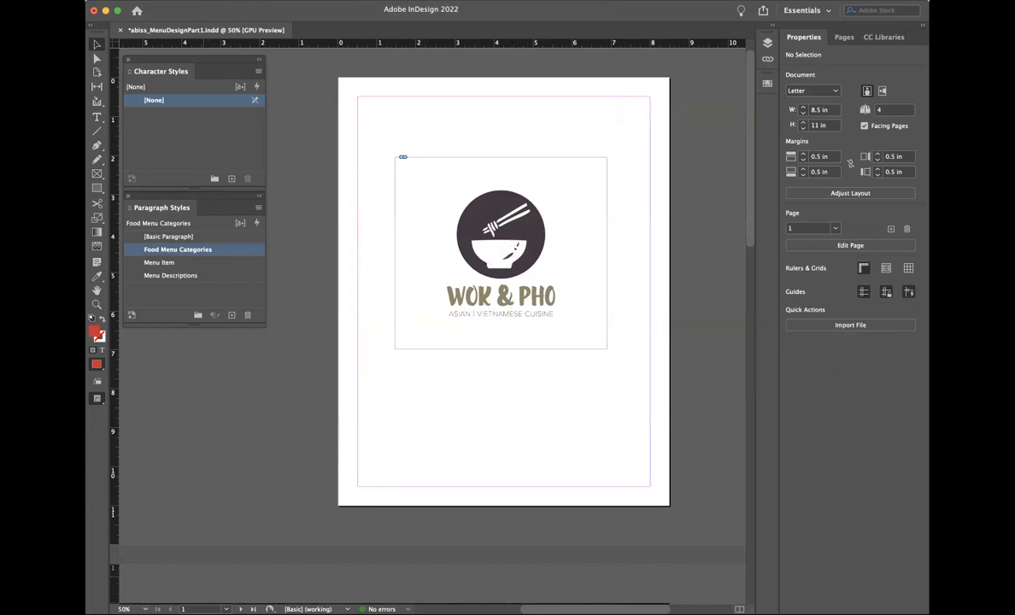
{"action": "left_click", "coordinate": [214, 613]}
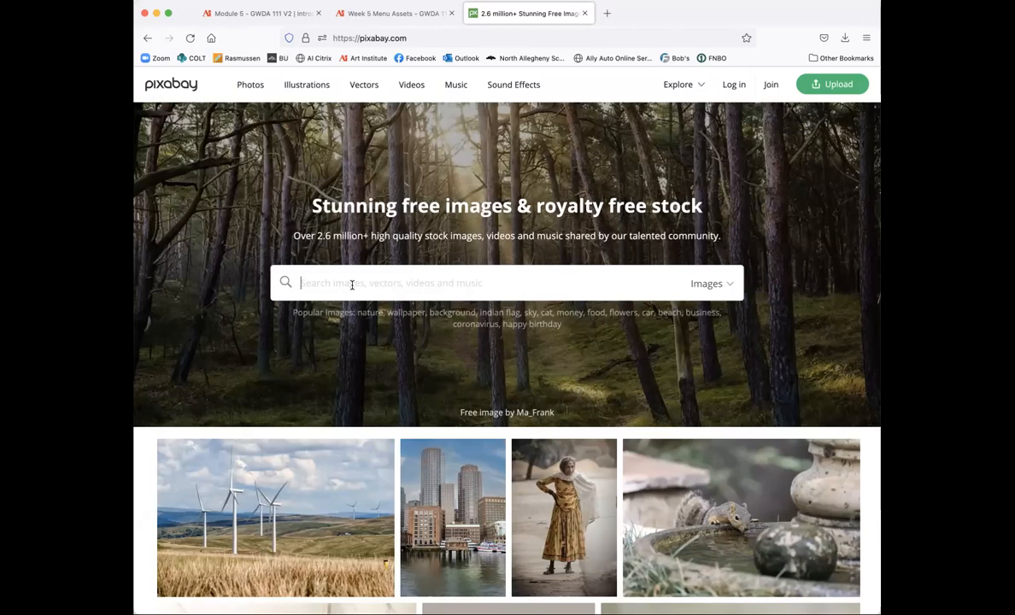
Step: Search Pixabay for 'Black textures' and scroll to the end of the first results page
{"action": "type", "text": "Black textures"}
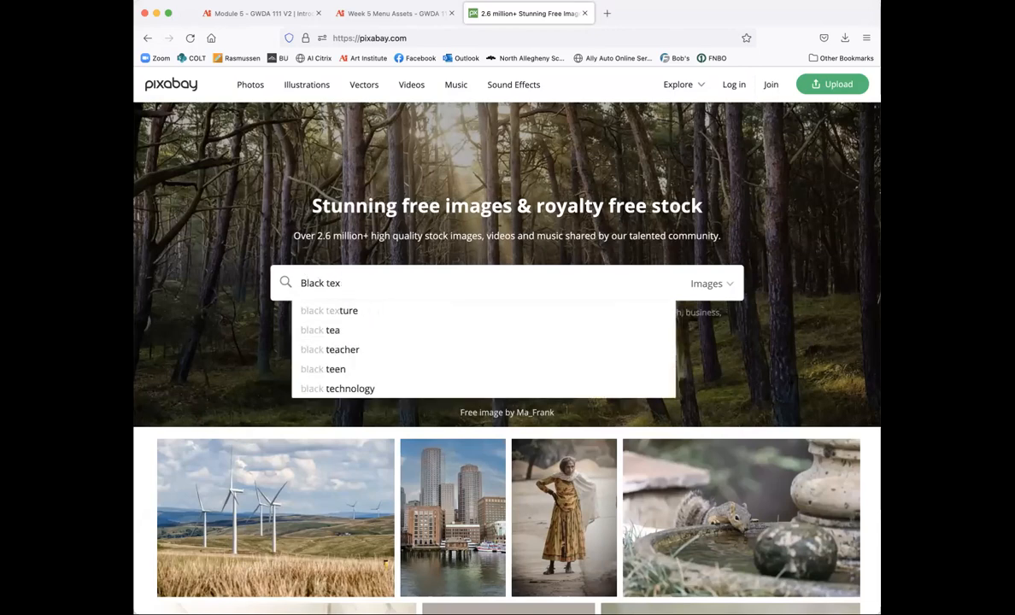
{"action": "key", "text": "Return"}
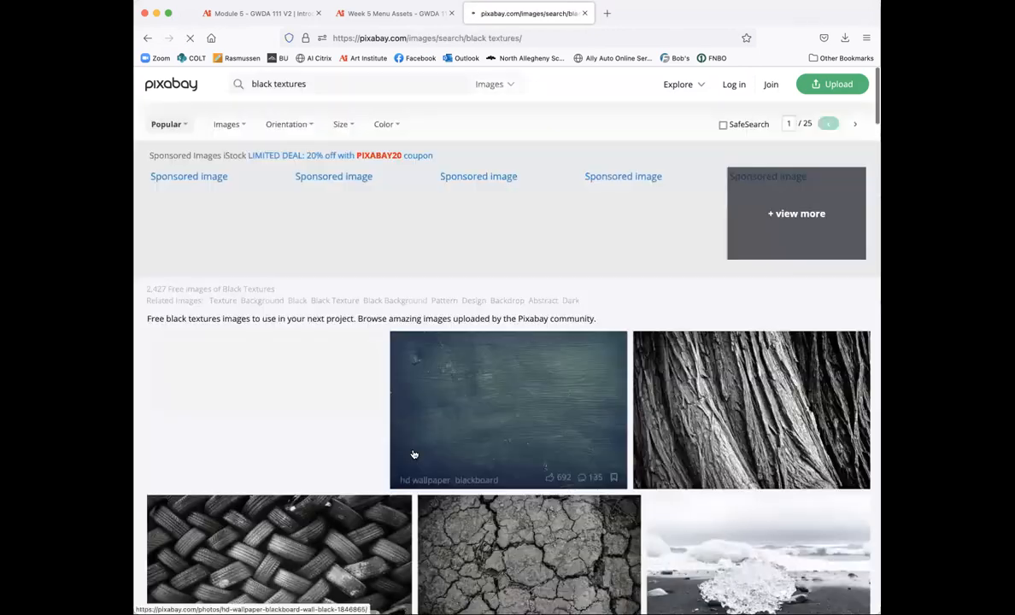
{"action": "scroll", "coordinate": [414, 453], "scroll_direction": "down", "scroll_amount": 1}
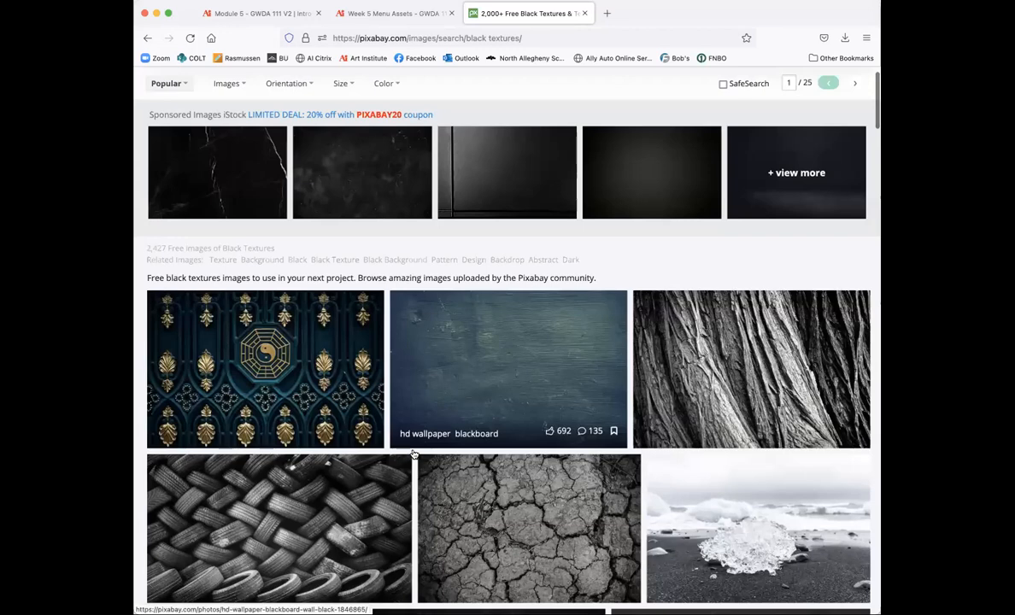
{"action": "scroll", "coordinate": [414, 454], "scroll_direction": "down", "scroll_amount": 3}
{"action": "scroll", "coordinate": [492, 284], "scroll_direction": "down", "scroll_amount": 1}
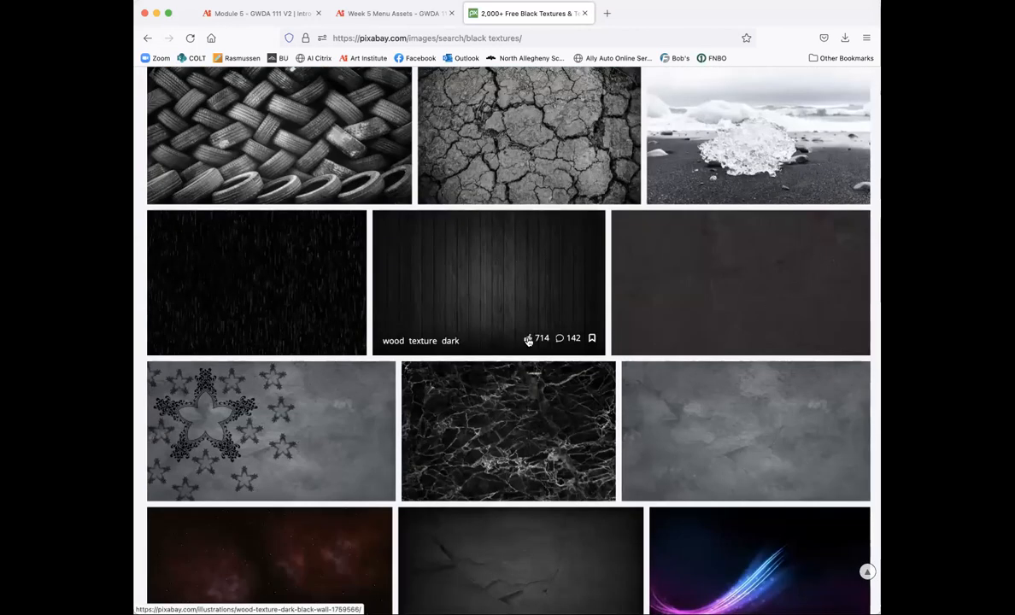
{"action": "scroll", "coordinate": [528, 341], "scroll_direction": "down", "scroll_amount": 3}
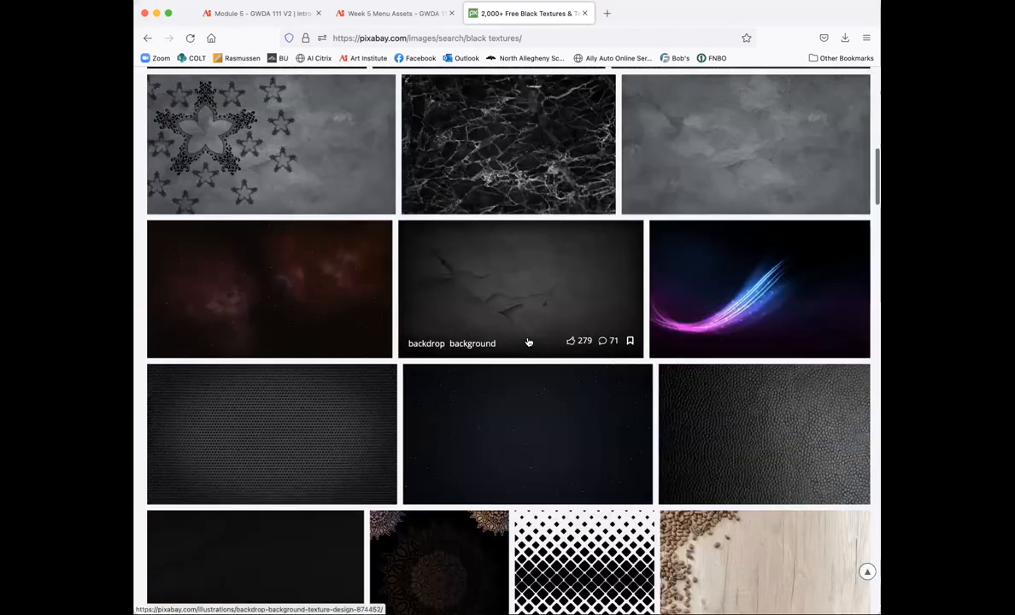
{"action": "scroll", "coordinate": [528, 341], "scroll_direction": "down", "scroll_amount": 3}
{"action": "scroll", "coordinate": [528, 341], "scroll_direction": "down", "scroll_amount": 3}
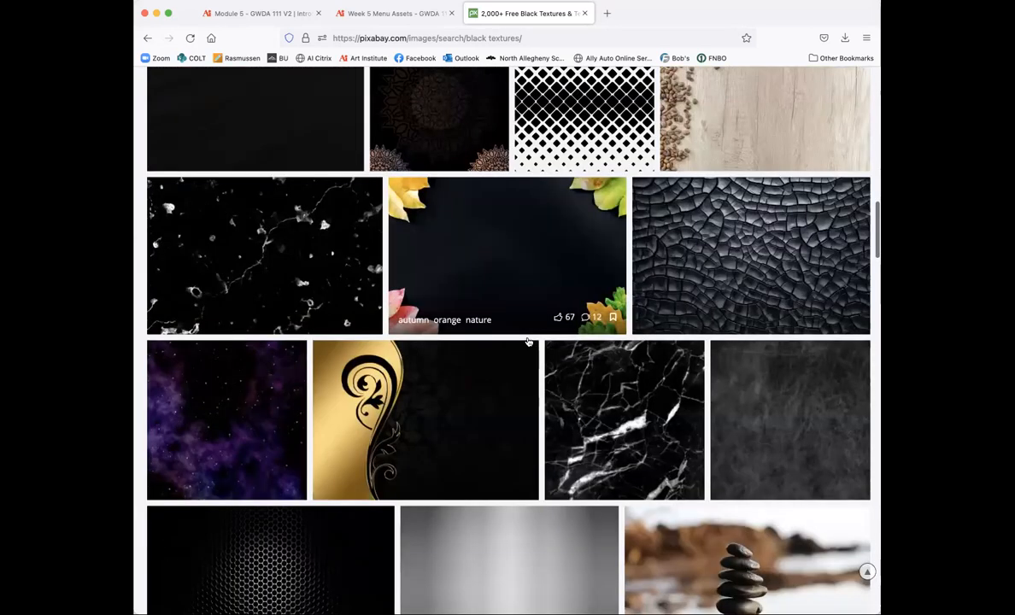
{"action": "scroll", "coordinate": [528, 341], "scroll_direction": "down", "scroll_amount": 2}
{"action": "scroll", "coordinate": [528, 342], "scroll_direction": "down", "scroll_amount": 2}
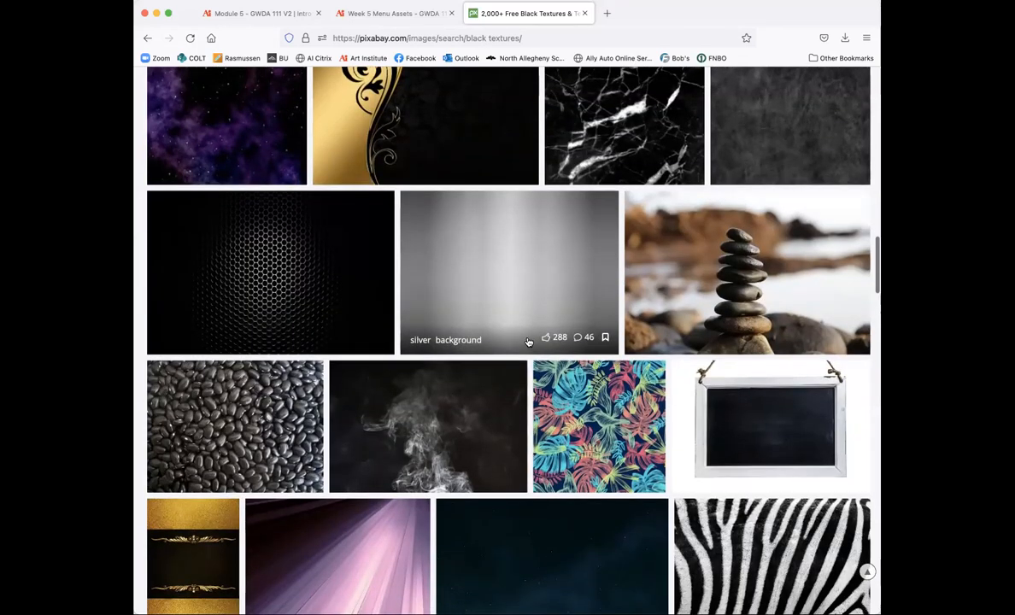
{"action": "scroll", "coordinate": [528, 341], "scroll_direction": "down", "scroll_amount": 5}
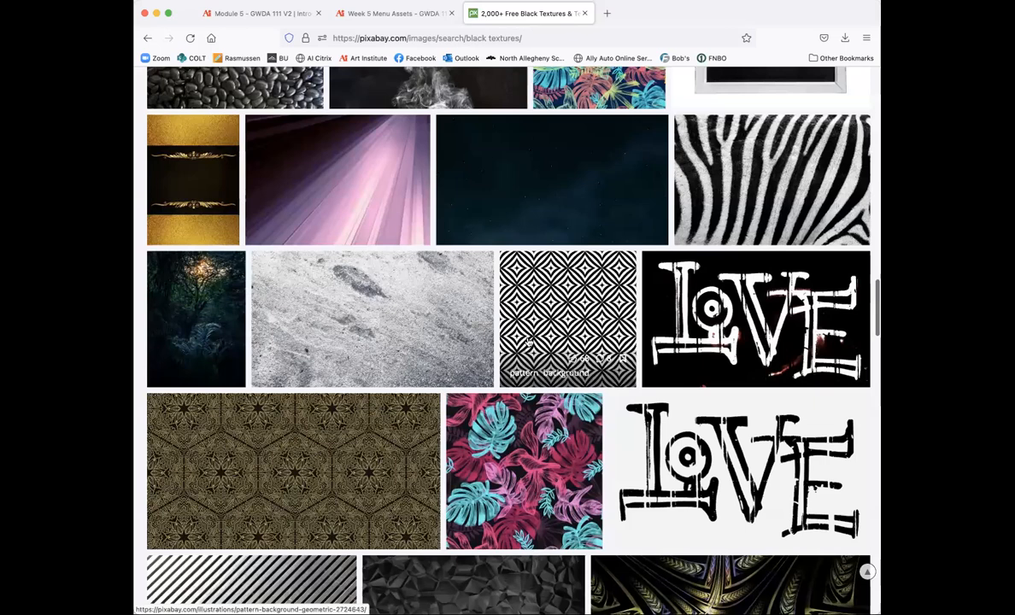
{"action": "scroll", "coordinate": [528, 341], "scroll_direction": "down", "scroll_amount": 5}
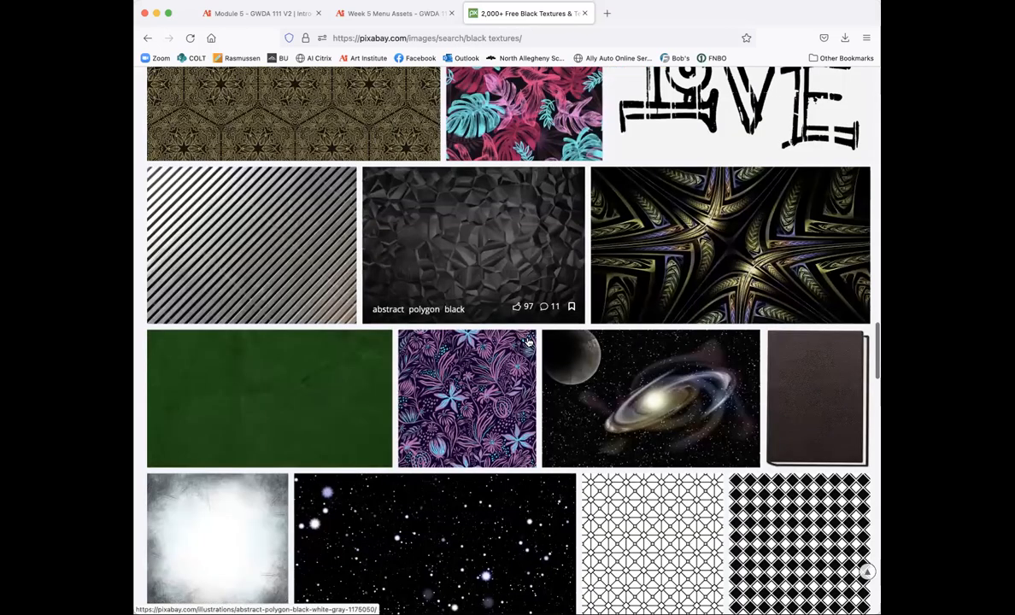
{"action": "scroll", "coordinate": [528, 341], "scroll_direction": "down", "scroll_amount": 6}
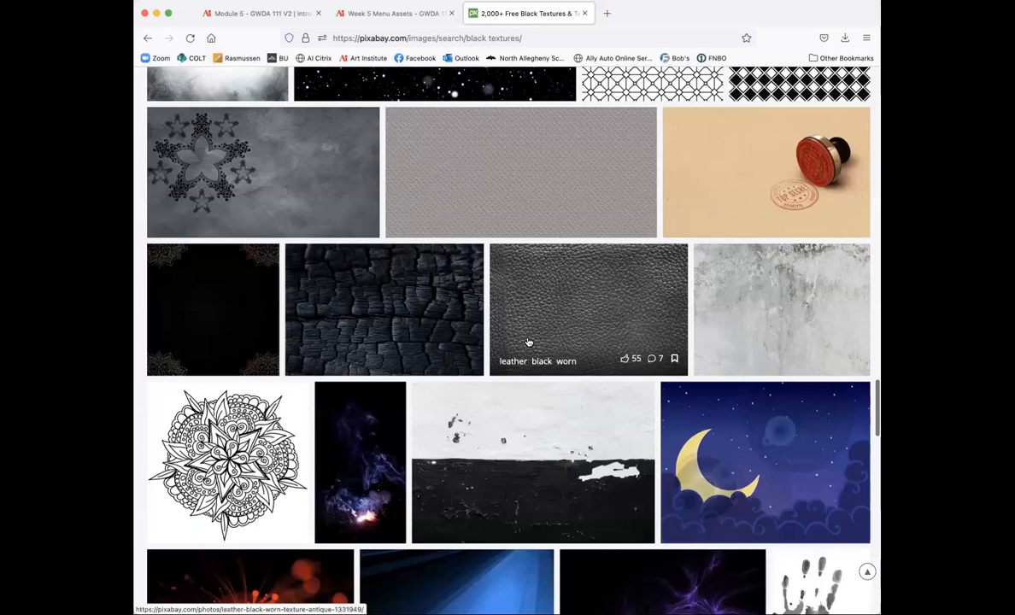
{"action": "scroll", "coordinate": [528, 342], "scroll_direction": "down", "scroll_amount": 1}
{"action": "scroll", "coordinate": [513, 338], "scroll_direction": "down", "scroll_amount": 1}
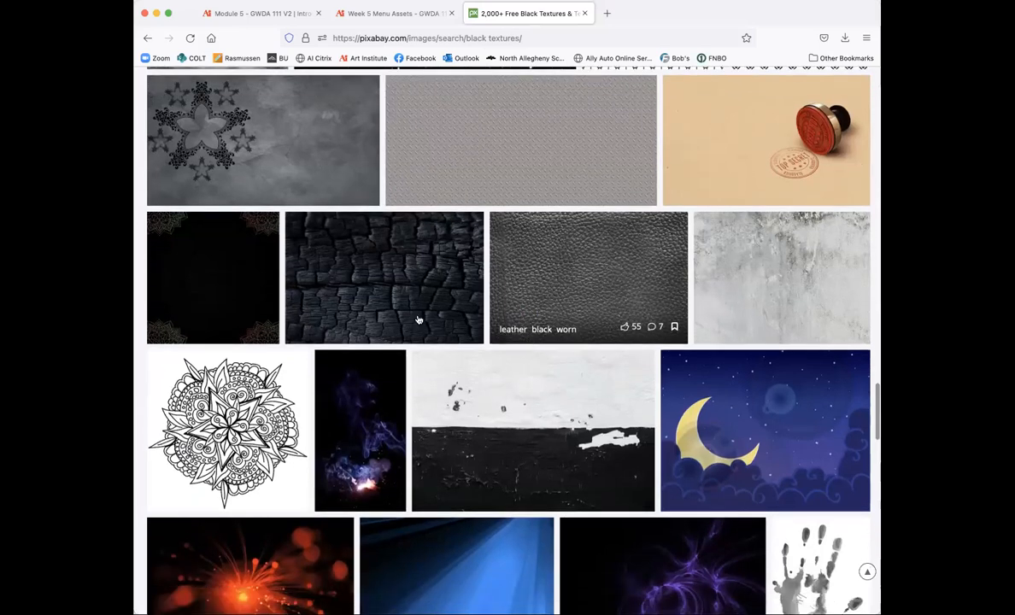
{"action": "scroll", "coordinate": [378, 317], "scroll_direction": "down", "scroll_amount": 1}
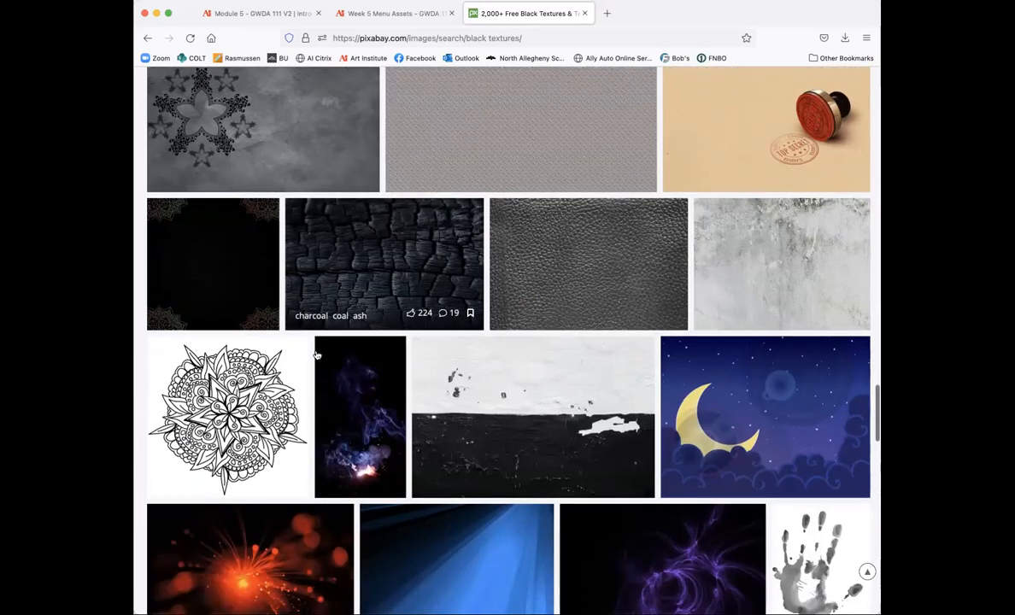
{"action": "scroll", "coordinate": [376, 317], "scroll_direction": "down", "scroll_amount": 2}
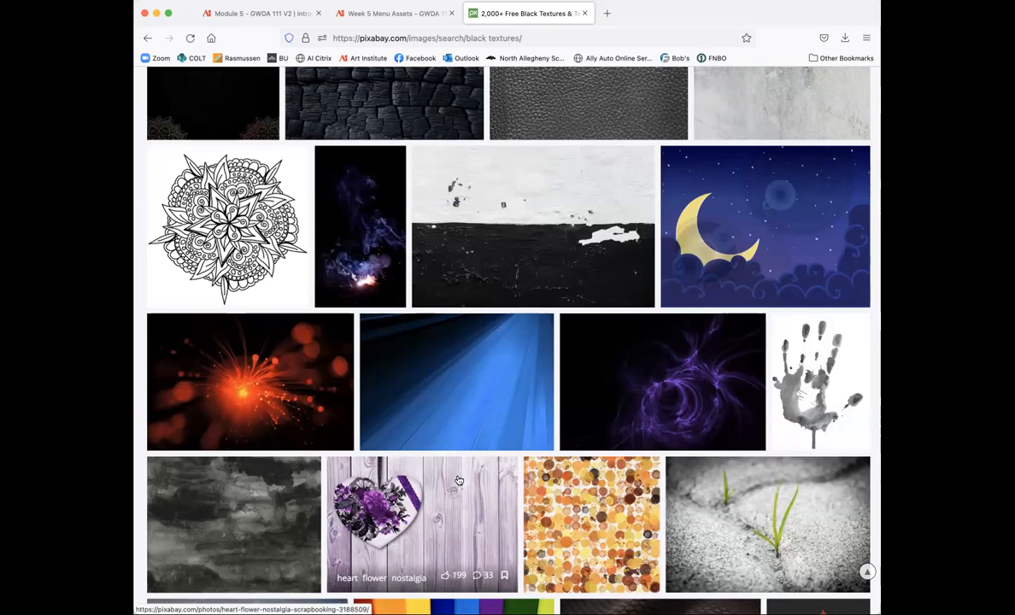
{"action": "scroll", "coordinate": [458, 481], "scroll_direction": "down", "scroll_amount": 4}
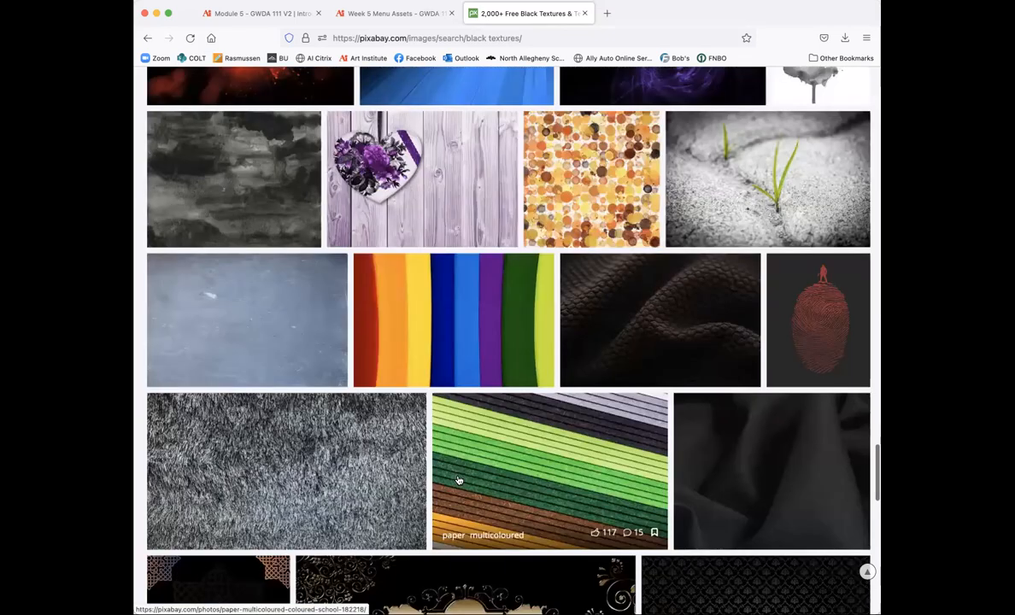
{"action": "scroll", "coordinate": [658, 317], "scroll_direction": "down", "scroll_amount": 1}
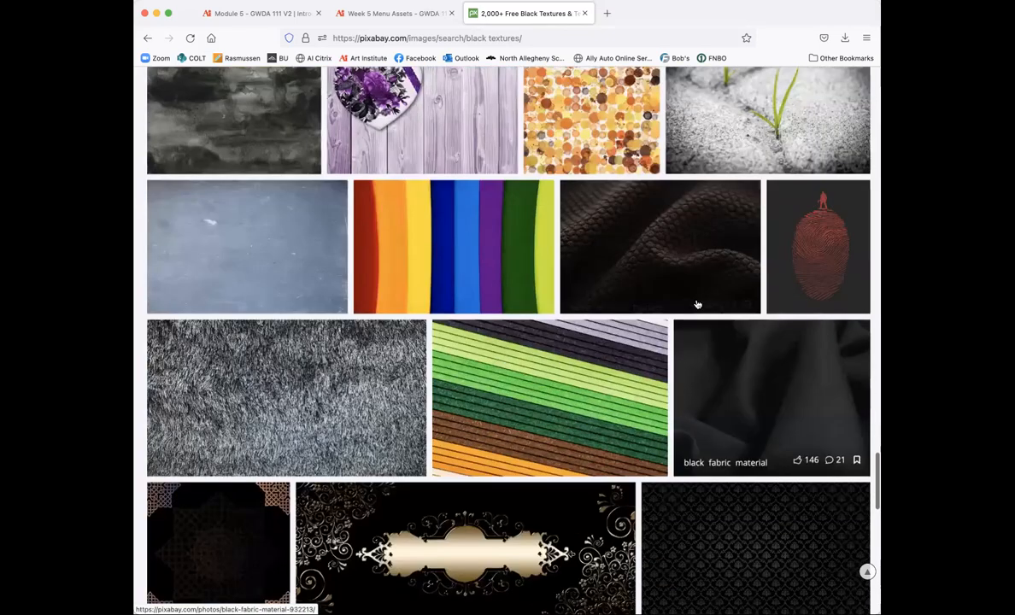
{"action": "scroll", "coordinate": [596, 346], "scroll_direction": "down", "scroll_amount": 3}
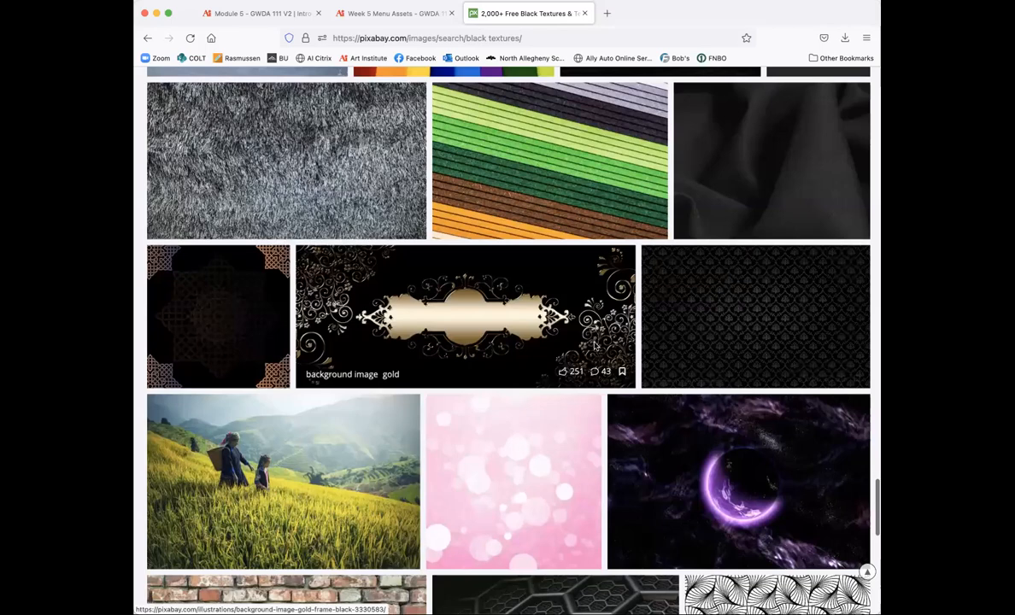
{"action": "scroll", "coordinate": [596, 346], "scroll_direction": "down", "scroll_amount": 10}
Step: Load the second page of black texture results and scroll through it
{"action": "left_click", "coordinate": [517, 460]}
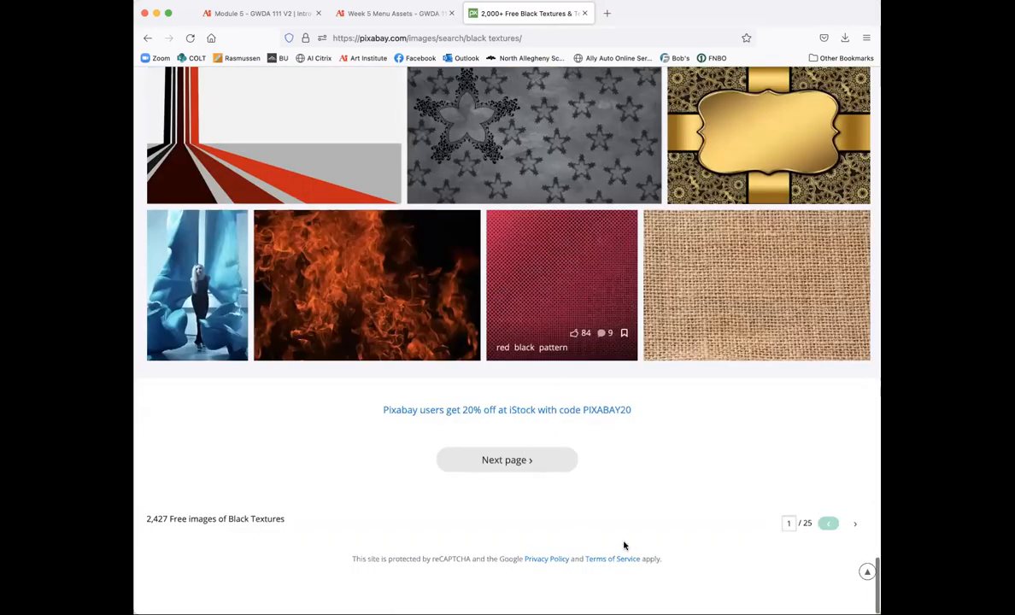
{"action": "scroll", "coordinate": [626, 549], "scroll_direction": "down", "scroll_amount": 3}
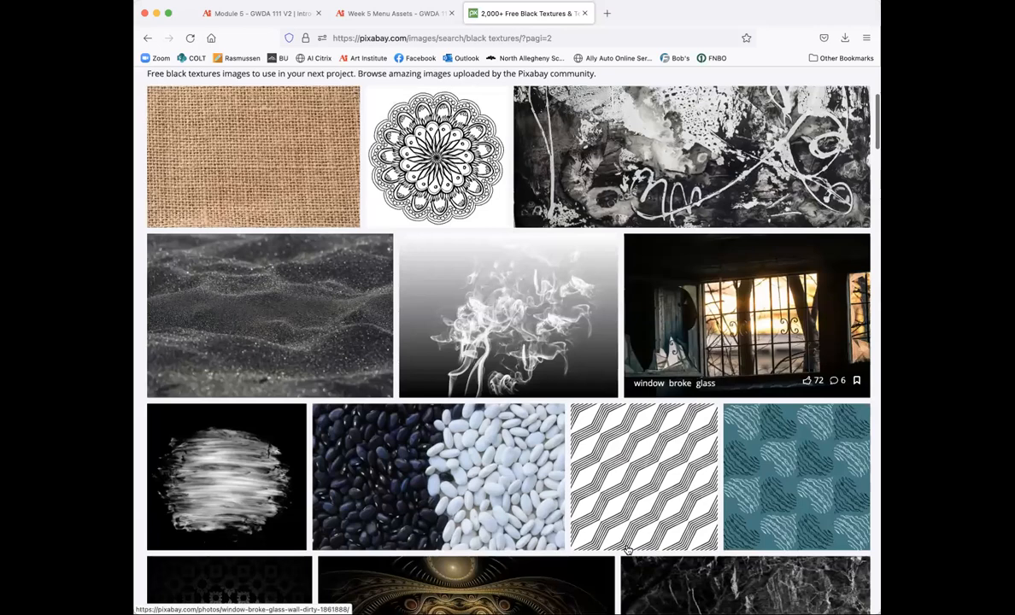
{"action": "scroll", "coordinate": [627, 549], "scroll_direction": "down", "scroll_amount": 8}
{"action": "scroll", "coordinate": [627, 549], "scroll_direction": "down", "scroll_amount": 5}
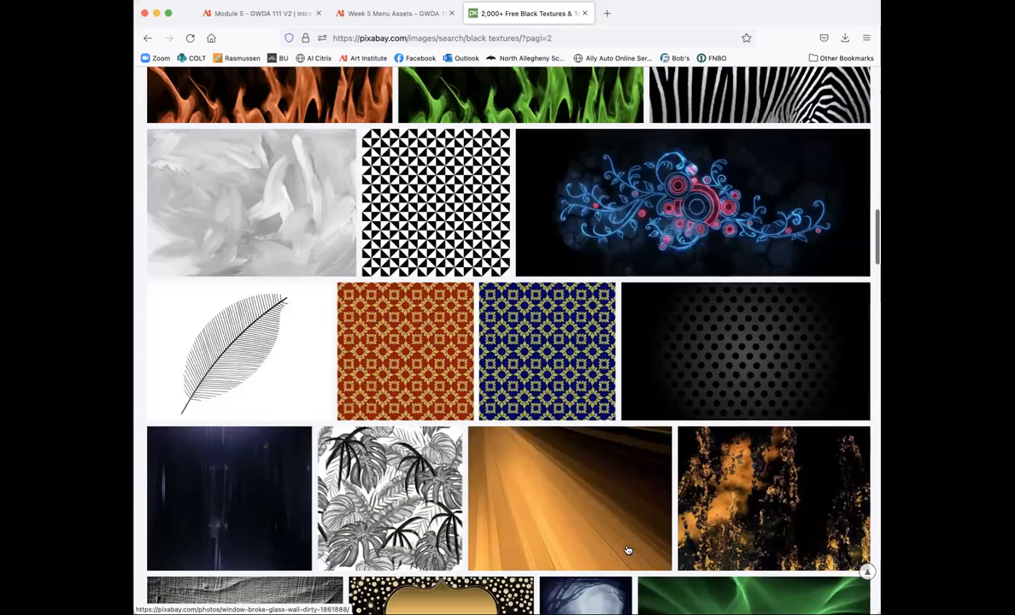
{"action": "scroll", "coordinate": [627, 550], "scroll_direction": "down", "scroll_amount": 5}
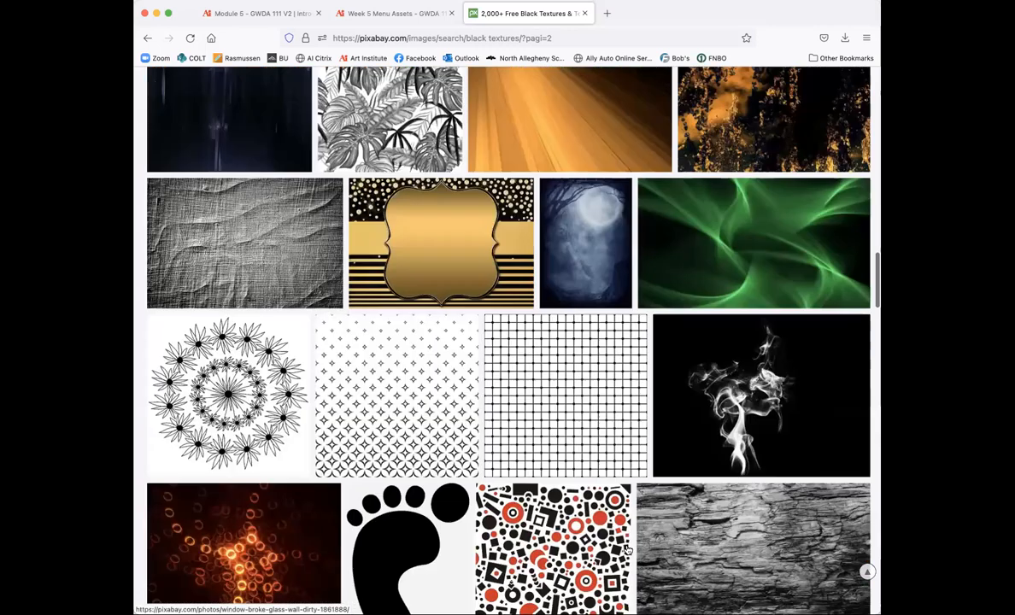
{"action": "scroll", "coordinate": [627, 550], "scroll_direction": "down", "scroll_amount": 8}
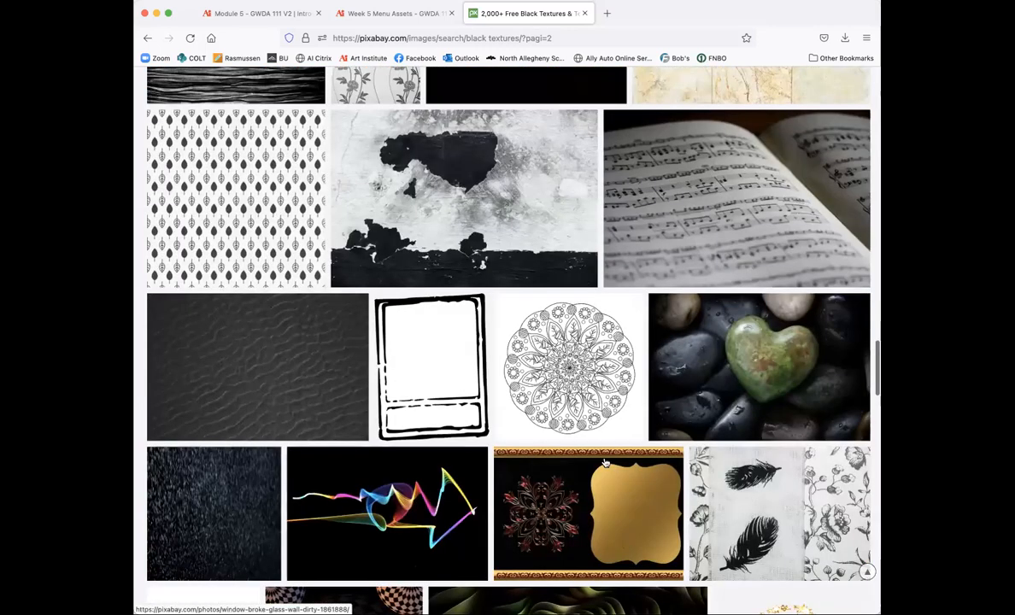
{"action": "scroll", "coordinate": [581, 445], "scroll_direction": "down", "scroll_amount": 3}
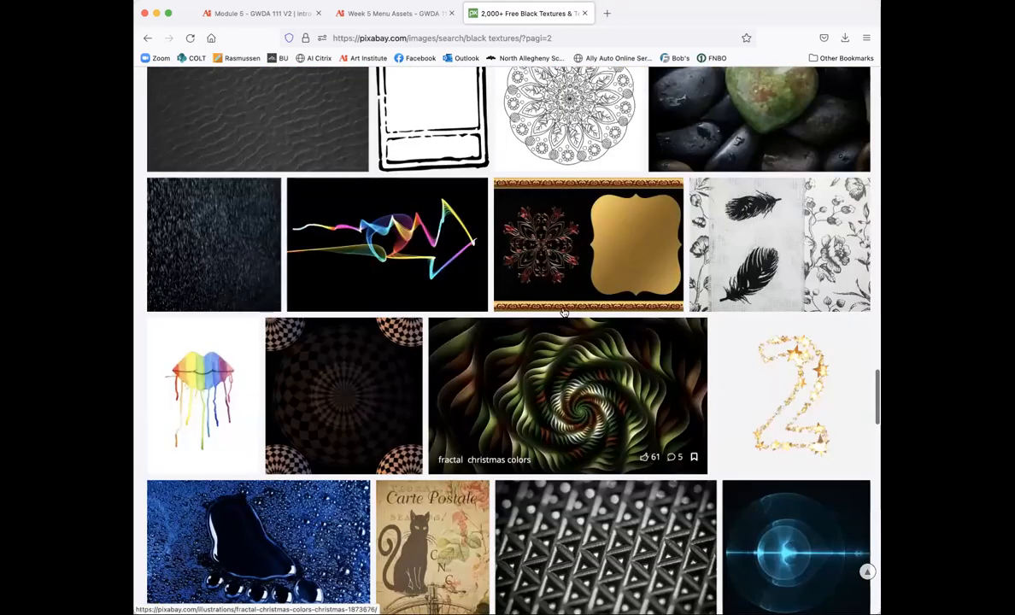
{"action": "scroll", "coordinate": [523, 291], "scroll_direction": "down", "scroll_amount": 8}
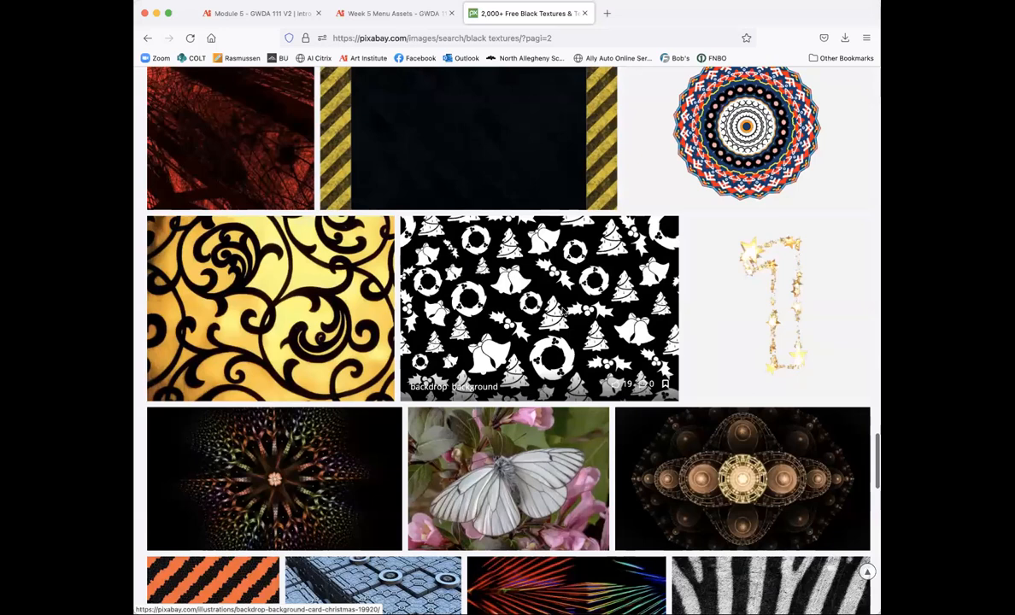
{"action": "scroll", "coordinate": [564, 313], "scroll_direction": "down", "scroll_amount": 5}
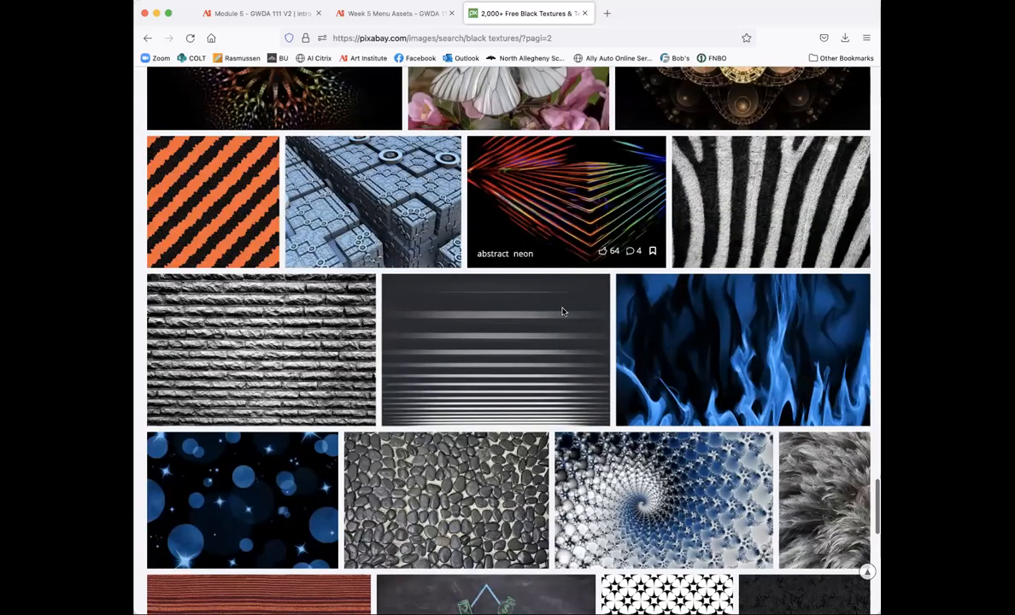
{"action": "scroll", "coordinate": [563, 313], "scroll_direction": "up", "scroll_amount": 20}
Step: Change the search to 'black wood textures' and scroll through its 208-image results page
{"action": "left_click", "coordinate": [274, 86]}
{"action": "type", "text": "wood textures"}
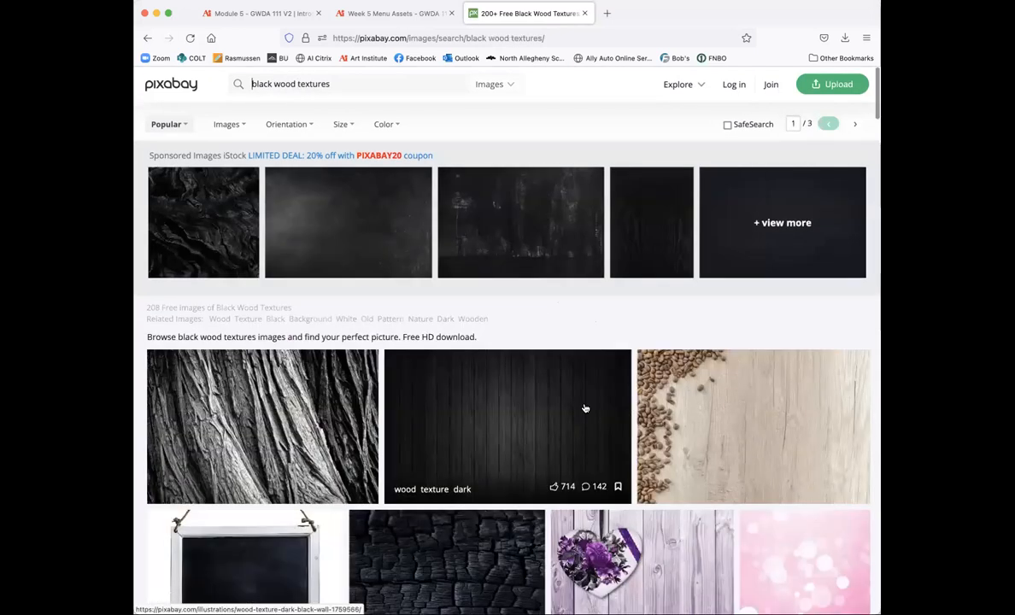
{"action": "scroll", "coordinate": [586, 408], "scroll_direction": "down", "scroll_amount": 5}
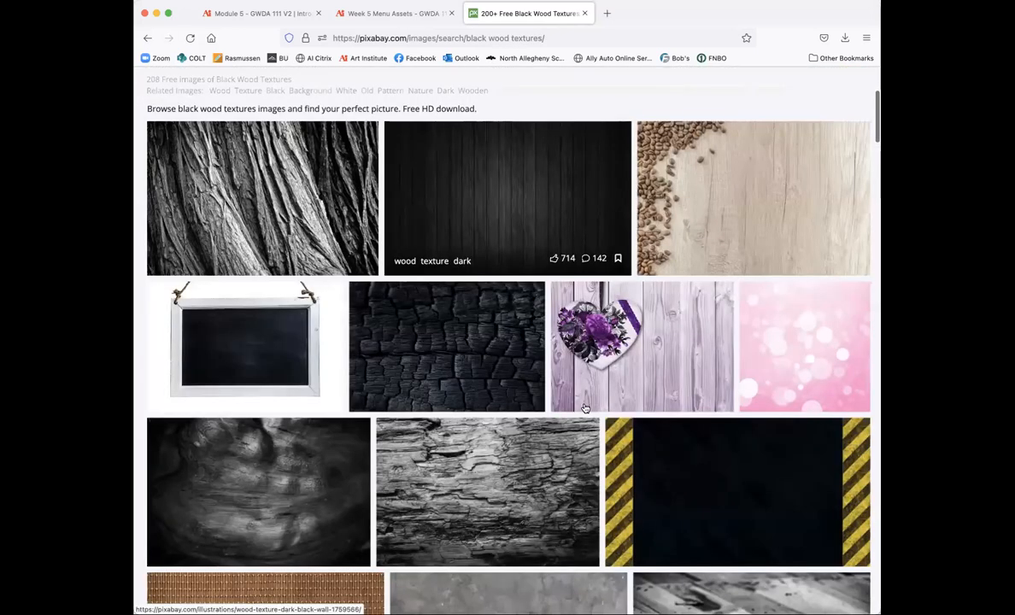
{"action": "scroll", "coordinate": [585, 408], "scroll_direction": "down", "scroll_amount": 1}
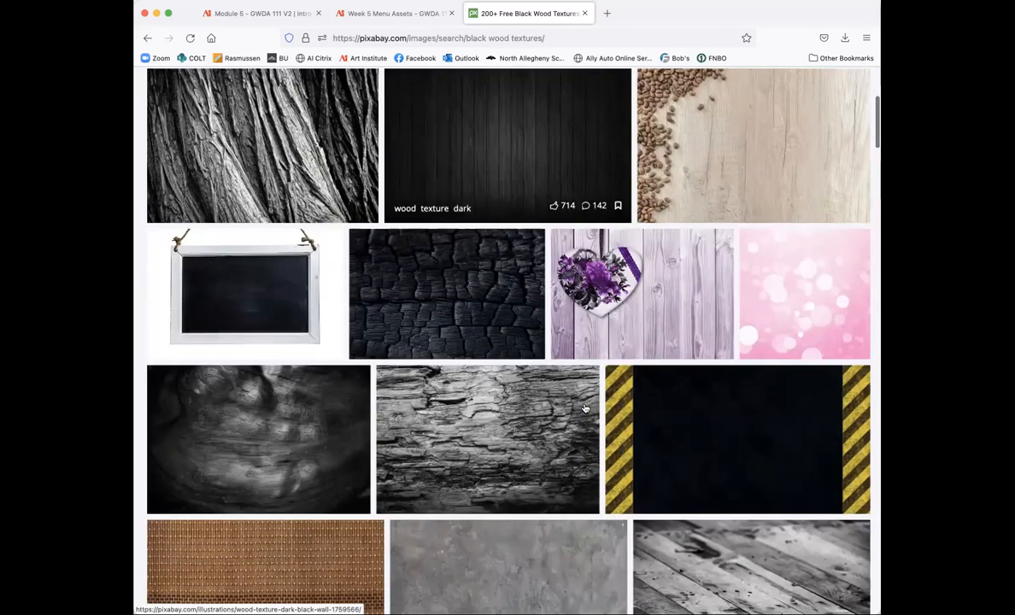
{"action": "scroll", "coordinate": [586, 409], "scroll_direction": "down", "scroll_amount": 1}
{"action": "scroll", "coordinate": [585, 408], "scroll_direction": "down", "scroll_amount": 3}
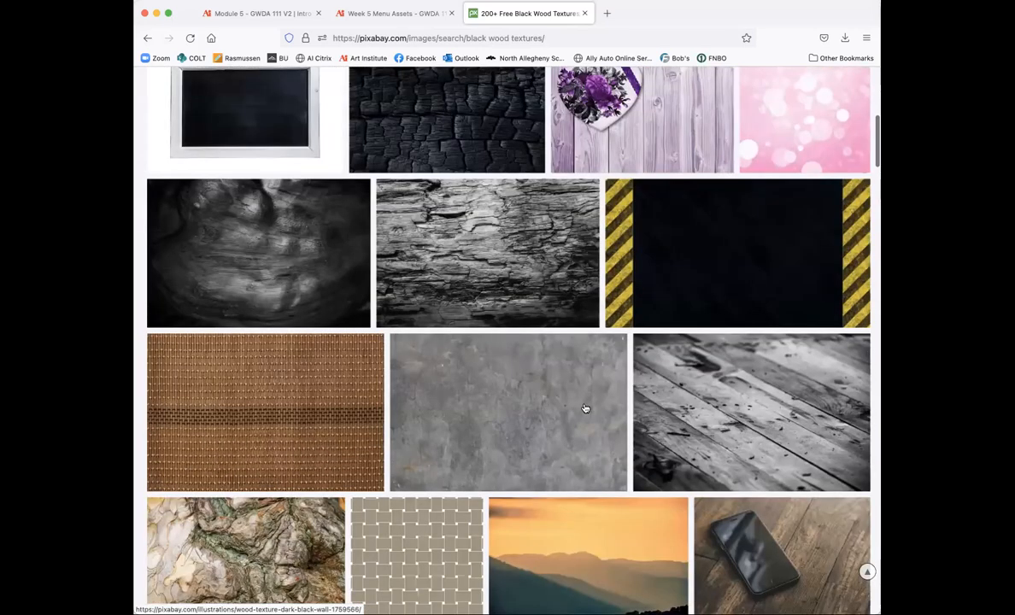
{"action": "scroll", "coordinate": [585, 408], "scroll_direction": "down", "scroll_amount": 4}
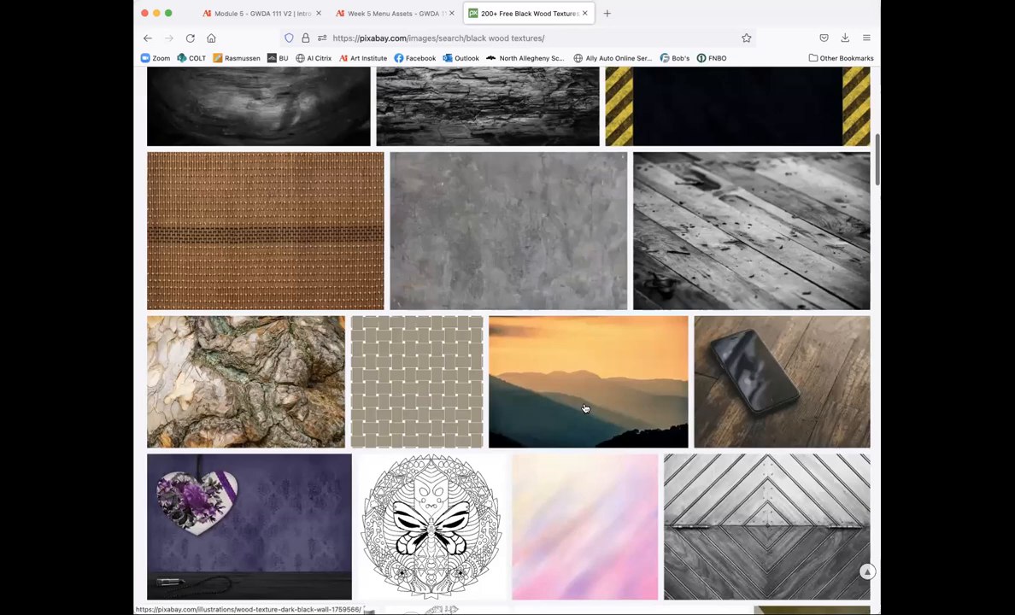
{"action": "scroll", "coordinate": [585, 409], "scroll_direction": "down", "scroll_amount": 6}
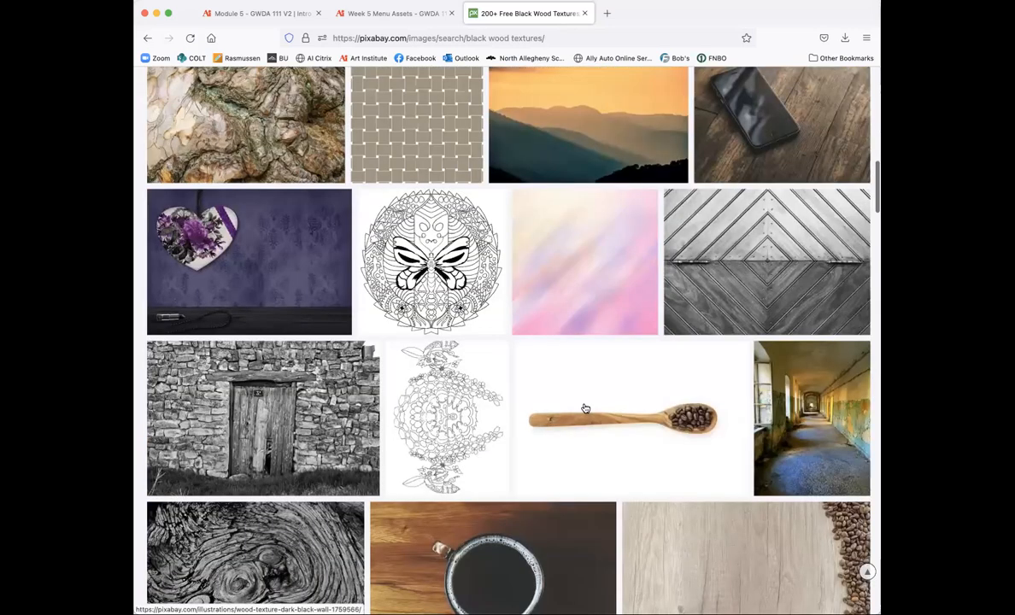
{"action": "scroll", "coordinate": [585, 409], "scroll_direction": "down", "scroll_amount": 1}
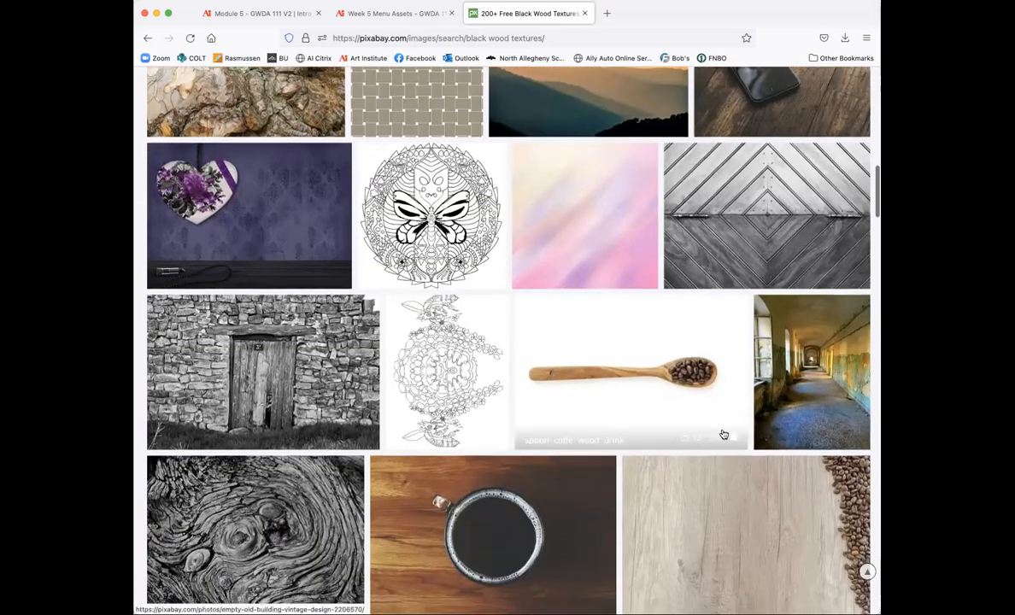
{"action": "scroll", "coordinate": [723, 435], "scroll_direction": "down", "scroll_amount": 8}
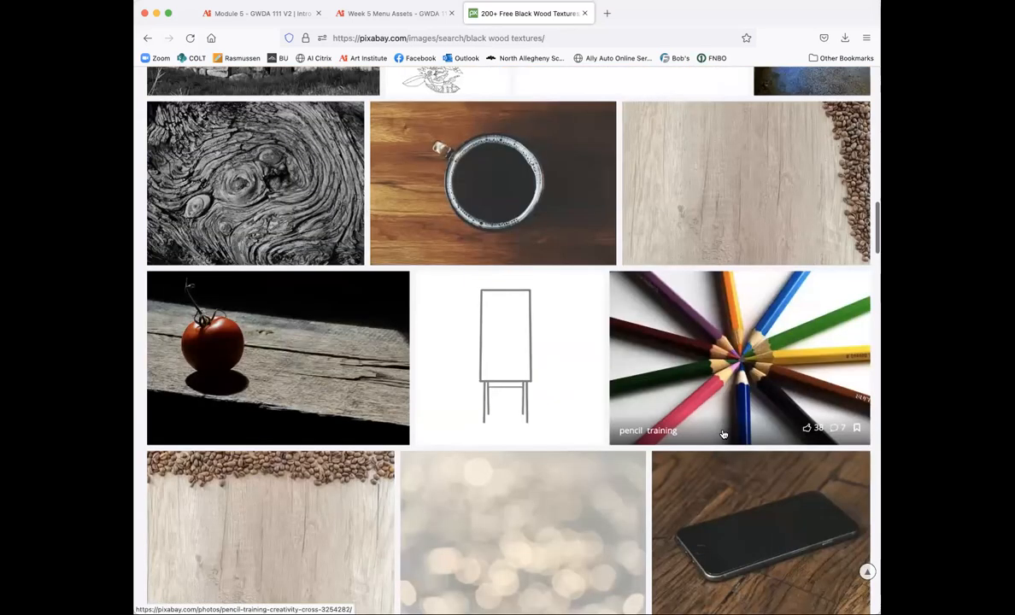
{"action": "scroll", "coordinate": [723, 435], "scroll_direction": "down", "scroll_amount": 6}
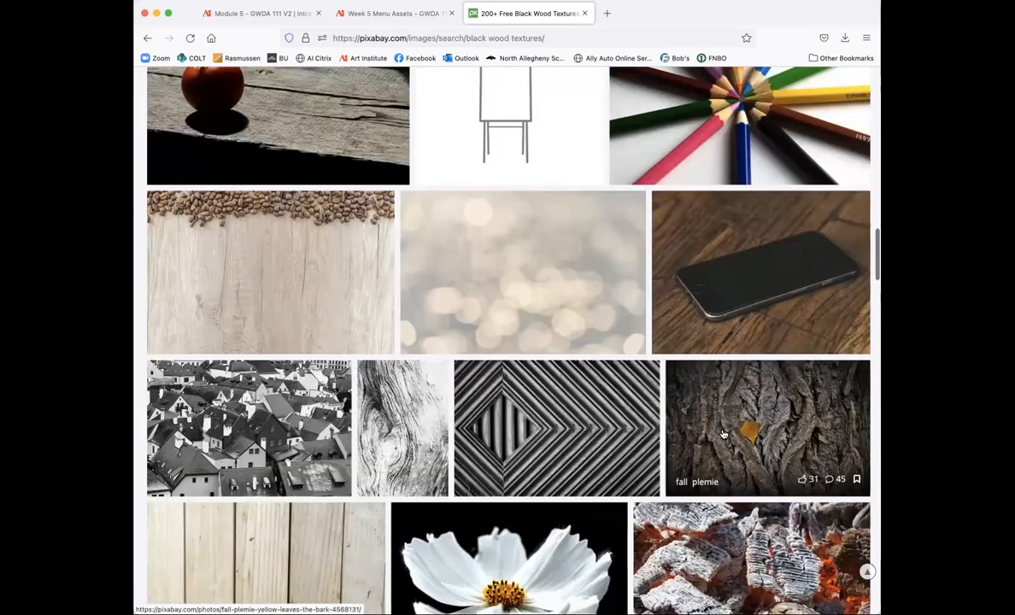
{"action": "scroll", "coordinate": [723, 435], "scroll_direction": "down", "scroll_amount": 10}
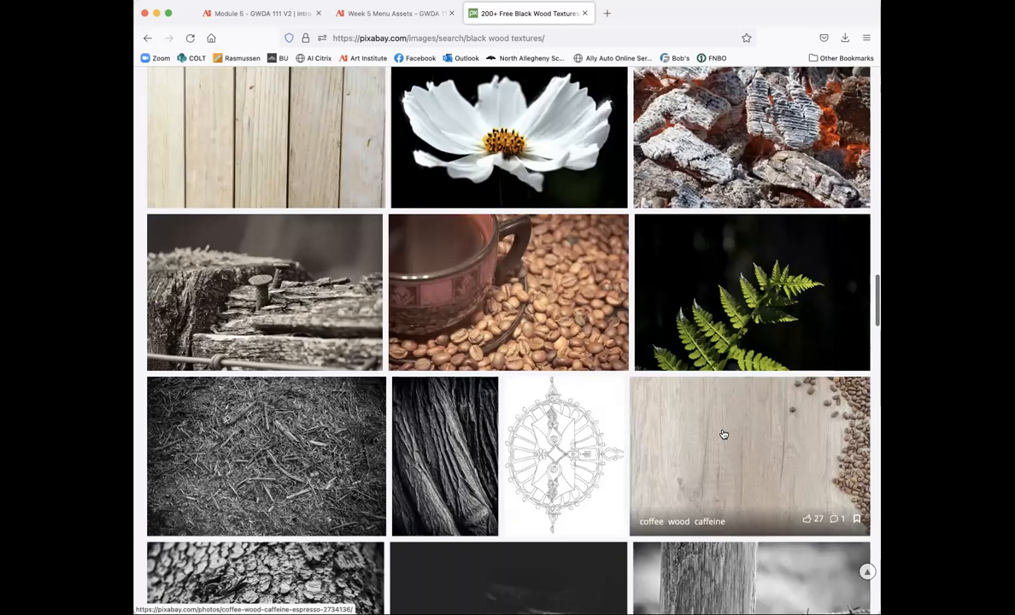
{"action": "scroll", "coordinate": [723, 434], "scroll_direction": "down", "scroll_amount": 10}
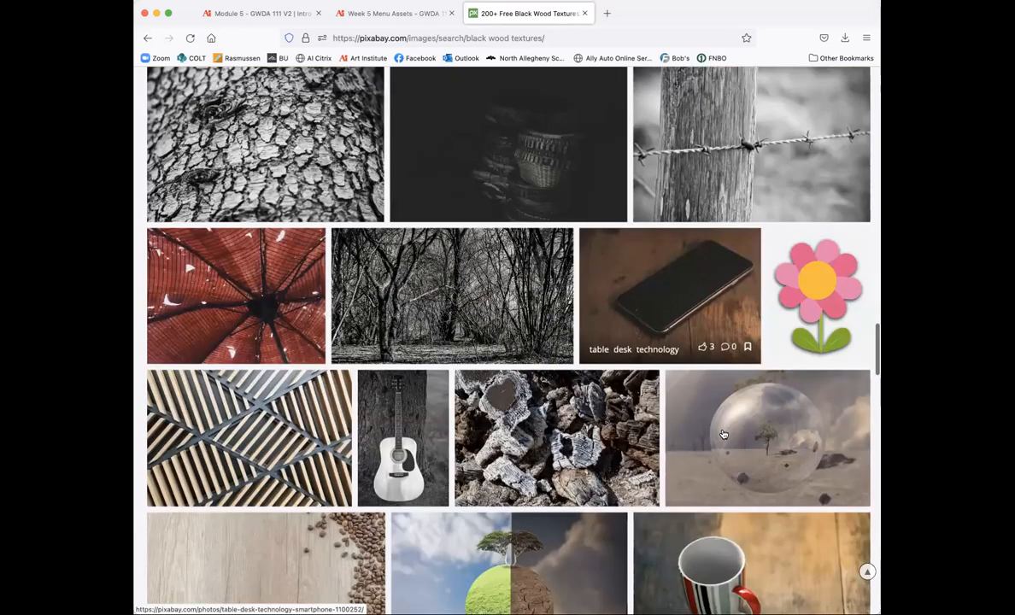
{"action": "scroll", "coordinate": [722, 435], "scroll_direction": "down", "scroll_amount": 10}
{"action": "scroll", "coordinate": [723, 435], "scroll_direction": "down", "scroll_amount": 6}
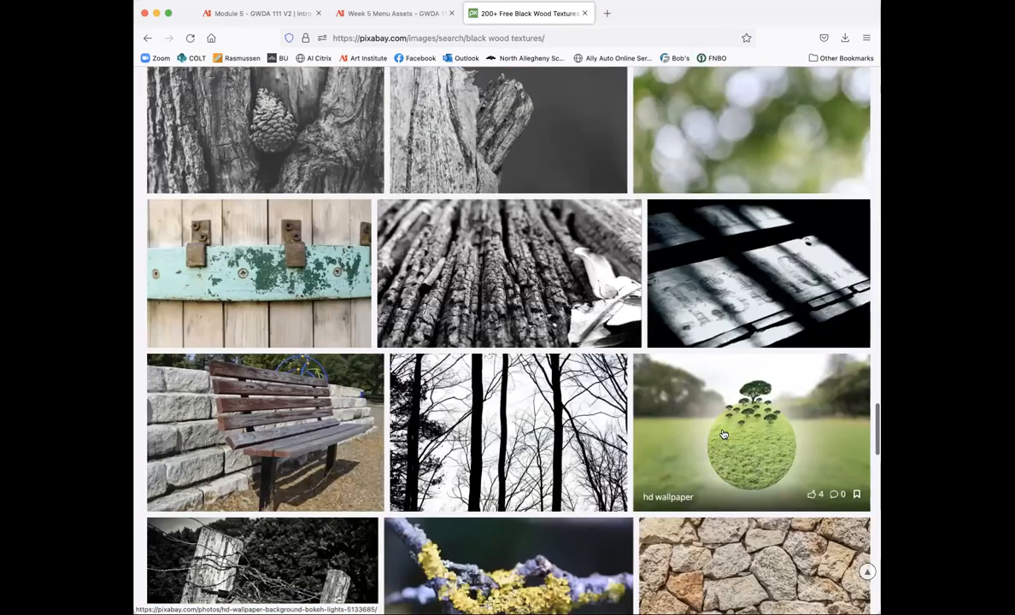
{"action": "scroll", "coordinate": [723, 435], "scroll_direction": "down", "scroll_amount": 10}
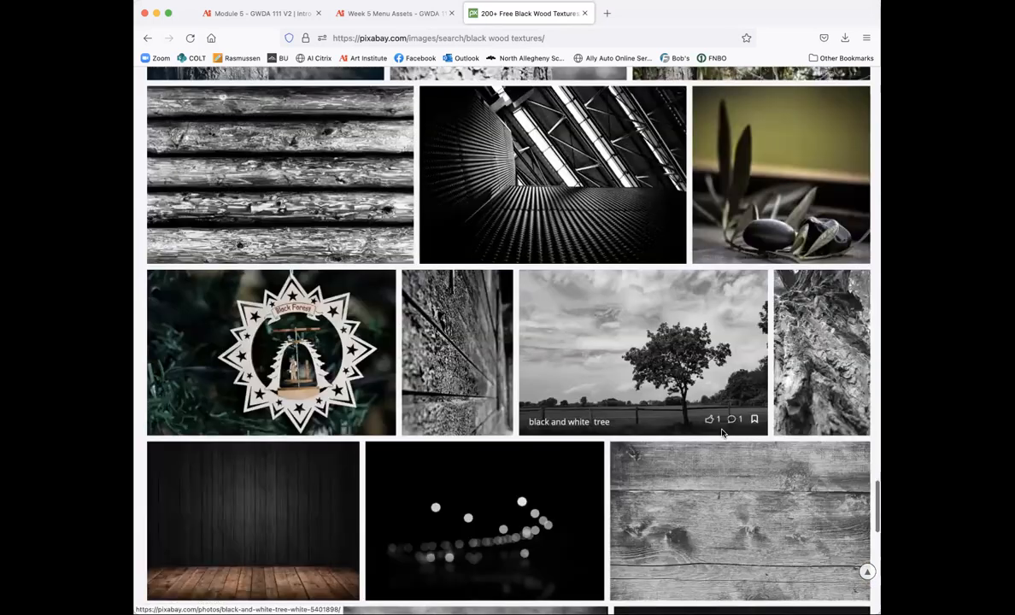
{"action": "scroll", "coordinate": [723, 434], "scroll_direction": "down", "scroll_amount": 4}
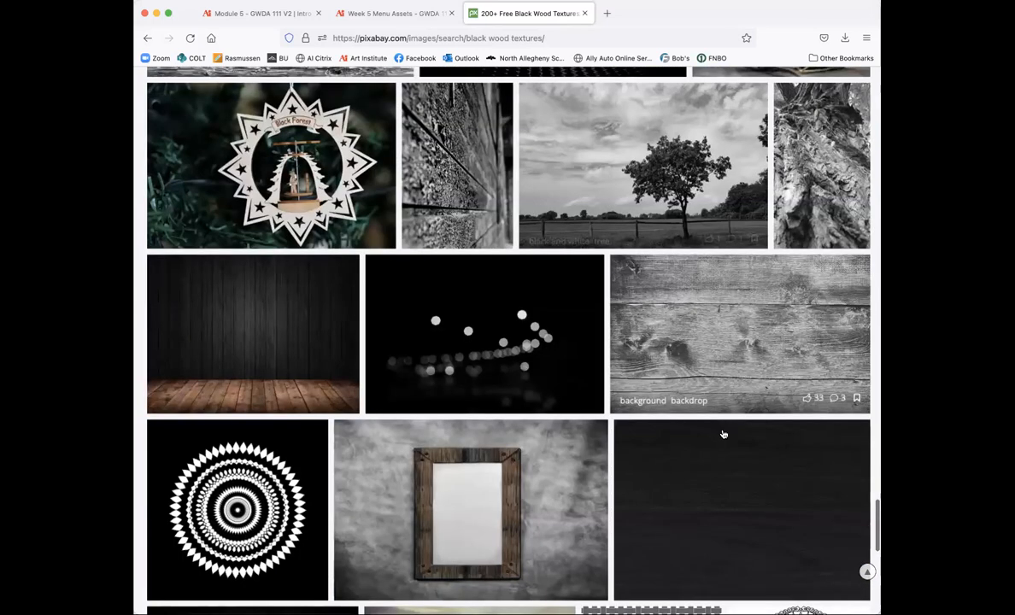
{"action": "scroll", "coordinate": [723, 435], "scroll_direction": "down", "scroll_amount": 8}
{"action": "scroll", "coordinate": [722, 435], "scroll_direction": "down", "scroll_amount": 5}
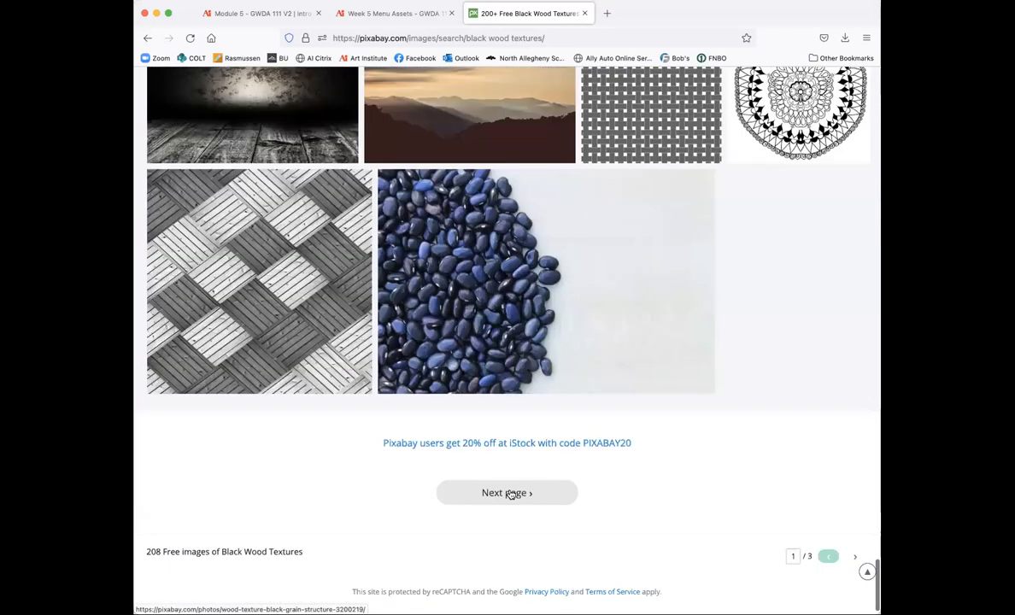
Step: Go to the second page of black wood texture results and open the rough bark tree pine photo
{"action": "left_click", "coordinate": [516, 483]}
{"action": "scroll", "coordinate": [646, 513], "scroll_direction": "down", "scroll_amount": 4}
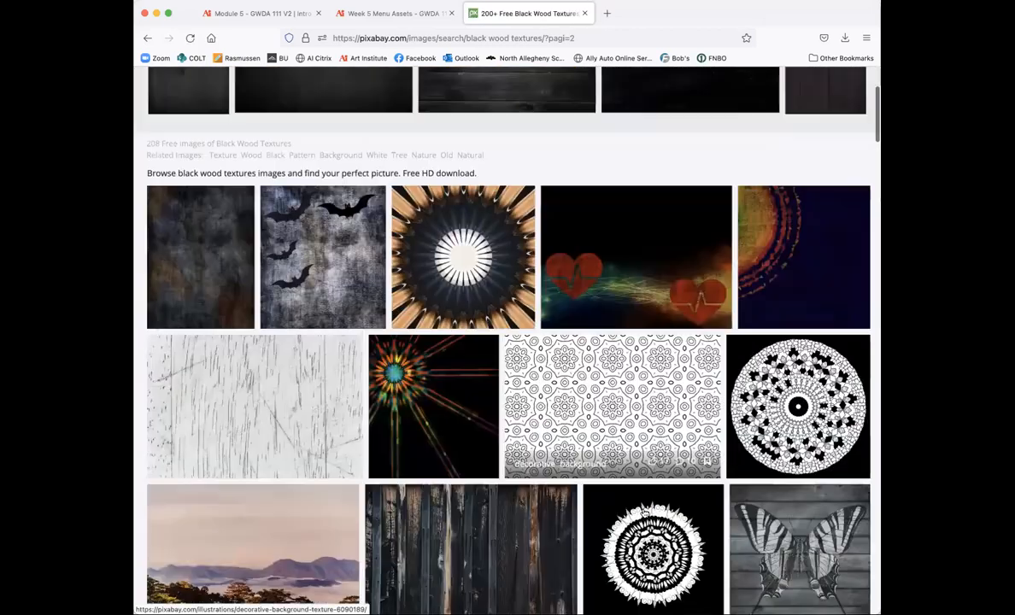
{"action": "scroll", "coordinate": [643, 511], "scroll_direction": "down", "scroll_amount": 5}
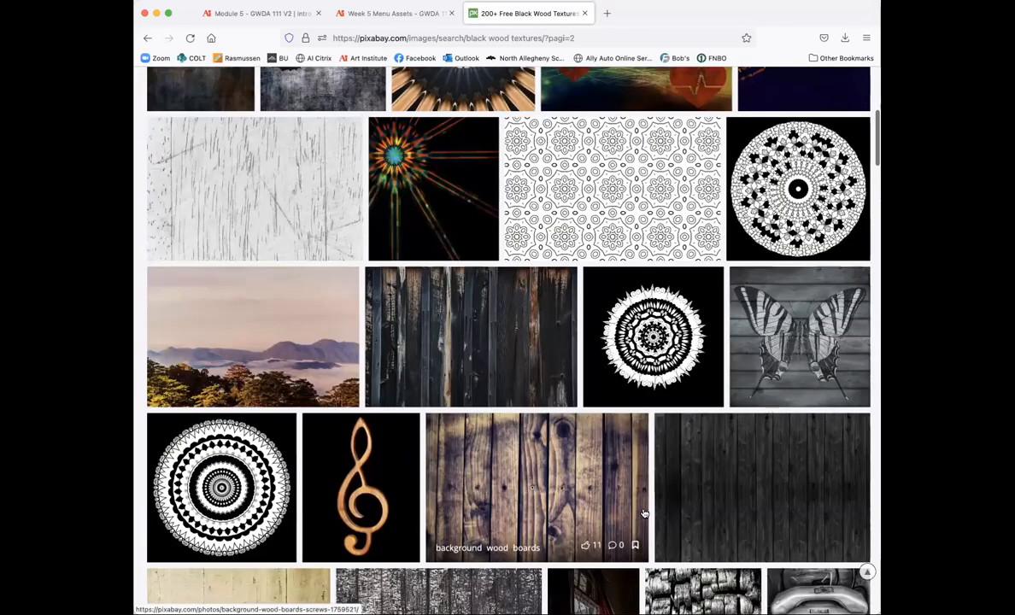
{"action": "scroll", "coordinate": [644, 514], "scroll_direction": "down", "scroll_amount": 6}
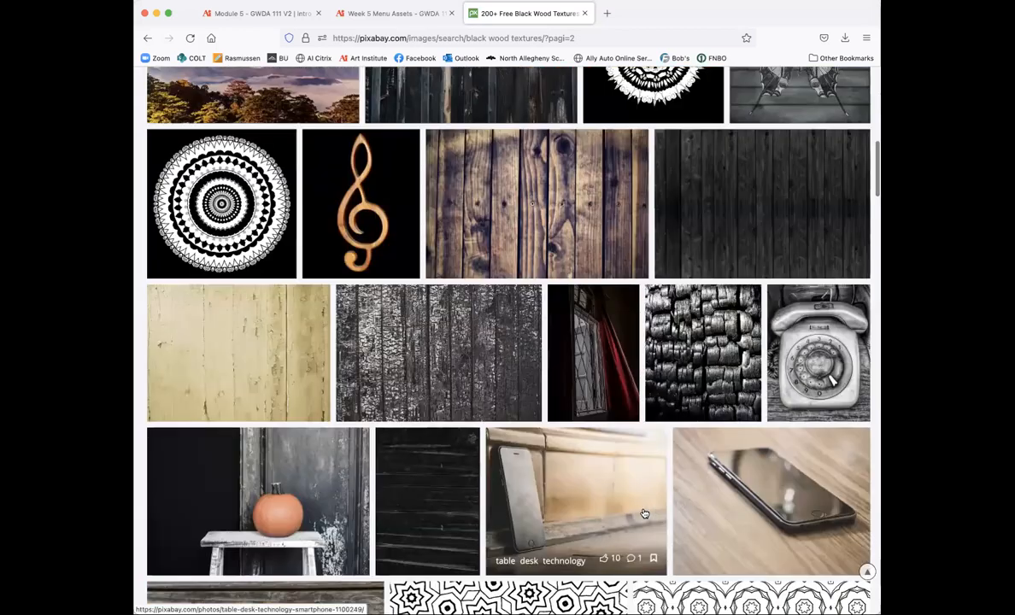
{"action": "scroll", "coordinate": [645, 514], "scroll_direction": "down", "scroll_amount": 1}
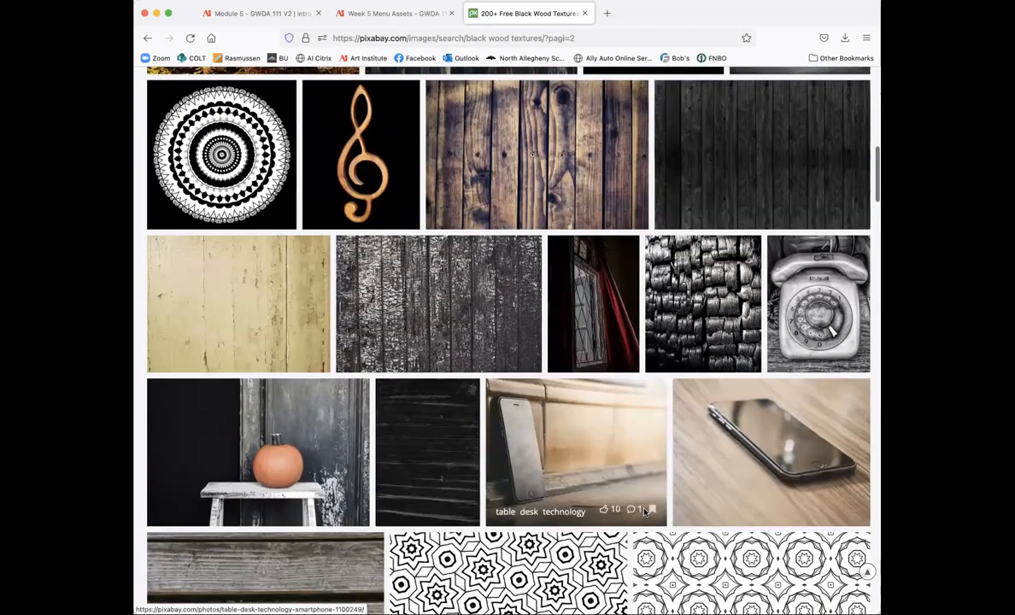
{"action": "scroll", "coordinate": [644, 512], "scroll_direction": "down", "scroll_amount": 10}
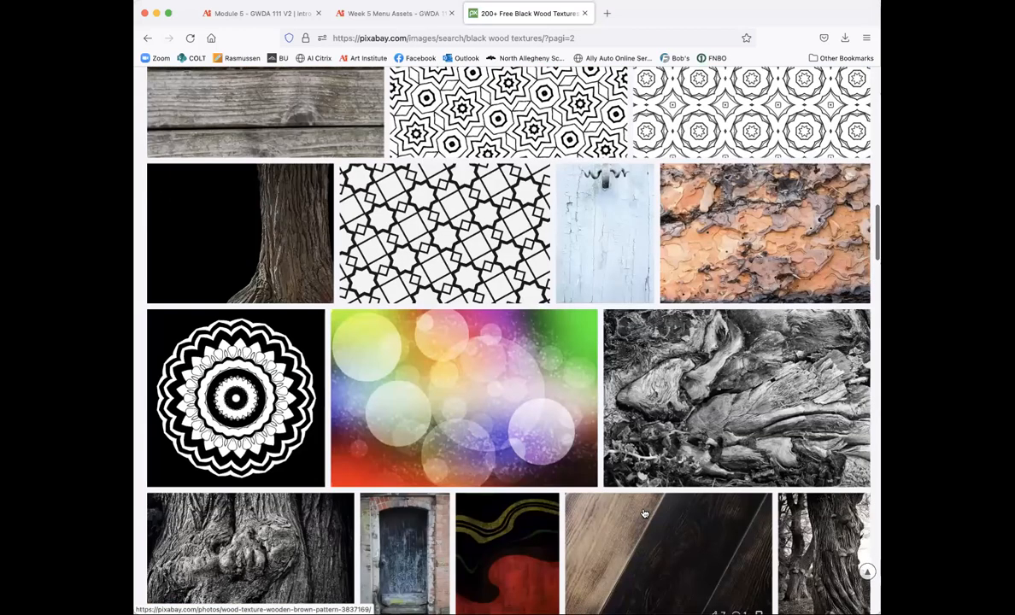
{"action": "scroll", "coordinate": [645, 514], "scroll_direction": "down", "scroll_amount": 5}
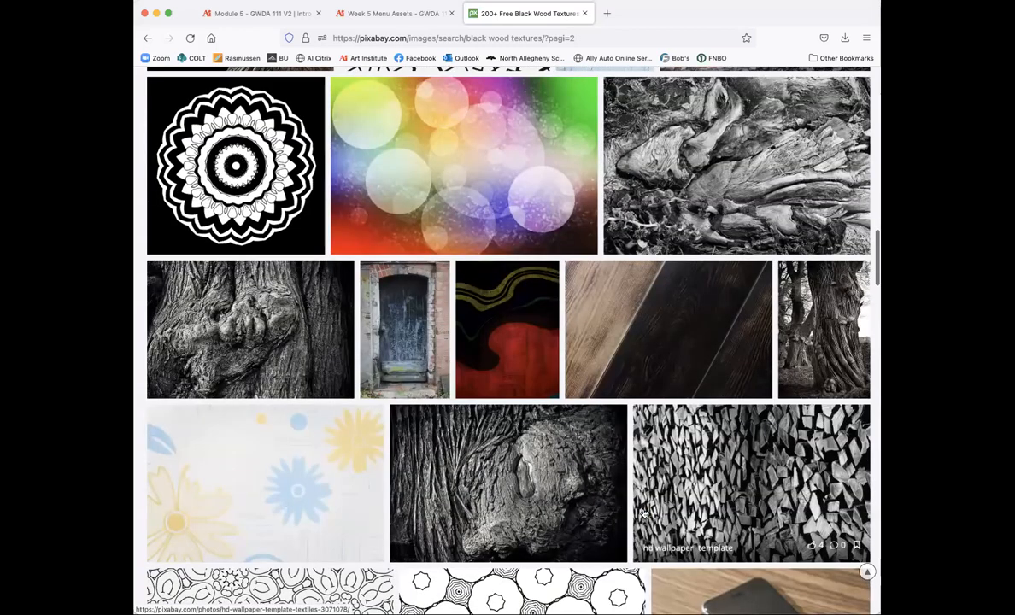
{"action": "scroll", "coordinate": [645, 512], "scroll_direction": "down", "scroll_amount": 10}
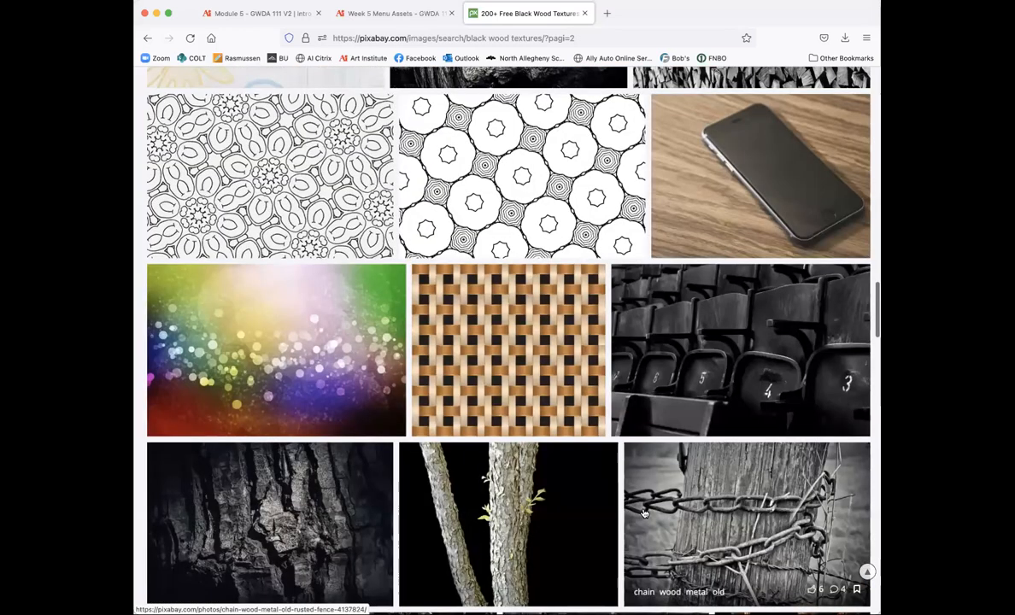
{"action": "scroll", "coordinate": [321, 308], "scroll_direction": "down", "scroll_amount": 4}
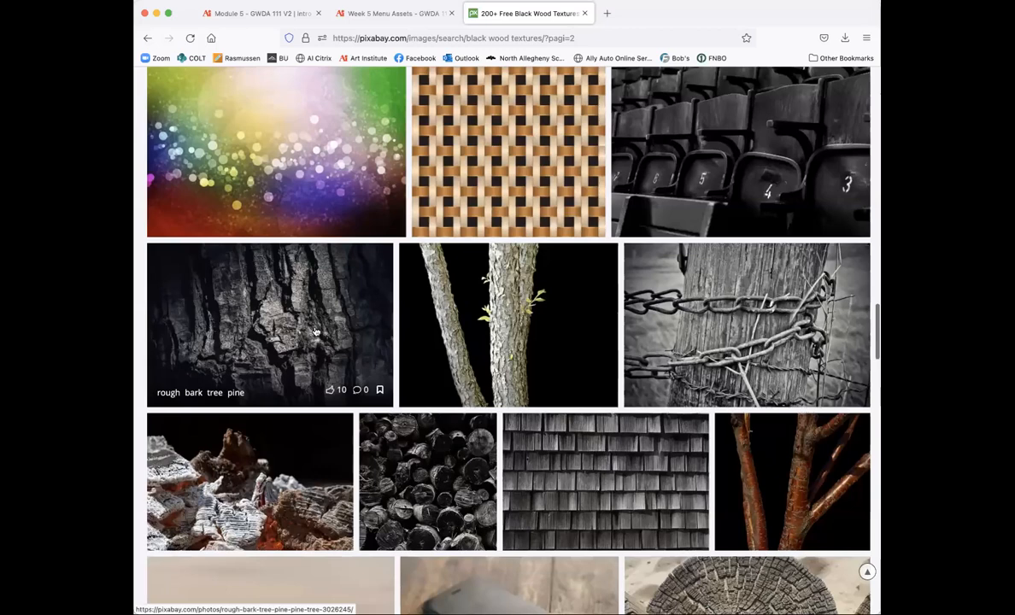
{"action": "left_click", "coordinate": [315, 331]}
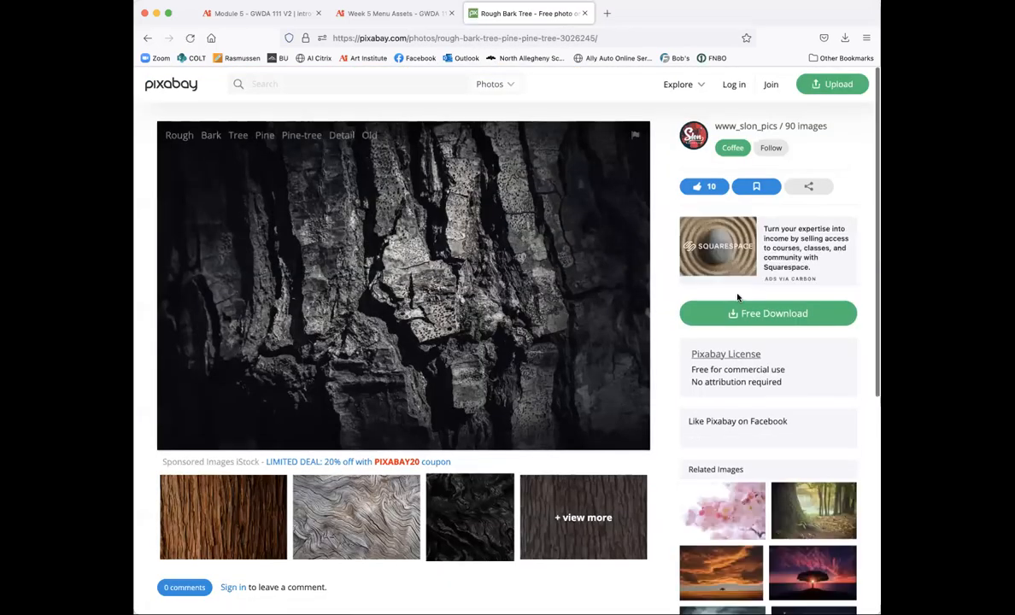
Step: Download the photo at 1920×1281, passing the reCAPTCHA, and open the downloaded file
{"action": "left_click", "coordinate": [752, 312]}
{"action": "left_click", "coordinate": [726, 424]}
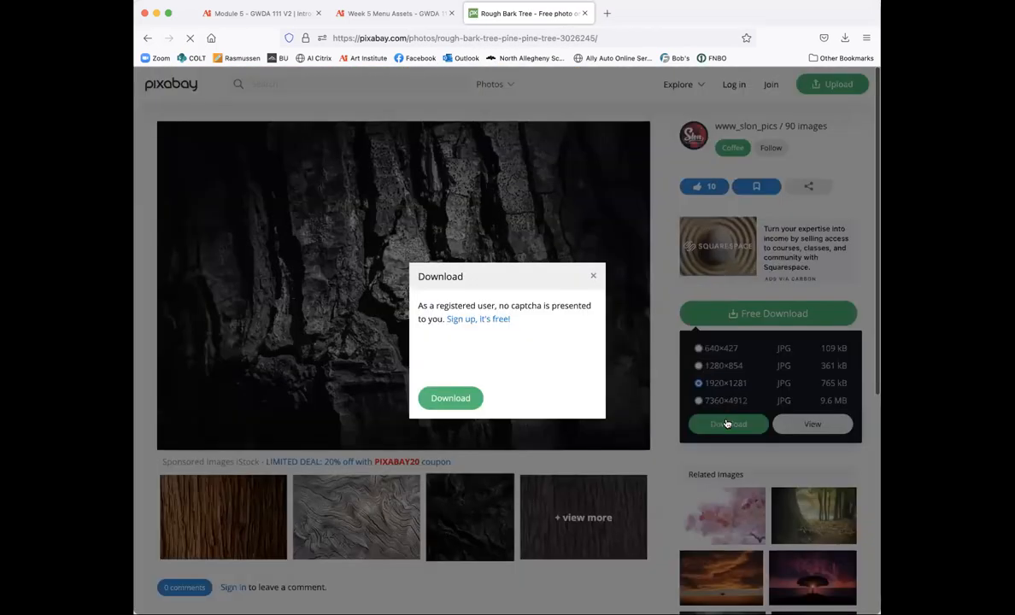
{"action": "left_click", "coordinate": [436, 353]}
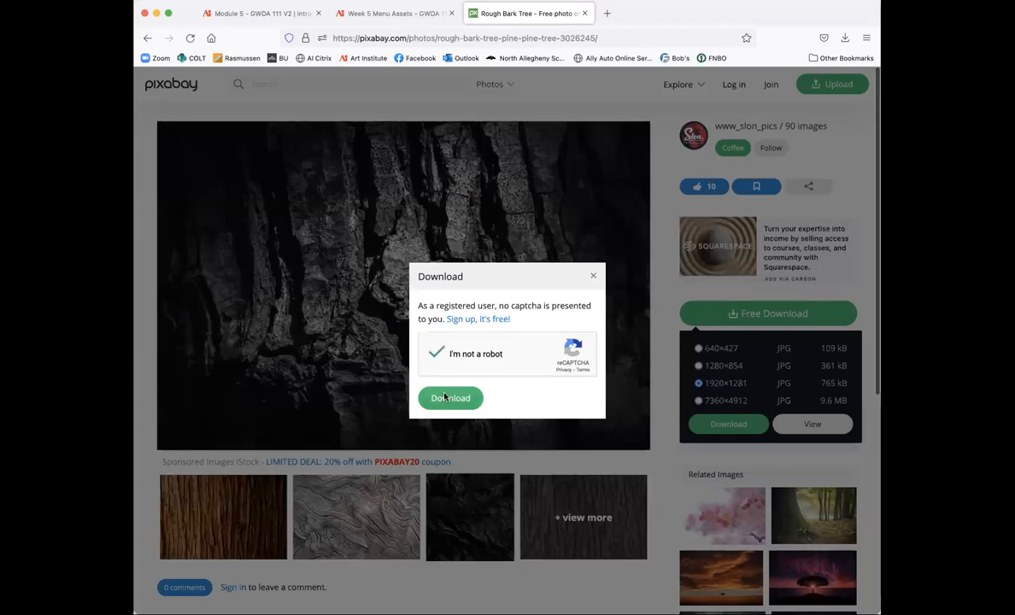
{"action": "left_click", "coordinate": [446, 399]}
{"action": "left_click", "coordinate": [639, 66]}
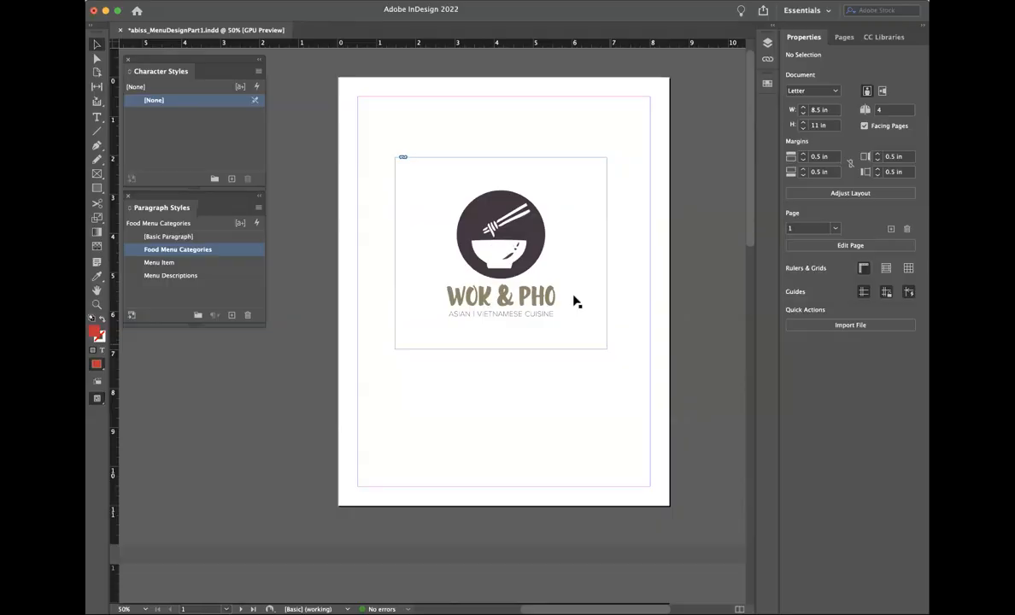
Step: Drag the spread's wood background image up onto the cover page
{"action": "scroll", "coordinate": [399, 310], "scroll_direction": "down", "scroll_amount": 10}
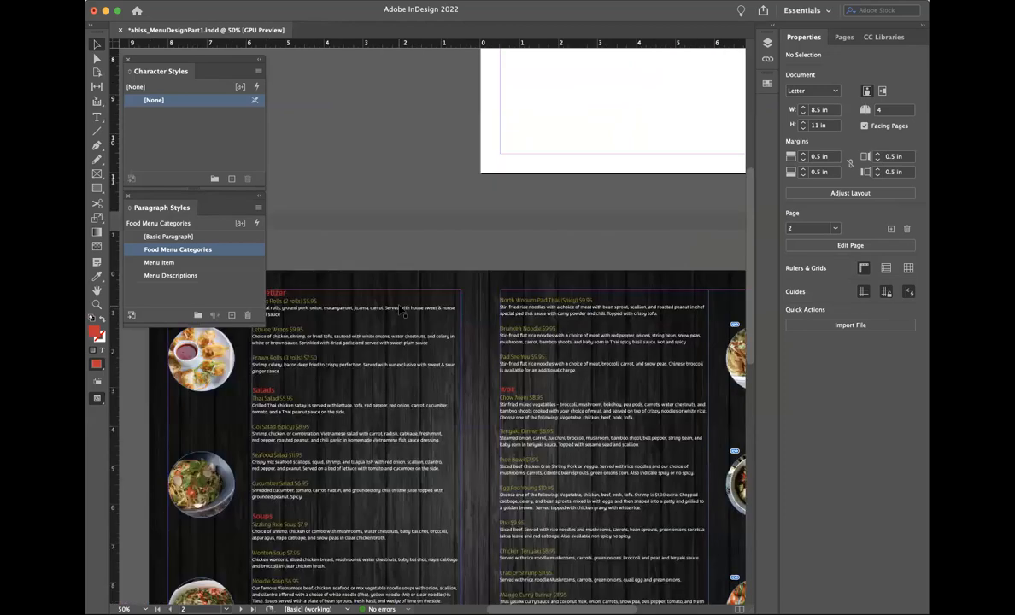
{"action": "scroll", "coordinate": [403, 313], "scroll_direction": "down", "scroll_amount": 5}
{"action": "left_click", "coordinate": [488, 355]}
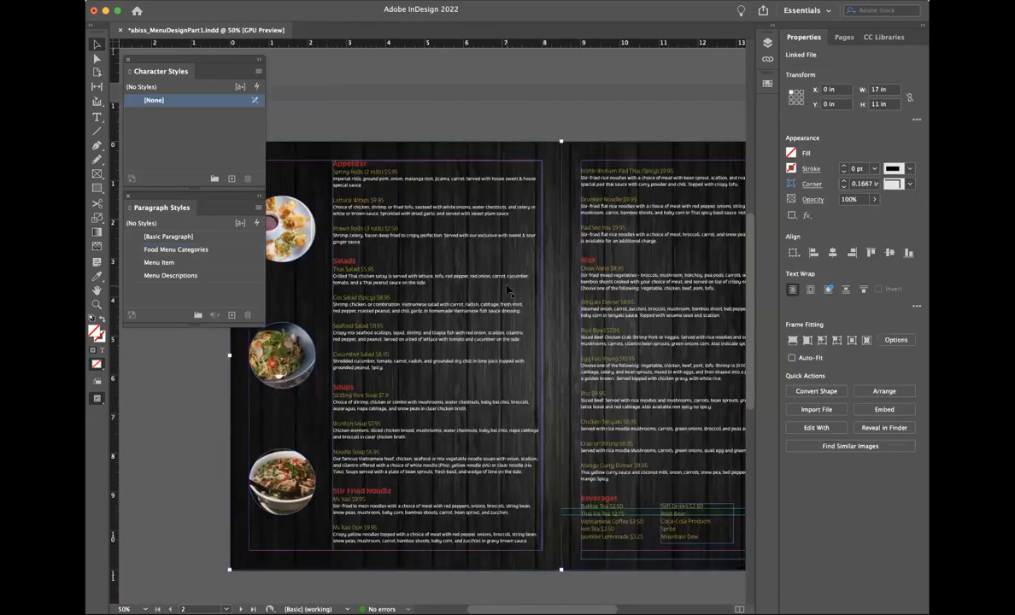
{"action": "scroll", "coordinate": [507, 291], "scroll_direction": "up", "scroll_amount": 10}
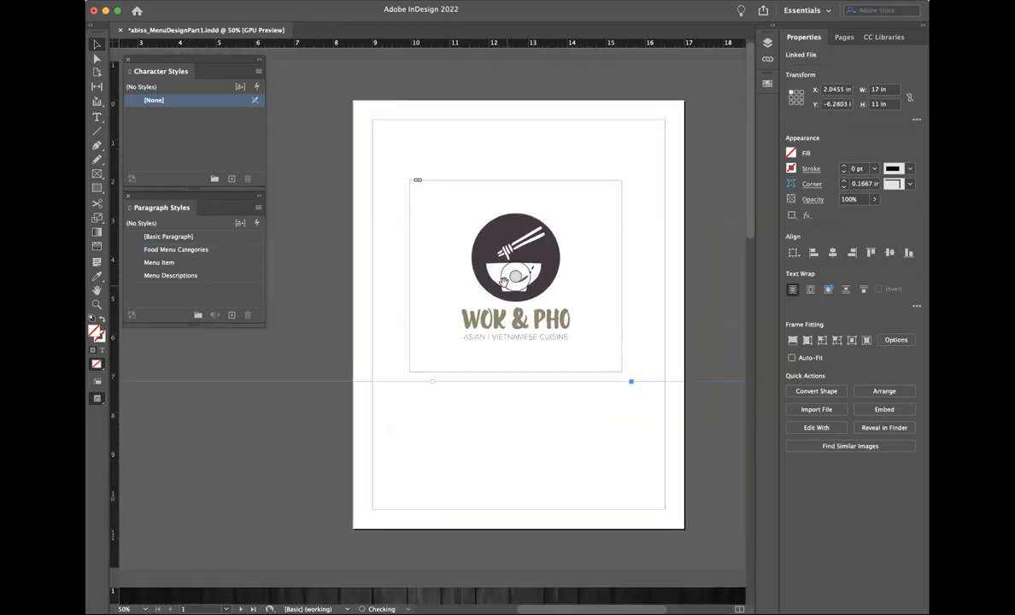
{"action": "left_click_drag", "start_coordinate": [287, 423], "coordinate": [459, 351]}
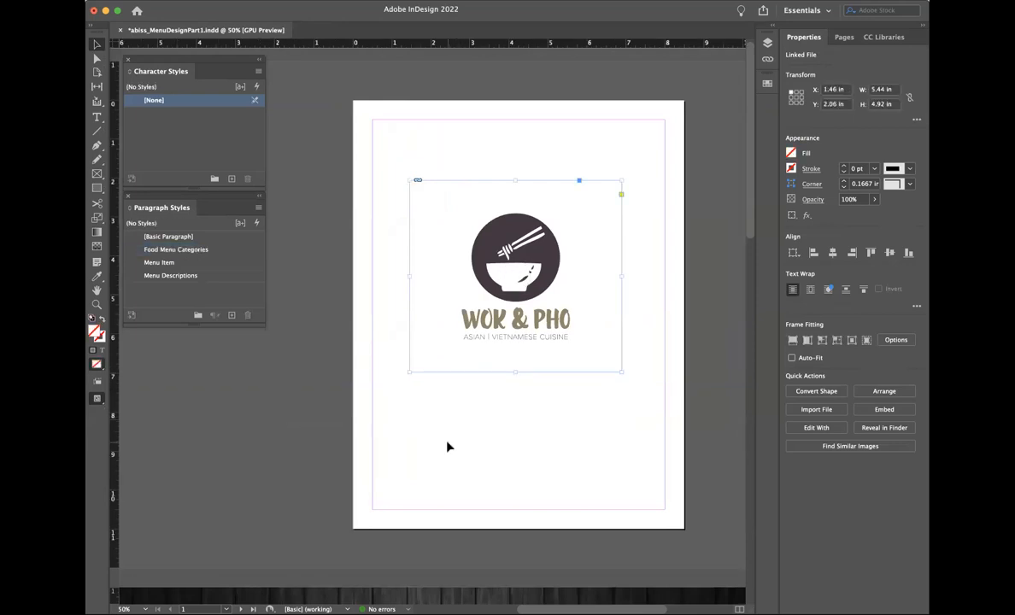
{"action": "scroll", "coordinate": [448, 446], "scroll_direction": "down", "scroll_amount": 10}
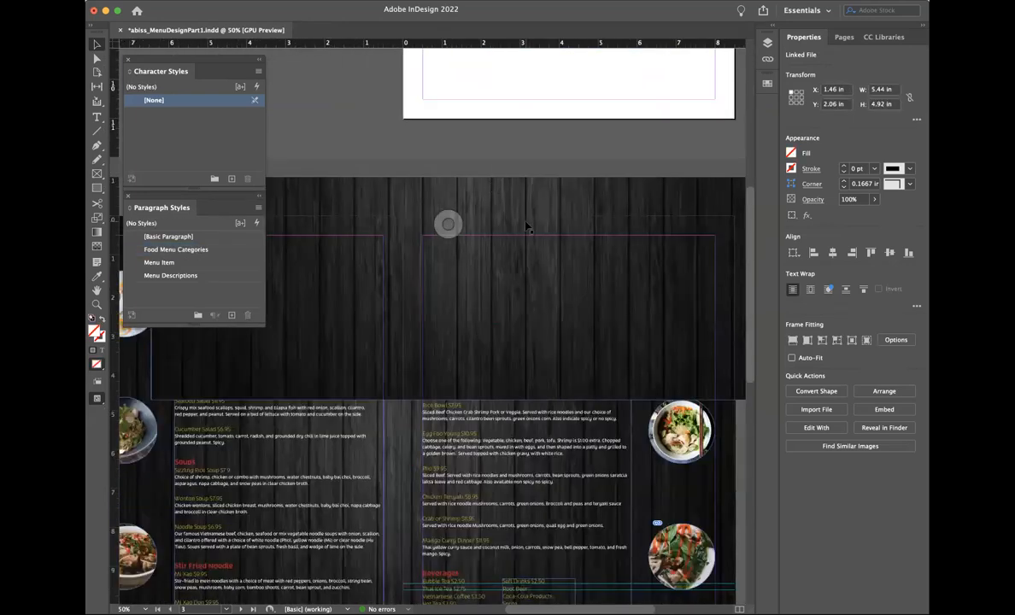
{"action": "left_click", "coordinate": [527, 227]}
{"action": "left_click_drag", "start_coordinate": [521, 227], "coordinate": [563, 98]}
{"action": "scroll", "coordinate": [564, 99], "scroll_direction": "up", "scroll_amount": 10}
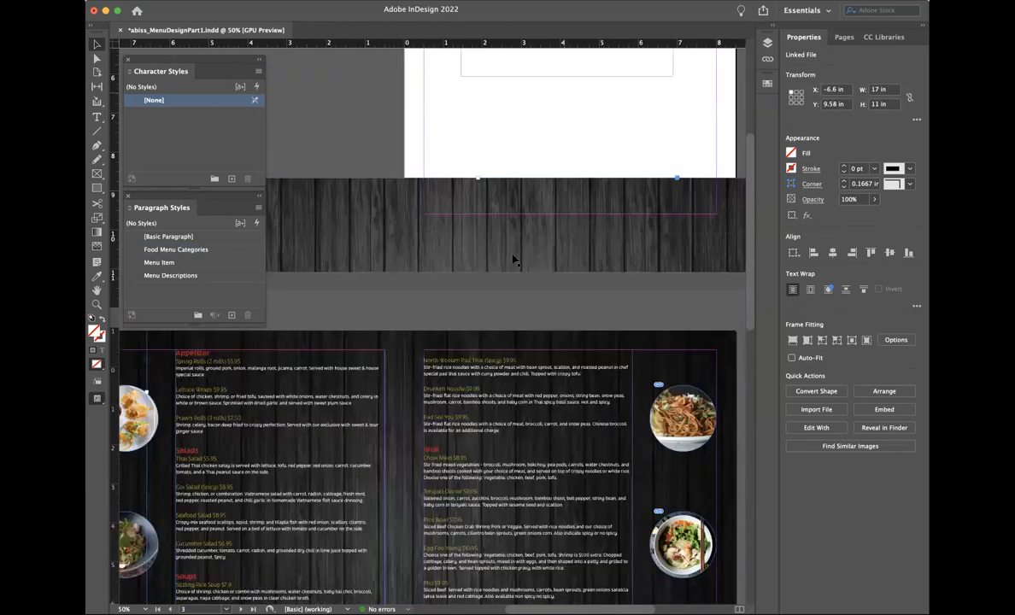
{"action": "left_click_drag", "start_coordinate": [431, 514], "coordinate": [517, 144]}
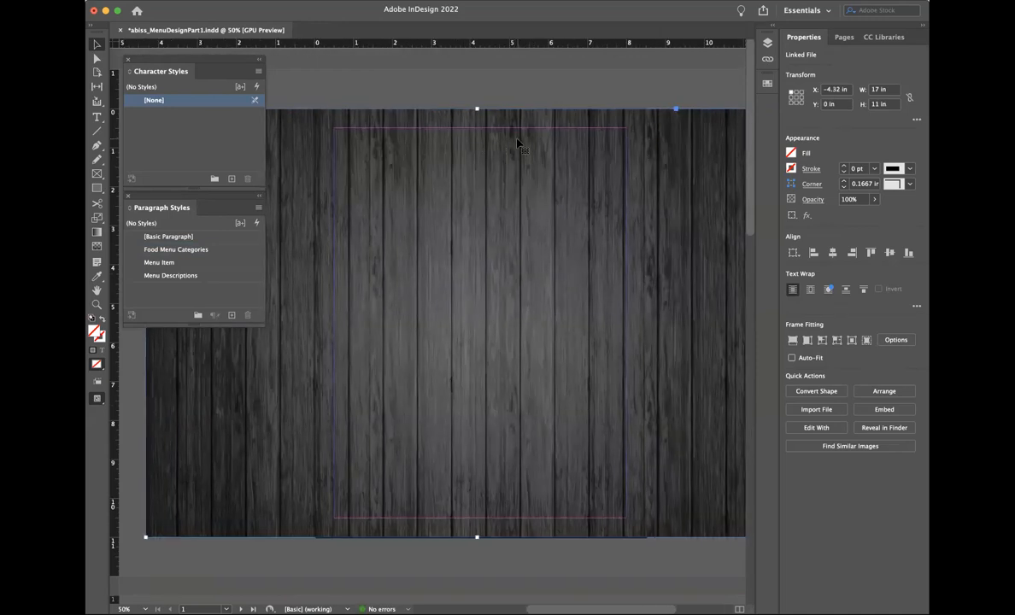
Step: Crop the wood image's left and right edges to the 8.5 in page width
{"action": "key", "text": "super+minus"}
{"action": "left_click_drag", "start_coordinate": [330, 186], "coordinate": [421, 205]}
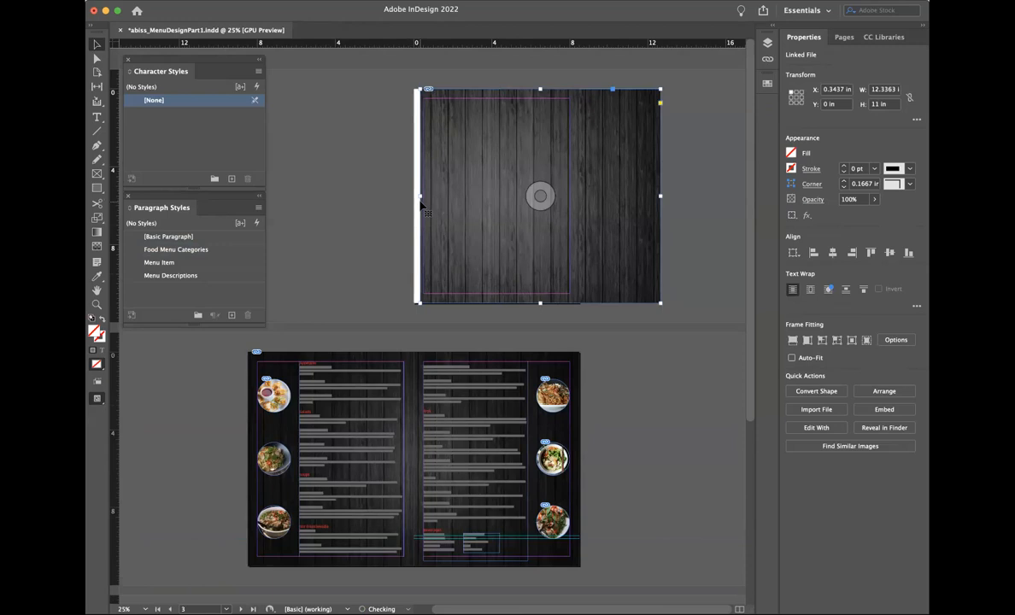
{"action": "key", "text": "super+equal"}
{"action": "key", "text": "super+equal"}
{"action": "key", "text": "super+minus"}
{"action": "scroll", "coordinate": [420, 205], "scroll_direction": "left", "scroll_amount": 5}
{"action": "left_click_drag", "start_coordinate": [421, 205], "coordinate": [415, 205]}
{"action": "scroll", "coordinate": [494, 266], "scroll_direction": "right", "scroll_amount": 3}
{"action": "left_click_drag", "start_coordinate": [712, 299], "coordinate": [564, 302]}
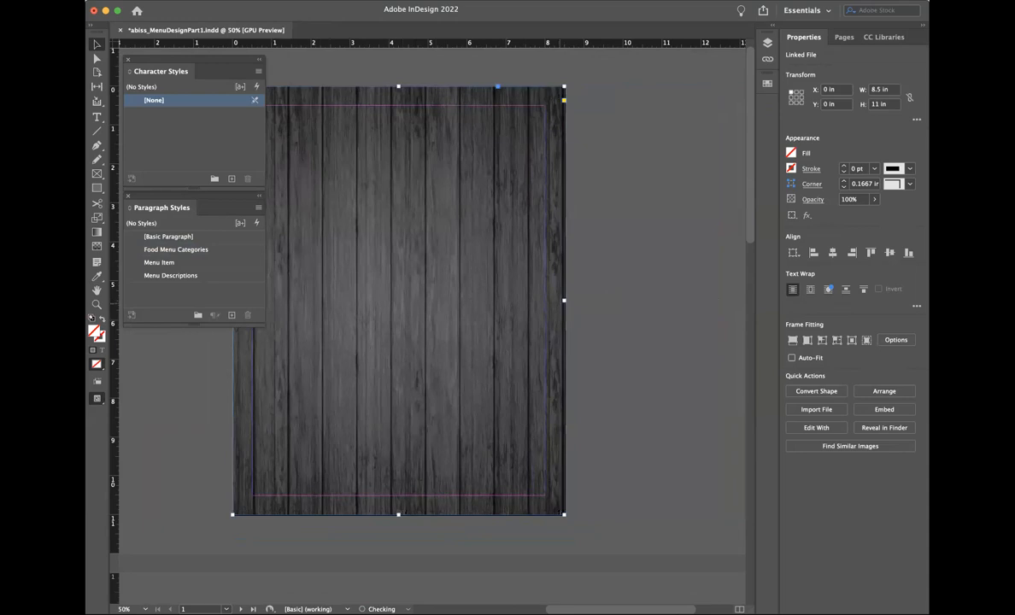
Step: Send the wood image to the back, behind the WOK & PHO logo
{"action": "right_click", "coordinate": [252, 257]}
{"action": "mouse_move", "coordinate": [306, 32]}
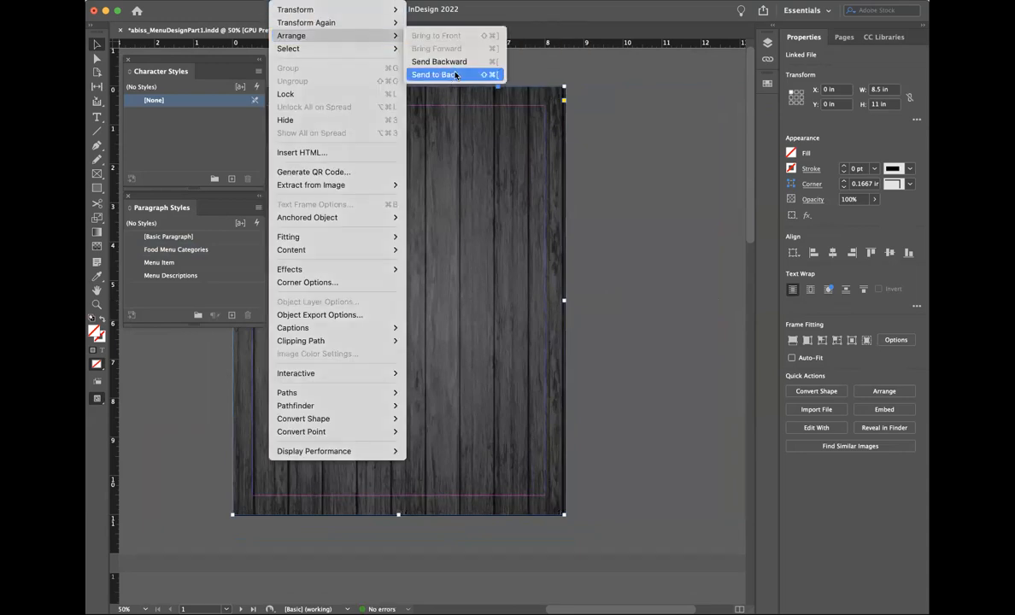
{"action": "left_click", "coordinate": [440, 77]}
{"action": "left_click", "coordinate": [600, 254]}
{"action": "scroll", "coordinate": [600, 254], "scroll_direction": "left", "scroll_amount": 3}
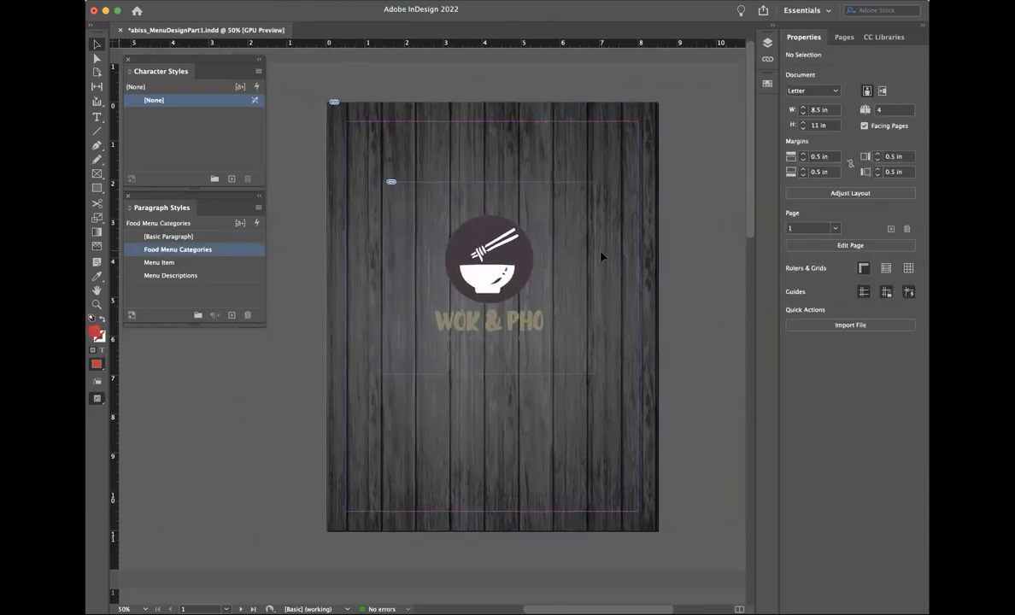
Step: Delete the wood picture and place the dark rock texture image into the empty page frame
{"action": "left_click", "coordinate": [384, 132]}
{"action": "double_click", "coordinate": [385, 133]}
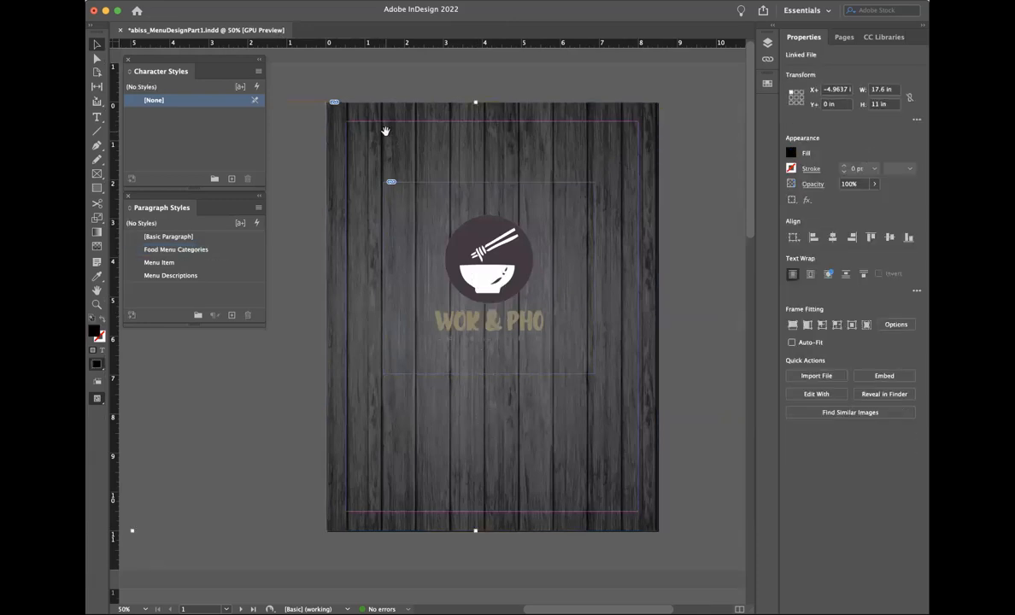
{"action": "key", "text": "Delete"}
{"action": "left_click", "coordinate": [395, 146]}
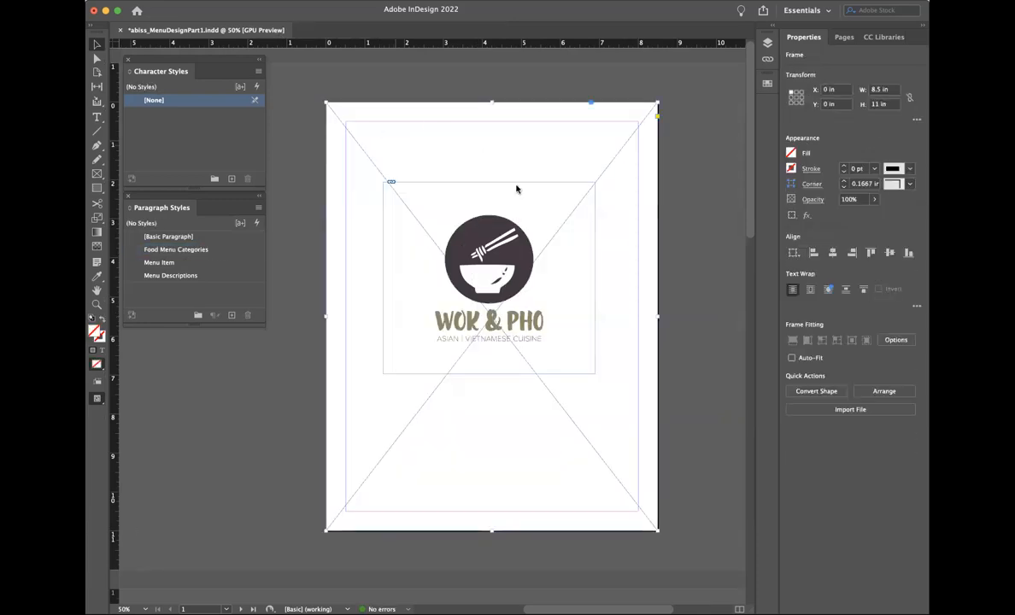
{"action": "key", "text": "super+d"}
{"action": "left_click", "coordinate": [499, 238]}
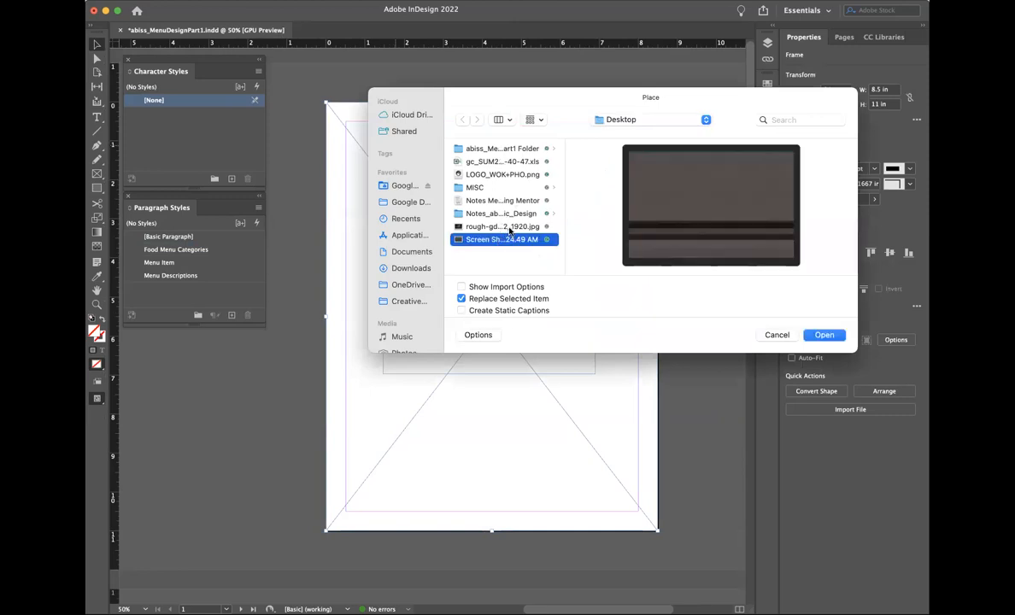
{"action": "left_click", "coordinate": [510, 227]}
{"action": "left_click", "coordinate": [824, 335]}
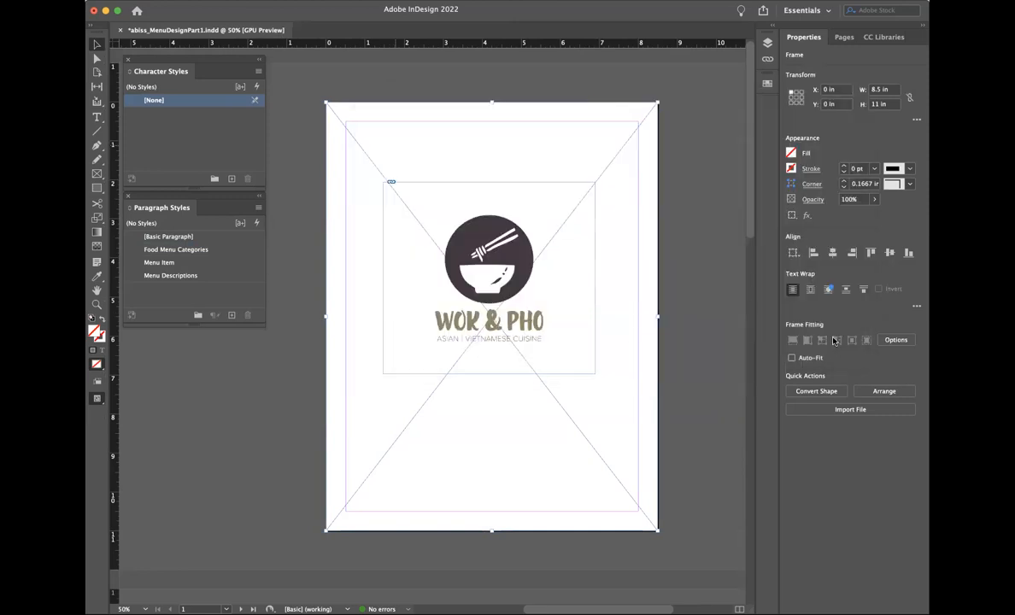
Step: Make the rock image fill the page frame proportionally
{"action": "left_click", "coordinate": [285, 1]}
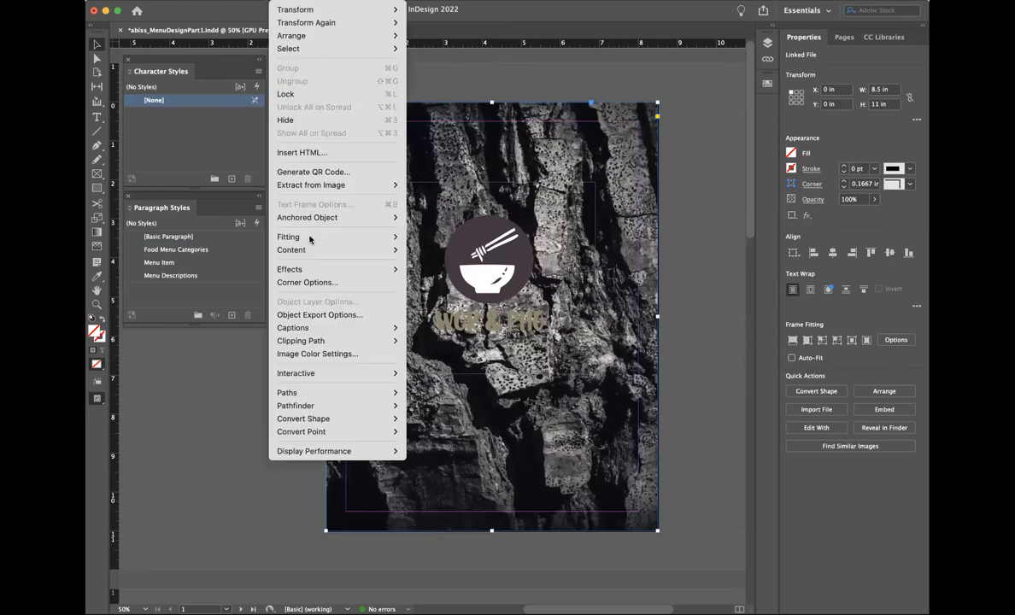
{"action": "left_click", "coordinate": [461, 233]}
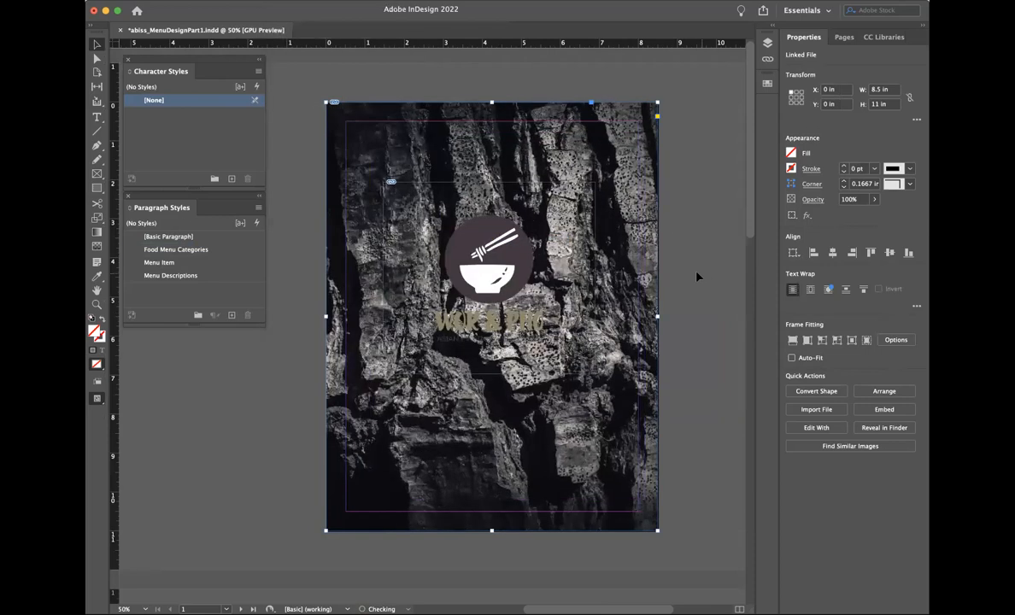
{"action": "left_click", "coordinate": [697, 276]}
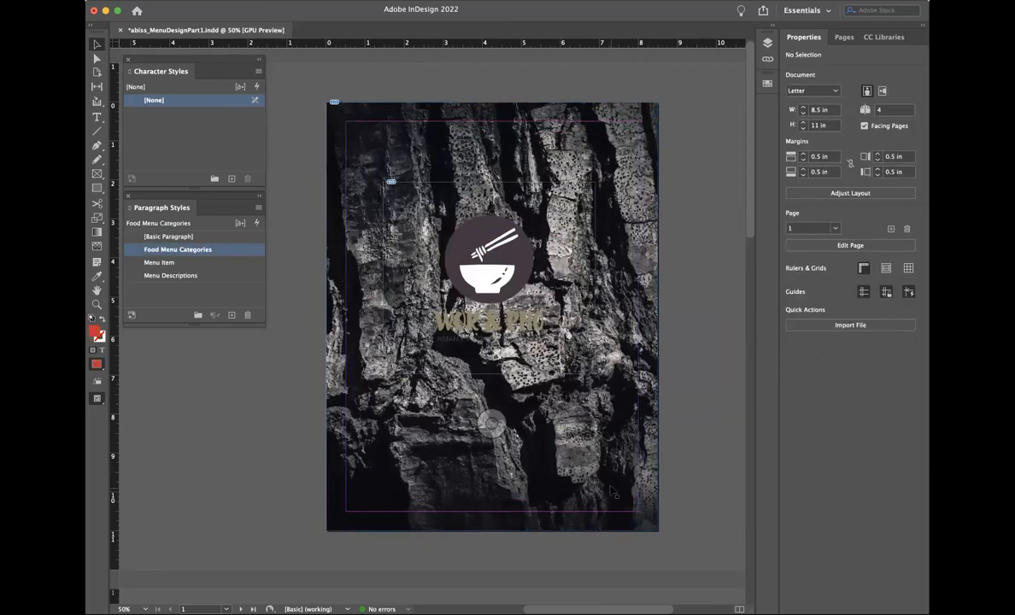
{"action": "scroll", "coordinate": [610, 492], "scroll_direction": "down", "scroll_amount": 10}
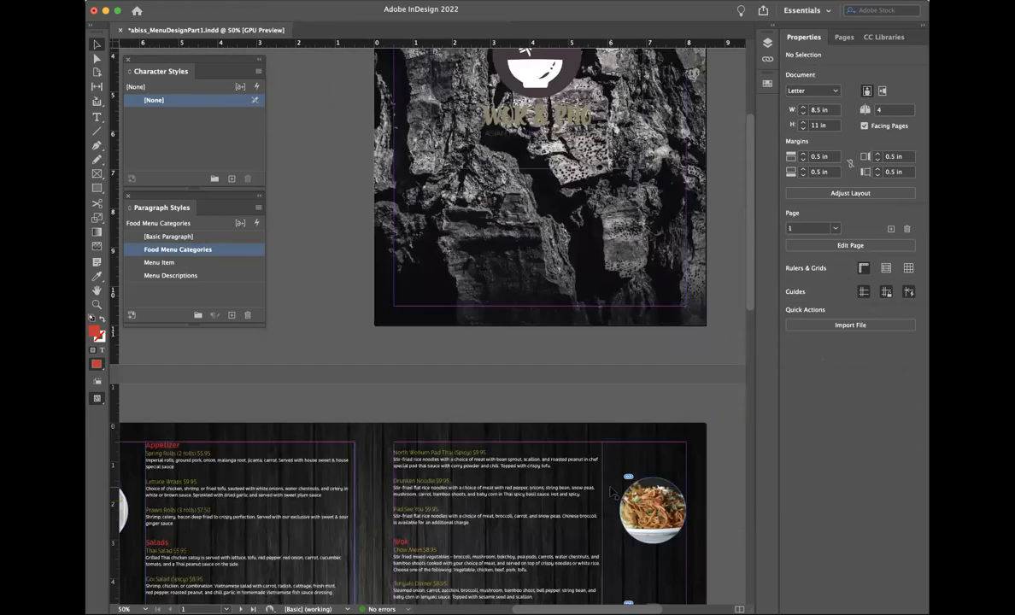
{"action": "scroll", "coordinate": [611, 492], "scroll_direction": "down", "scroll_amount": 5}
{"action": "scroll", "coordinate": [611, 492], "scroll_direction": "up", "scroll_amount": 10}
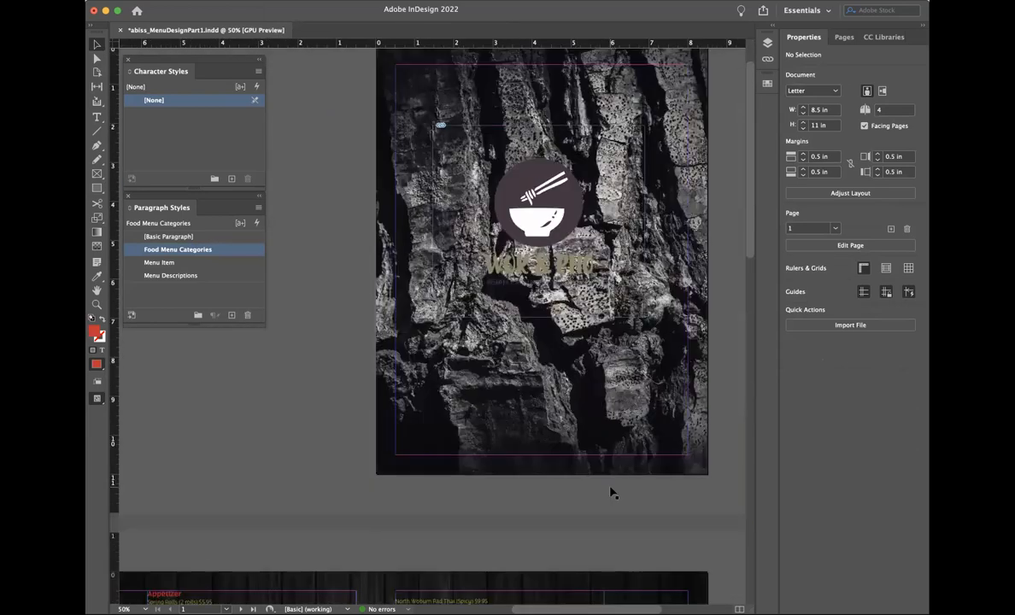
{"action": "scroll", "coordinate": [611, 492], "scroll_direction": "down", "scroll_amount": 10}
{"action": "scroll", "coordinate": [611, 492], "scroll_direction": "up", "scroll_amount": 10}
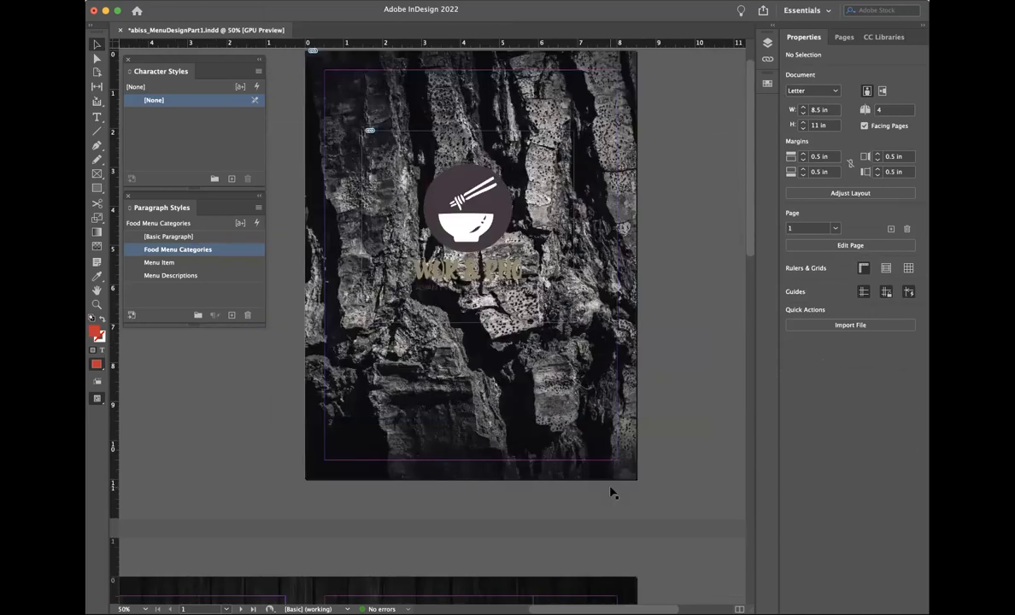
{"action": "scroll", "coordinate": [611, 492], "scroll_direction": "up", "scroll_amount": 2}
{"action": "scroll", "coordinate": [611, 492], "scroll_direction": "left", "scroll_amount": 3}
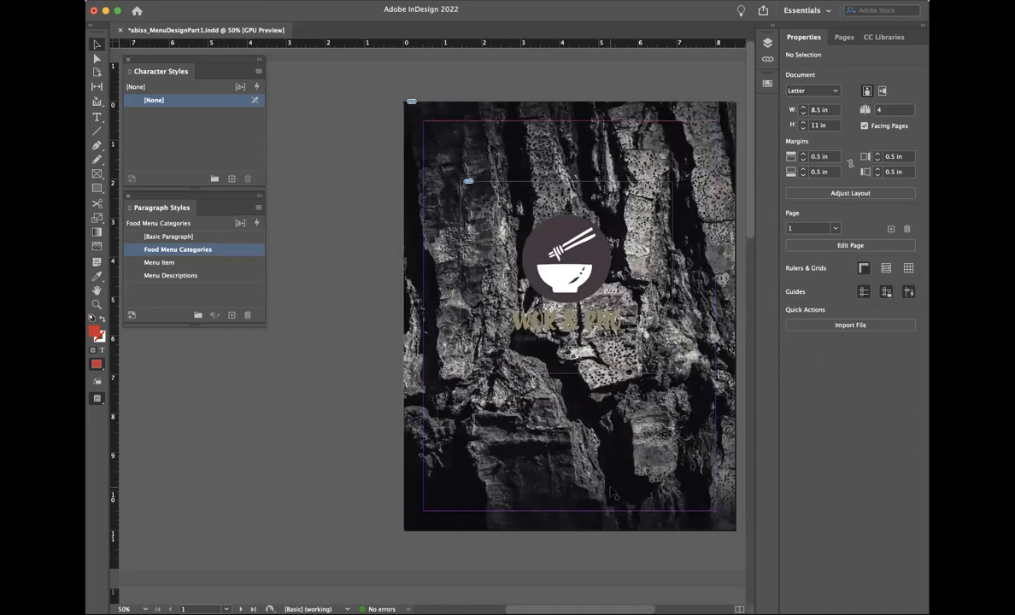
Step: Shrink the logo frame to 3.14 × 3.14 in and fit the logo proportionally inside it
{"action": "scroll", "coordinate": [611, 492], "scroll_direction": "right", "scroll_amount": 3}
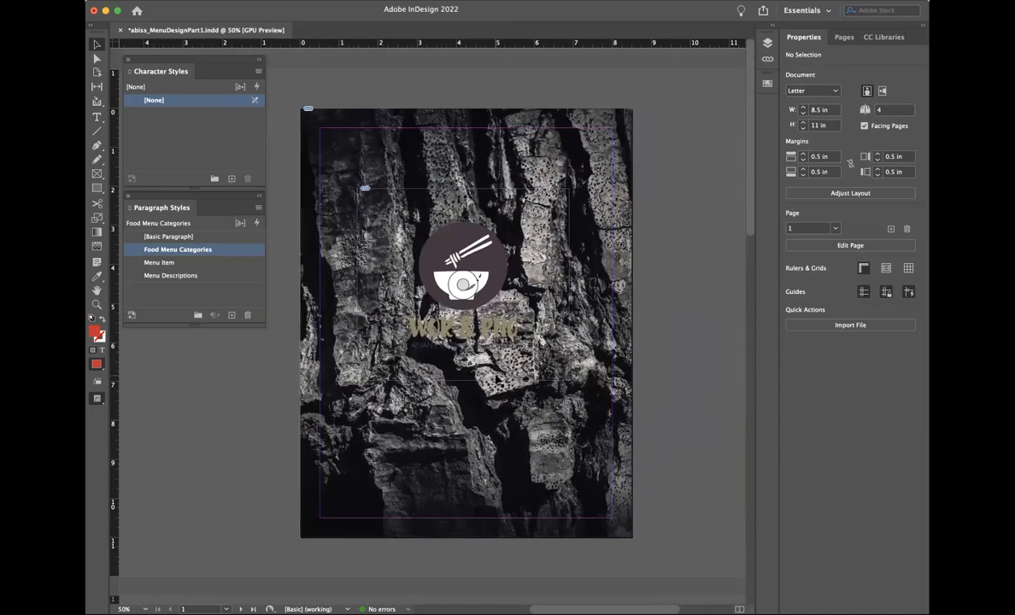
{"action": "key", "text": "super+equal"}
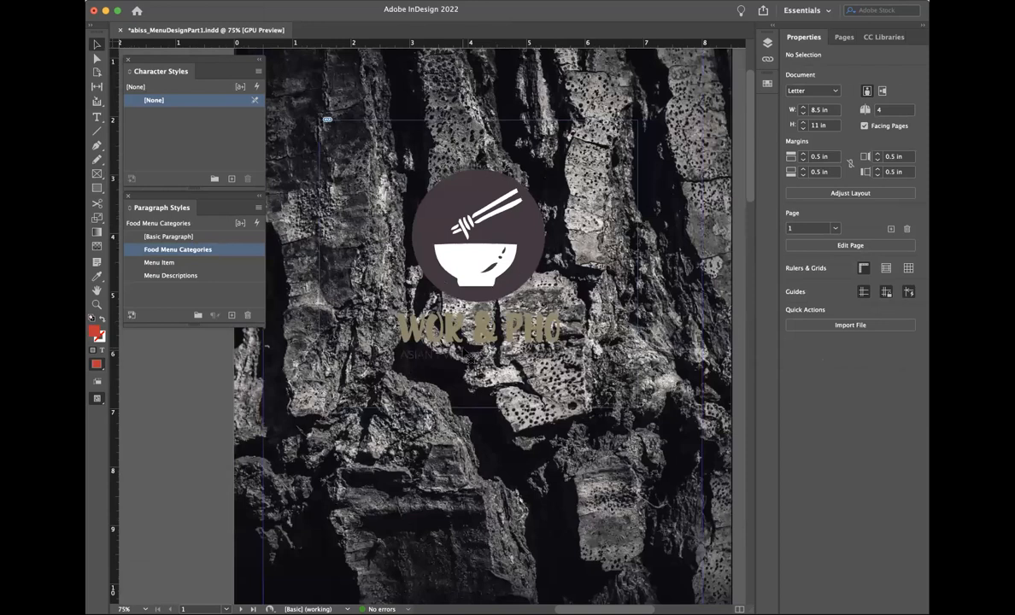
{"action": "left_click", "coordinate": [493, 265]}
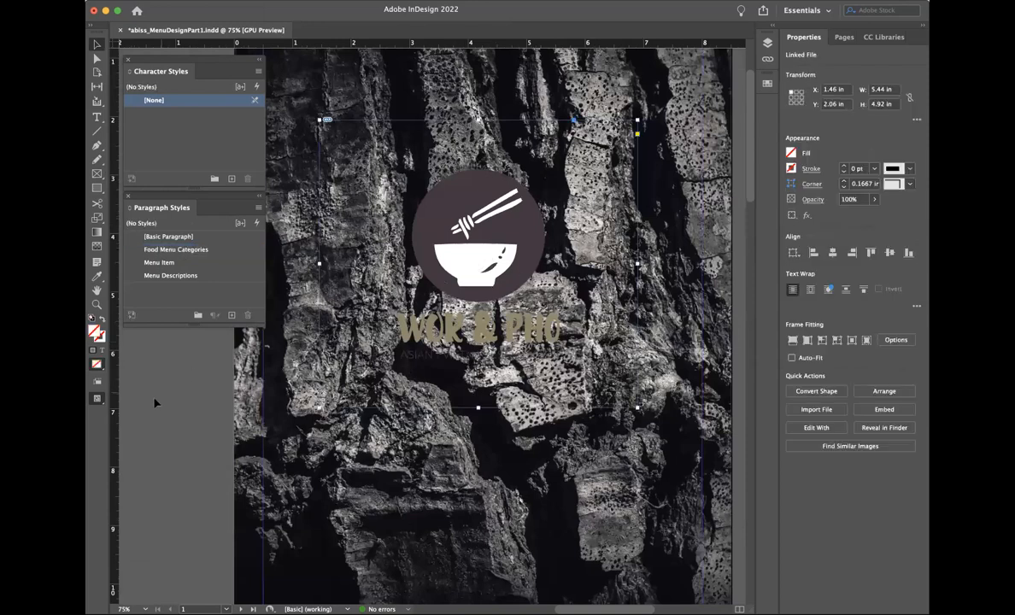
{"action": "left_click", "coordinate": [178, 405]}
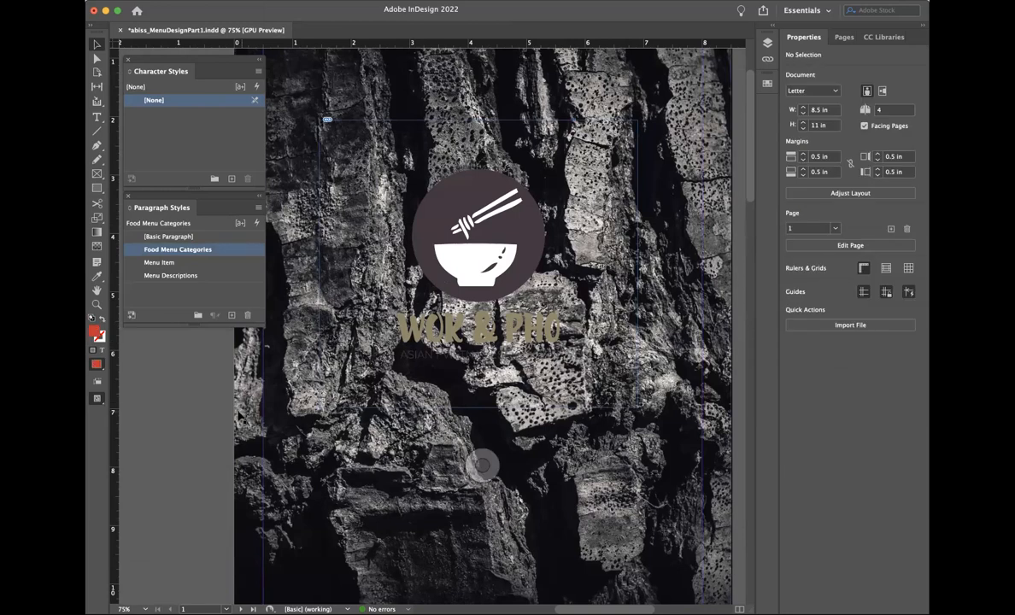
{"action": "scroll", "coordinate": [482, 465], "scroll_direction": "down", "scroll_amount": 3}
{"action": "scroll", "coordinate": [482, 465], "scroll_direction": "left", "scroll_amount": 1}
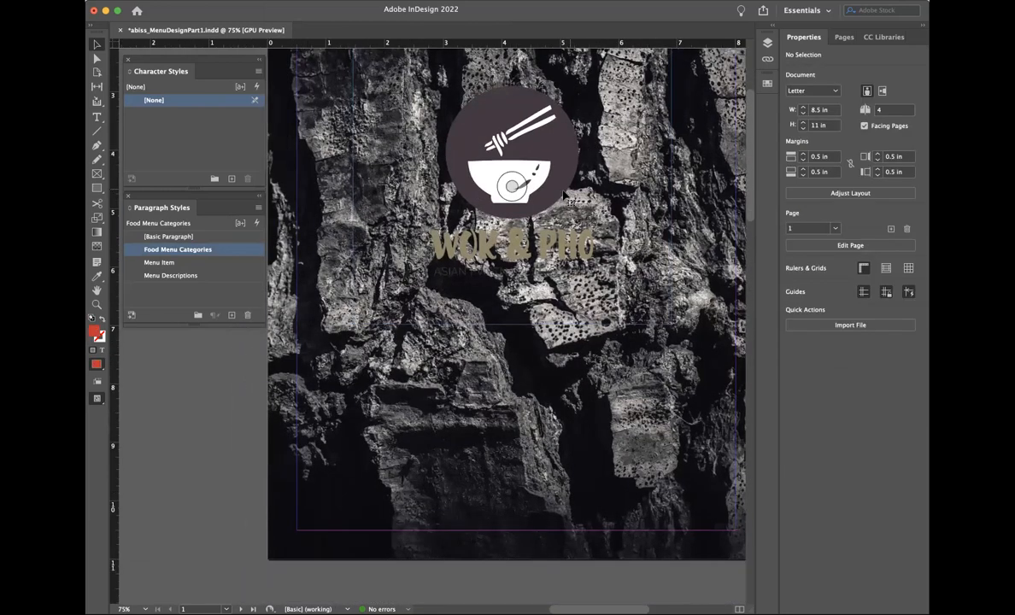
{"action": "left_click", "coordinate": [564, 196]}
{"action": "scroll", "coordinate": [564, 197], "scroll_direction": "up", "scroll_amount": 4}
{"action": "scroll", "coordinate": [564, 197], "scroll_direction": "right", "scroll_amount": 1}
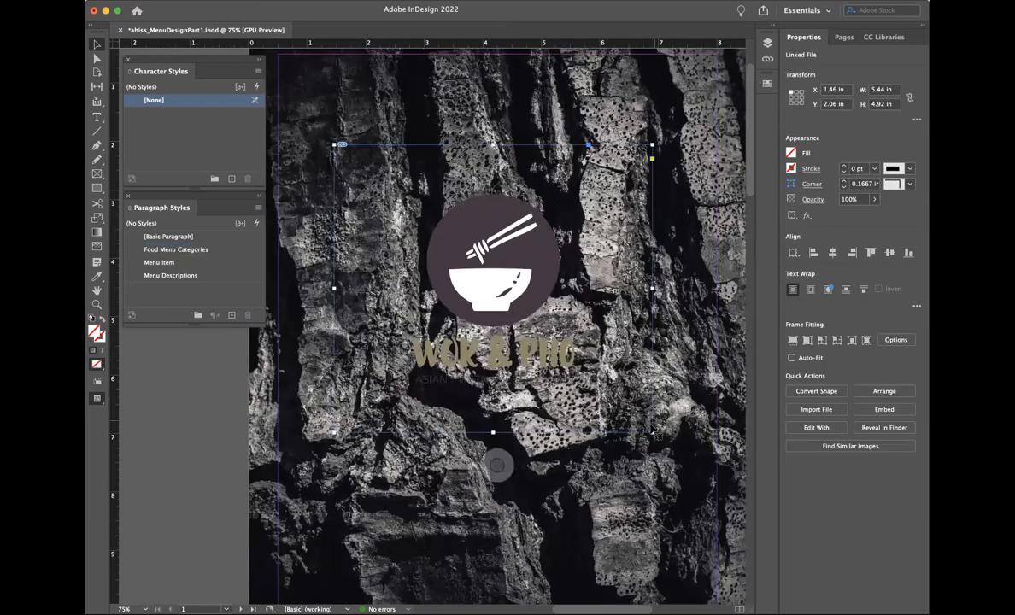
{"action": "left_click_drag", "start_coordinate": [653, 432], "coordinate": [518, 329]}
{"action": "left_click", "coordinate": [290, 1]}
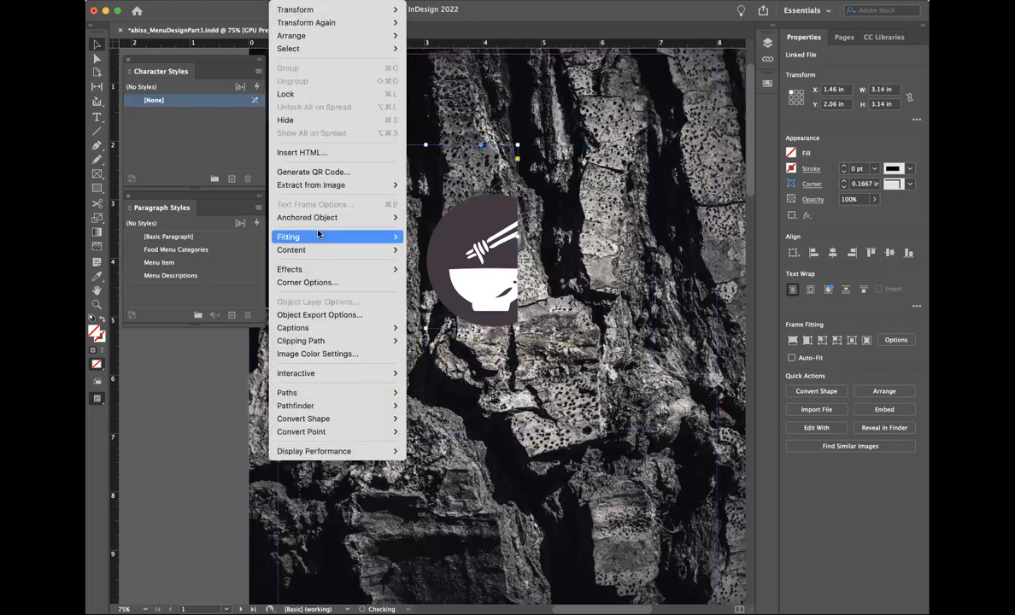
{"action": "mouse_move", "coordinate": [321, 237]}
{"action": "left_click", "coordinate": [418, 236]}
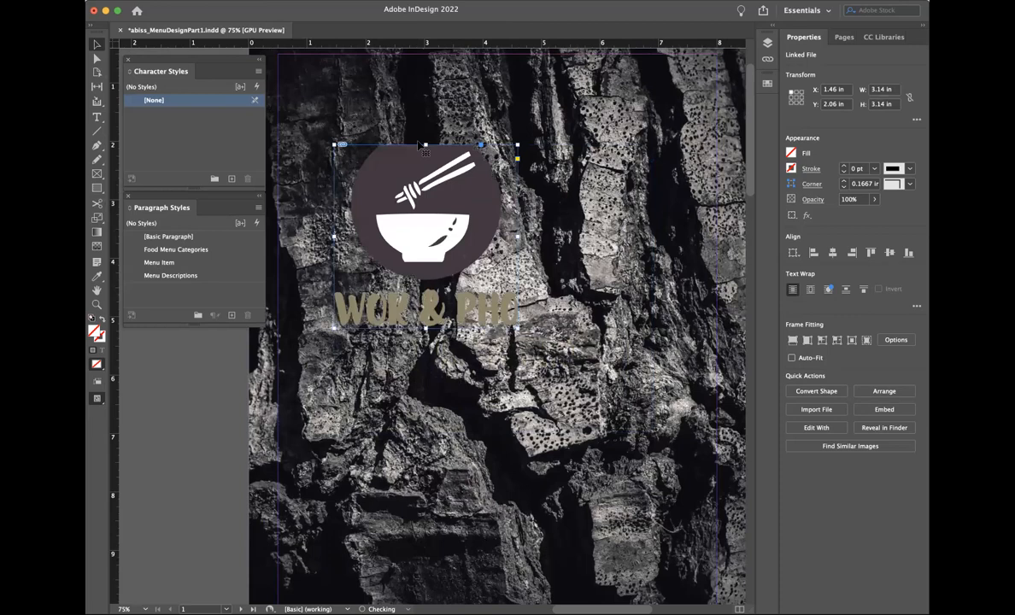
Step: Shrink the logo frame to 2.42 × 2.38 in, then about 2 × 2.1 in, refitting each time
{"action": "left_click_drag", "start_coordinate": [518, 329], "coordinate": [476, 284]}
{"action": "left_click", "coordinate": [291, 1]}
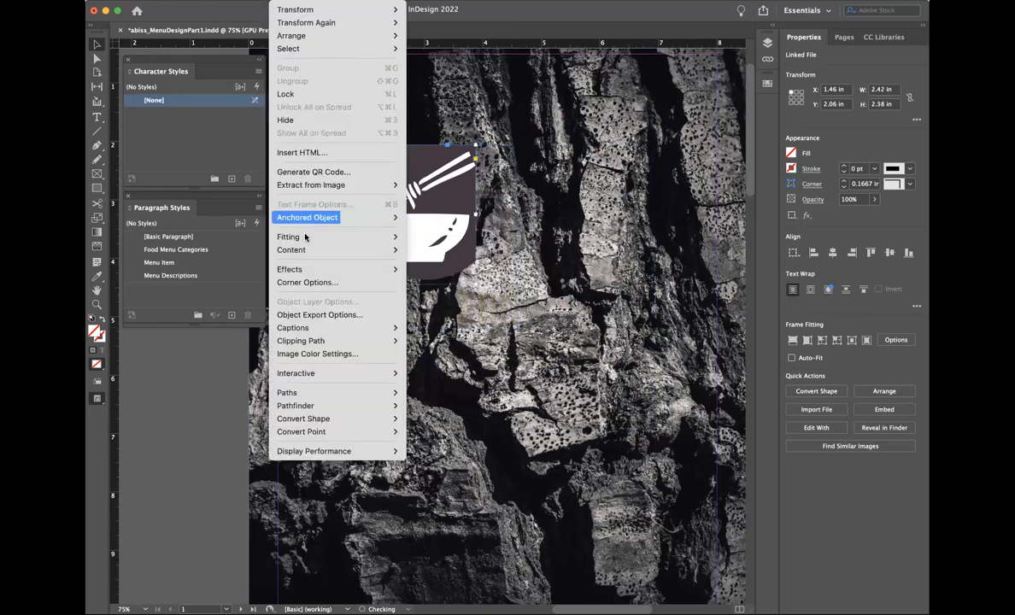
{"action": "mouse_move", "coordinate": [397, 237]}
{"action": "left_click", "coordinate": [429, 241]}
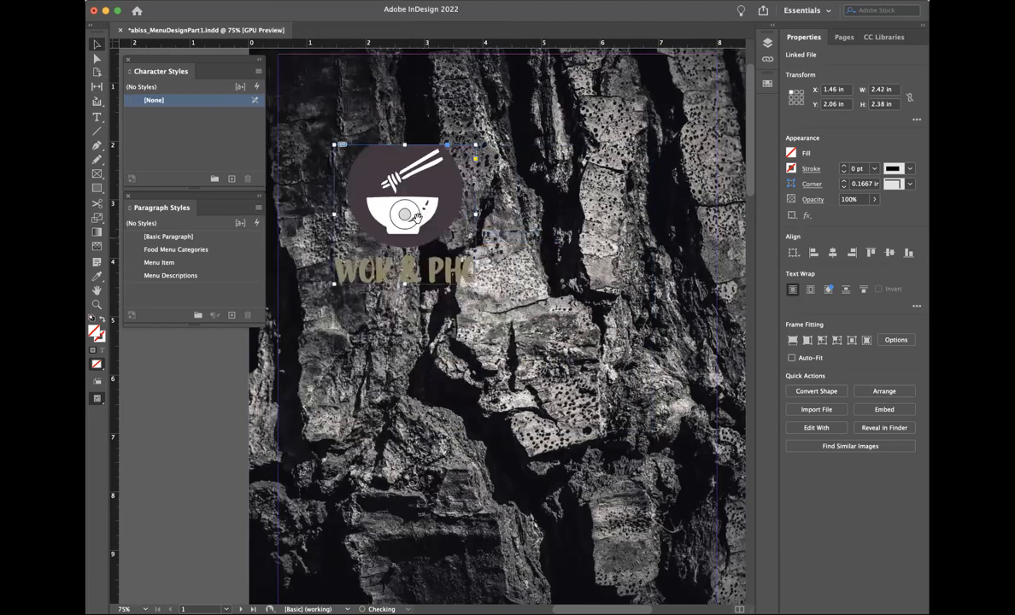
{"action": "left_click_drag", "start_coordinate": [476, 284], "coordinate": [451, 268]}
{"action": "left_click", "coordinate": [291, 1]}
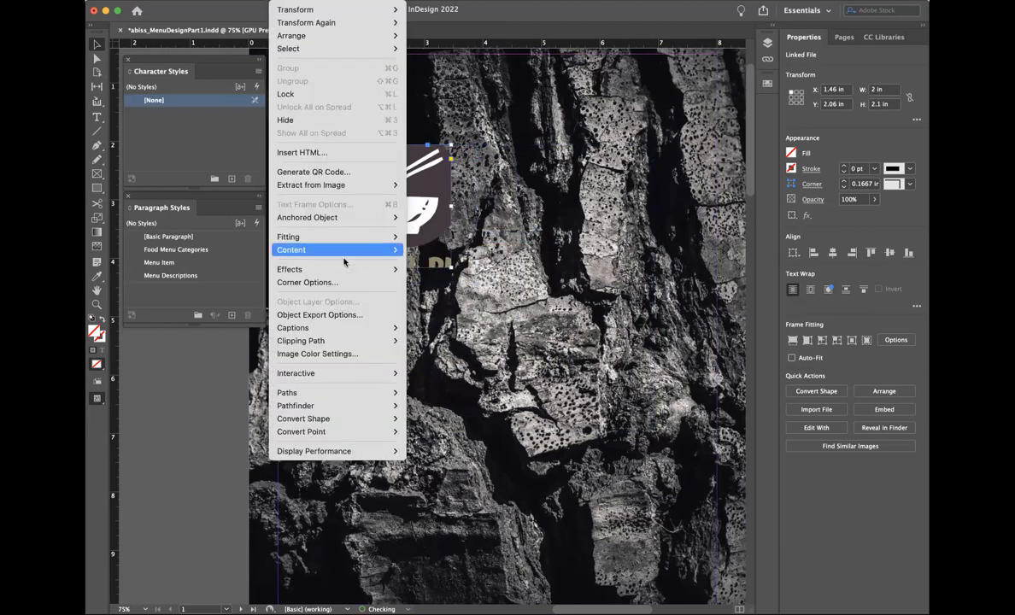
{"action": "mouse_move", "coordinate": [370, 245]}
{"action": "left_click", "coordinate": [429, 240]}
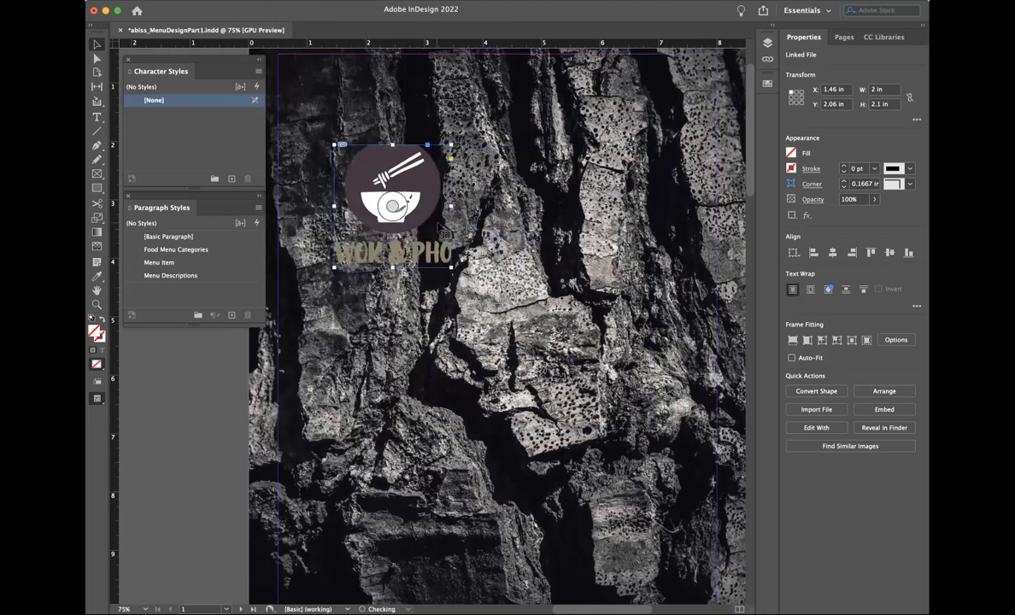
Step: Nudge the logo frame's edges out to about 2.06 × 2.385 in
{"action": "left_click_drag", "start_coordinate": [392, 144], "coordinate": [392, 135]}
{"action": "left_click_drag", "start_coordinate": [451, 201], "coordinate": [453, 201]}
{"action": "left_click_drag", "start_coordinate": [334, 200], "coordinate": [333, 201]}
{"action": "left_click_drag", "start_coordinate": [393, 268], "coordinate": [393, 273]}
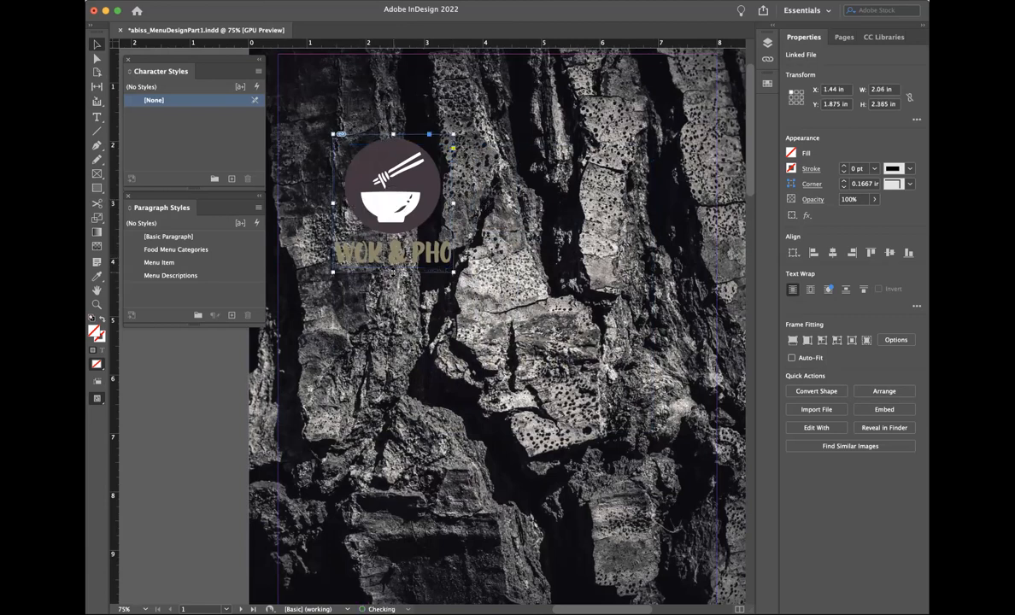
{"action": "left_click", "coordinate": [412, 322]}
{"action": "key", "text": "super+minus"}
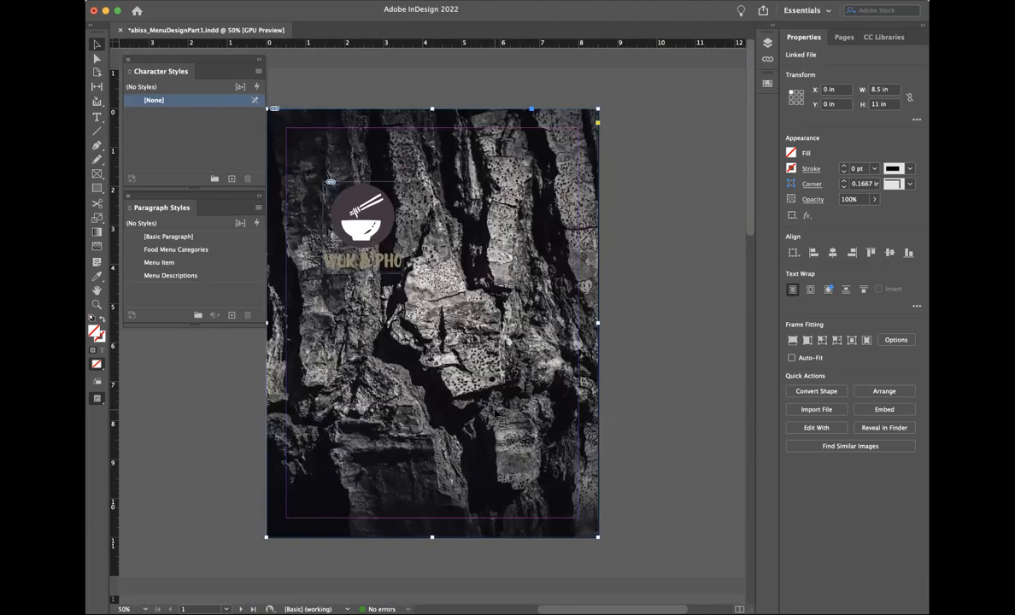
Step: Shrink the logo frame from its corner, refit the logo proportionally, and raise its top edge
{"action": "scroll", "coordinate": [499, 416], "scroll_direction": "left", "scroll_amount": 3}
{"action": "left_click", "coordinate": [411, 228]}
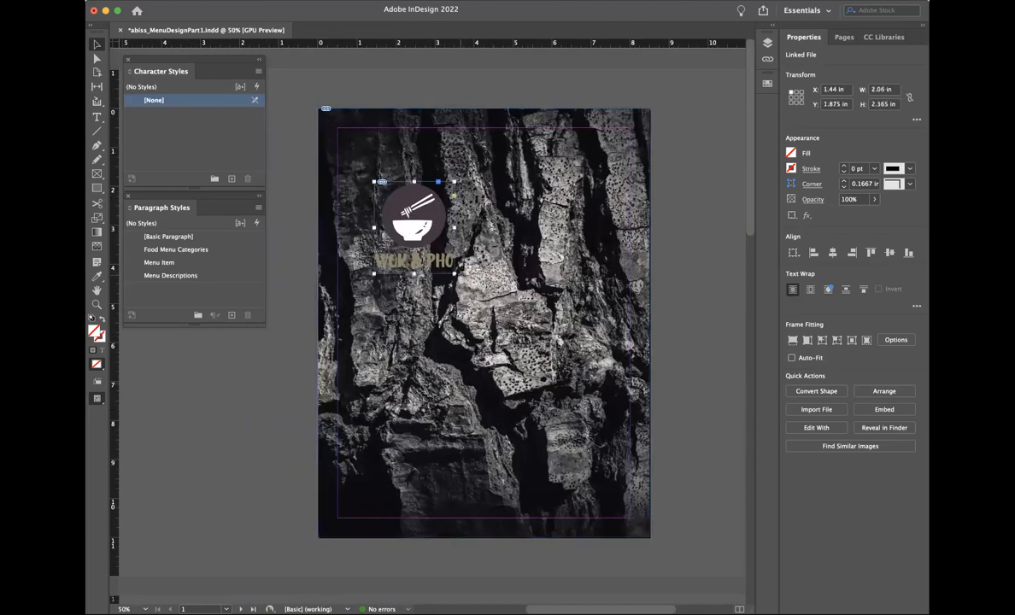
{"action": "mouse_move", "coordinate": [453, 274]}
{"action": "left_mouse_down"}
{"action": "mouse_move", "coordinate": [456, 244]}
{"action": "mouse_move", "coordinate": [446, 254]}
{"action": "left_mouse_up"}
{"action": "right_click", "coordinate": [402, 218]}
{"action": "mouse_move", "coordinate": [317, 234]}
{"action": "left_click", "coordinate": [453, 250]}
{"action": "left_click", "coordinate": [265, 348]}
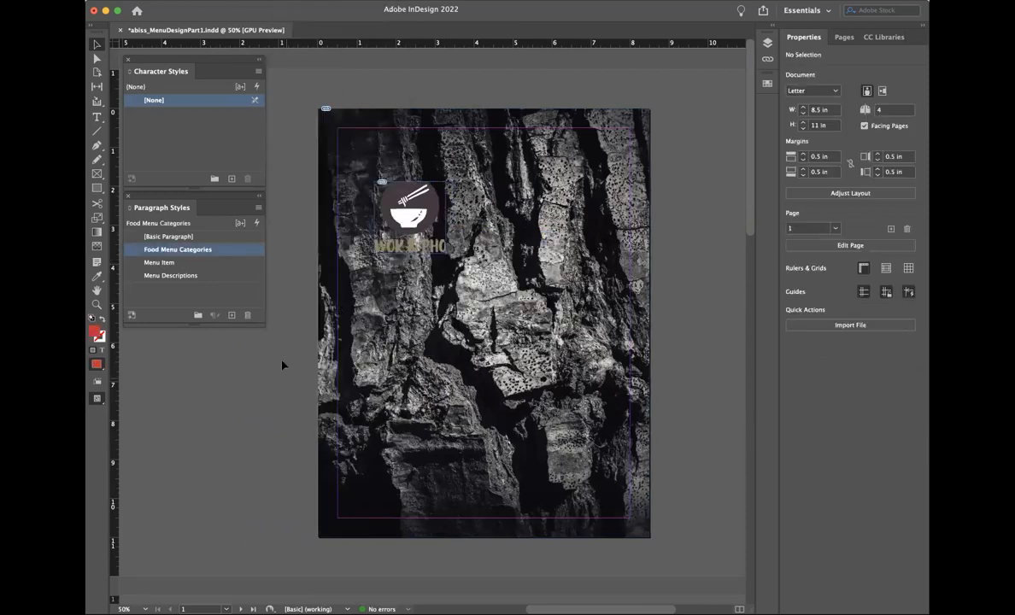
{"action": "left_click_drag", "start_coordinate": [410, 182], "coordinate": [410, 174]}
{"action": "left_click", "coordinate": [282, 382]}
{"action": "left_click", "coordinate": [405, 359]}
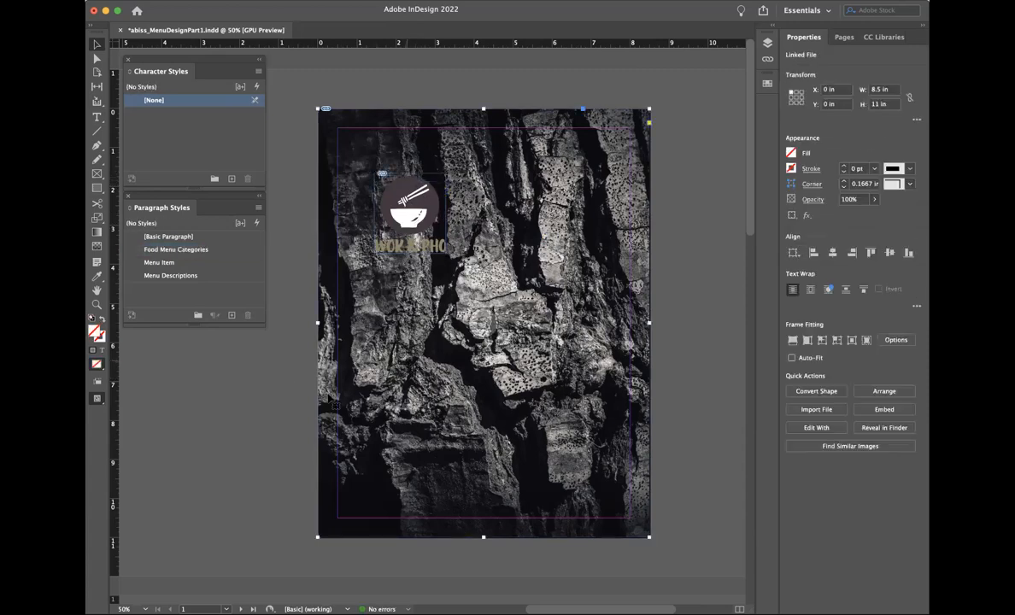
{"action": "left_click", "coordinate": [233, 437]}
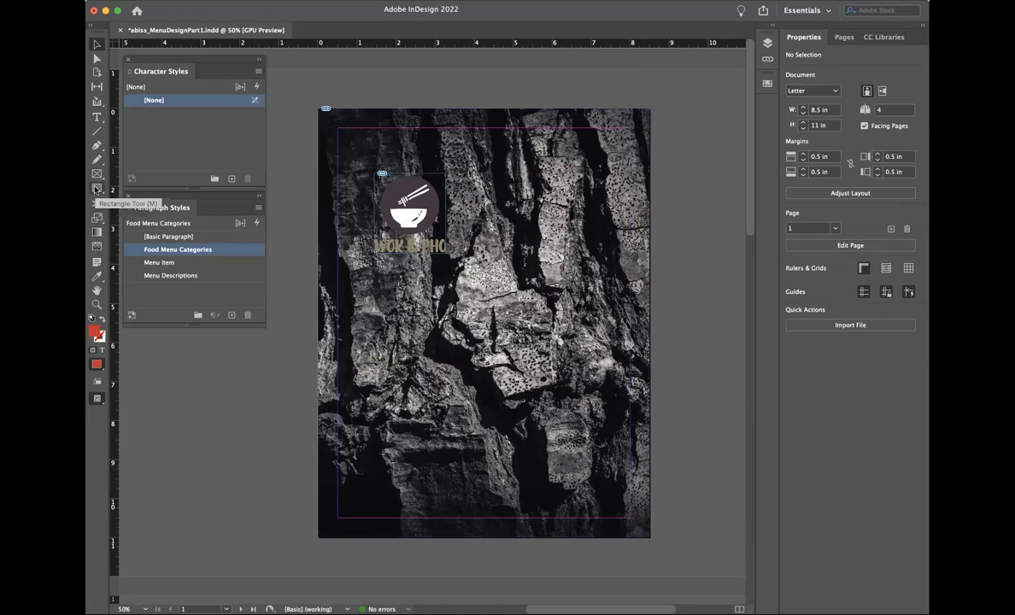
Step: Draw a rectangle covering the whole 8.5 × 11 in page and try a black fill
{"action": "left_click", "coordinate": [97, 188]}
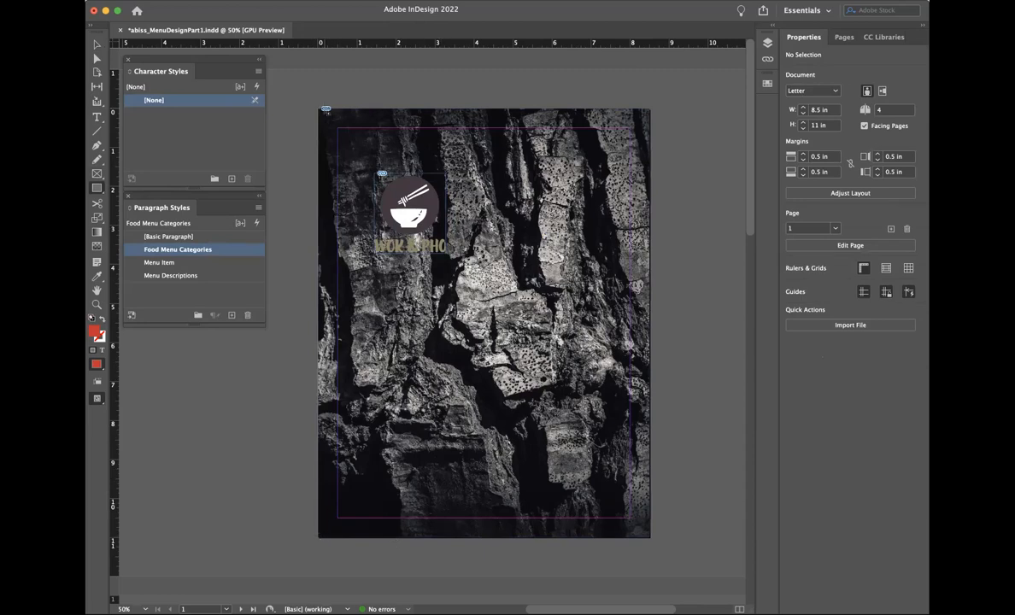
{"action": "left_click_drag", "start_coordinate": [321, 108], "coordinate": [649, 537]}
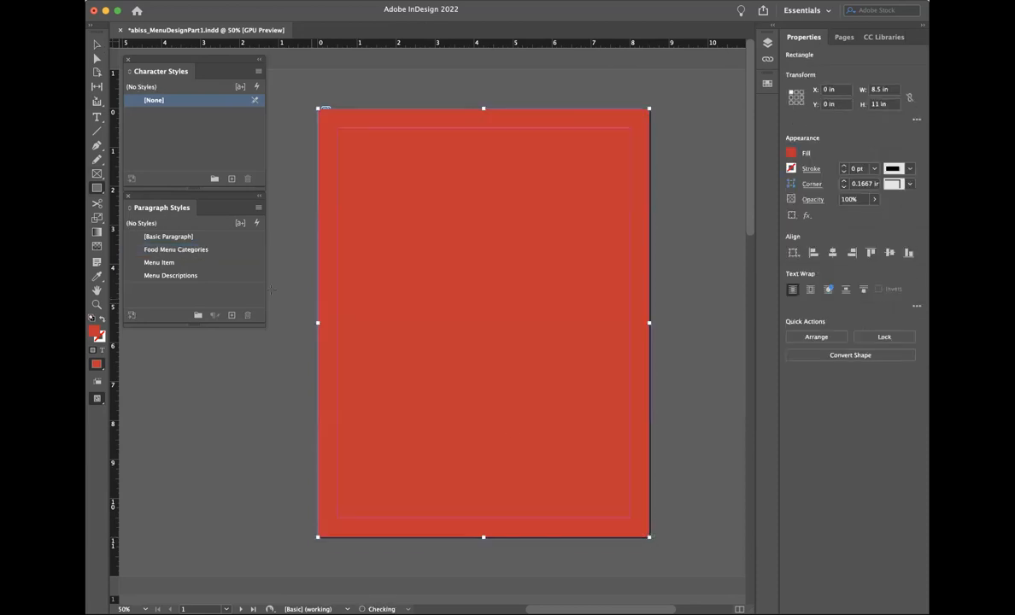
{"action": "double_click", "coordinate": [95, 333]}
{"action": "left_click", "coordinate": [600, 398]}
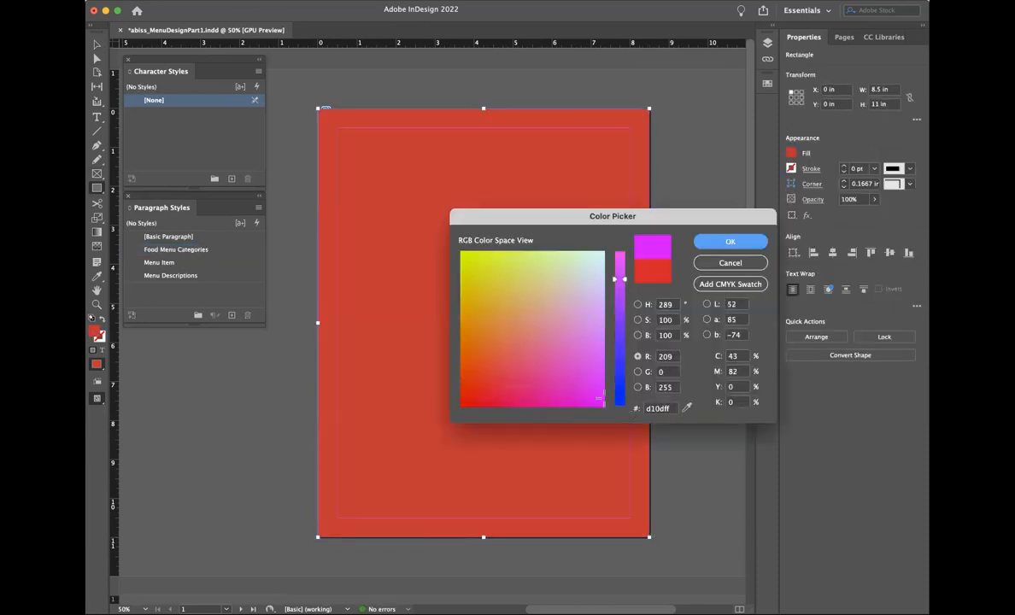
{"action": "left_click_drag", "start_coordinate": [627, 398], "coordinate": [629, 417]}
{"action": "left_click_drag", "start_coordinate": [504, 388], "coordinate": [456, 403]}
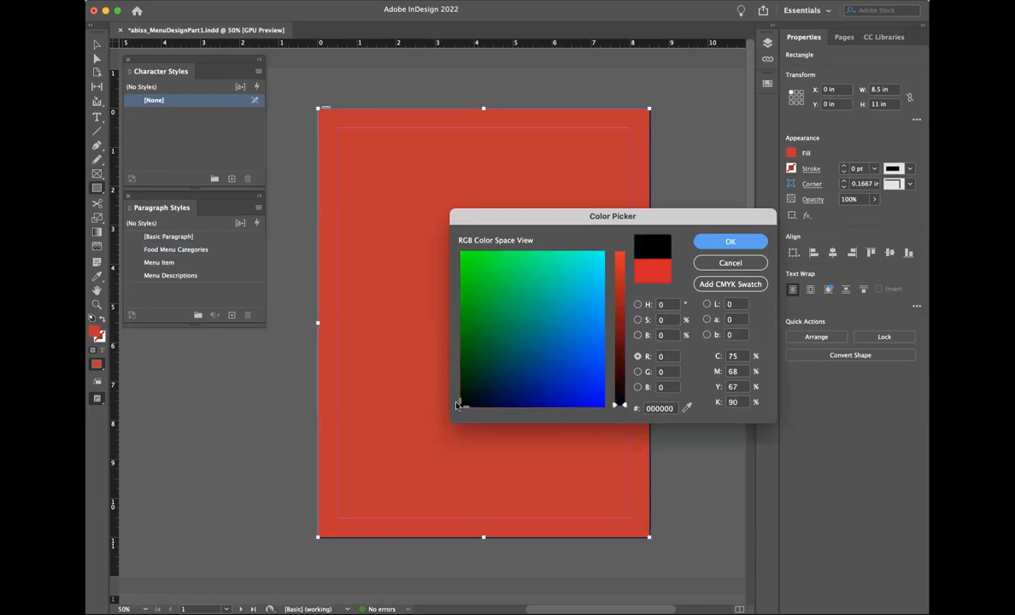
{"action": "left_click", "coordinate": [728, 242]}
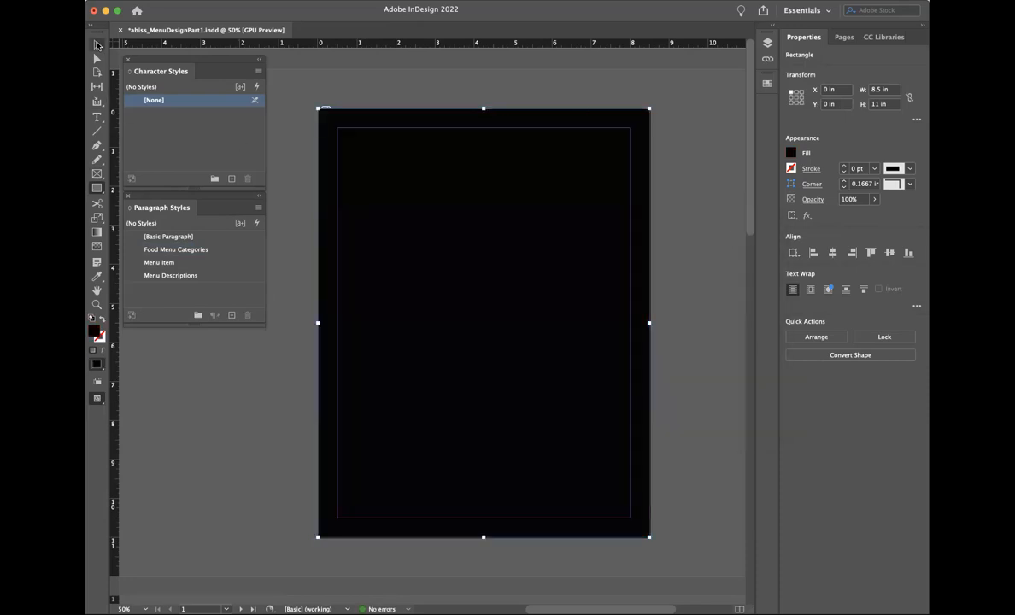
Step: Test a gradient on the rectangle, then undo back to the red fill
{"action": "left_click", "coordinate": [96, 230]}
{"action": "left_click_drag", "start_coordinate": [449, 383], "coordinate": [465, 207]}
{"action": "key", "text": "super+z"}
{"action": "double_click", "coordinate": [96, 231]}
{"action": "left_click", "coordinate": [454, 214]}
{"action": "key", "text": "super+z"}
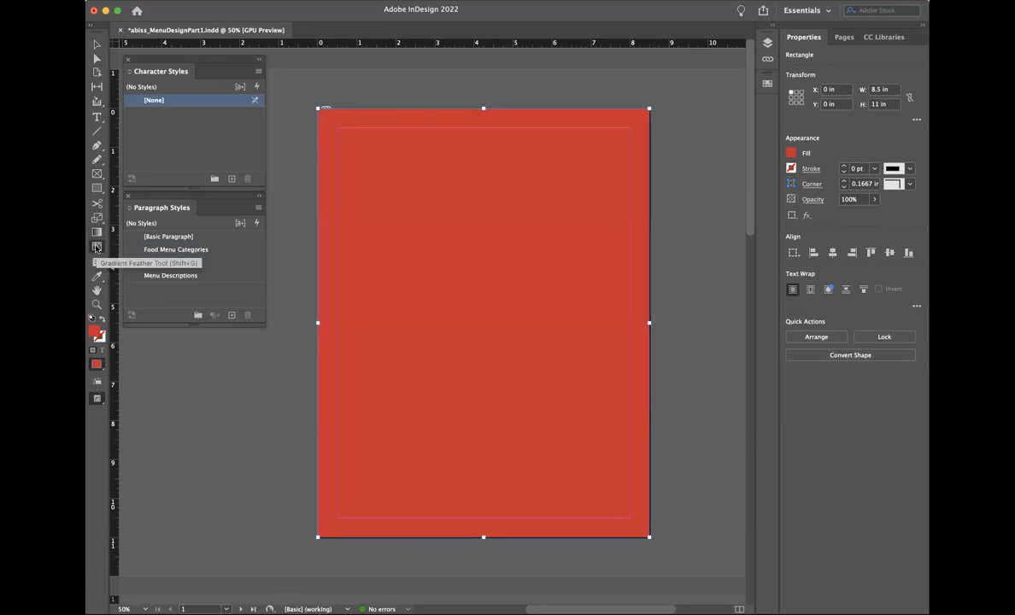
Step: Fill the page rectangle black and apply an upward Gradient Feather so the rocks show below
{"action": "left_click", "coordinate": [97, 248]}
{"action": "double_click", "coordinate": [95, 335]}
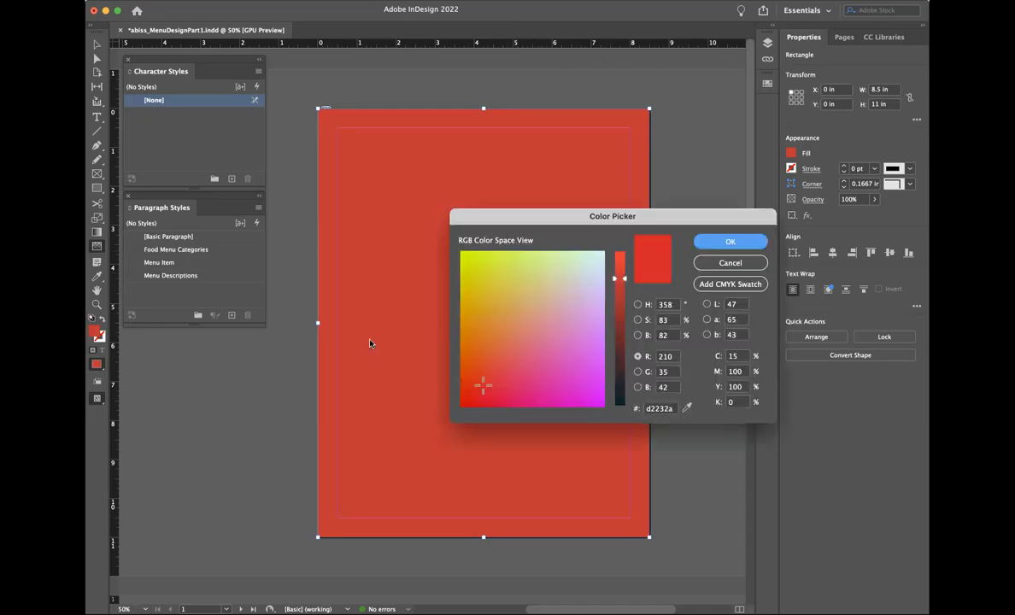
{"action": "left_click_drag", "start_coordinate": [573, 363], "coordinate": [451, 407]}
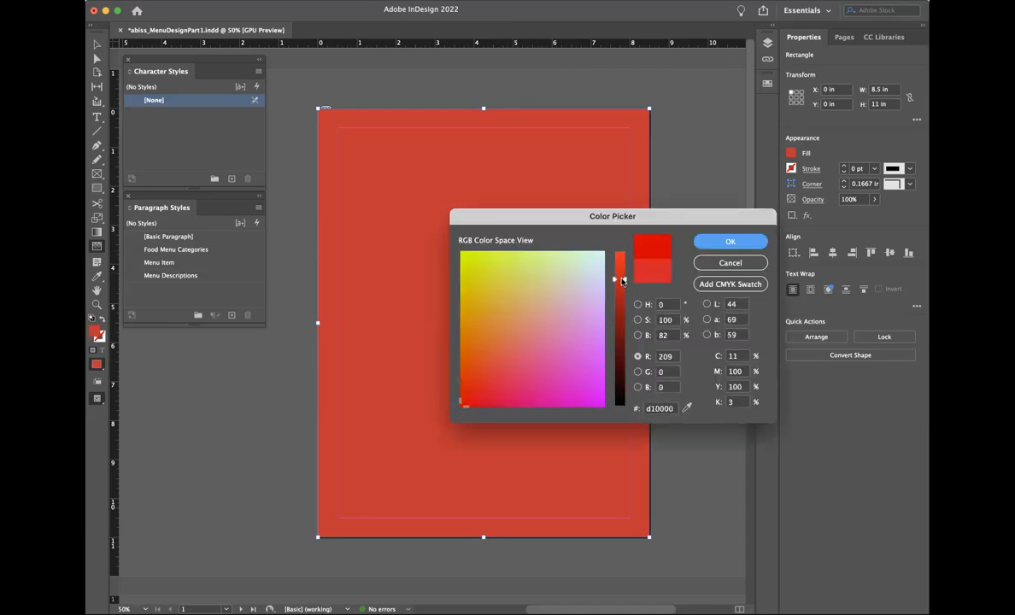
{"action": "left_click_drag", "start_coordinate": [622, 281], "coordinate": [628, 443]}
{"action": "left_click", "coordinate": [728, 243]}
{"action": "left_click_drag", "start_coordinate": [489, 414], "coordinate": [488, 180]}
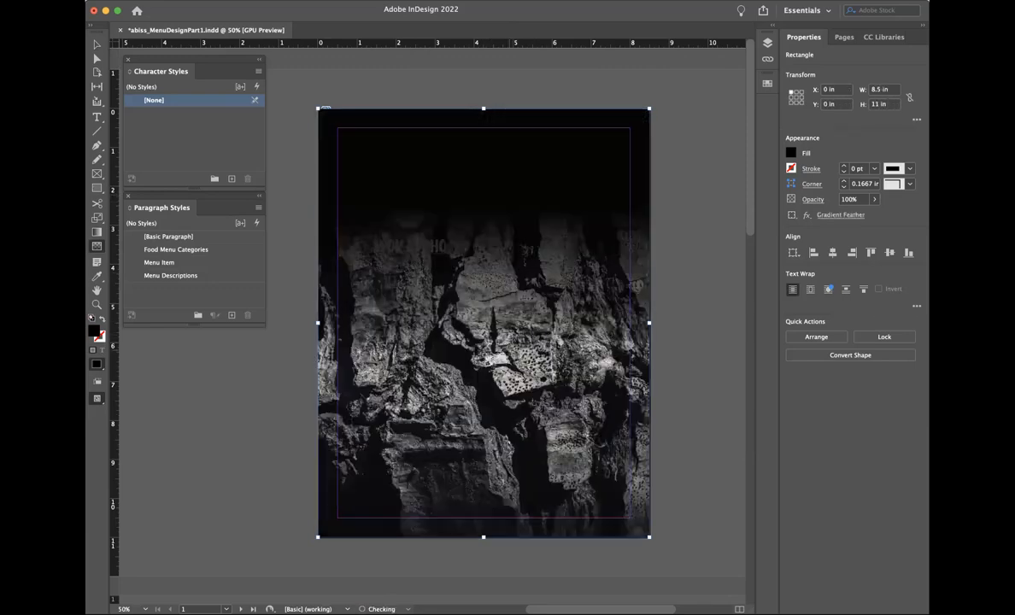
{"action": "left_click_drag", "start_coordinate": [485, 299], "coordinate": [486, 424]}
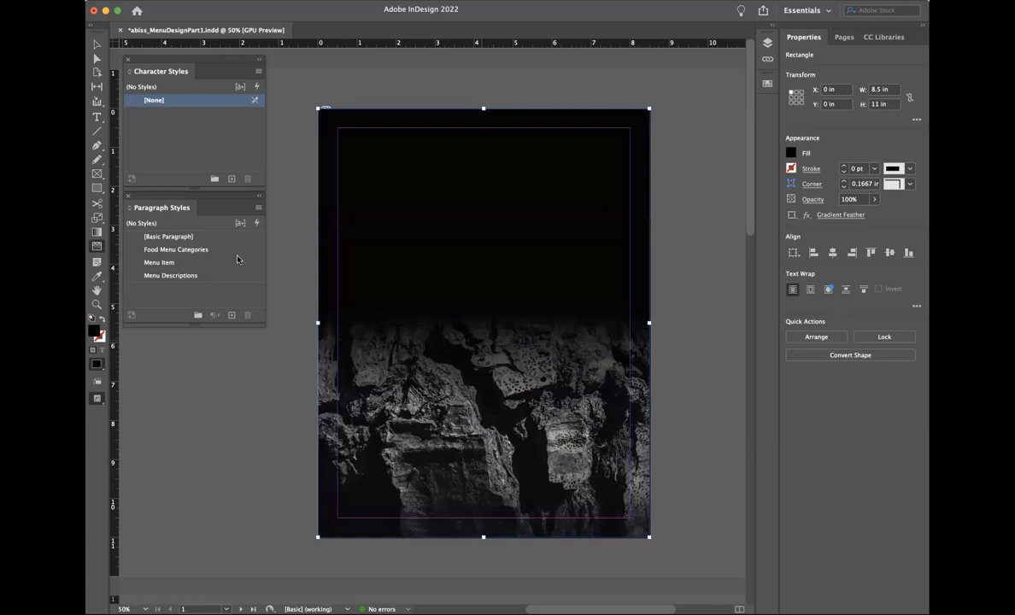
{"action": "left_click", "coordinate": [97, 45]}
Step: Bring the logo in front of the black rectangle, keeping the rectangle at the page top
{"action": "left_click_drag", "start_coordinate": [427, 147], "coordinate": [427, 262]}
{"action": "left_click", "coordinate": [416, 205]}
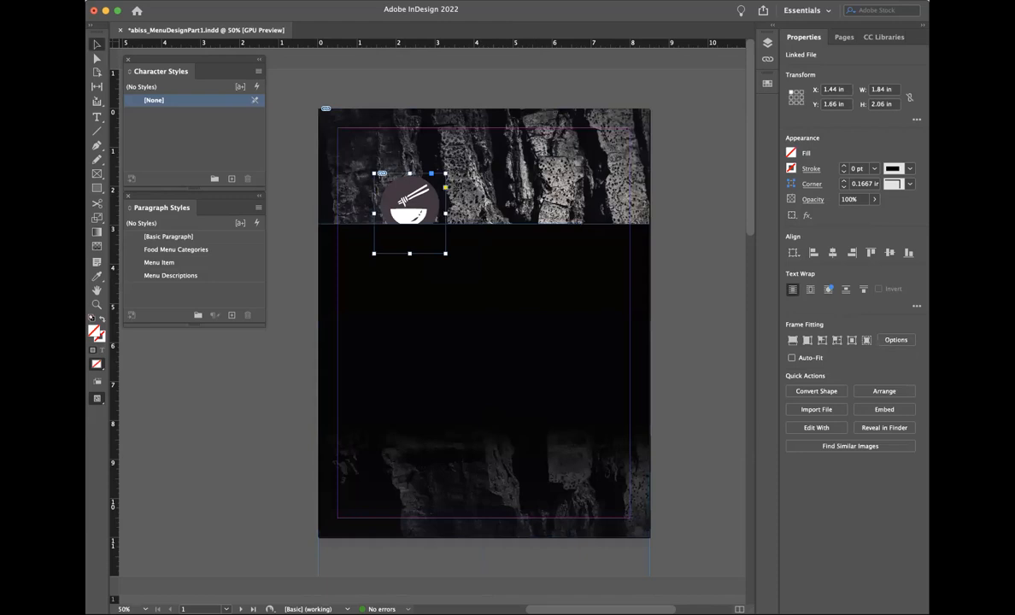
{"action": "left_click", "coordinate": [277, 2]}
{"action": "mouse_move", "coordinate": [295, 36]}
{"action": "left_click", "coordinate": [423, 34]}
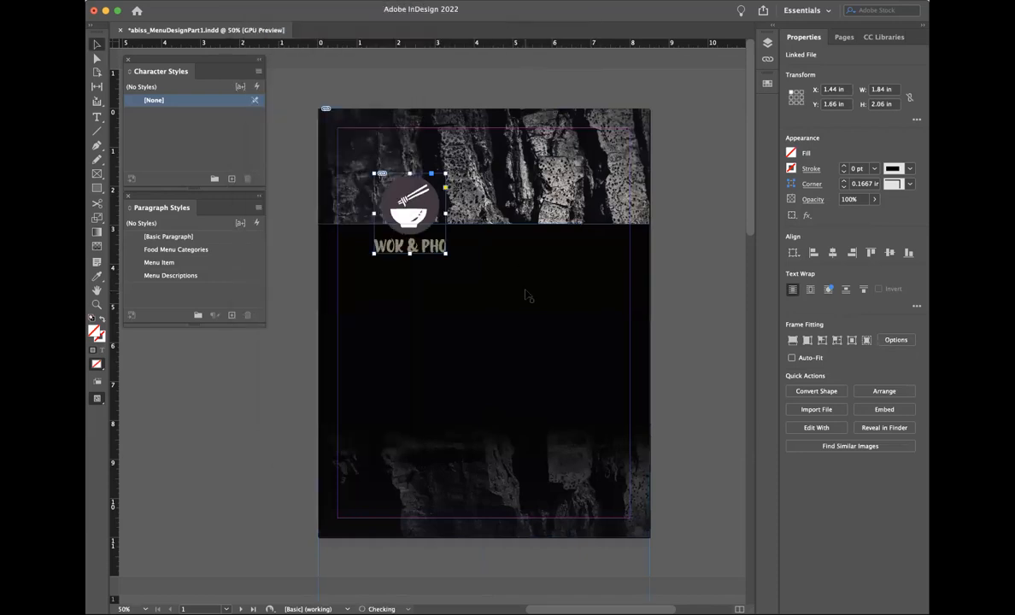
{"action": "left_click", "coordinate": [489, 268]}
{"action": "left_click_drag", "start_coordinate": [564, 265], "coordinate": [566, 153]}
Step: Move the logo to the page centre and hide the margin guides
{"action": "left_click_drag", "start_coordinate": [406, 198], "coordinate": [501, 184]}
{"action": "left_click", "coordinate": [670, 264]}
{"action": "left_click", "coordinate": [347, 1]}
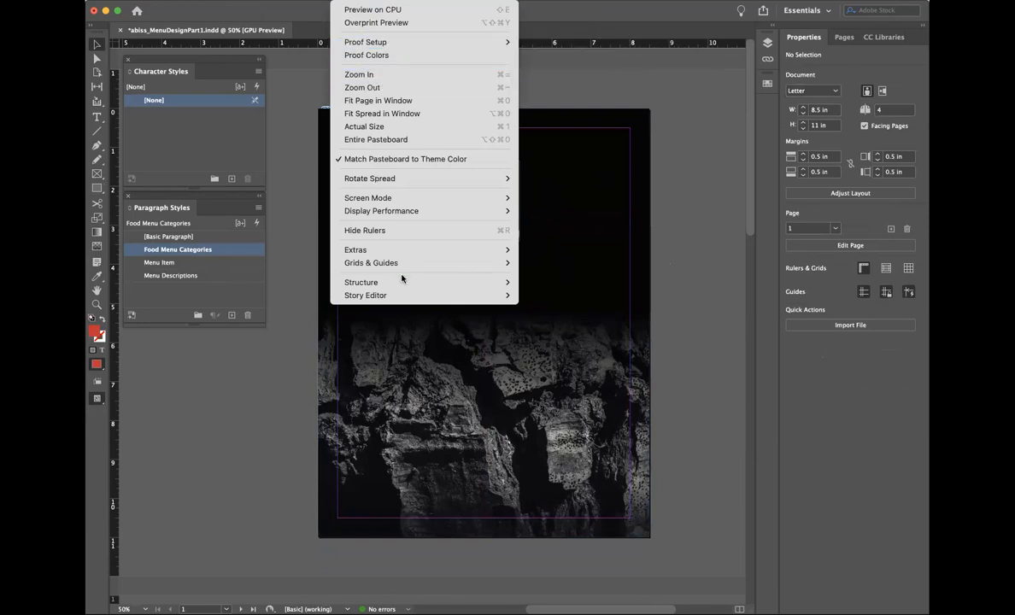
{"action": "left_click", "coordinate": [591, 265]}
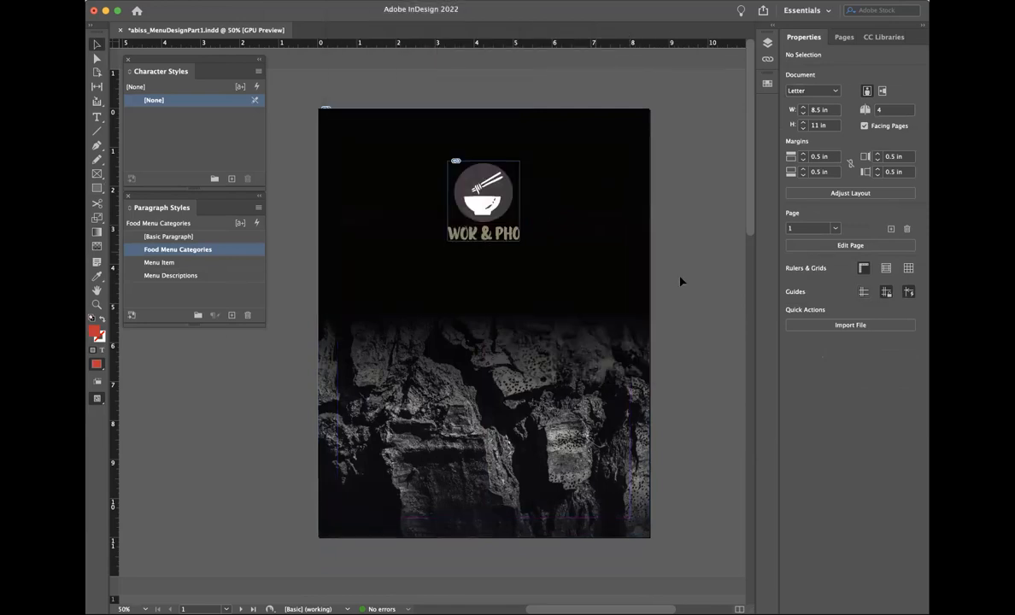
Step: Turn on Overprint Preview and stretch the logo frame to 2.38 in tall to show the tagline
{"action": "left_click", "coordinate": [349, 1]}
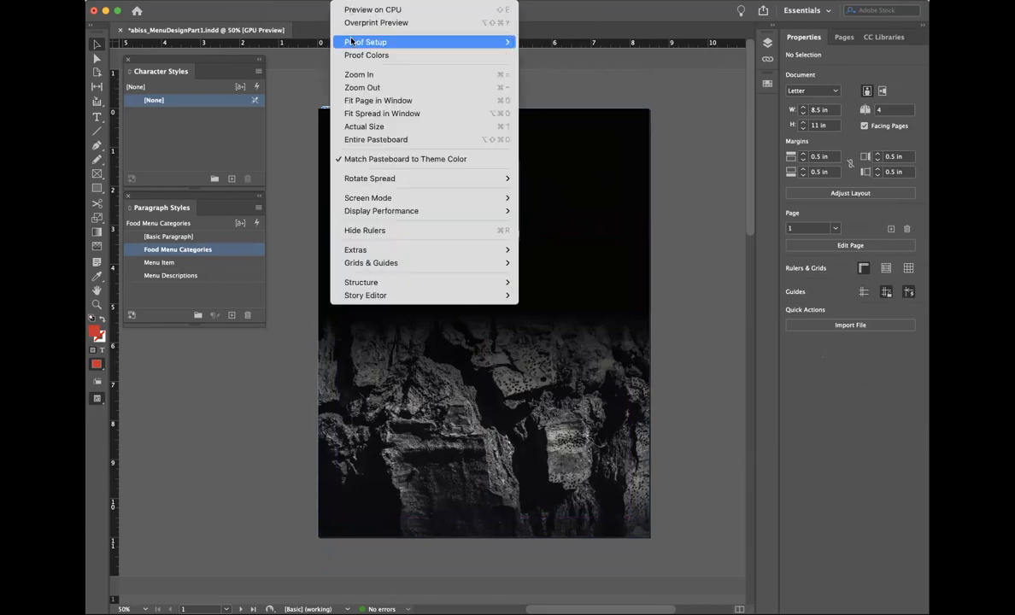
{"action": "left_click", "coordinate": [699, 261]}
{"action": "key", "text": "super+alt+shift+y"}
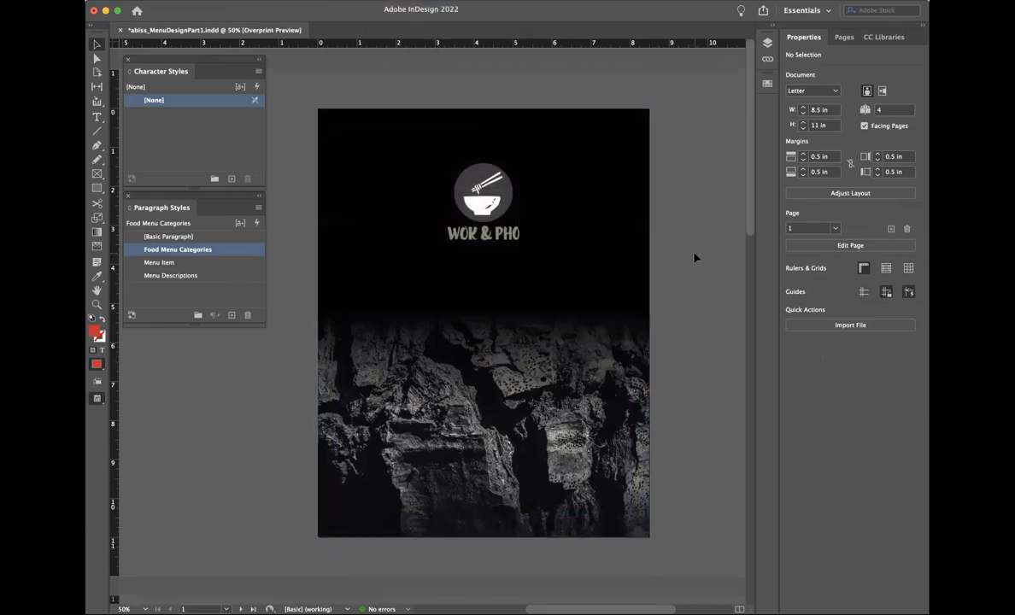
{"action": "left_click", "coordinate": [516, 202]}
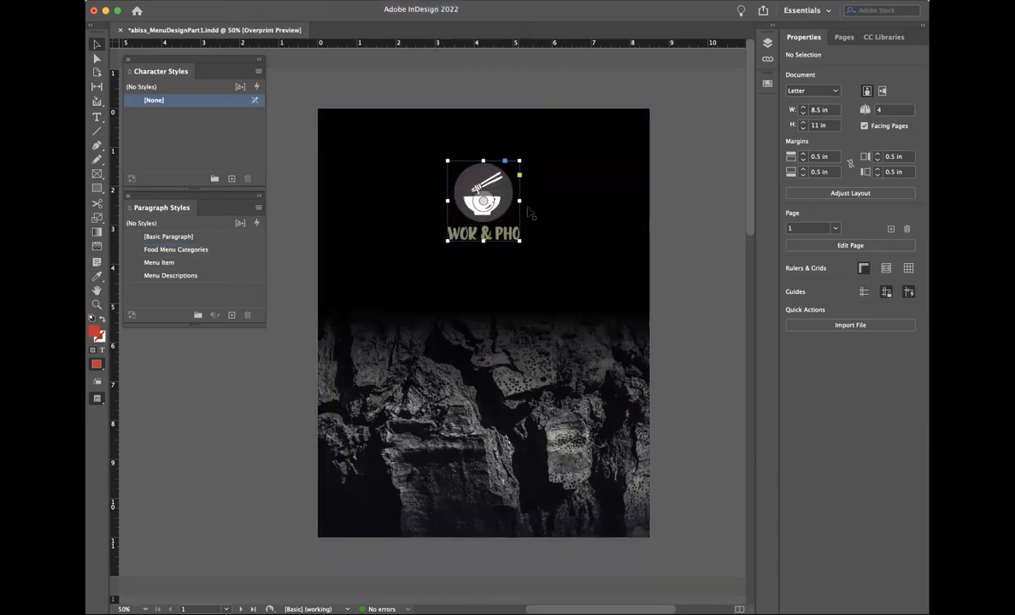
{"action": "left_click_drag", "start_coordinate": [519, 202], "coordinate": [521, 202]}
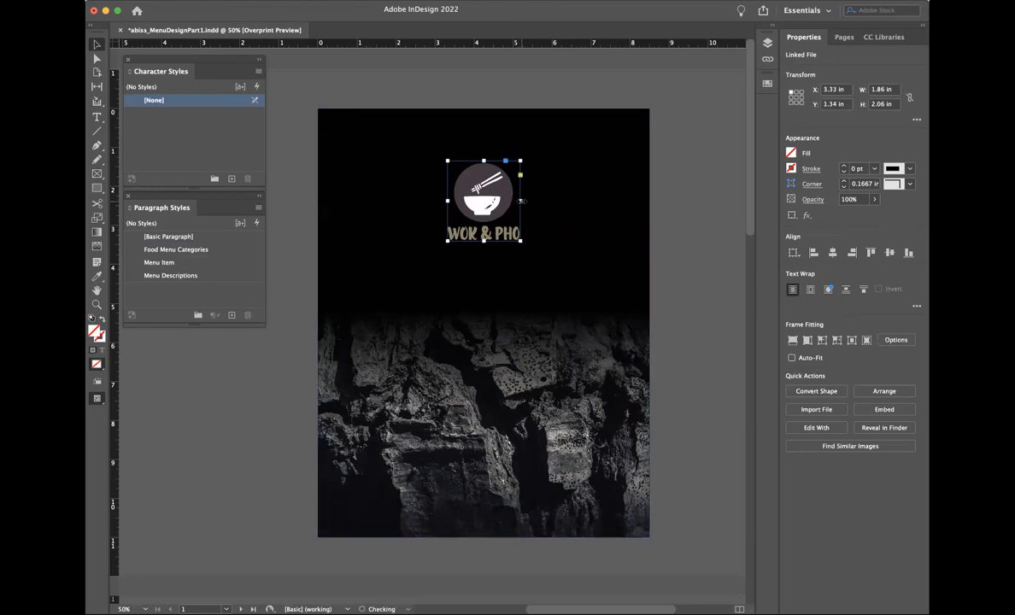
{"action": "mouse_move", "coordinate": [484, 243]}
{"action": "left_mouse_down"}
{"action": "mouse_move", "coordinate": [484, 277]}
{"action": "mouse_move", "coordinate": [484, 254]}
{"action": "left_mouse_up"}
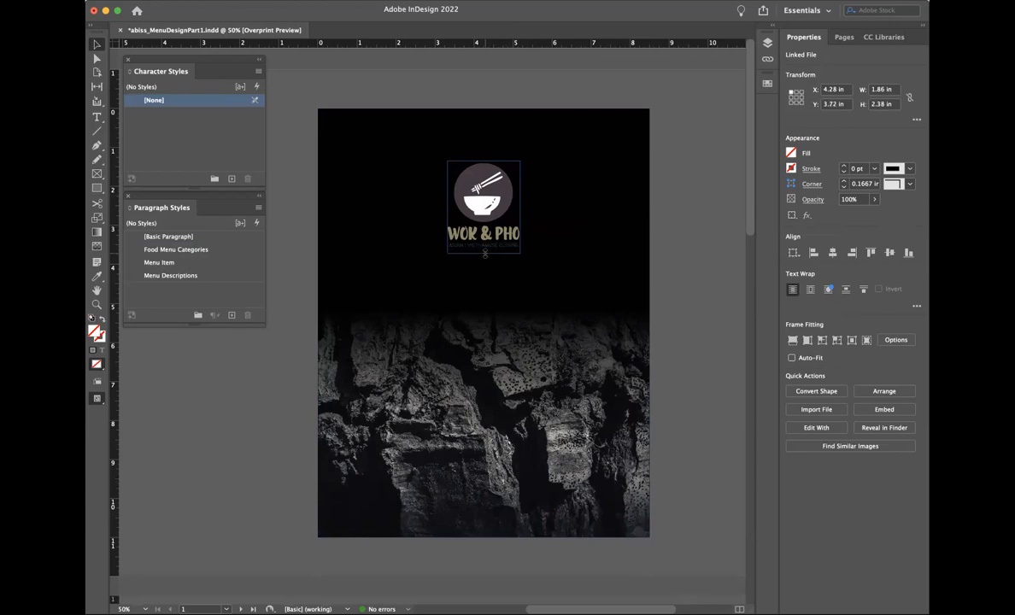
{"action": "left_click", "coordinate": [688, 321]}
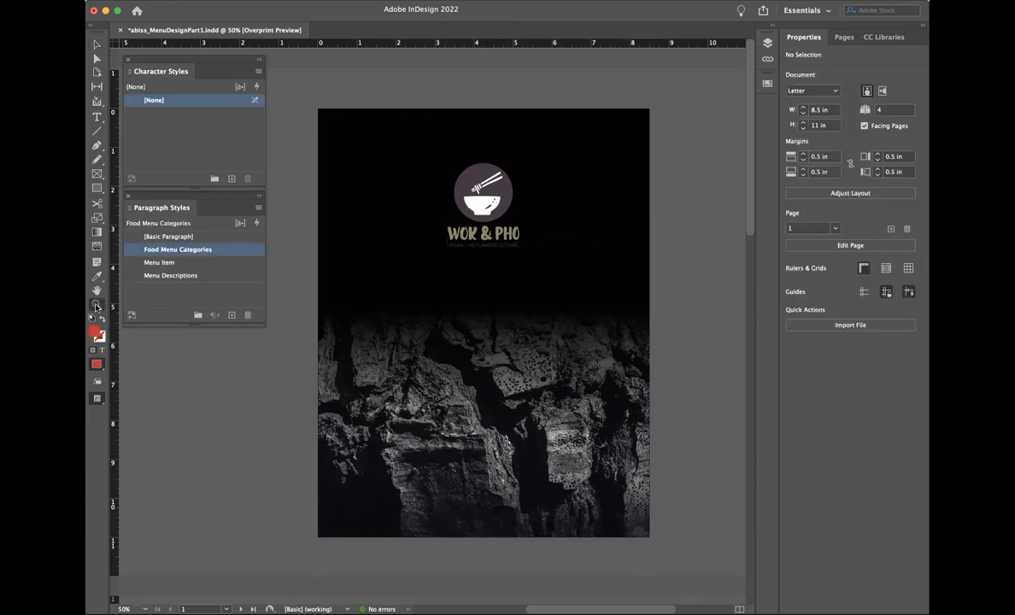
{"action": "scroll", "coordinate": [494, 257], "scroll_direction": "up", "scroll_amount": 2}
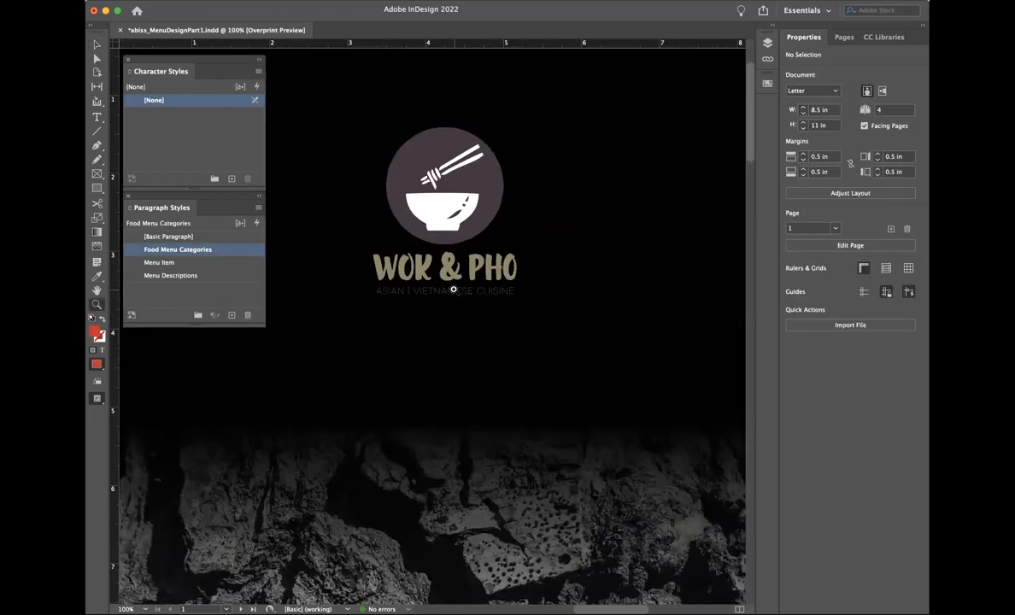
{"action": "scroll", "coordinate": [418, 347], "scroll_direction": "up", "scroll_amount": 1}
{"action": "scroll", "coordinate": [418, 346], "scroll_direction": "up", "scroll_amount": 1}
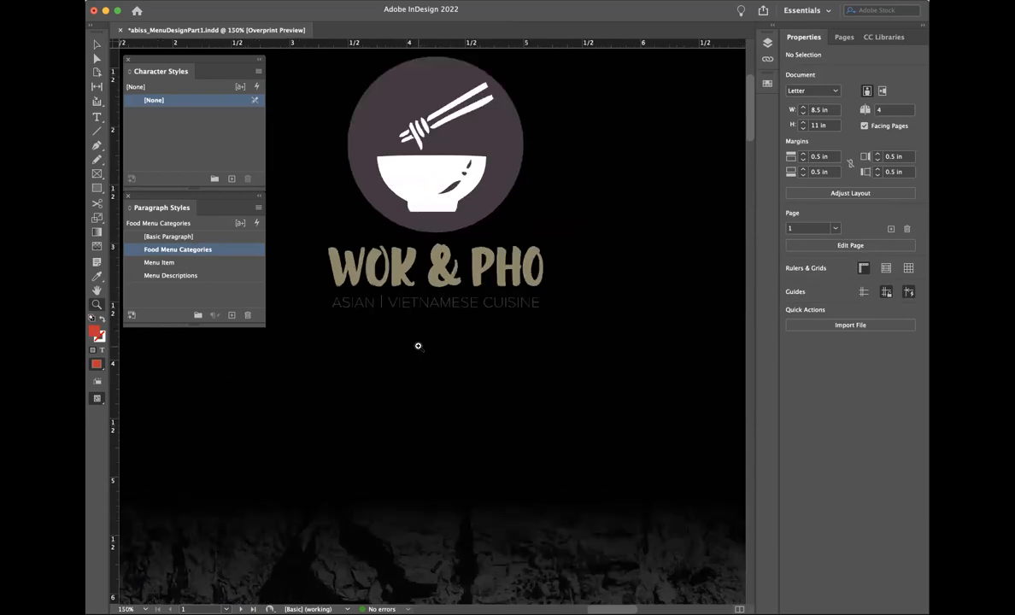
{"action": "left_click", "coordinate": [96, 44]}
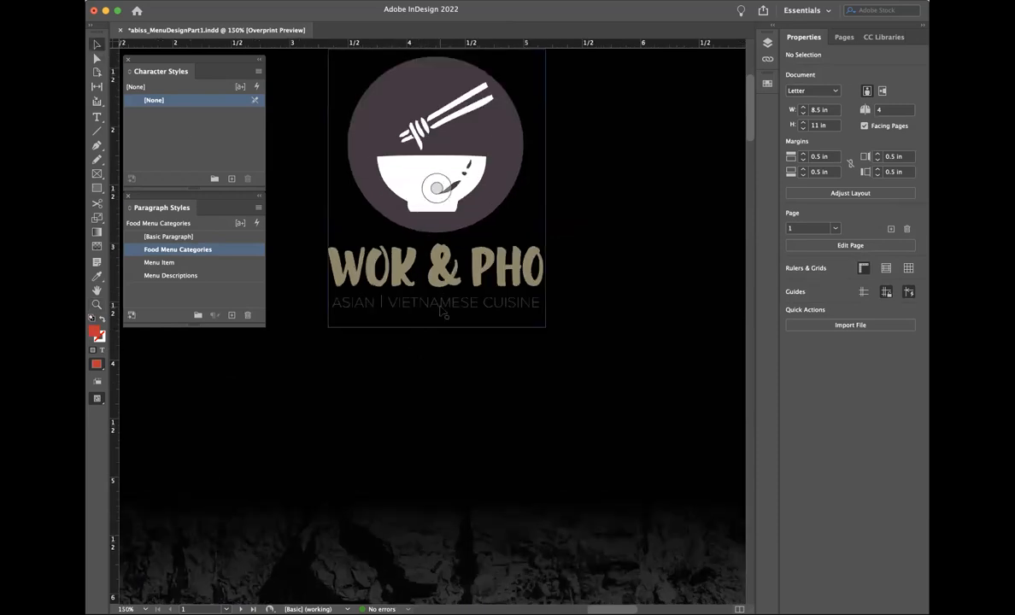
{"action": "scroll", "coordinate": [416, 307], "scroll_direction": "left", "scroll_amount": 3}
{"action": "scroll", "coordinate": [416, 307], "scroll_direction": "down", "scroll_amount": 1}
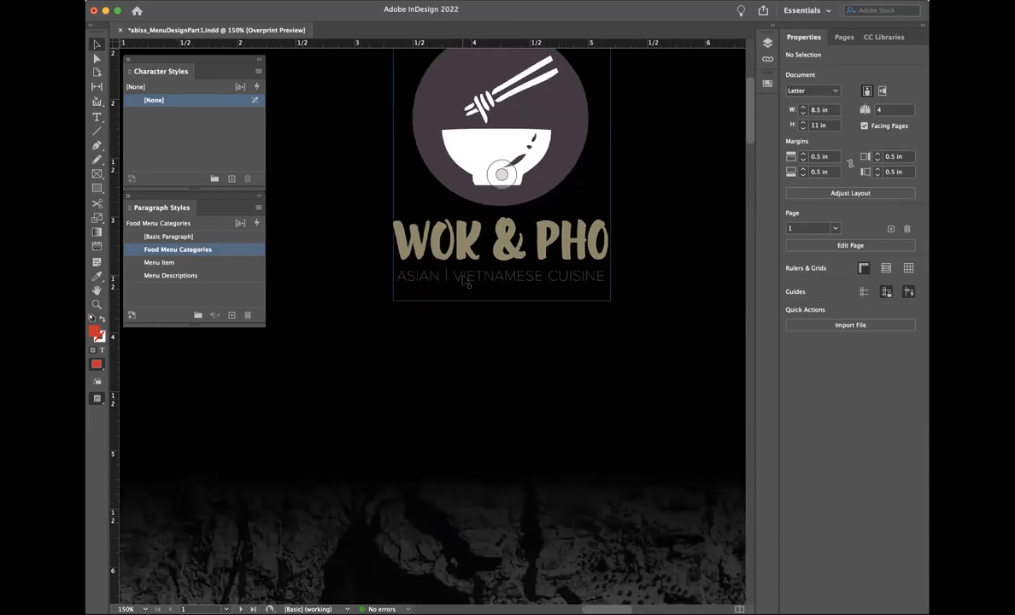
{"action": "key", "text": "super+minus"}
{"action": "key", "text": "super+minus"}
{"action": "key", "text": "super+minus"}
{"action": "key", "text": "super+minus"}
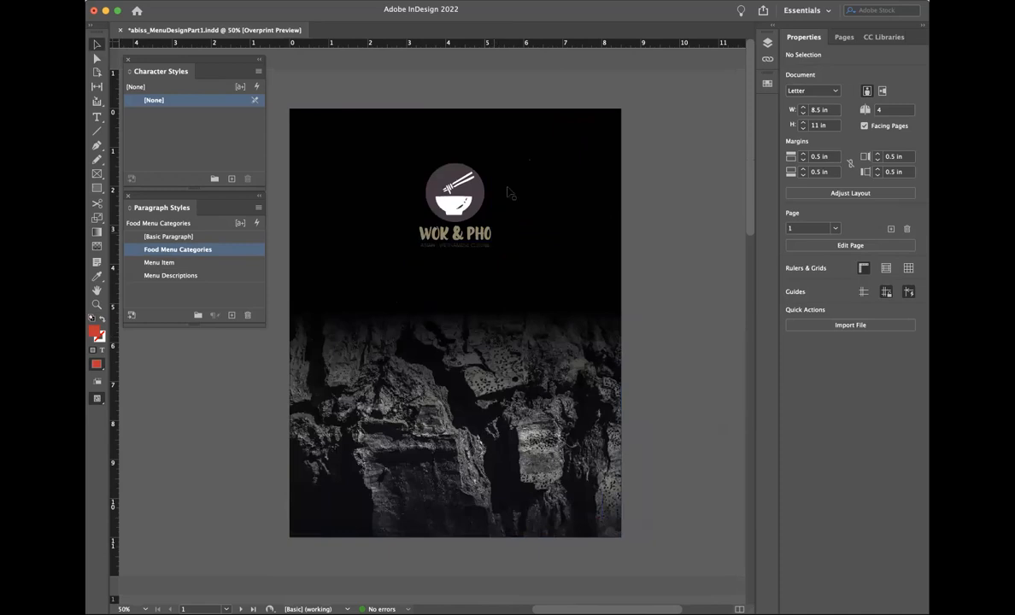
Step: Undo and redo the fade, rock image and logo edits until only the black full-page rectangle remains
{"action": "left_click", "coordinate": [522, 146]}
{"action": "key", "text": "super+z"}
{"action": "key", "text": "super+z"}
{"action": "key", "text": "super+z"}
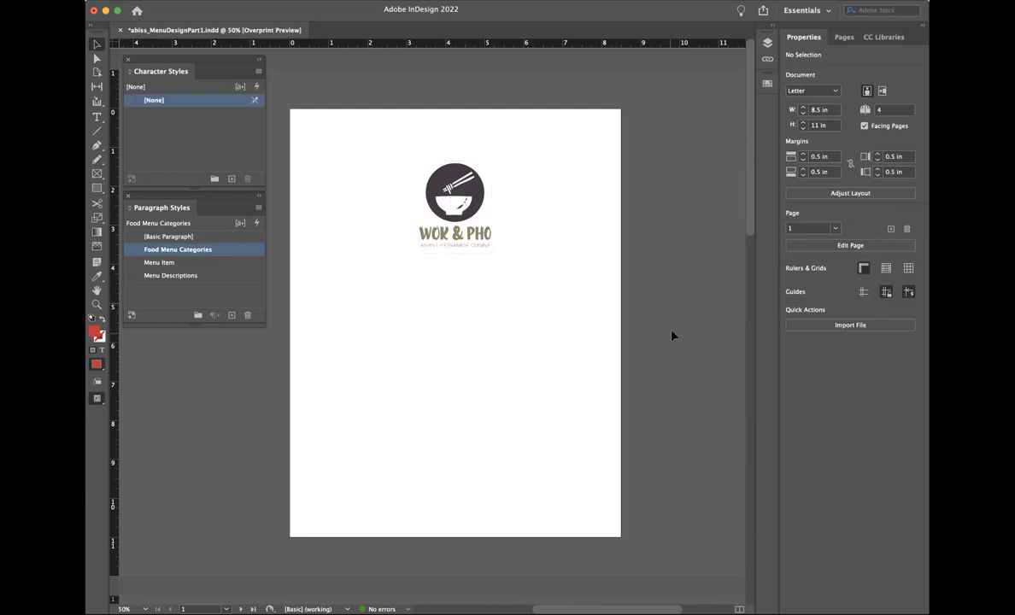
{"action": "key", "text": "super+shift+z"}
{"action": "key", "text": "super+shift+z"}
{"action": "key", "text": "super+shift+z"}
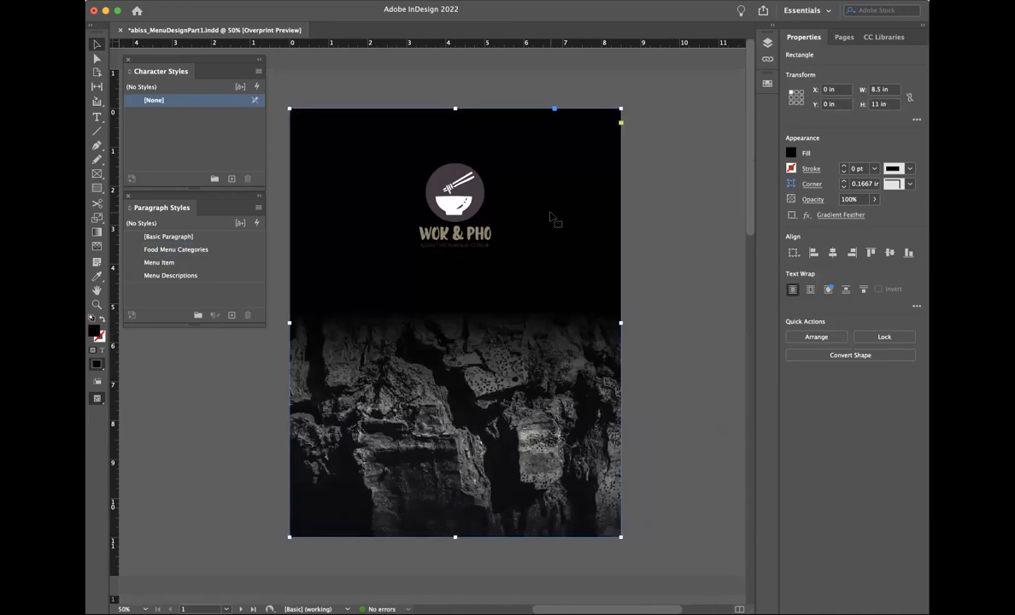
{"action": "key", "text": "super+shift+z"}
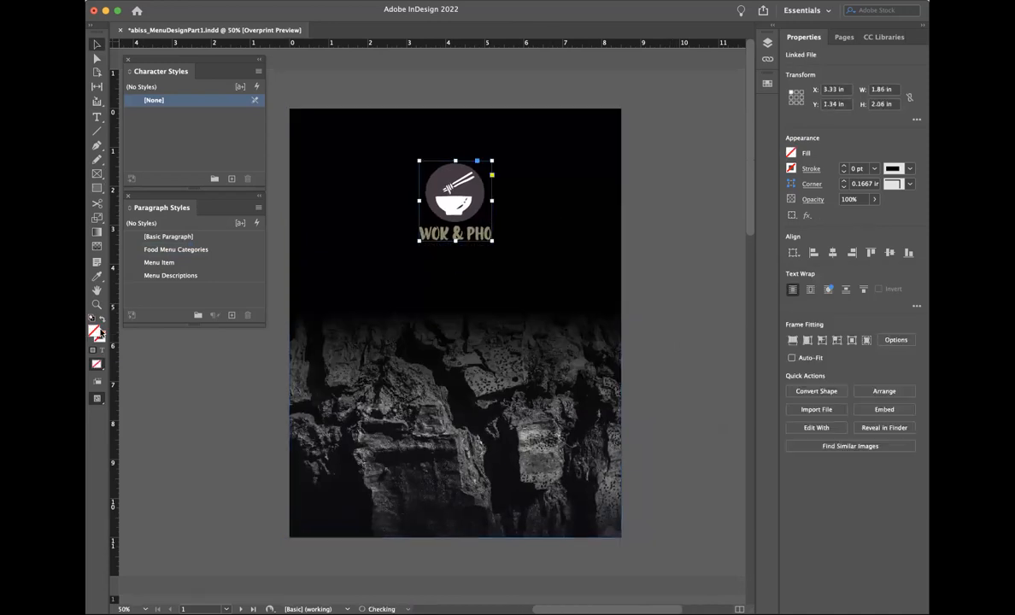
{"action": "key", "text": "super+shift+z"}
{"action": "key", "text": "super+z"}
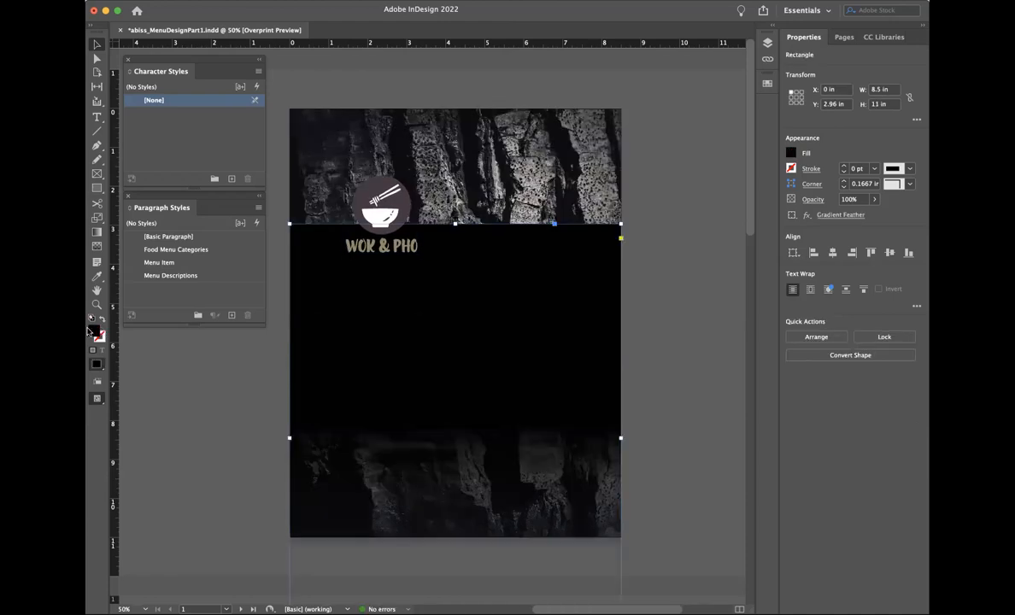
{"action": "key", "text": "super+z"}
{"action": "key", "text": "super+z"}
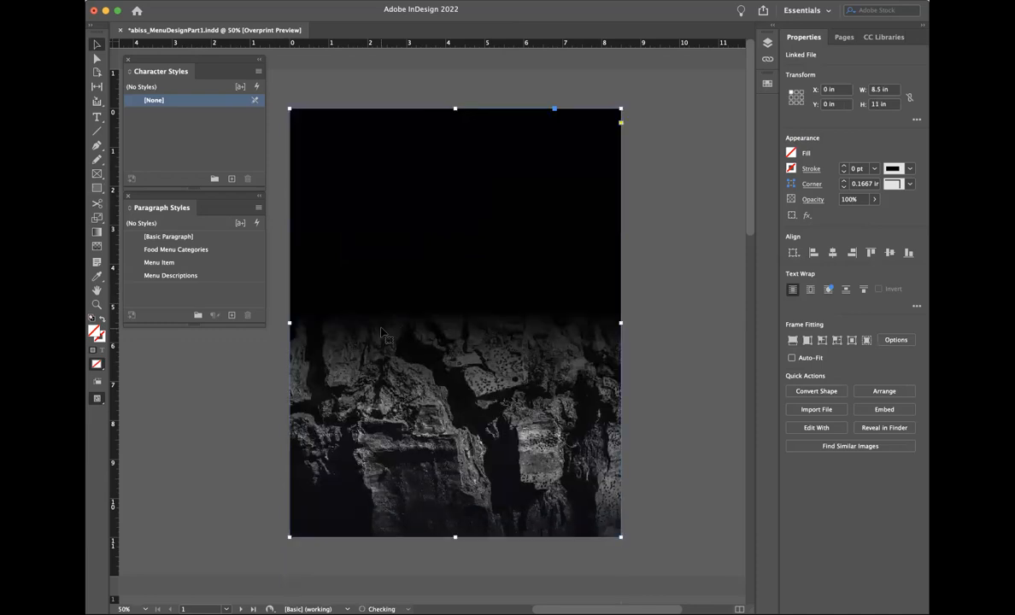
{"action": "key", "text": "super+z"}
{"action": "key", "text": "super+z"}
{"action": "key", "text": "super+z"}
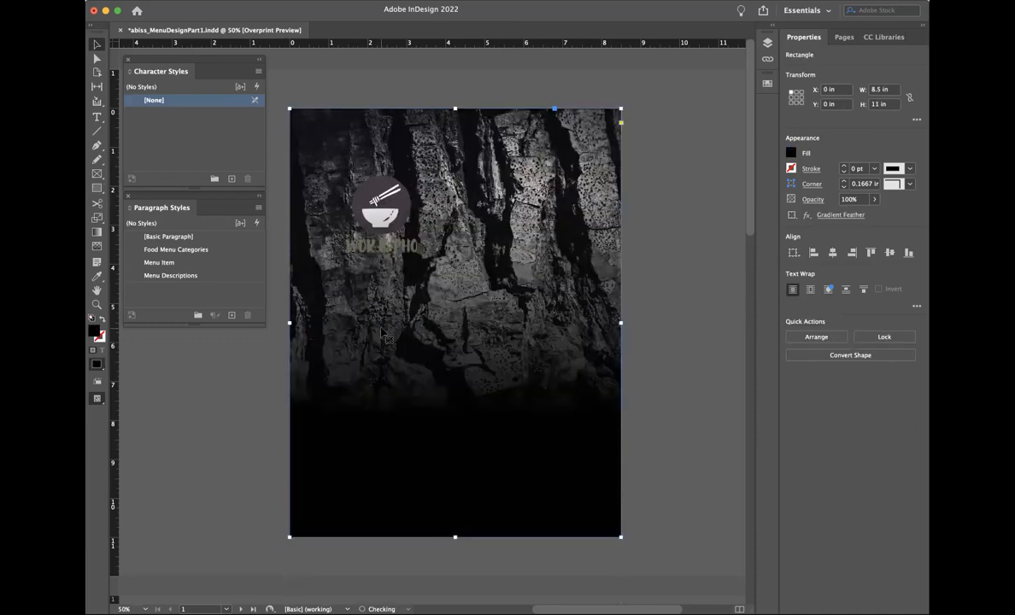
{"action": "key", "text": "super+z"}
Step: Fill the full-page rectangle with pure white (RGB 255/255/255)
{"action": "double_click", "coordinate": [95, 332]}
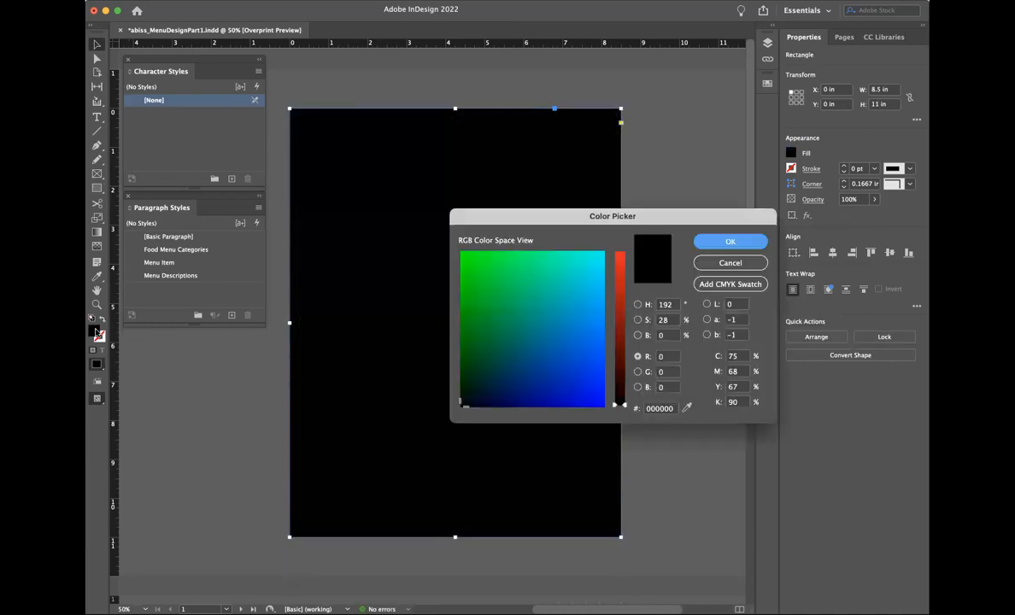
{"action": "left_click_drag", "start_coordinate": [599, 269], "coordinate": [627, 231]}
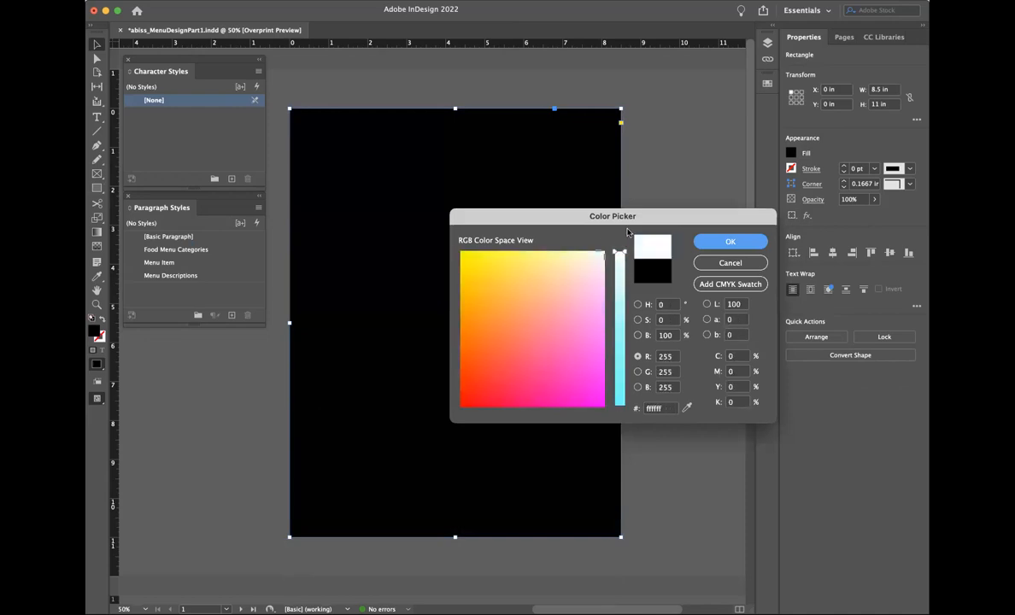
{"action": "left_click", "coordinate": [718, 239]}
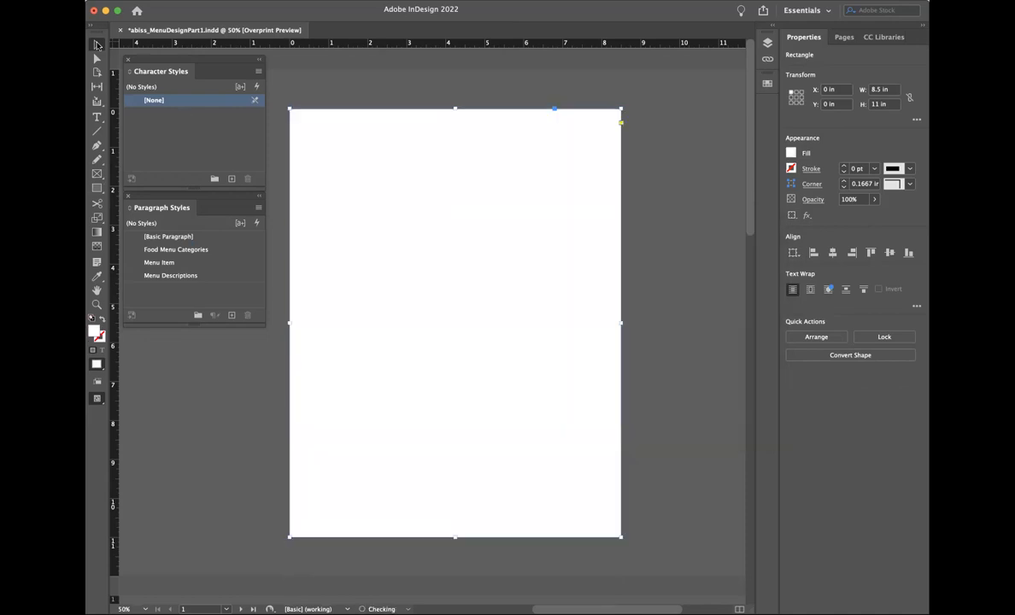
Step: Fade the white rectangle toward the page bottom with a vertical gradient feather, then nudge it down and right
{"action": "left_click", "coordinate": [96, 247]}
{"action": "left_click_drag", "start_coordinate": [437, 373], "coordinate": [438, 205]}
{"action": "left_click_drag", "start_coordinate": [458, 282], "coordinate": [463, 485]}
{"action": "left_click_drag", "start_coordinate": [444, 205], "coordinate": [445, 479]}
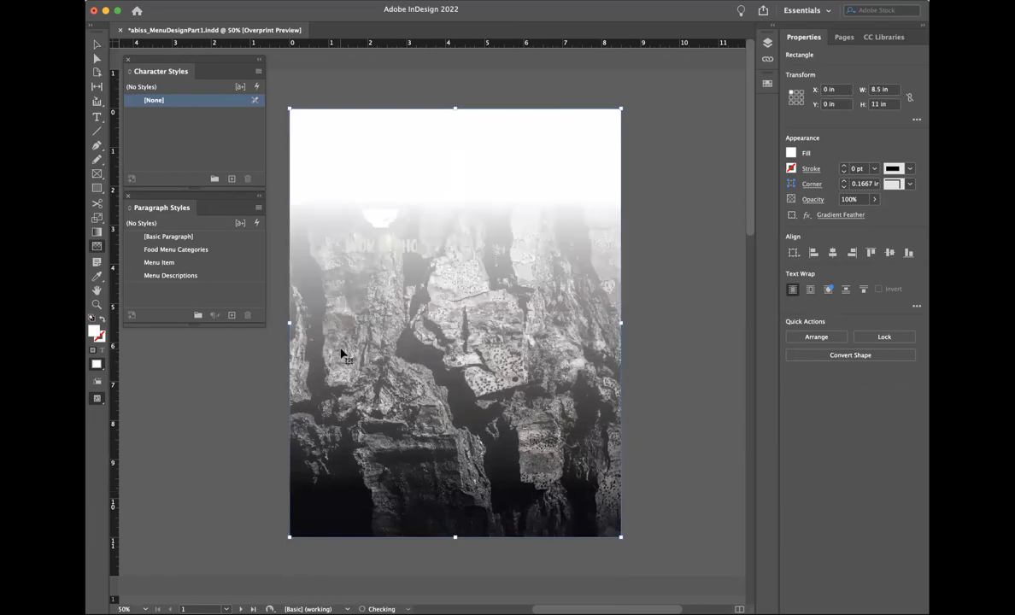
{"action": "key", "text": "super+z"}
{"action": "left_click", "coordinate": [100, 47]}
{"action": "left_click_drag", "start_coordinate": [394, 198], "coordinate": [417, 317]}
Step: Bring the WOK & PHO logo in front of everything with Arrange > Bring to Front
{"action": "left_click", "coordinate": [372, 192]}
{"action": "left_click", "coordinate": [223, 1]}
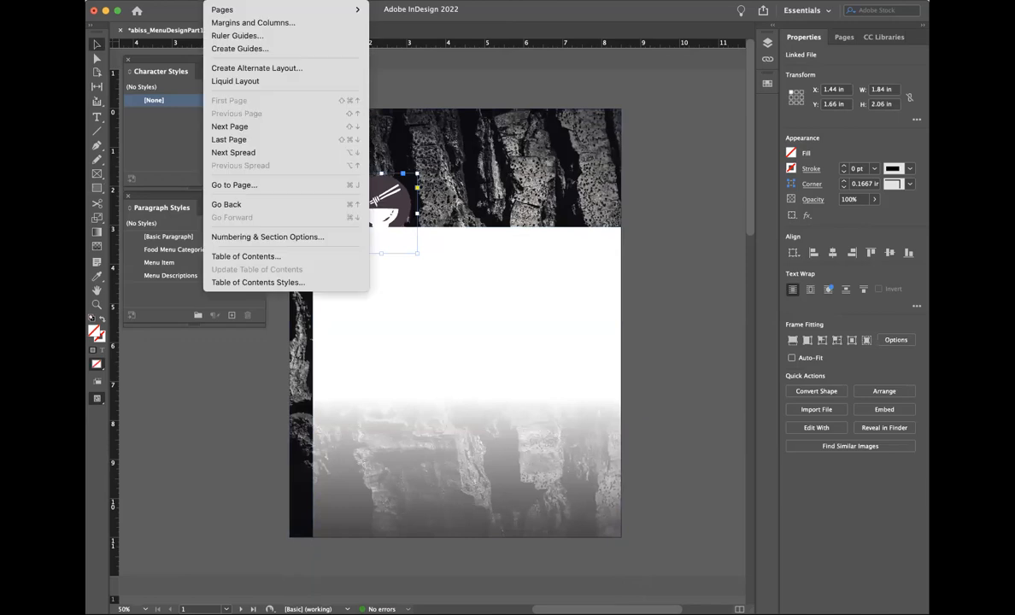
{"action": "mouse_move", "coordinate": [287, 1]}
{"action": "mouse_move", "coordinate": [369, 42]}
{"action": "left_click", "coordinate": [430, 35]}
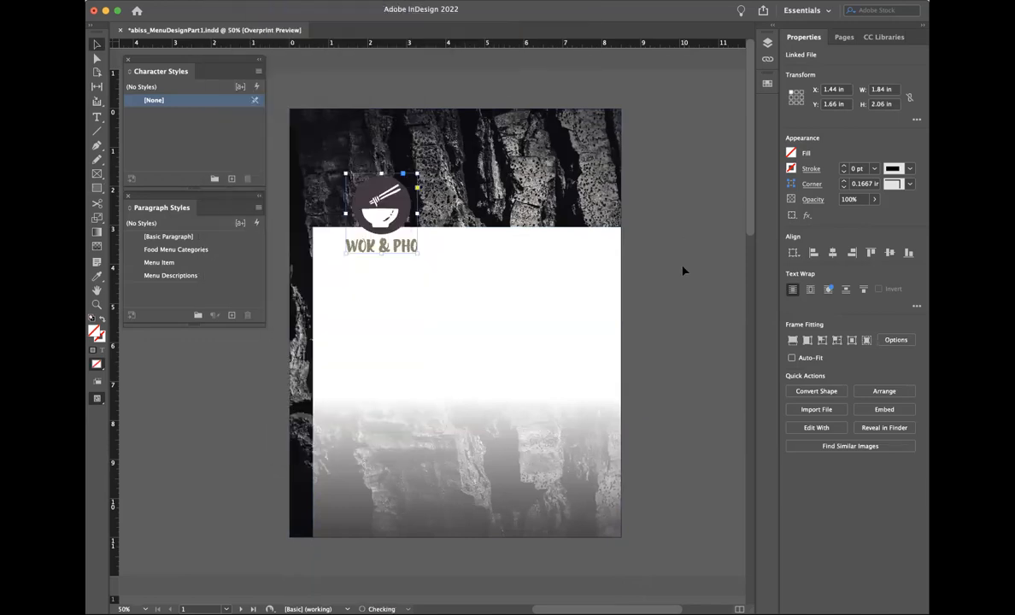
{"action": "left_click", "coordinate": [682, 272]}
Step: Realign the white fade over the full page and centre the logo horizontally near the top
{"action": "left_click_drag", "start_coordinate": [569, 163], "coordinate": [563, 141]}
{"action": "left_click_drag", "start_coordinate": [407, 223], "coordinate": [478, 200]}
{"action": "left_click", "coordinate": [668, 251]}
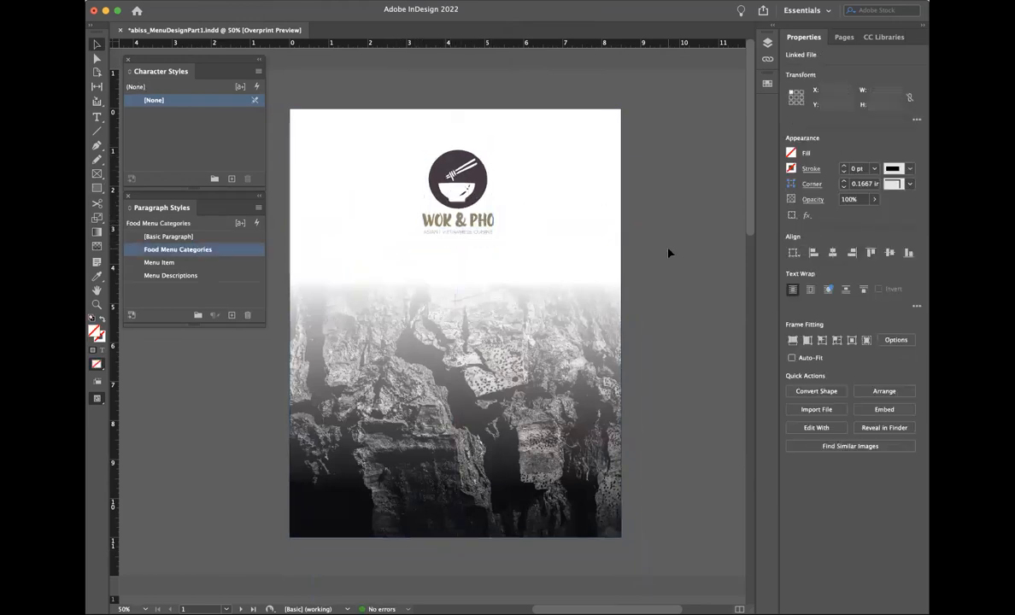
Step: Lower the white fade rectangle's opacity slightly so rock texture shows faintly behind the logo
{"action": "left_click", "coordinate": [463, 270]}
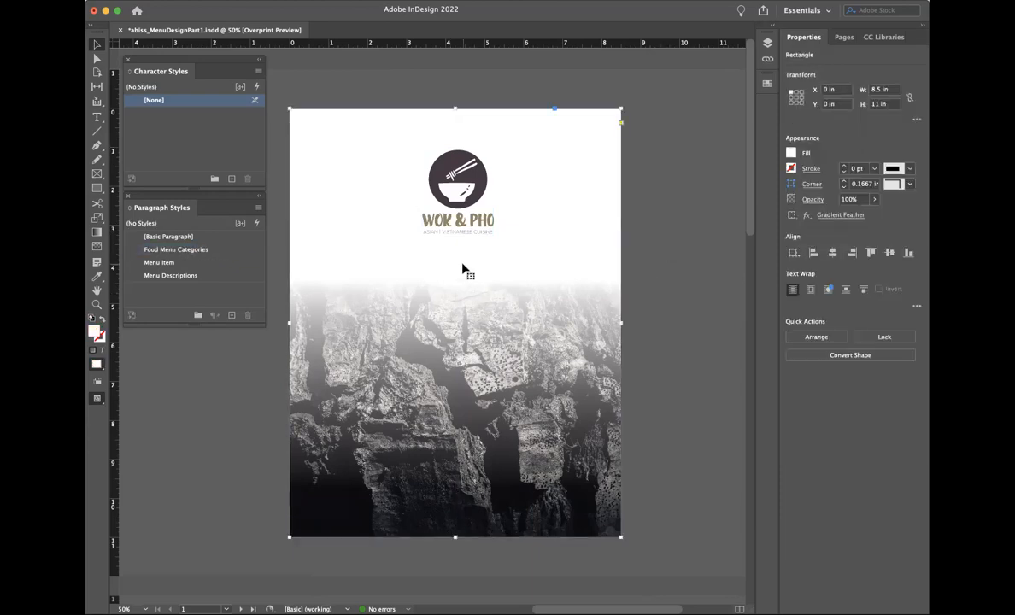
{"action": "left_click", "coordinate": [874, 199]}
{"action": "left_click_drag", "start_coordinate": [874, 215], "coordinate": [854, 217]}
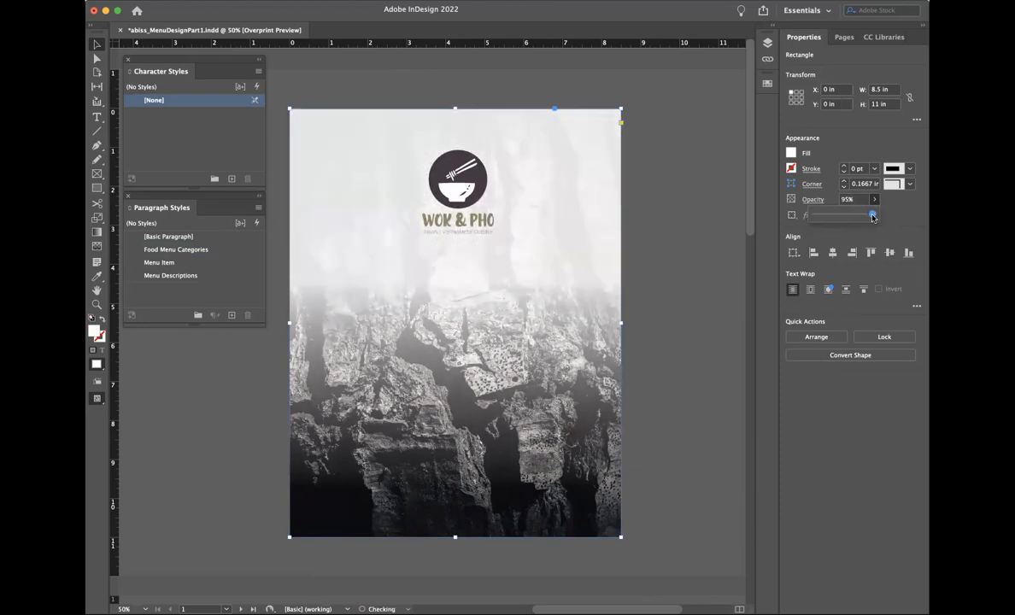
{"action": "left_click", "coordinate": [684, 290]}
{"action": "scroll", "coordinate": [684, 292], "scroll_direction": "left", "scroll_amount": 2}
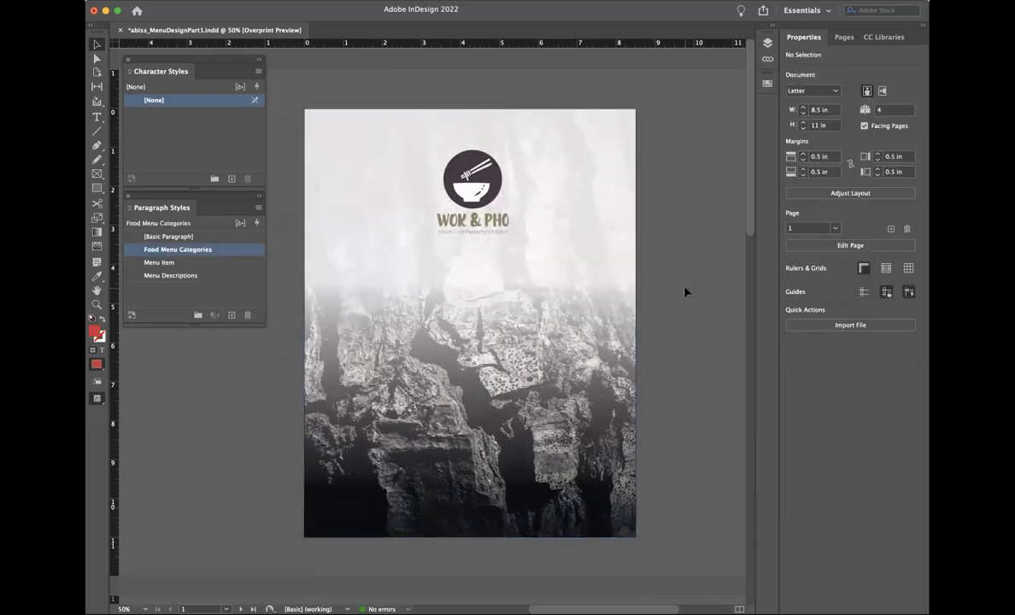
{"action": "left_click", "coordinate": [480, 237]}
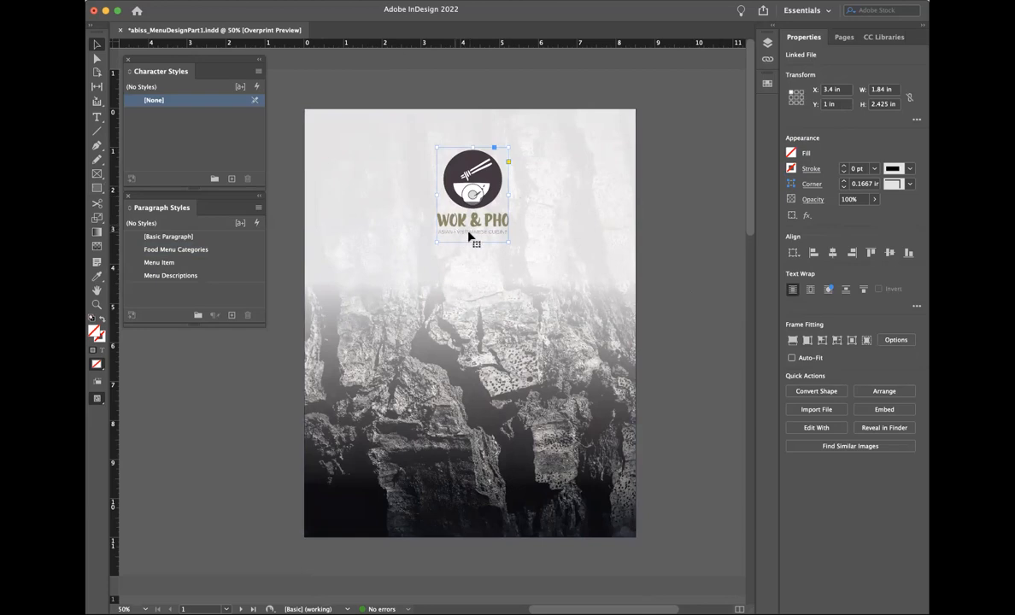
{"action": "left_click", "coordinate": [681, 317]}
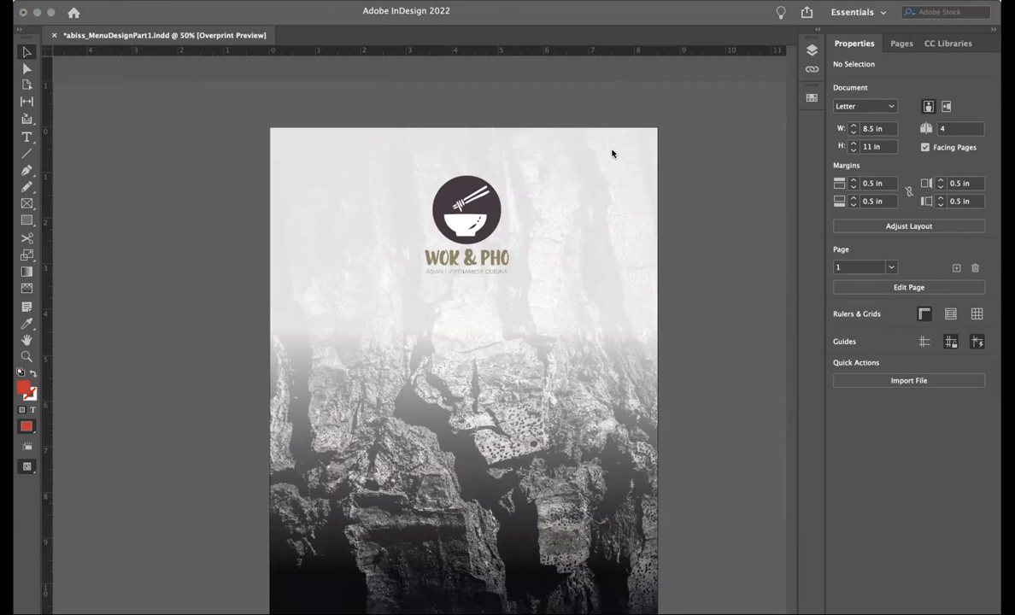
{"action": "left_click", "coordinate": [229, 93]}
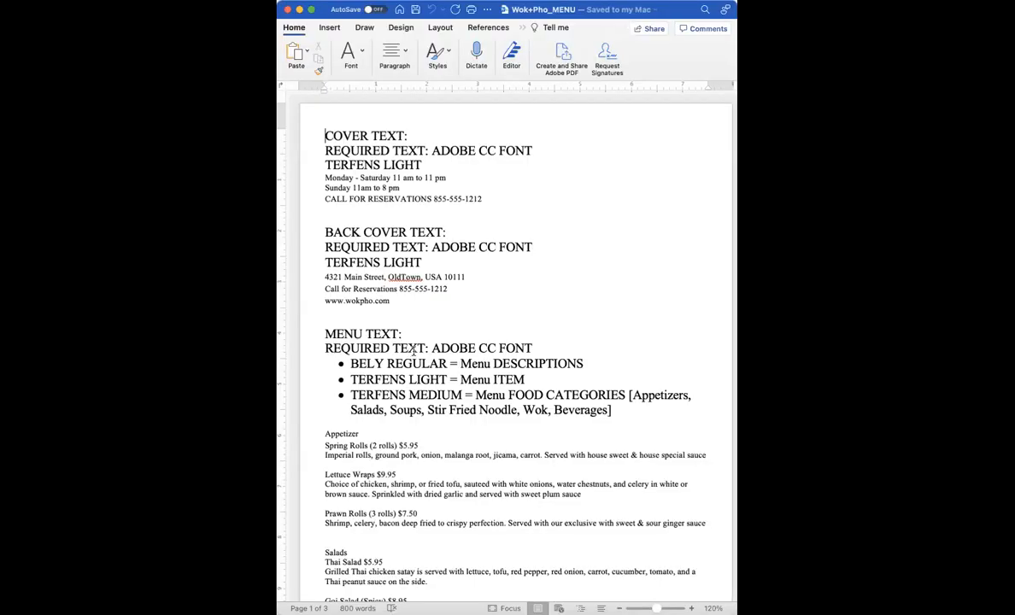
Step: In the Word menu document's COVER TEXT section, select the cover hours and reservations lines
{"action": "left_click_drag", "start_coordinate": [325, 135], "coordinate": [407, 135]}
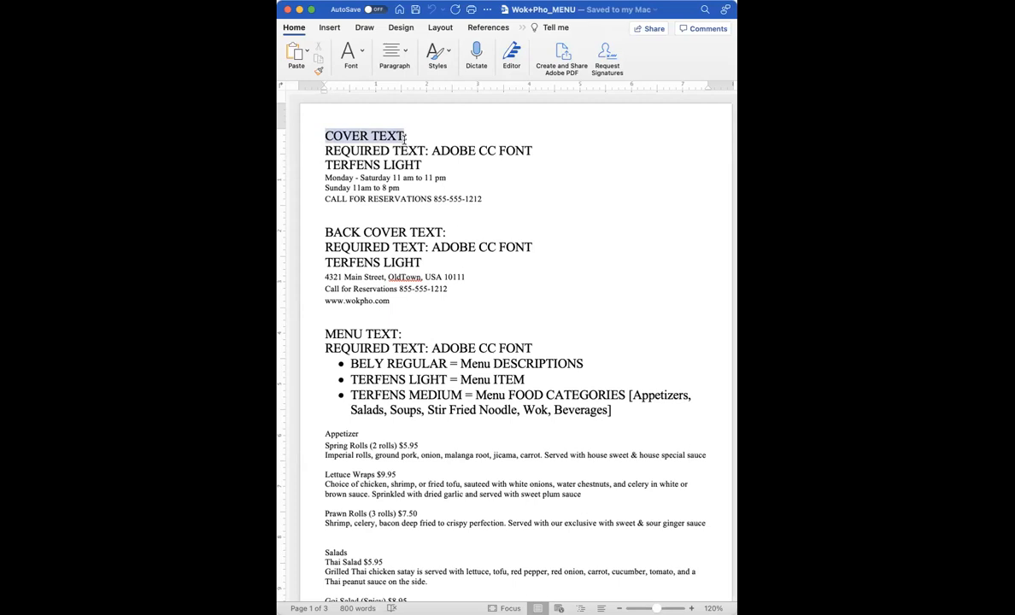
{"action": "left_click_drag", "start_coordinate": [326, 231], "coordinate": [445, 231]}
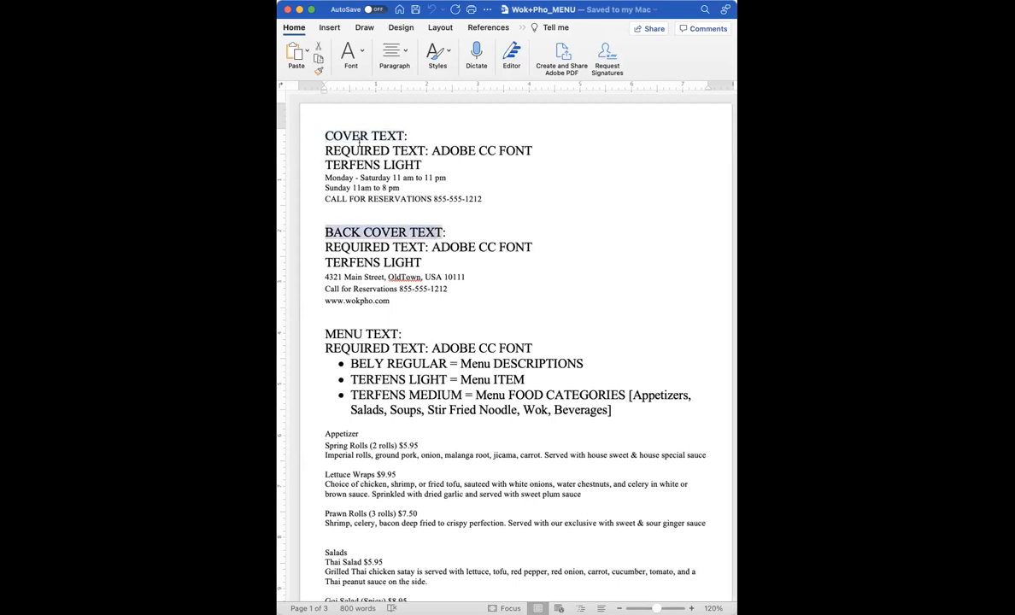
{"action": "left_click", "coordinate": [333, 150]}
{"action": "left_click_drag", "start_coordinate": [325, 150], "coordinate": [499, 160]}
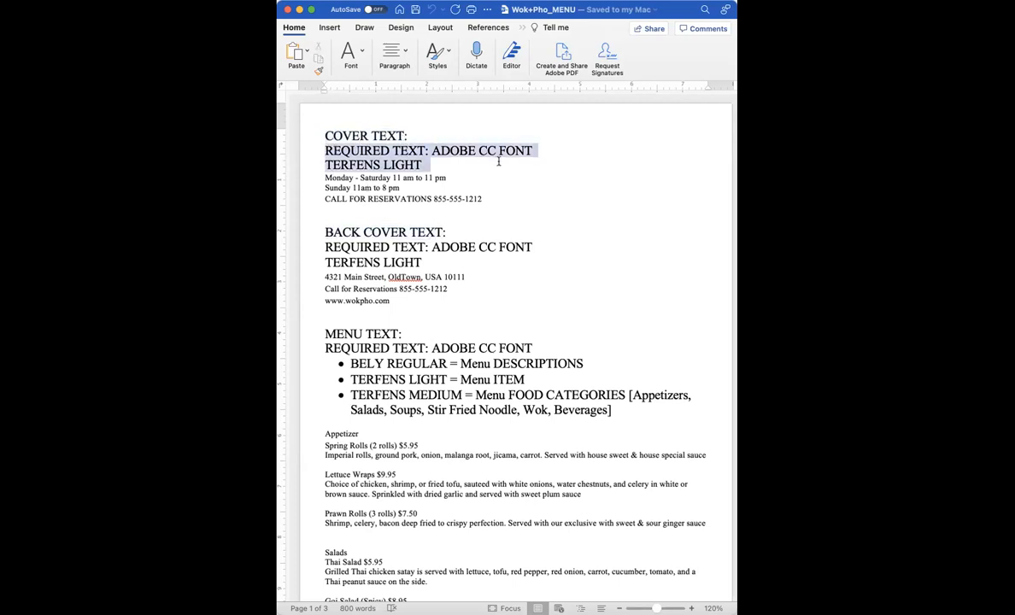
{"action": "left_click", "coordinate": [373, 156]}
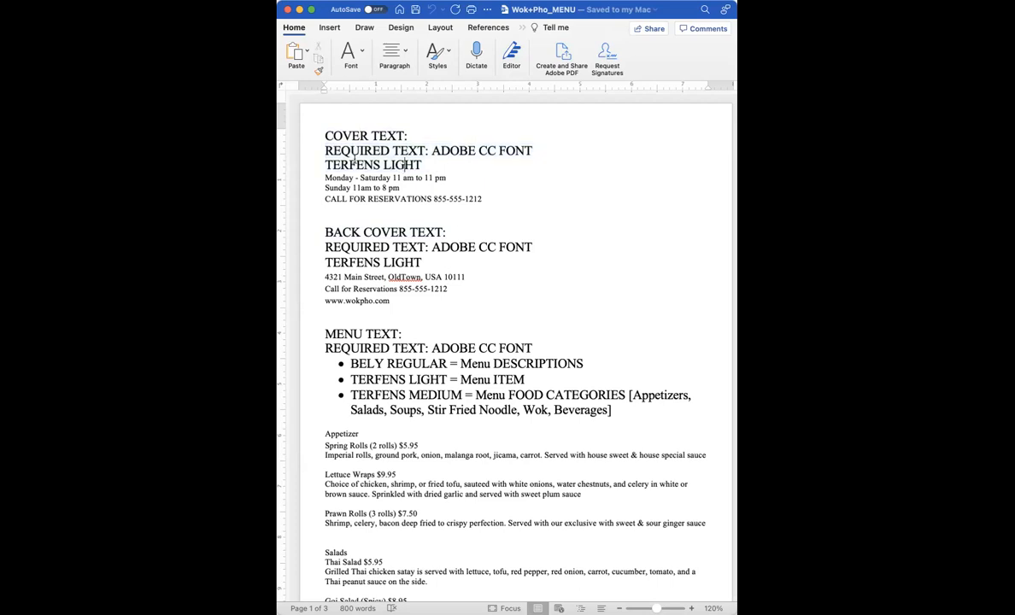
{"action": "left_click_drag", "start_coordinate": [325, 178], "coordinate": [503, 197]}
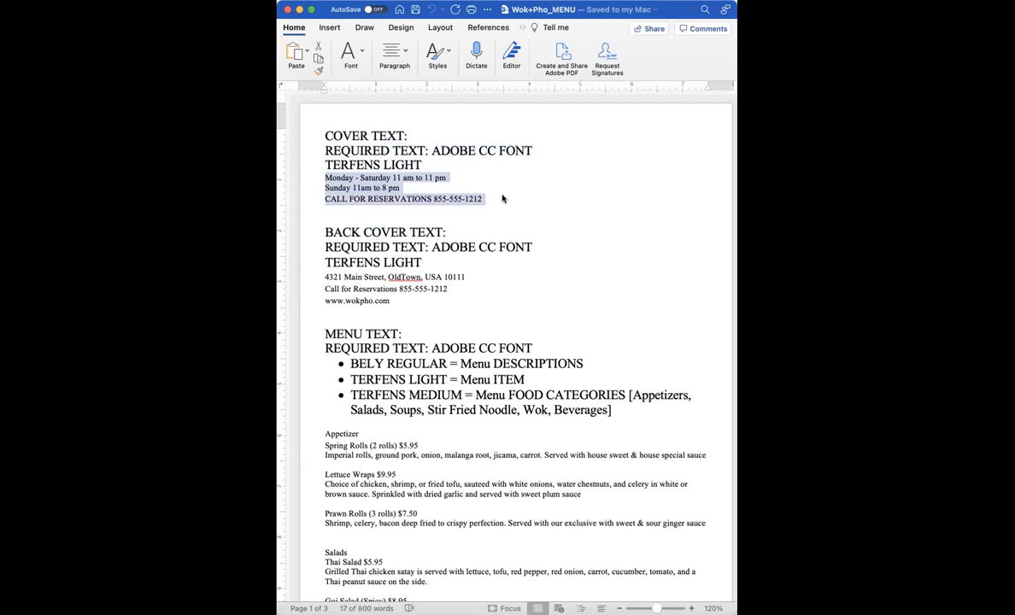
{"action": "left_click_drag", "start_coordinate": [325, 277], "coordinate": [396, 301]}
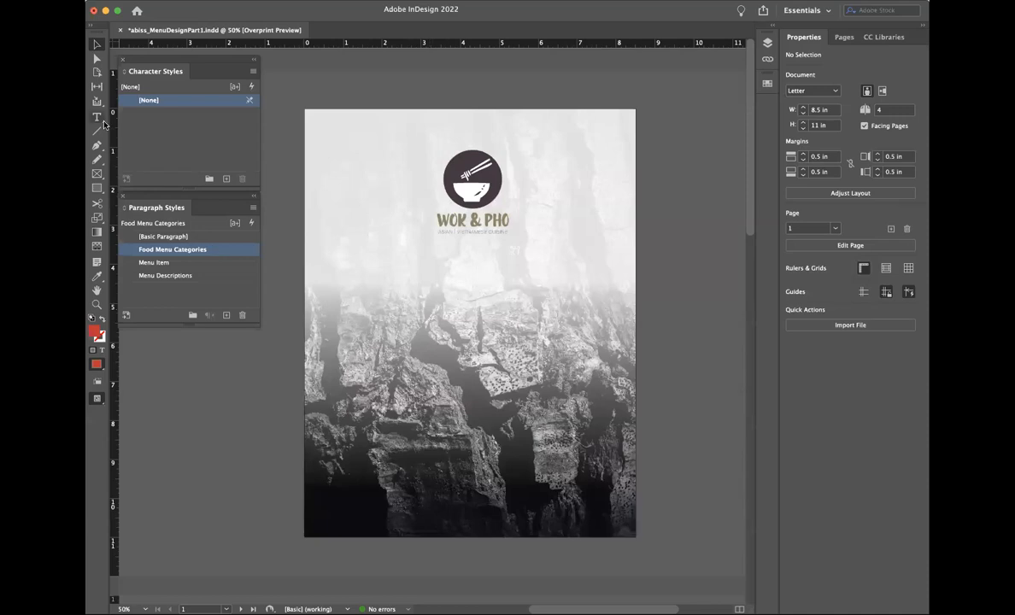
Step: Draw a text frame across the lower page, paste the hours and reservations text, and set it to Thin
{"action": "left_click_drag", "start_coordinate": [342, 491], "coordinate": [602, 525]}
{"action": "key", "text": "super+v"}
{"action": "key", "text": "super+a"}
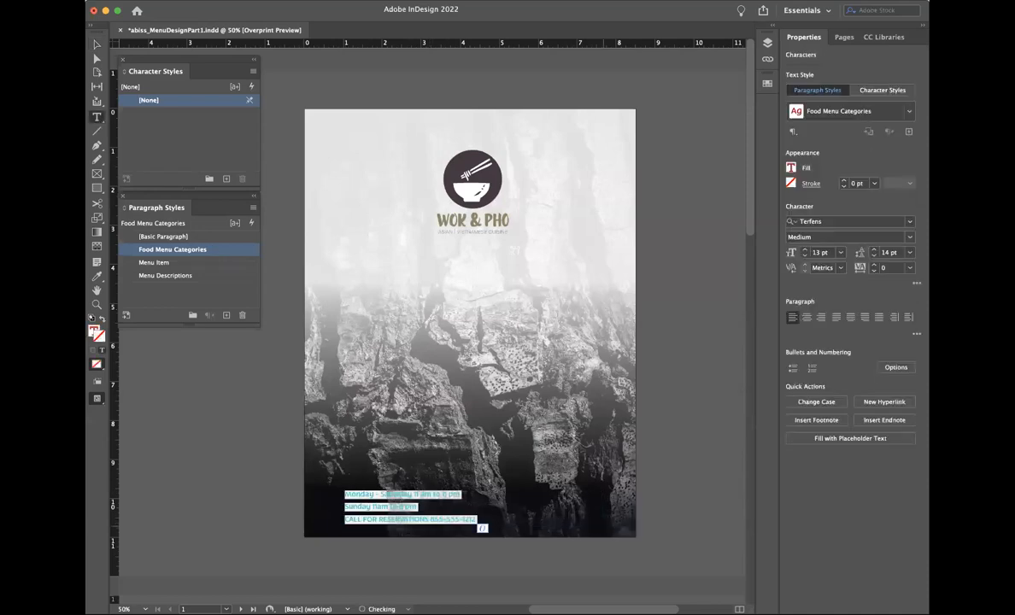
{"action": "left_click", "coordinate": [839, 235]}
{"action": "left_click", "coordinate": [841, 233]}
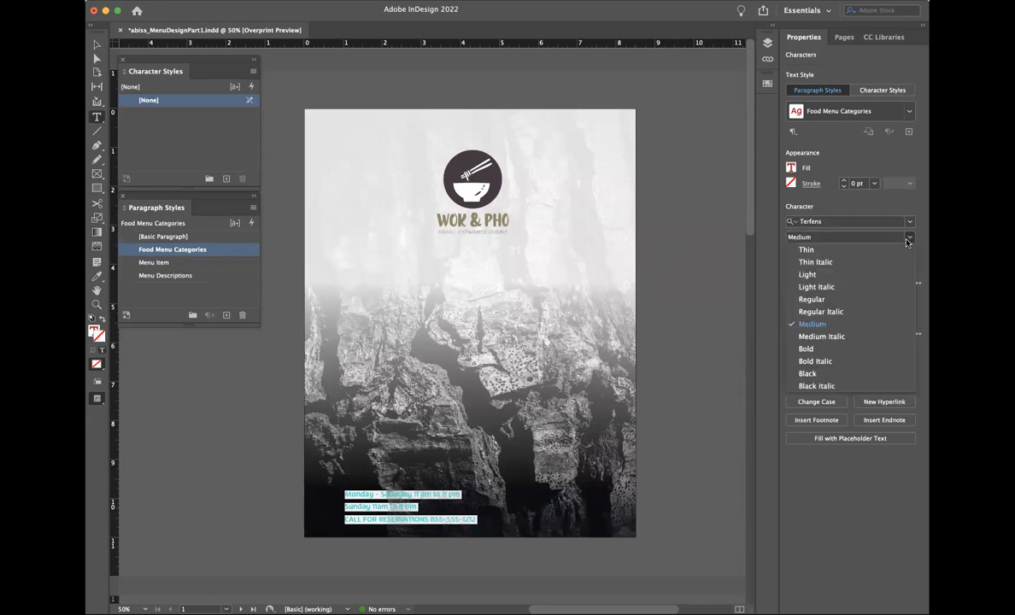
{"action": "left_click", "coordinate": [823, 250]}
Step: Give the footer text a white fill
{"action": "double_click", "coordinate": [94, 332]}
{"action": "left_click_drag", "start_coordinate": [560, 299], "coordinate": [629, 234]}
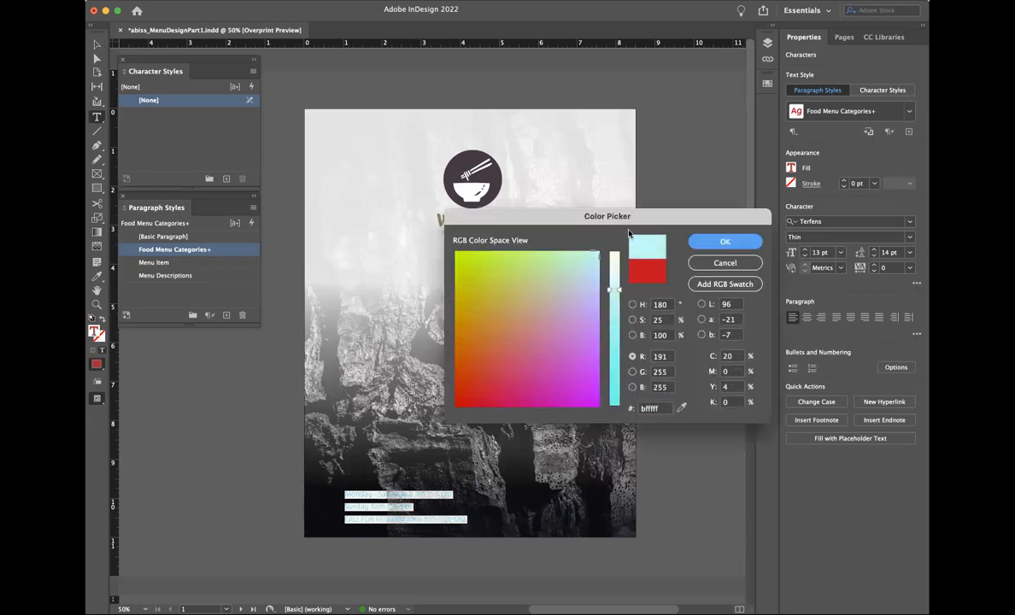
{"action": "left_click_drag", "start_coordinate": [614, 290], "coordinate": [614, 233]}
{"action": "left_click", "coordinate": [696, 242]}
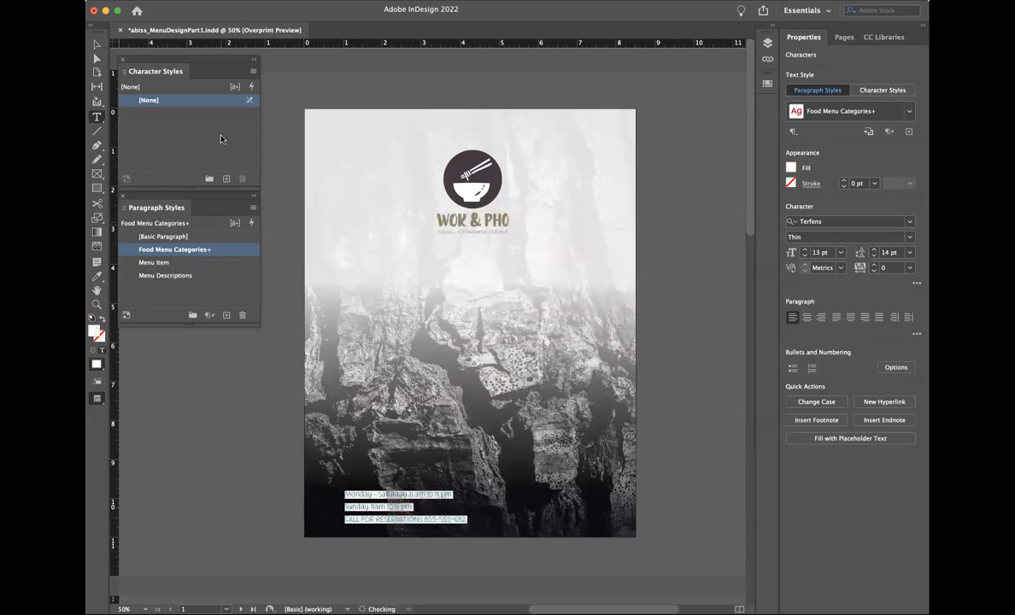
{"action": "left_click", "coordinate": [97, 44]}
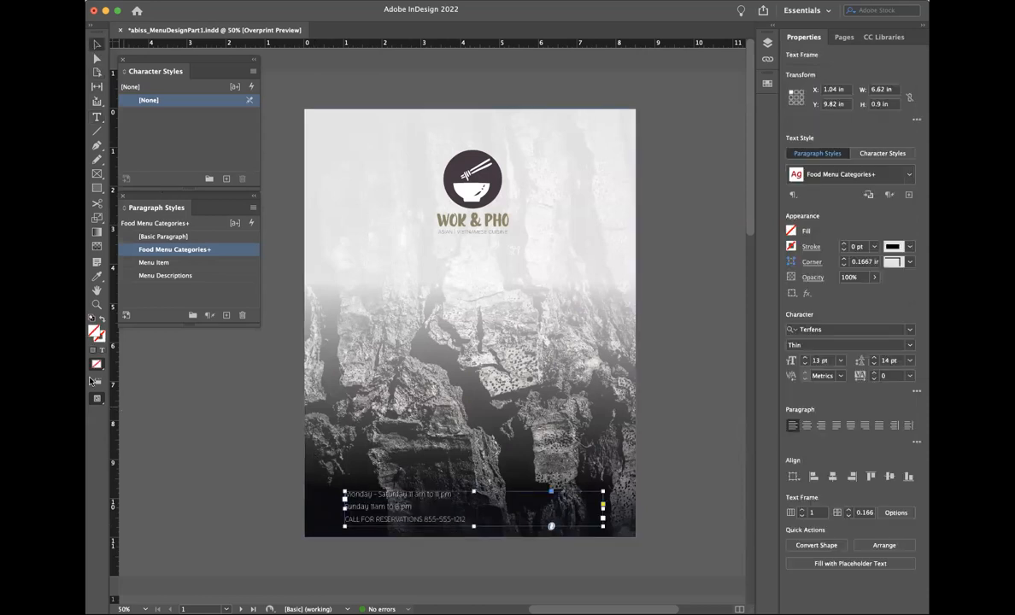
Step: Merge the Monday, Sunday and reservations lines into one line separated by • bullets
{"action": "left_click", "coordinate": [97, 303]}
{"action": "left_click", "coordinate": [363, 511]}
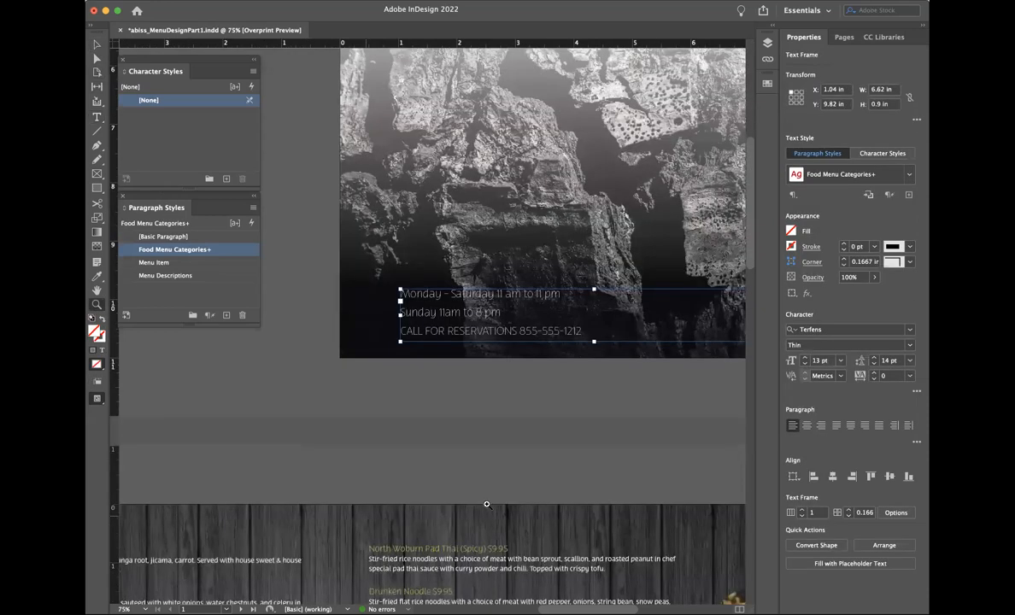
{"action": "scroll", "coordinate": [487, 505], "scroll_direction": "right", "scroll_amount": 1}
{"action": "scroll", "coordinate": [487, 505], "scroll_direction": "up", "scroll_amount": 1}
{"action": "scroll", "coordinate": [487, 505], "scroll_direction": "up", "scroll_amount": 3}
{"action": "scroll", "coordinate": [487, 505], "scroll_direction": "right", "scroll_amount": 2}
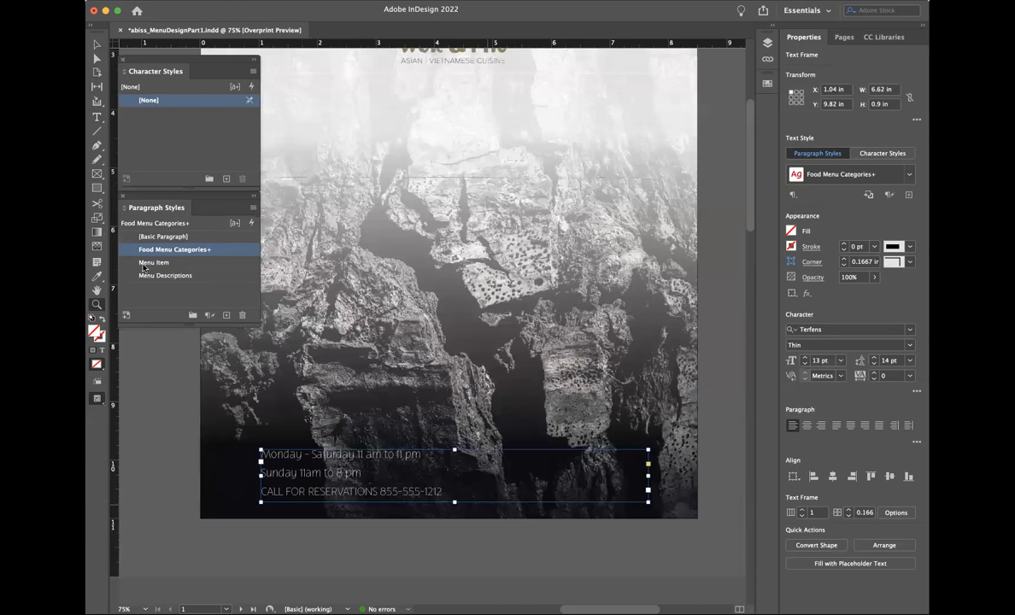
{"action": "left_click", "coordinate": [96, 117]}
{"action": "left_click", "coordinate": [261, 472]}
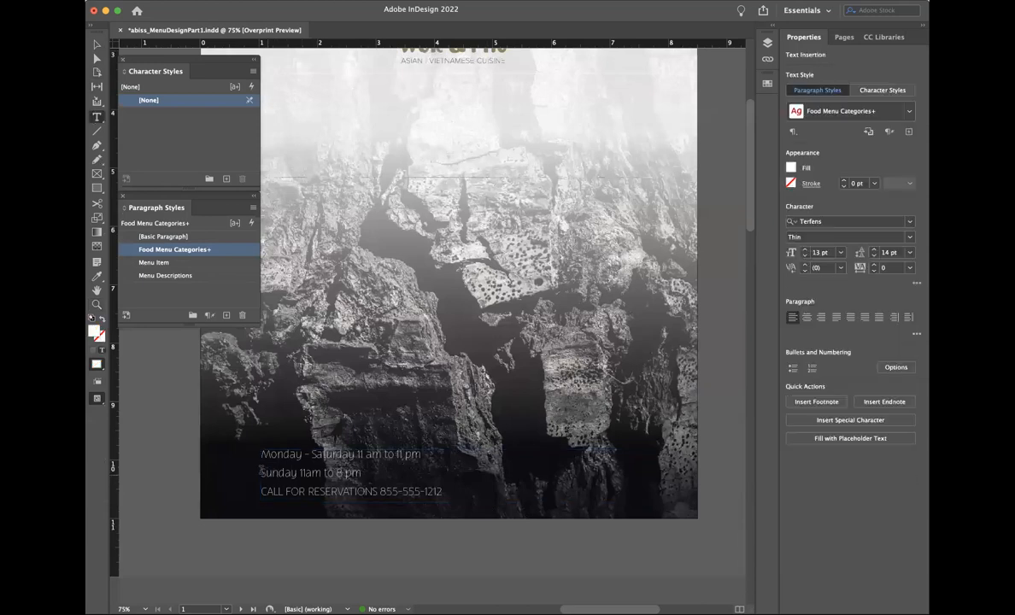
{"action": "key", "text": "BackSpace"}
{"action": "type", "text": "•"}
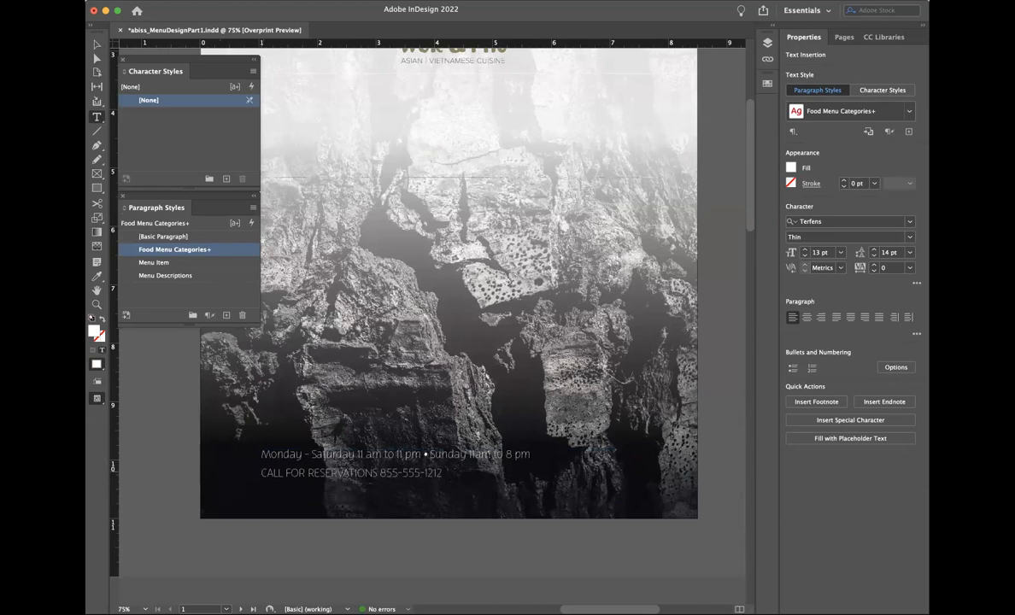
{"action": "left_click", "coordinate": [262, 473]}
{"action": "key", "text": "BackSpace"}
{"action": "type", "text": "•"}
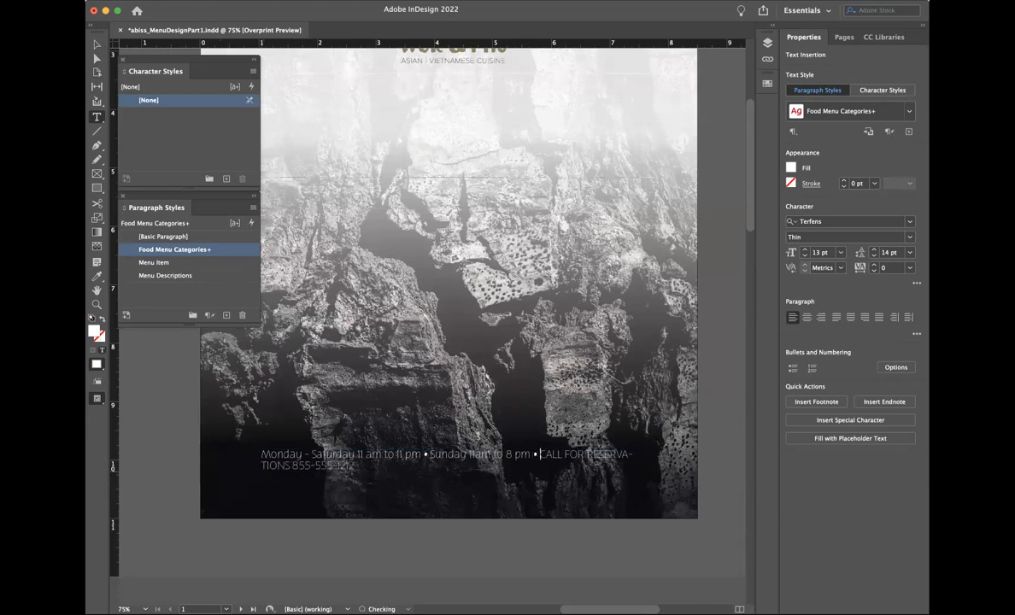
Step: Set all the footer text to 12 pt
{"action": "key", "text": "super+a"}
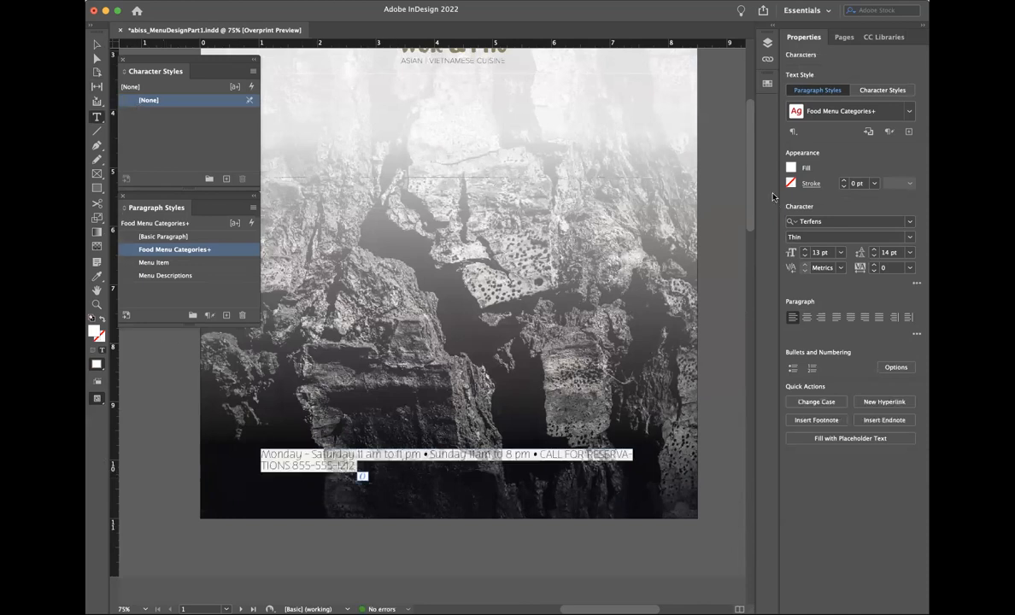
{"action": "left_click", "coordinate": [841, 252]}
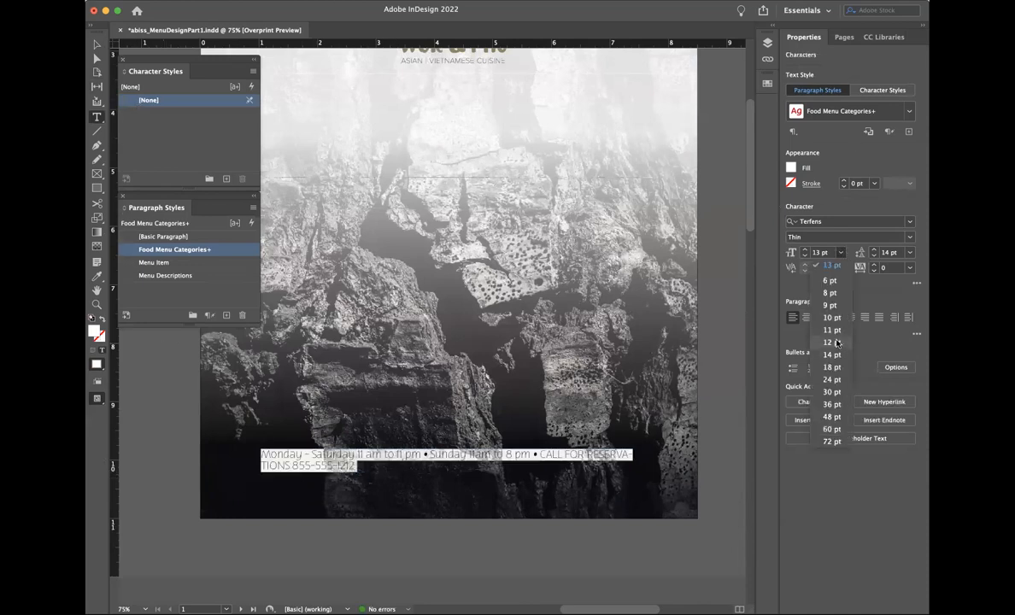
{"action": "left_click", "coordinate": [831, 342]}
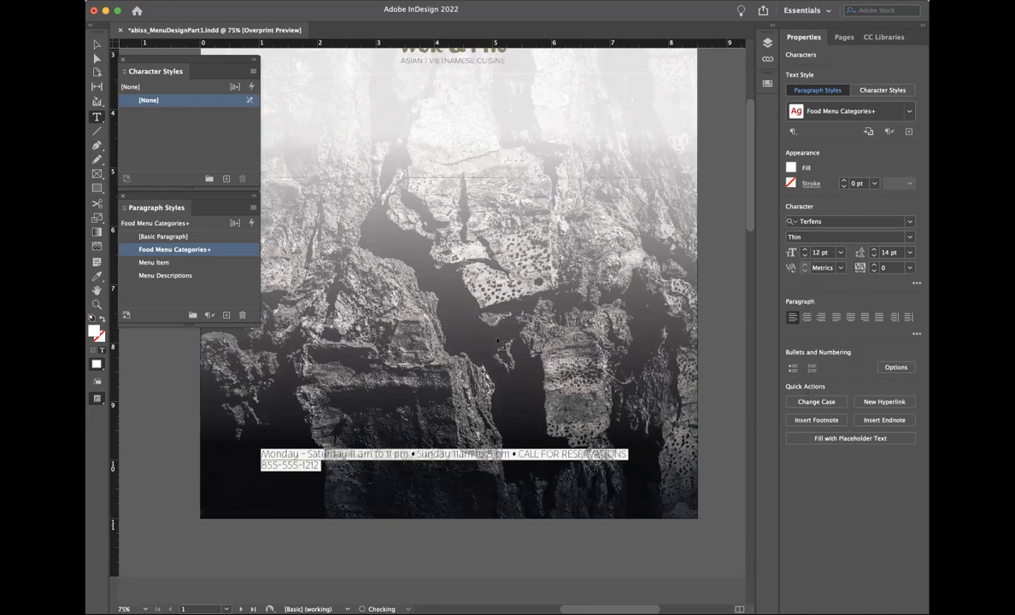
Step: Widen the footer text frame to both page edges and centre its line
{"action": "left_click", "coordinate": [96, 43]}
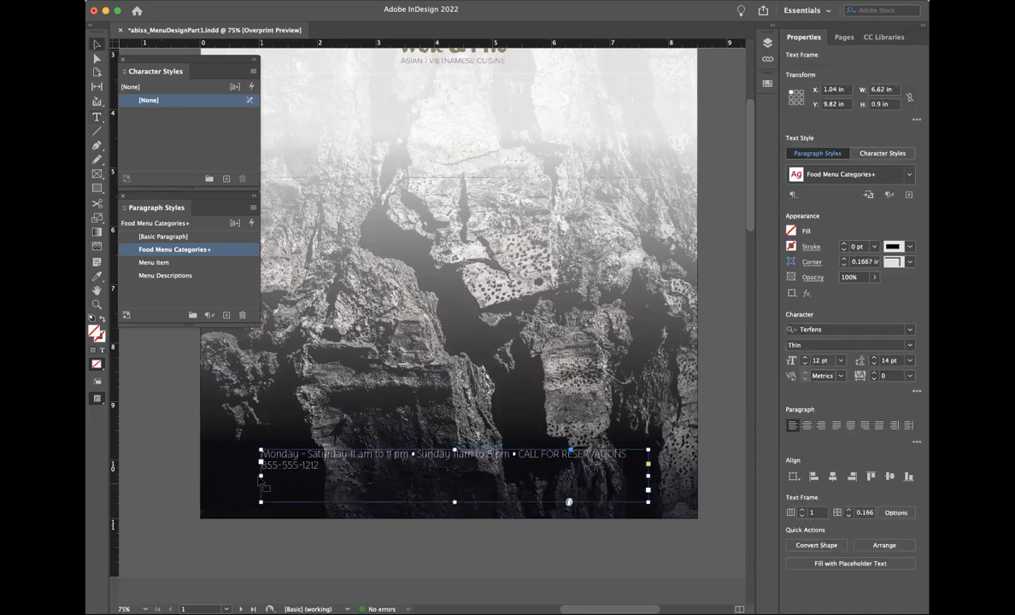
{"action": "left_click_drag", "start_coordinate": [260, 476], "coordinate": [197, 477]}
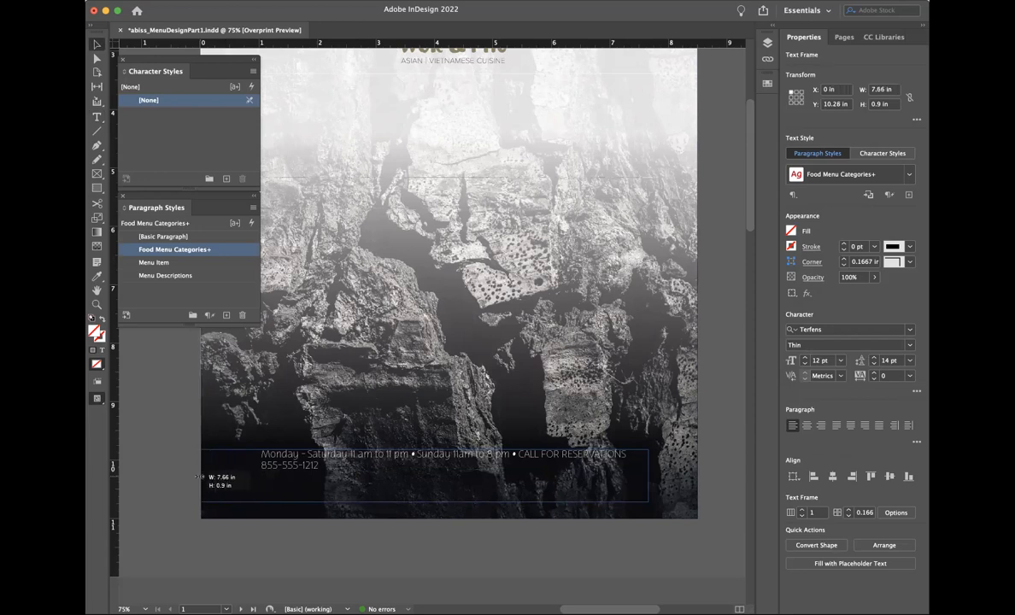
{"action": "left_click_drag", "start_coordinate": [649, 476], "coordinate": [699, 477]}
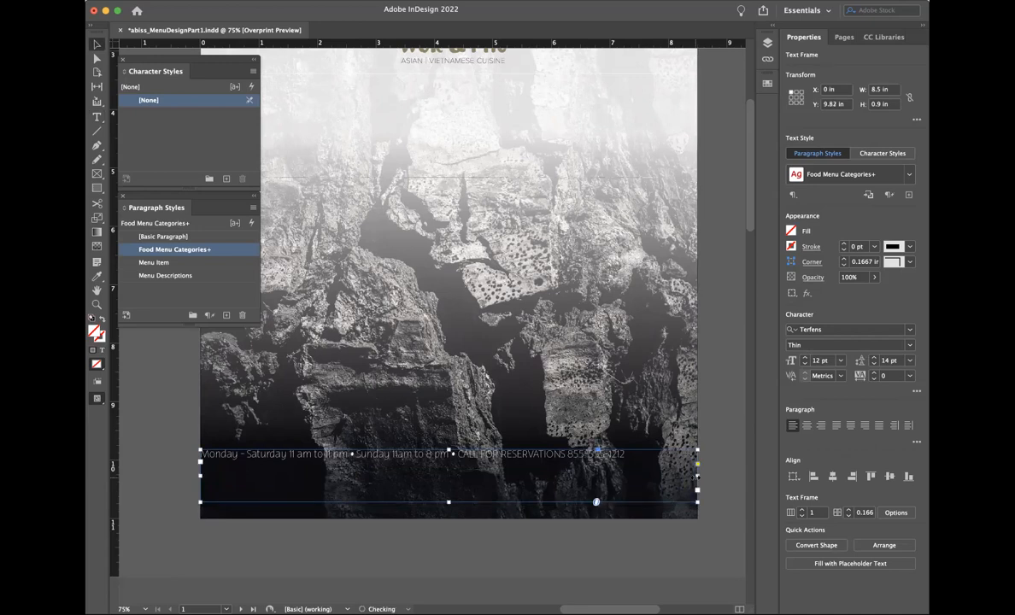
{"action": "key", "text": "t"}
{"action": "left_click", "coordinate": [807, 425]}
{"action": "triple_click", "coordinate": [530, 456]}
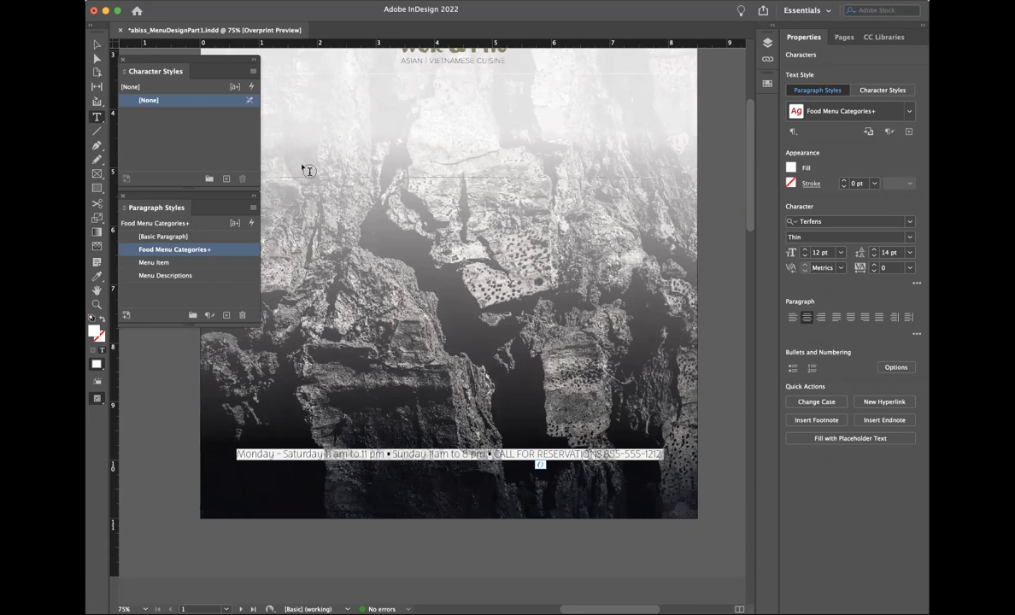
Step: Shorten the footer frame from the top so it sits tight near the bottom edge
{"action": "left_click", "coordinate": [98, 44]}
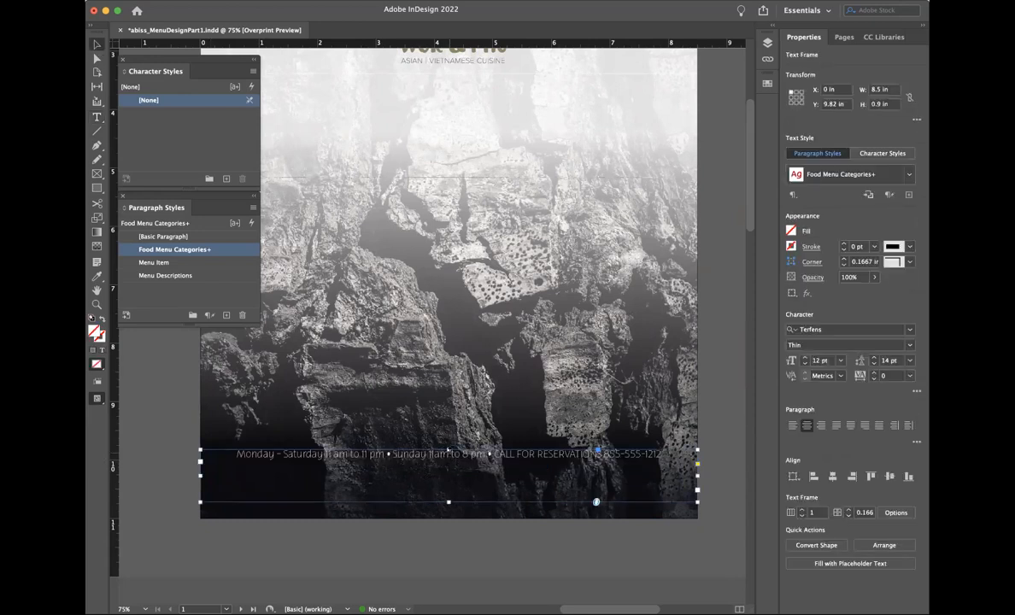
{"action": "left_click_drag", "start_coordinate": [448, 450], "coordinate": [449, 476]}
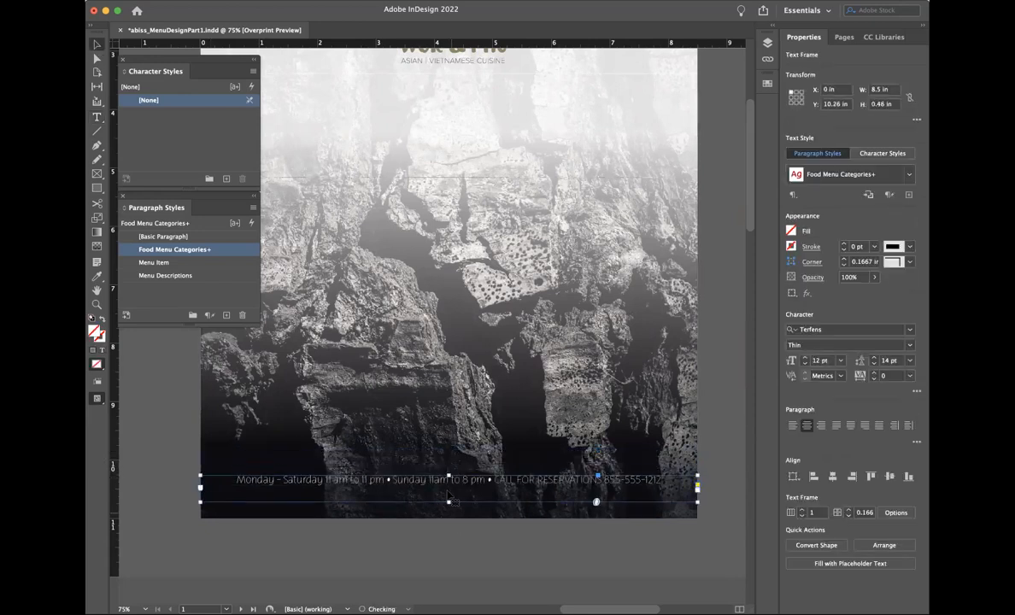
{"action": "left_click", "coordinate": [462, 534]}
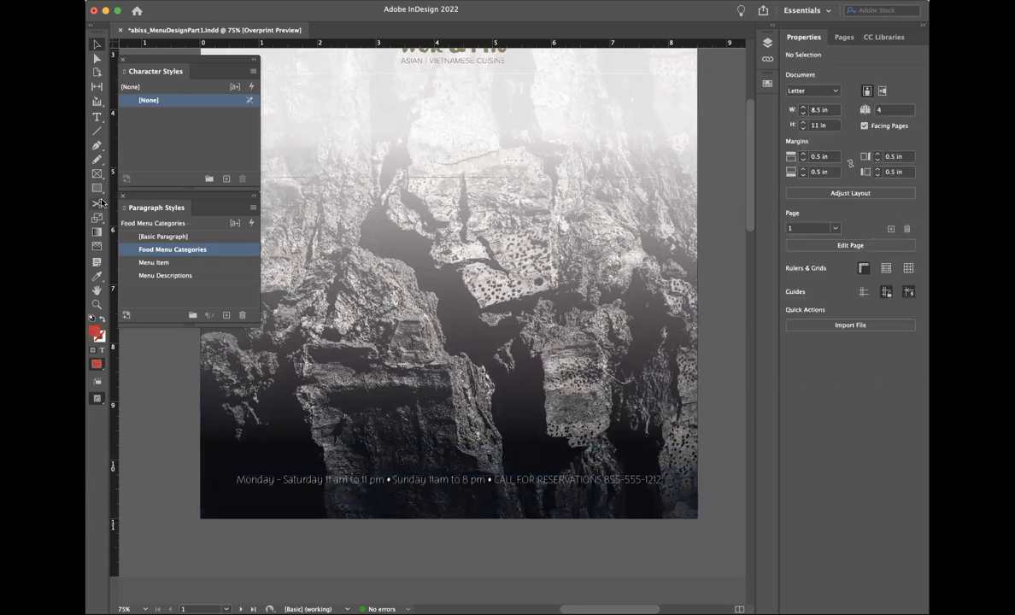
{"action": "left_click", "coordinate": [96, 124]}
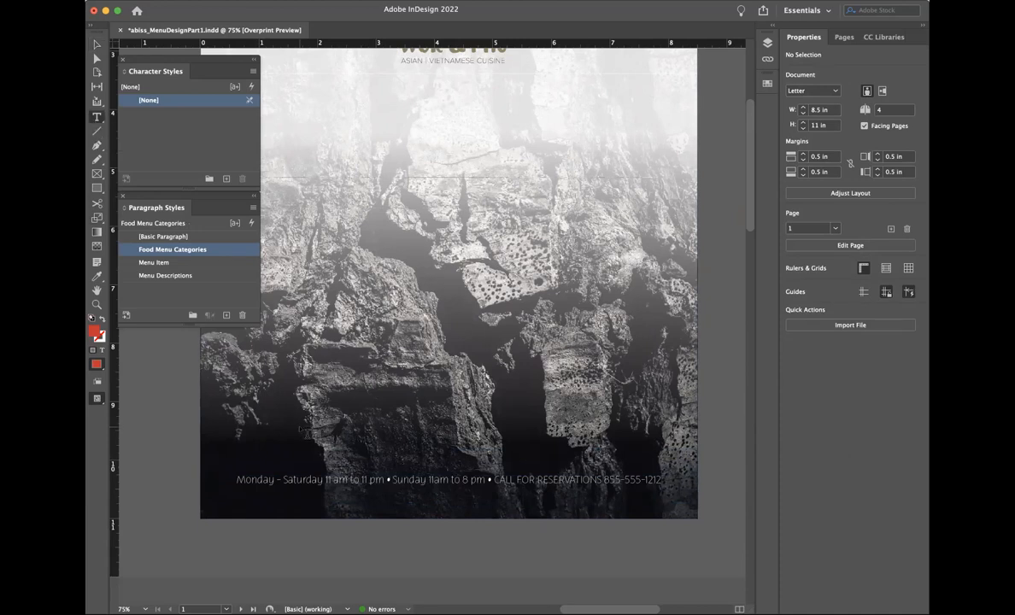
{"action": "scroll", "coordinate": [421, 453], "scroll_direction": "up", "scroll_amount": 3}
{"action": "scroll", "coordinate": [416, 451], "scroll_direction": "down", "scroll_amount": 2}
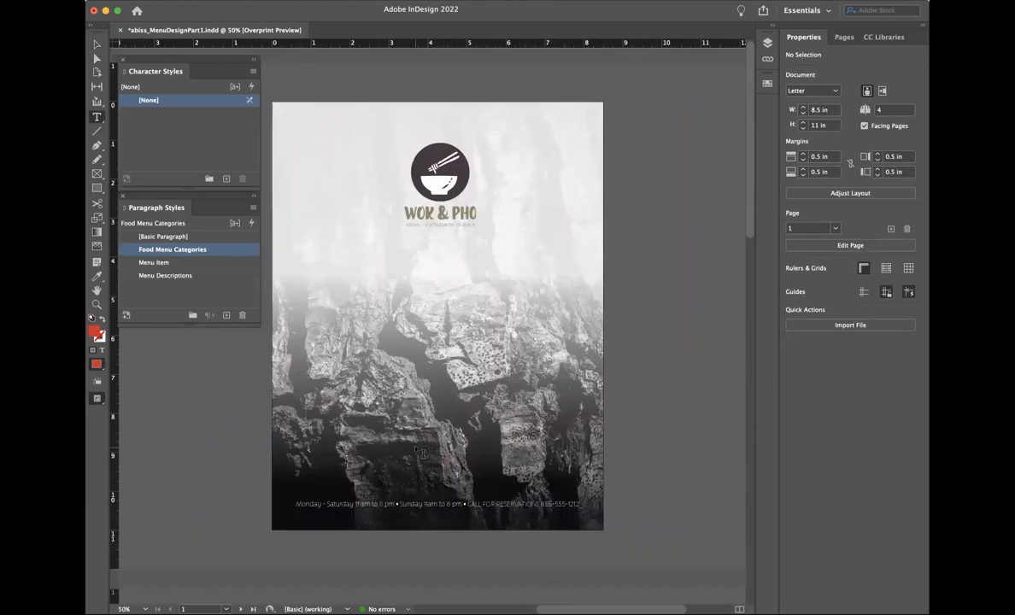
{"action": "left_click", "coordinate": [97, 43]}
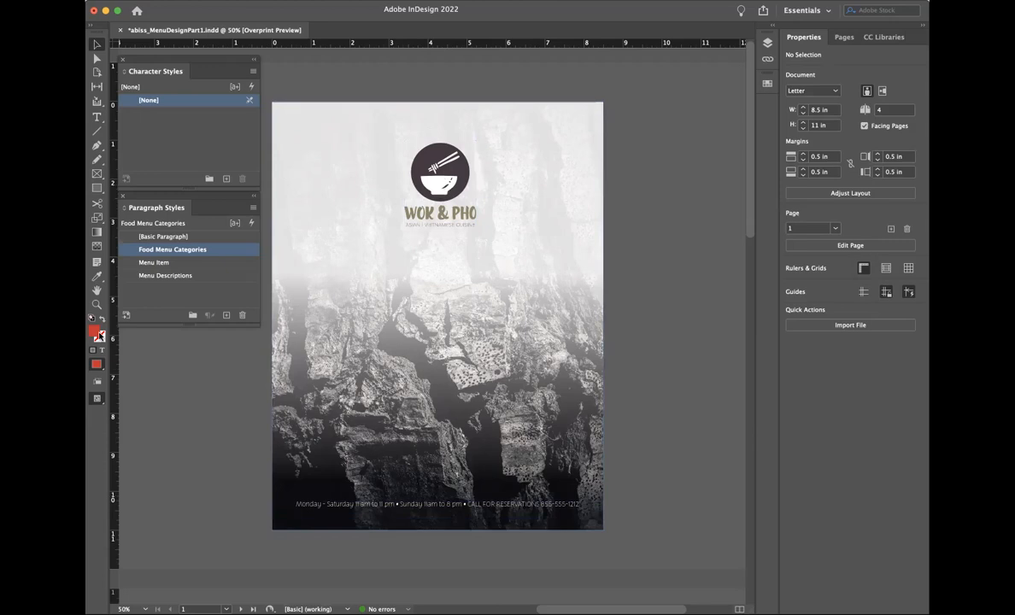
Step: Zoom to 75% on the cover's bottom hours and reservations line, ready for text editing
{"action": "left_click", "coordinate": [96, 304]}
{"action": "left_click", "coordinate": [395, 493]}
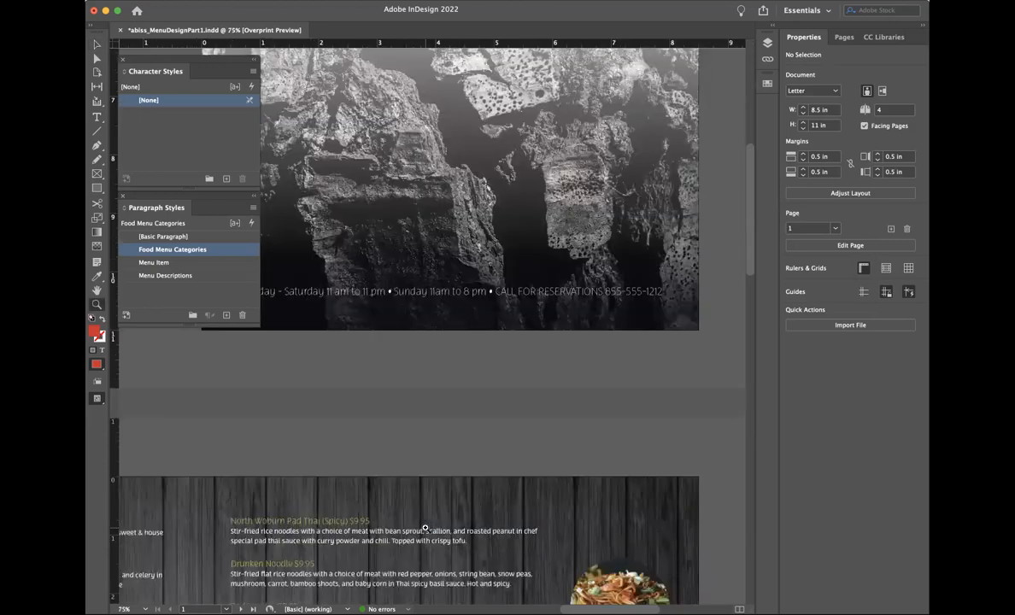
{"action": "scroll", "coordinate": [416, 383], "scroll_direction": "up", "scroll_amount": 5}
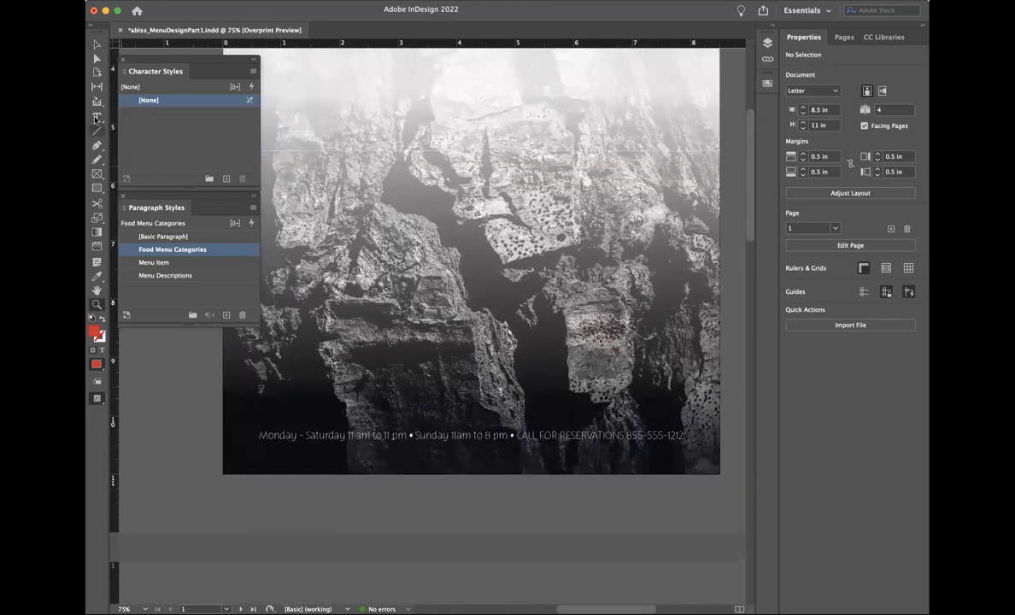
{"action": "left_click", "coordinate": [96, 117]}
Step: Colour the cover's reservation phone number yellow (ffe000), replacing a first red attempt
{"action": "left_click_drag", "start_coordinate": [627, 436], "coordinate": [686, 437]}
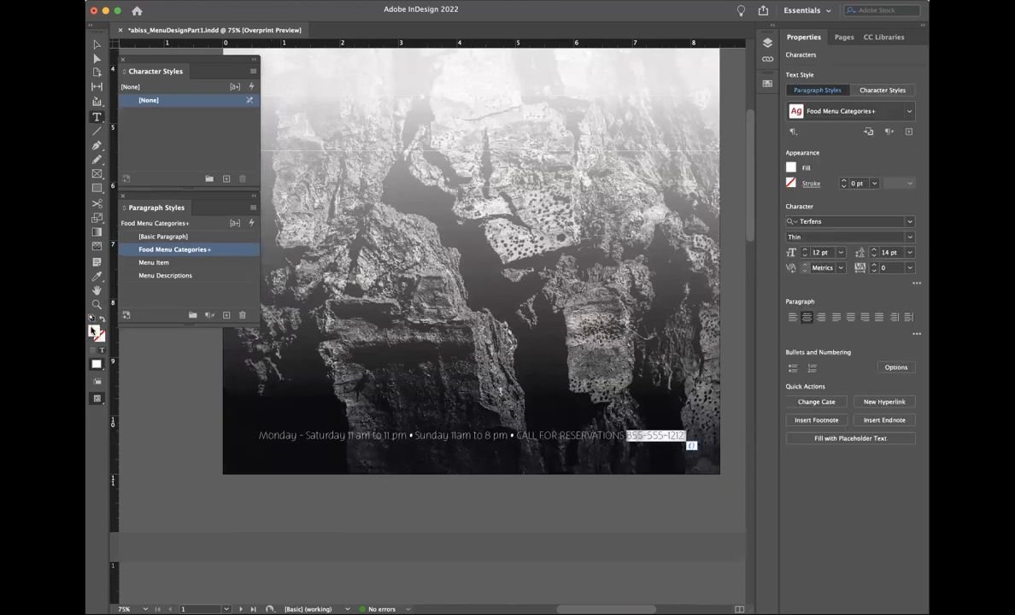
{"action": "double_click", "coordinate": [93, 331]}
{"action": "left_click_drag", "start_coordinate": [540, 331], "coordinate": [435, 412]}
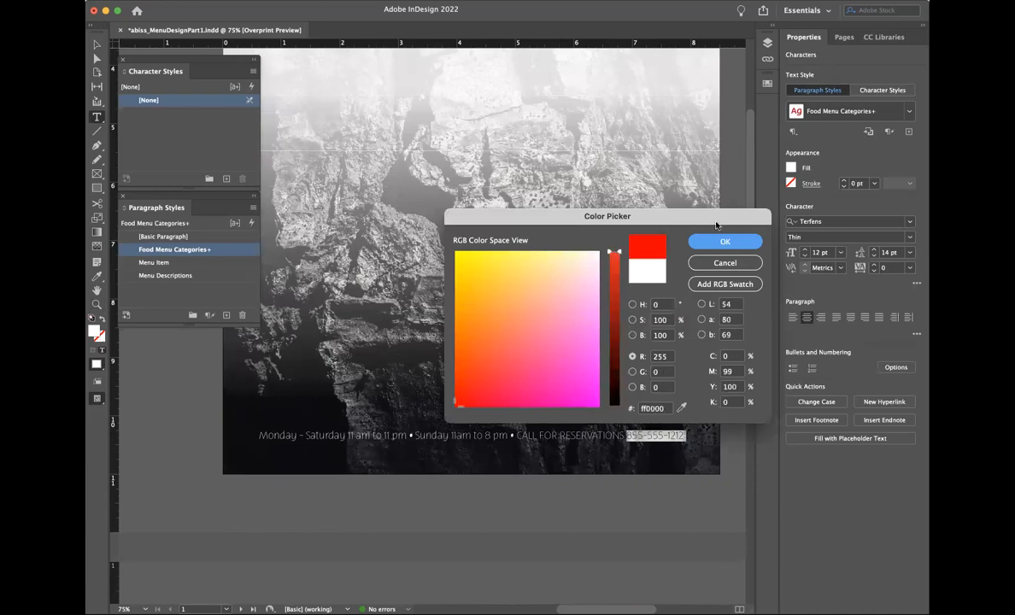
{"action": "key", "text": "Return"}
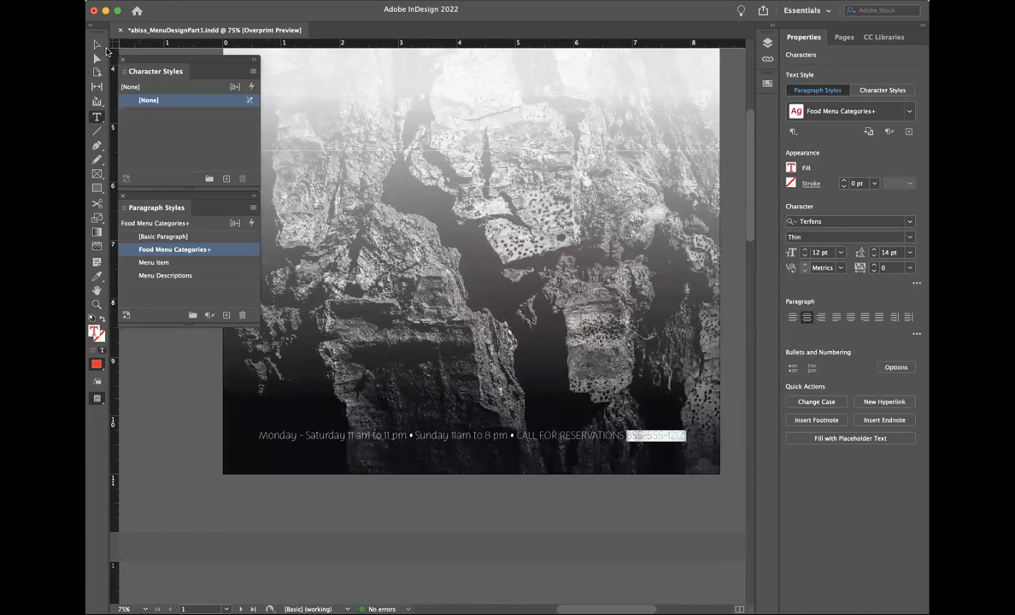
{"action": "double_click", "coordinate": [94, 330]}
{"action": "mouse_move", "coordinate": [495, 288]}
{"action": "left_mouse_down"}
{"action": "mouse_move", "coordinate": [444, 271]}
{"action": "mouse_move", "coordinate": [601, 240]}
{"action": "mouse_move", "coordinate": [460, 257]}
{"action": "mouse_move", "coordinate": [464, 275]}
{"action": "mouse_move", "coordinate": [459, 263]}
{"action": "left_mouse_up"}
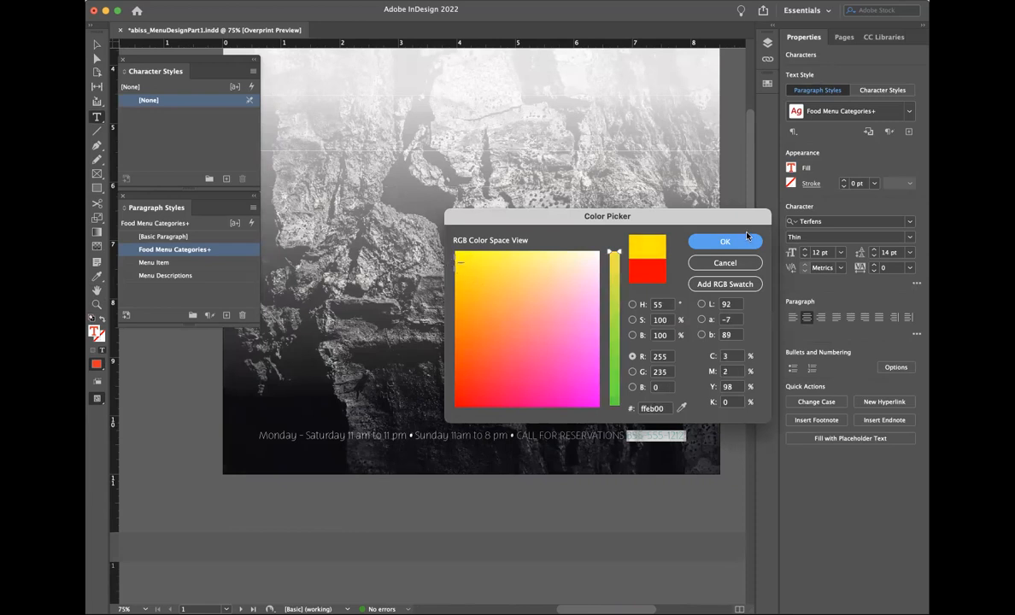
{"action": "left_click", "coordinate": [725, 242]}
{"action": "key", "text": "Escape"}
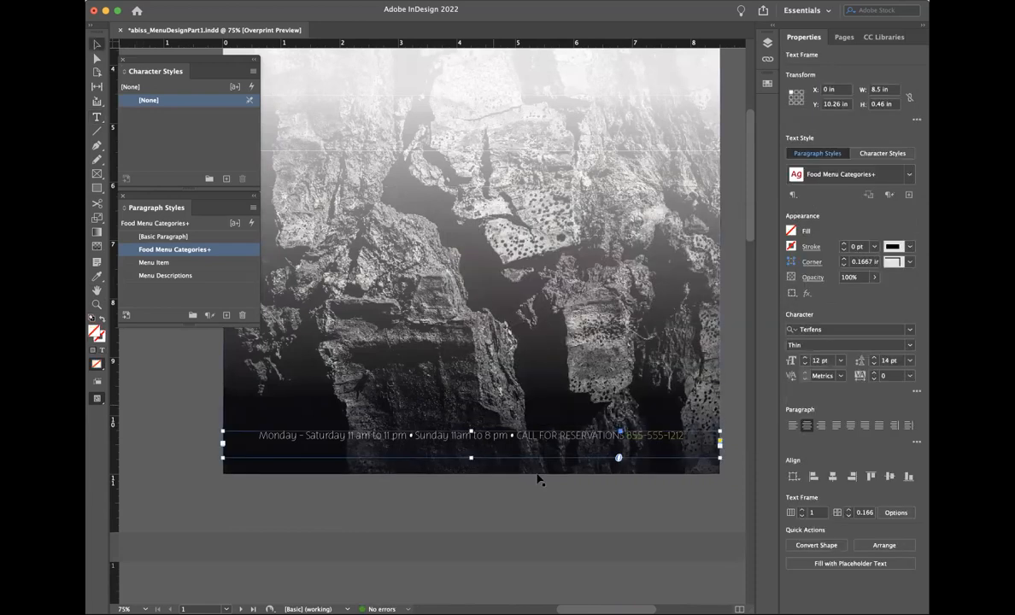
{"action": "left_click", "coordinate": [538, 497]}
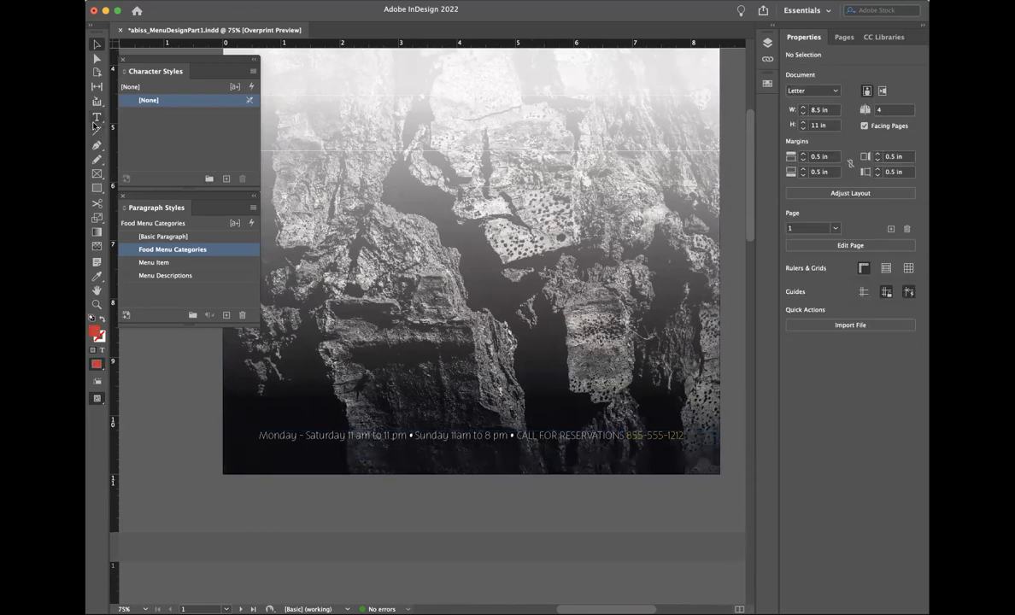
Step: Zoom out to 50% on the cover and try moving the logo, then undo it
{"action": "scroll", "coordinate": [506, 370], "scroll_direction": "up", "scroll_amount": 1}
{"action": "scroll", "coordinate": [507, 370], "scroll_direction": "up", "scroll_amount": 5}
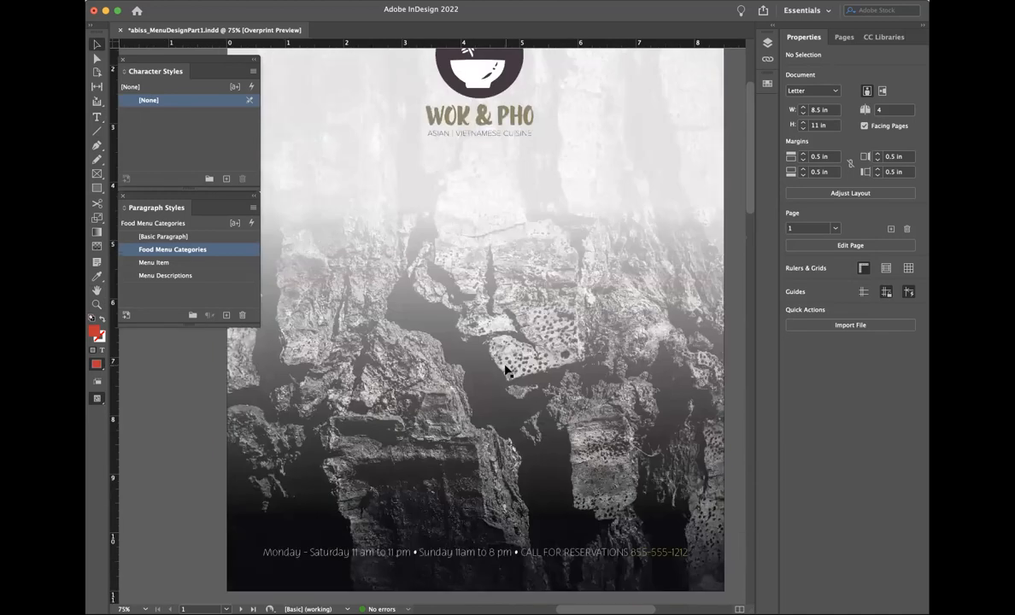
{"action": "key", "text": "super+minus"}
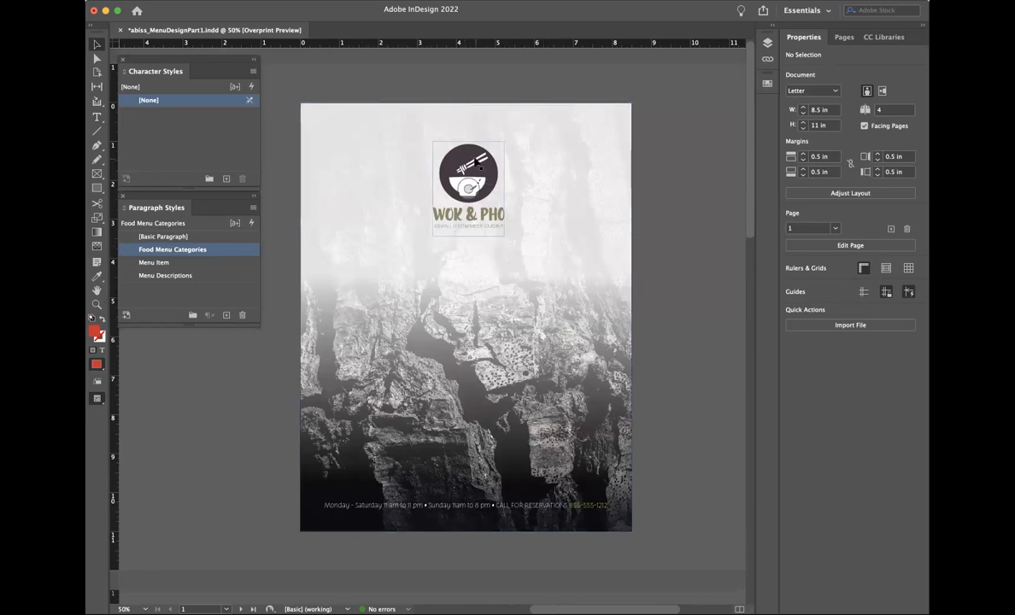
{"action": "left_click_drag", "start_coordinate": [474, 154], "coordinate": [474, 195]}
{"action": "key", "text": "super+z"}
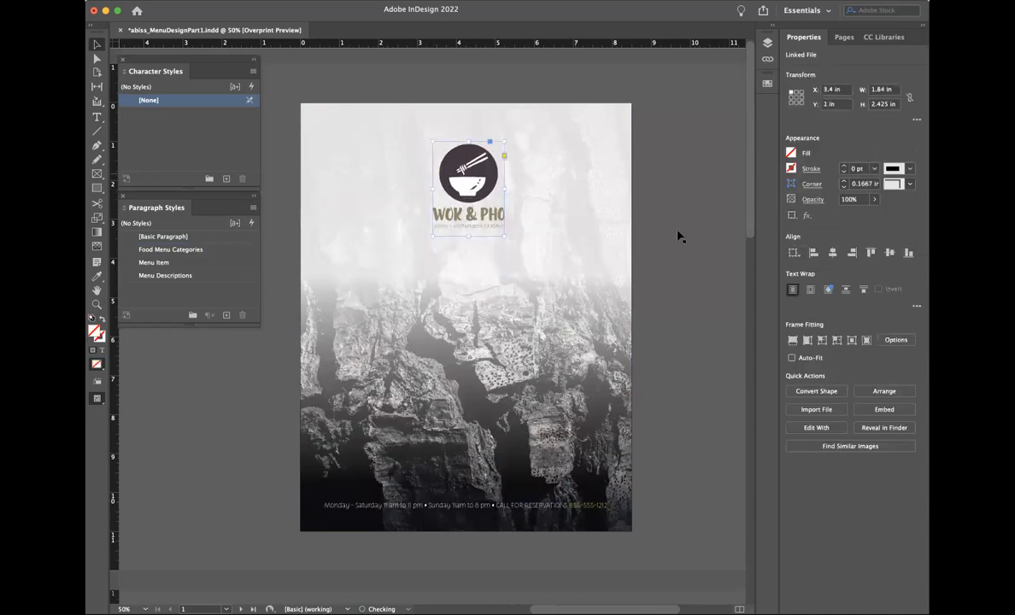
{"action": "left_click", "coordinate": [634, 239]}
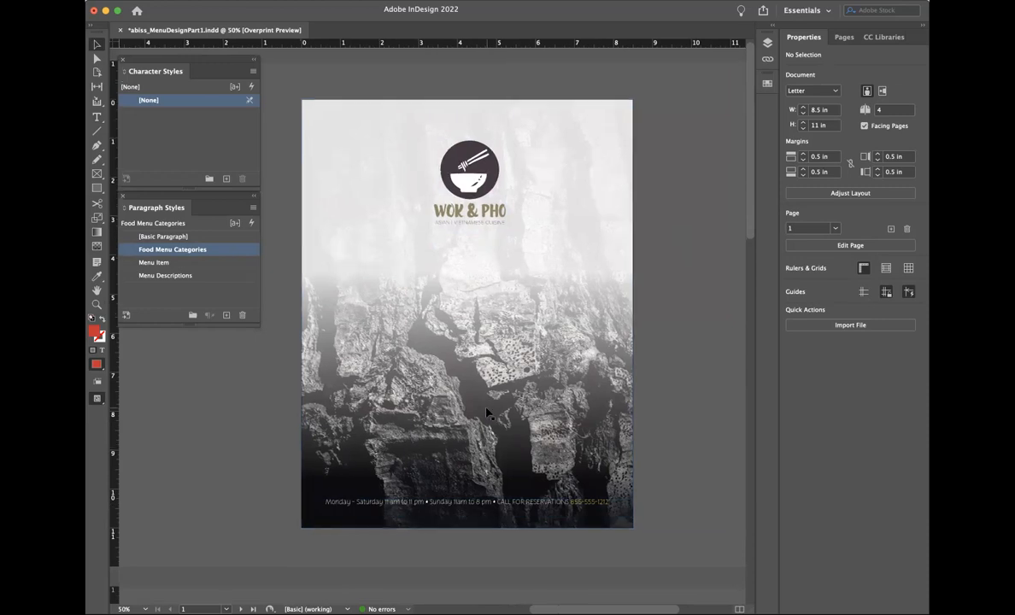
Step: Look over the menu spread, then marquee-select every object on the cover page
{"action": "scroll", "coordinate": [487, 414], "scroll_direction": "down", "scroll_amount": 10}
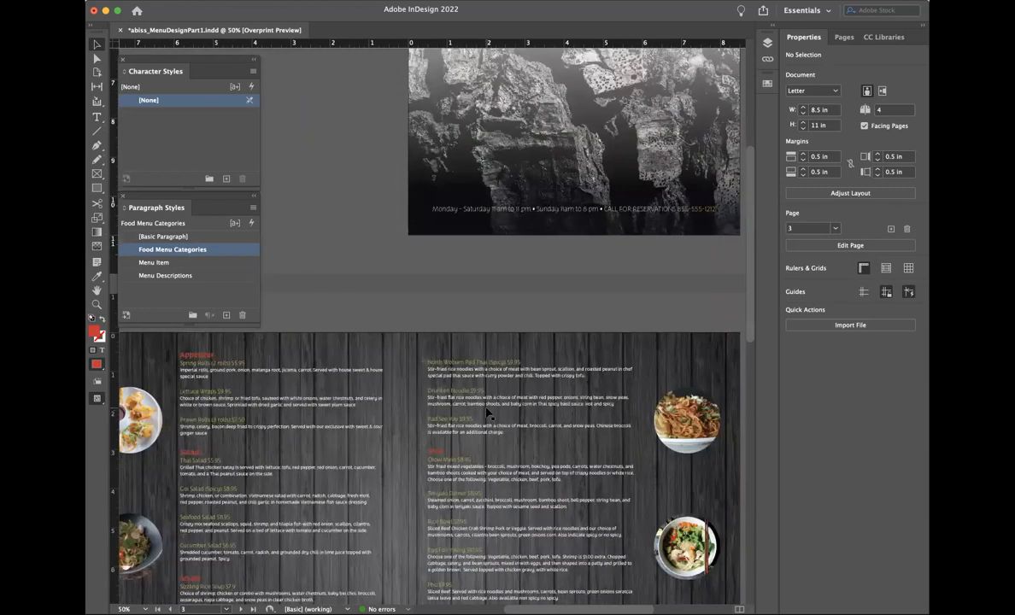
{"action": "scroll", "coordinate": [487, 414], "scroll_direction": "down", "scroll_amount": 3}
{"action": "scroll", "coordinate": [487, 413], "scroll_direction": "down", "scroll_amount": 3}
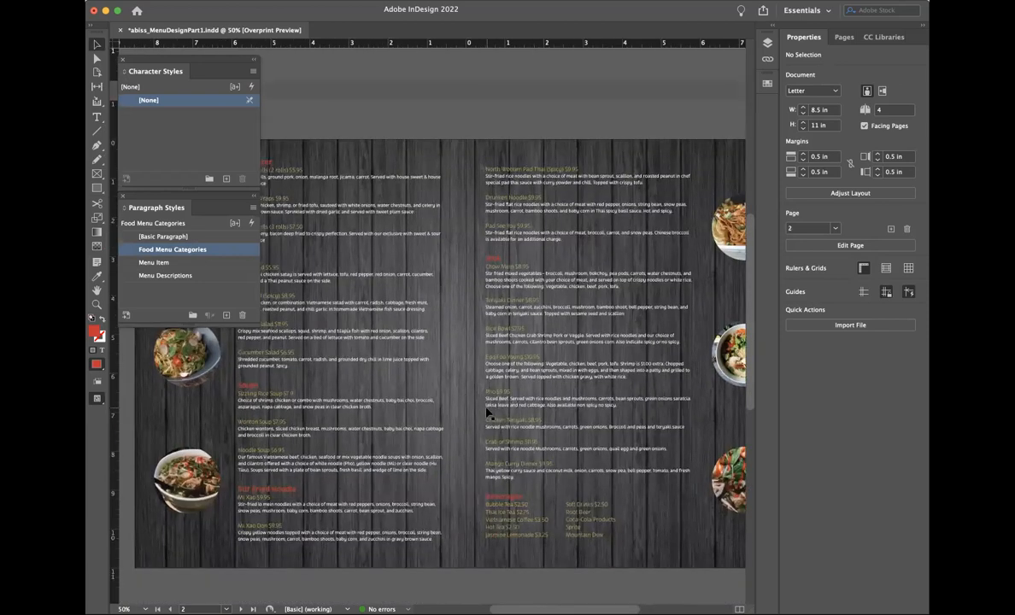
{"action": "scroll", "coordinate": [487, 413], "scroll_direction": "up", "scroll_amount": 2}
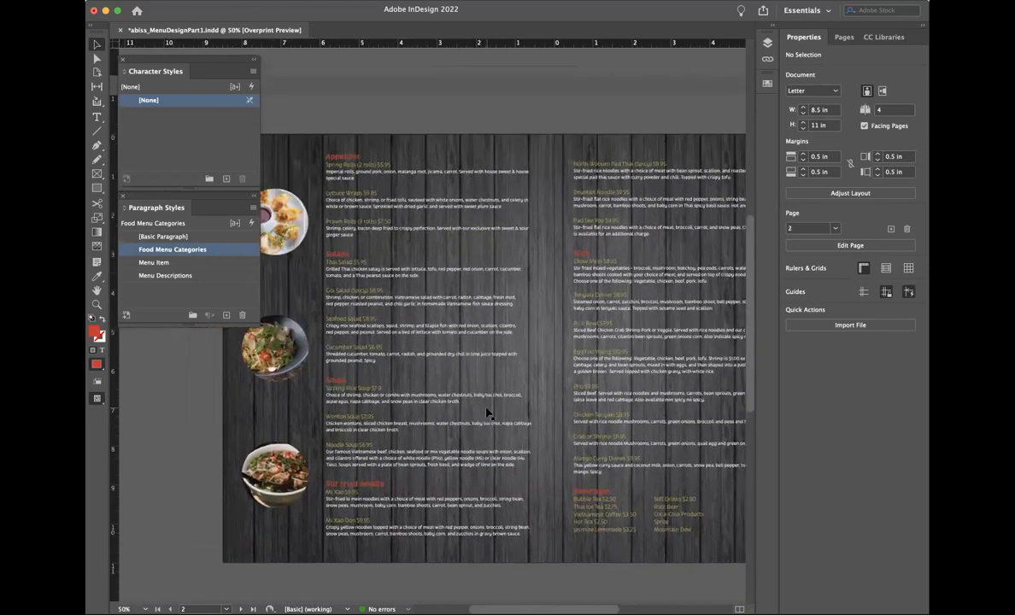
{"action": "scroll", "coordinate": [487, 413], "scroll_direction": "right", "scroll_amount": 1}
{"action": "scroll", "coordinate": [487, 414], "scroll_direction": "down", "scroll_amount": 5}
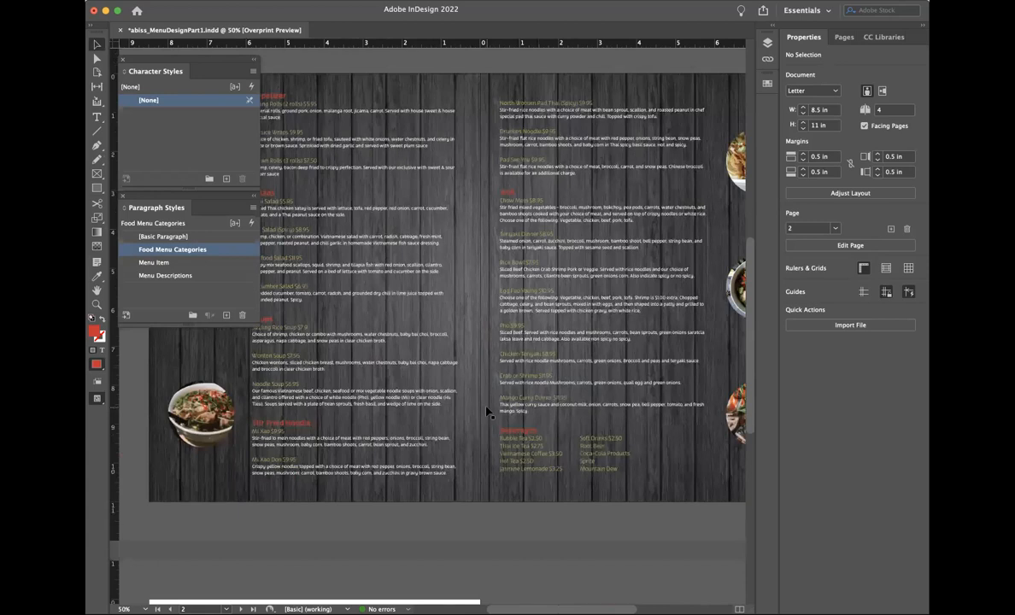
{"action": "scroll", "coordinate": [487, 413], "scroll_direction": "up", "scroll_amount": 5}
{"action": "scroll", "coordinate": [396, 219], "scroll_direction": "up", "scroll_amount": 7}
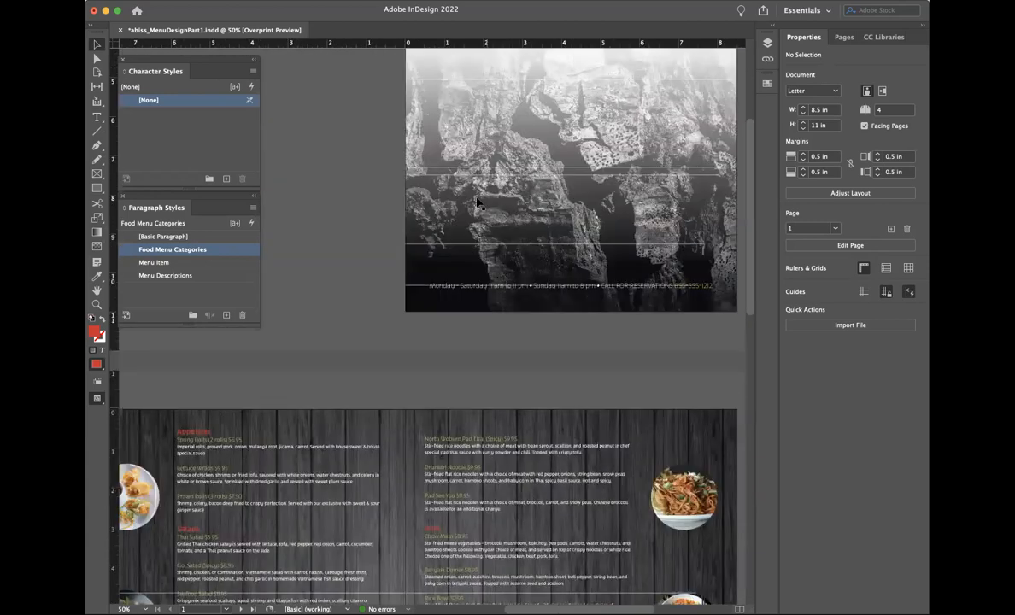
{"action": "scroll", "coordinate": [396, 221], "scroll_direction": "up", "scroll_amount": 4}
{"action": "scroll", "coordinate": [395, 222], "scroll_direction": "up", "scroll_amount": 2}
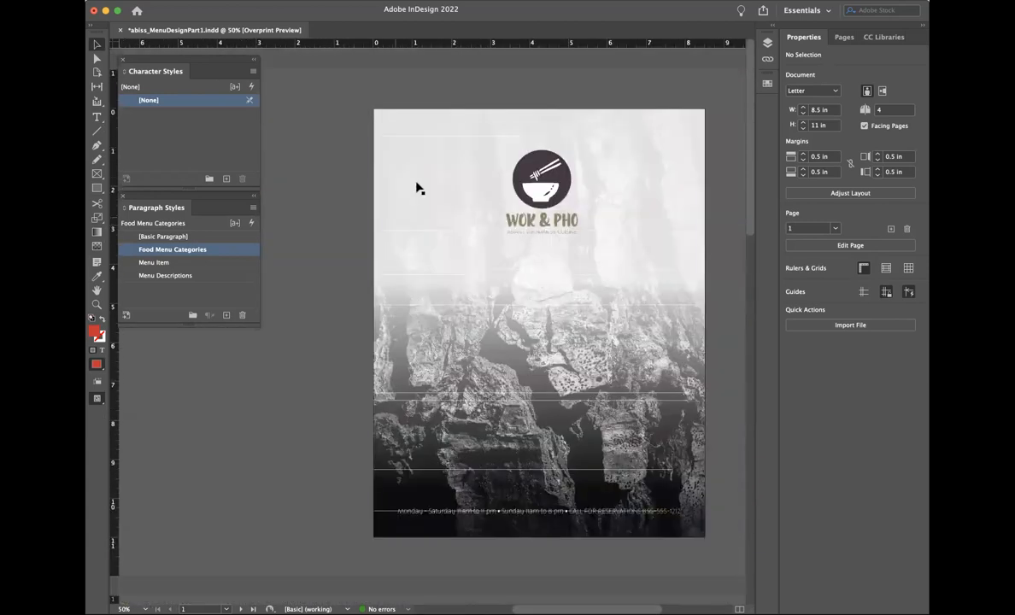
{"action": "left_click", "coordinate": [417, 185]}
{"action": "left_click_drag", "start_coordinate": [331, 176], "coordinate": [400, 276]}
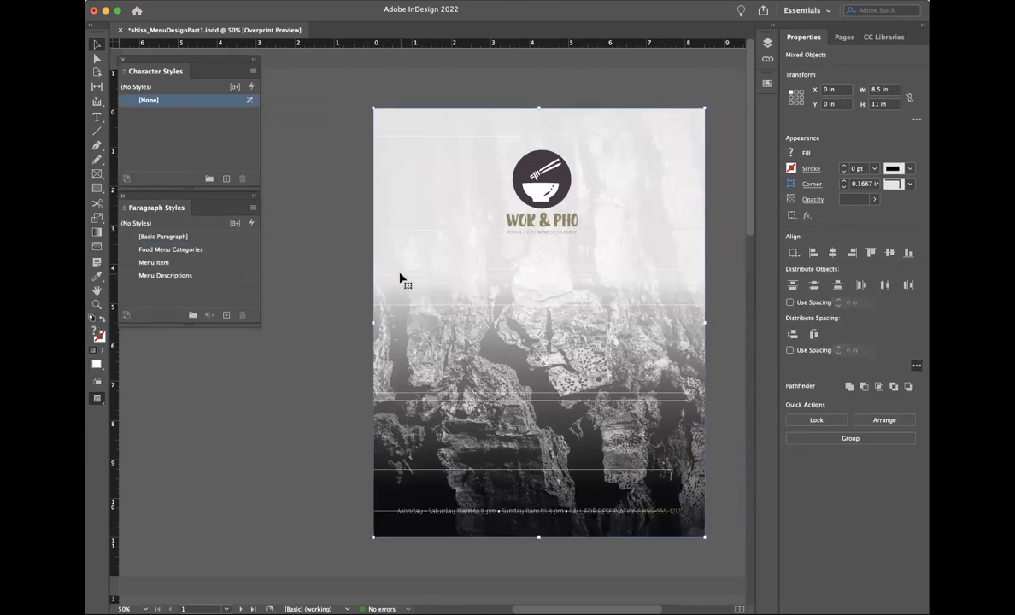
Step: Scroll down to the blank page 4
{"action": "scroll", "coordinate": [400, 278], "scroll_direction": "down", "scroll_amount": 5}
{"action": "scroll", "coordinate": [400, 278], "scroll_direction": "left", "scroll_amount": 5}
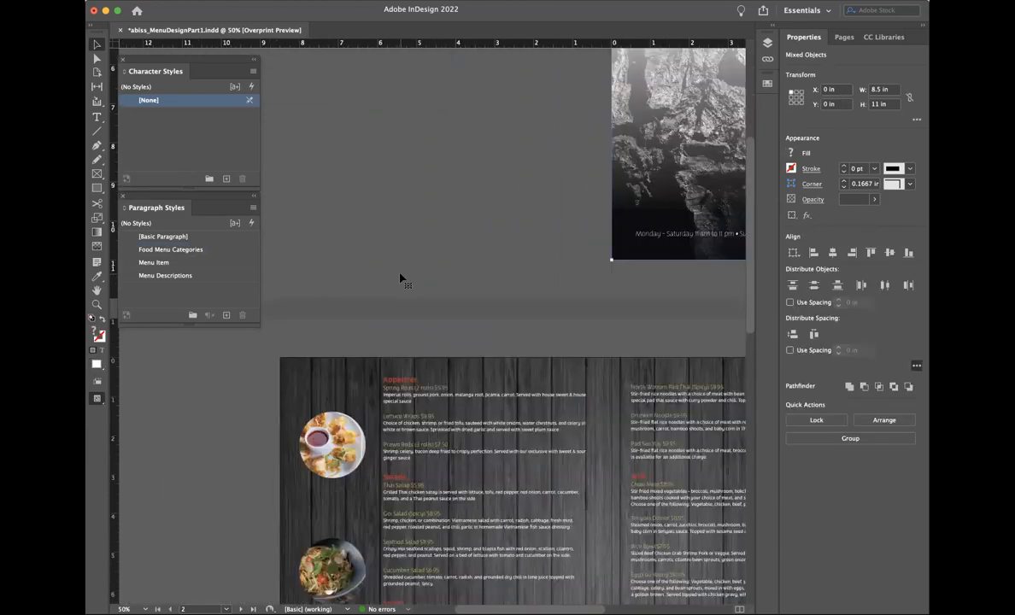
{"action": "scroll", "coordinate": [400, 278], "scroll_direction": "down", "scroll_amount": 15}
{"action": "scroll", "coordinate": [400, 277], "scroll_direction": "left", "scroll_amount": 2}
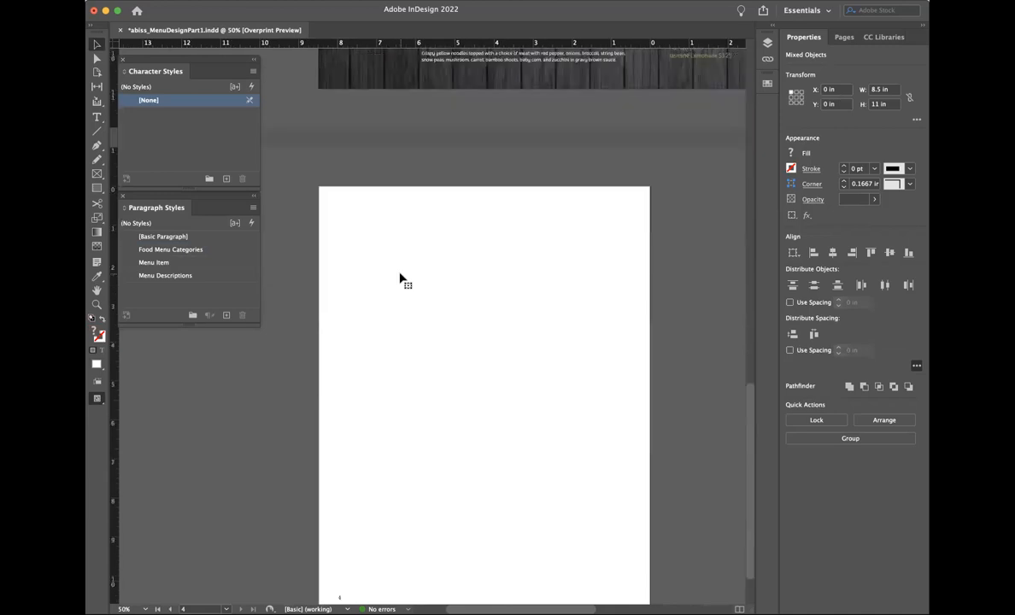
Step: Paste the cover artwork onto page 4, align it to the page, and delete the foggy top image
{"action": "key", "text": "super+v"}
{"action": "left_click_drag", "start_coordinate": [479, 181], "coordinate": [577, 177]}
{"action": "left_click", "coordinate": [686, 195]}
{"action": "left_click", "coordinate": [573, 146]}
{"action": "key", "text": "Delete"}
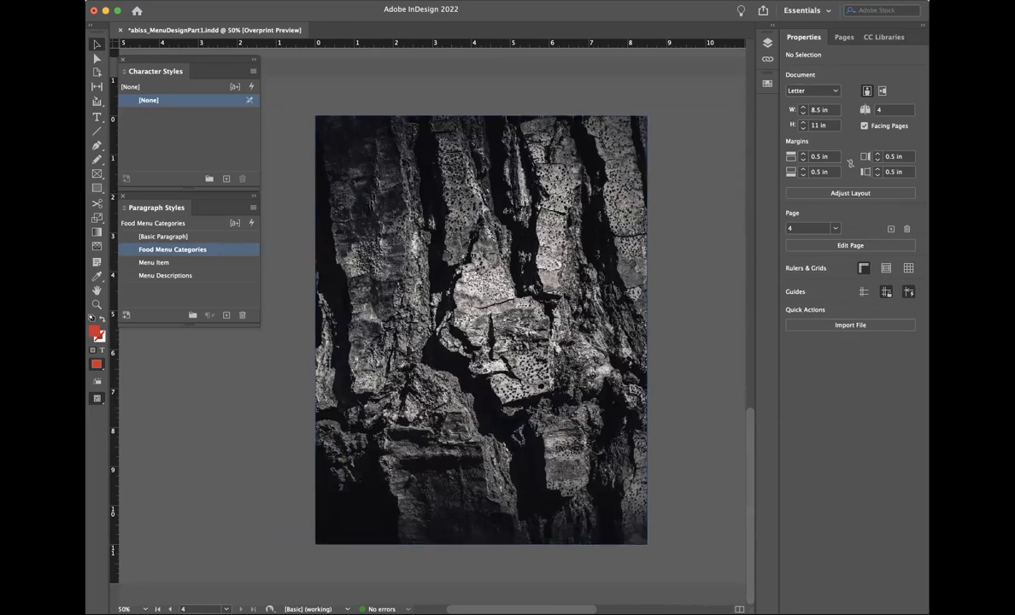
{"action": "key", "text": "super+Tab"}
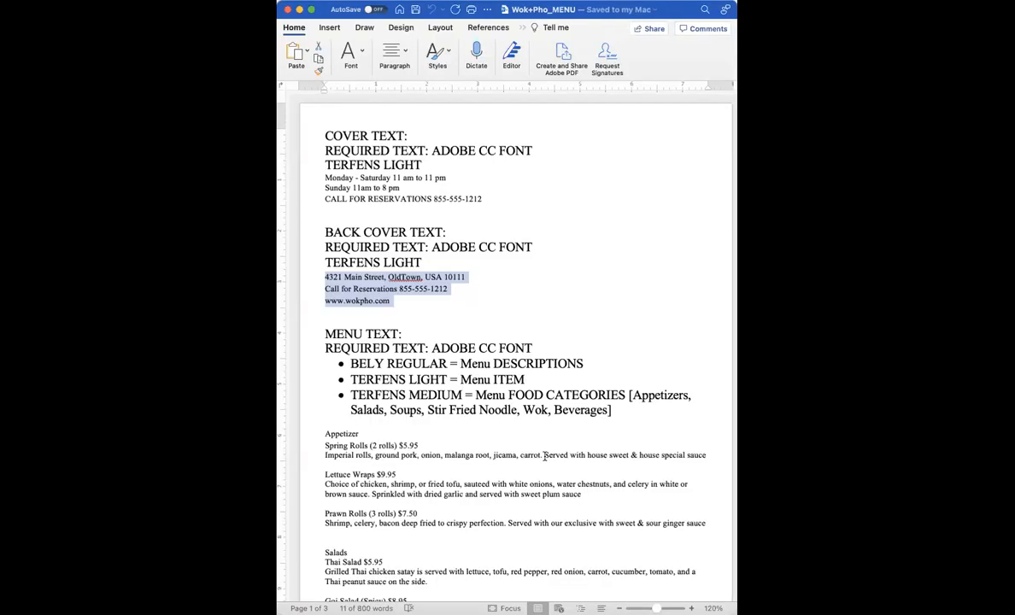
Step: In Word, select the three back-cover address, reservation and website lines
{"action": "left_click", "coordinate": [410, 396]}
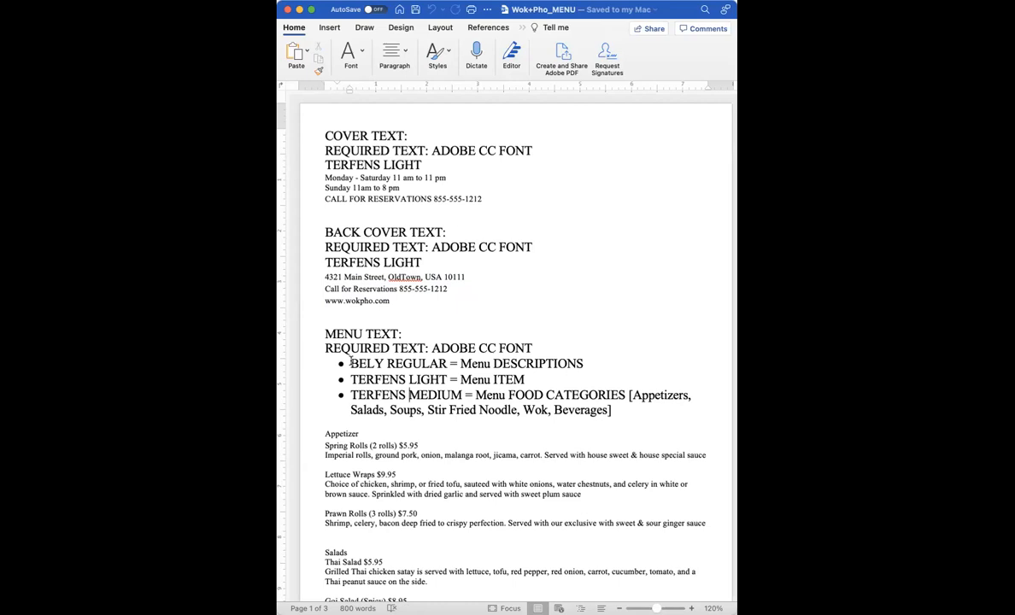
{"action": "left_click_drag", "start_coordinate": [326, 277], "coordinate": [397, 299]}
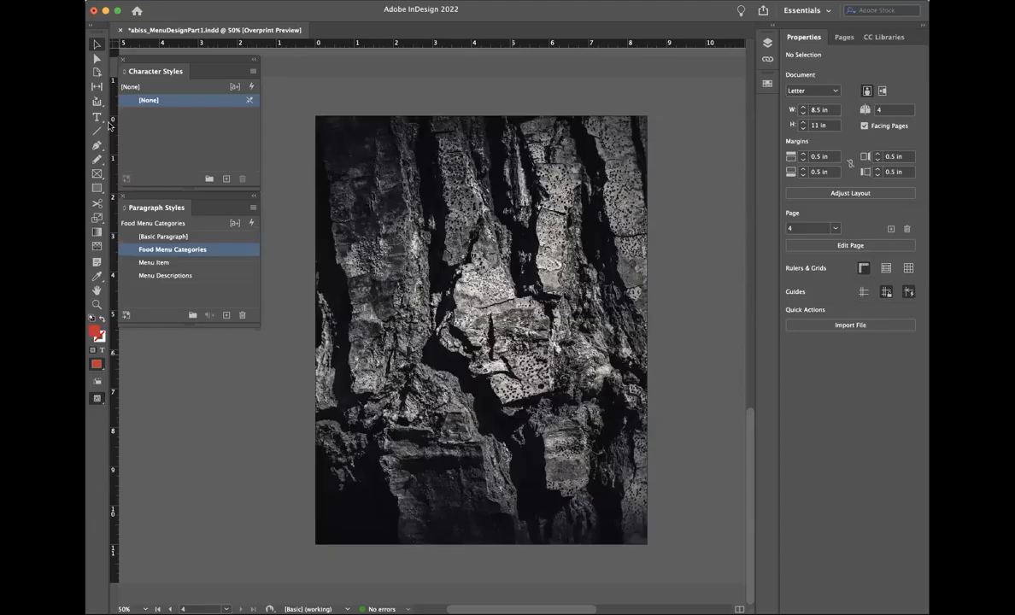
Step: Paste the contact text into a new frame near the page bottom, white and 12 pt
{"action": "left_click", "coordinate": [97, 117]}
{"action": "left_click_drag", "start_coordinate": [334, 503], "coordinate": [620, 535]}
{"action": "key", "text": "super+v"}
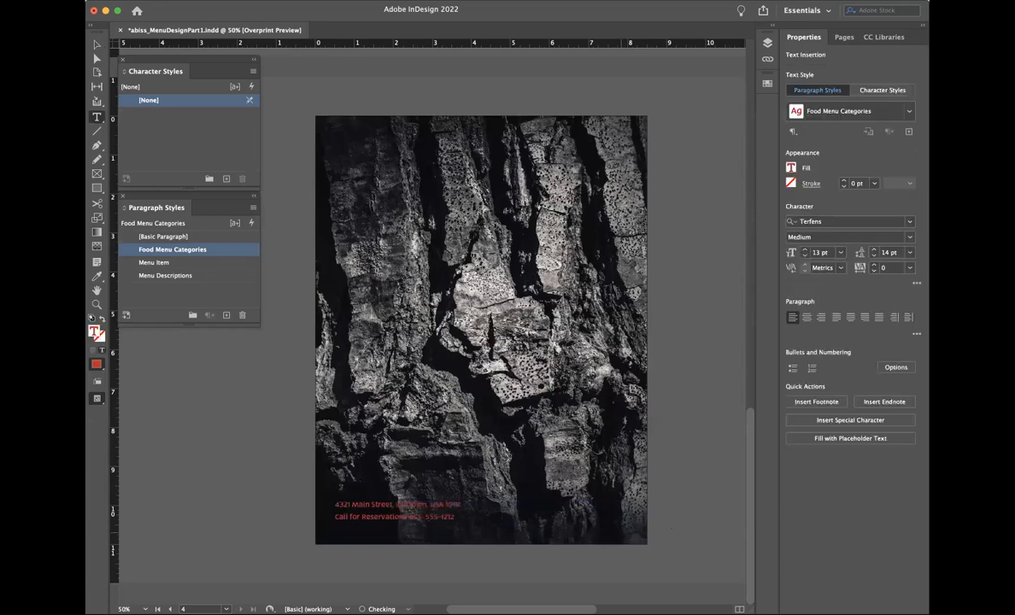
{"action": "key", "text": "super+a"}
{"action": "double_click", "coordinate": [94, 331]}
{"action": "left_click_drag", "start_coordinate": [557, 278], "coordinate": [617, 227]}
{"action": "left_click", "coordinate": [738, 240]}
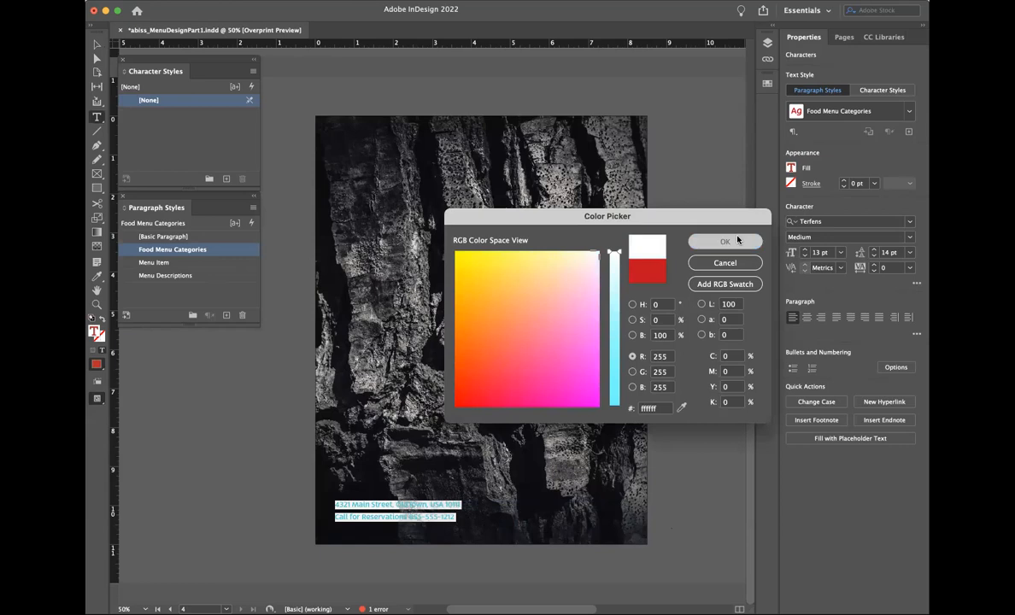
{"action": "left_click", "coordinate": [840, 253]}
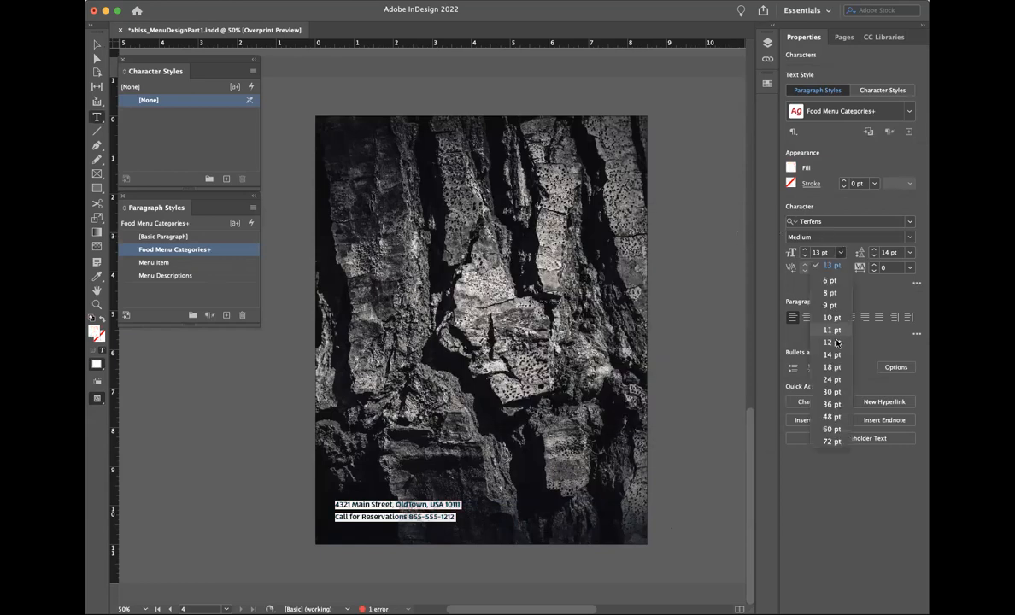
{"action": "left_click", "coordinate": [781, 318]}
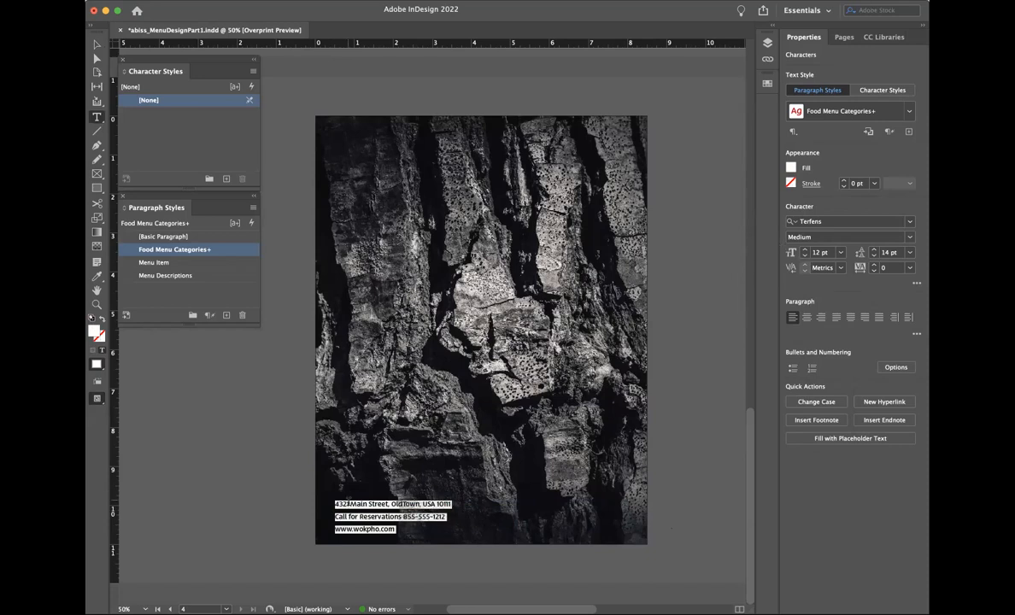
Step: Compare the contact text's font with the styling of the cover's hours line
{"action": "left_click", "coordinate": [351, 511]}
{"action": "key", "text": "super+a"}
{"action": "left_click", "coordinate": [823, 221]}
{"action": "scroll", "coordinate": [628, 316], "scroll_direction": "up", "scroll_amount": 2}
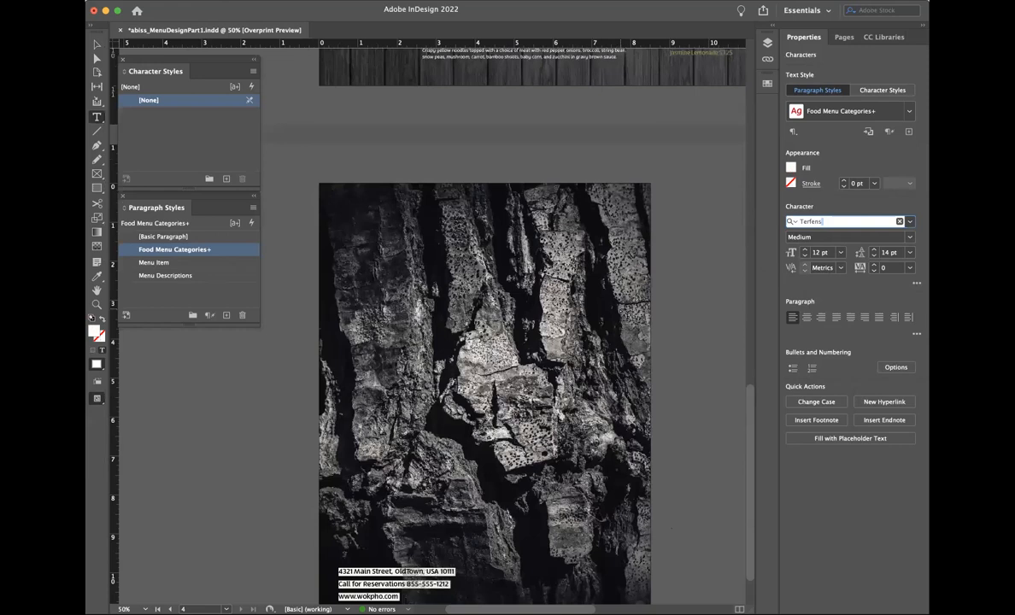
{"action": "scroll", "coordinate": [530, 333], "scroll_direction": "up", "scroll_amount": 10}
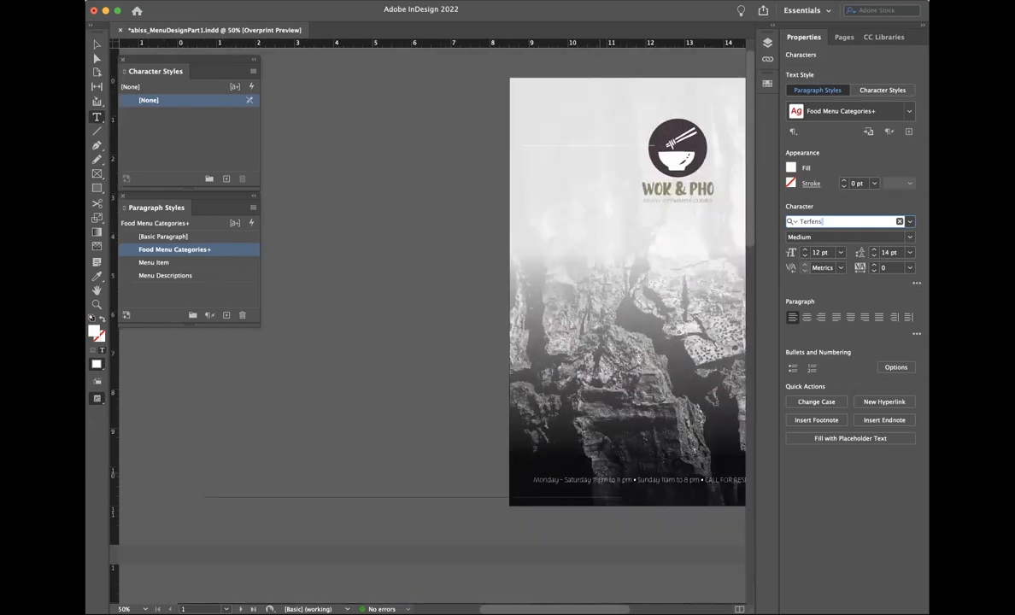
{"action": "triple_click", "coordinate": [612, 480]}
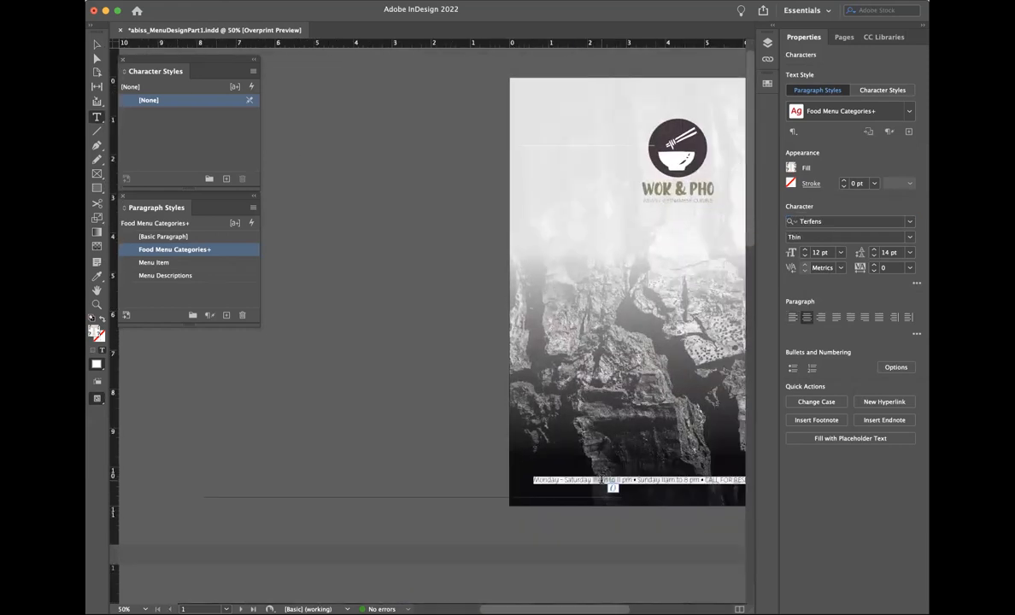
Step: Set all three back-page contact lines to the Thin font weight
{"action": "scroll", "coordinate": [612, 484], "scroll_direction": "down", "scroll_amount": 8}
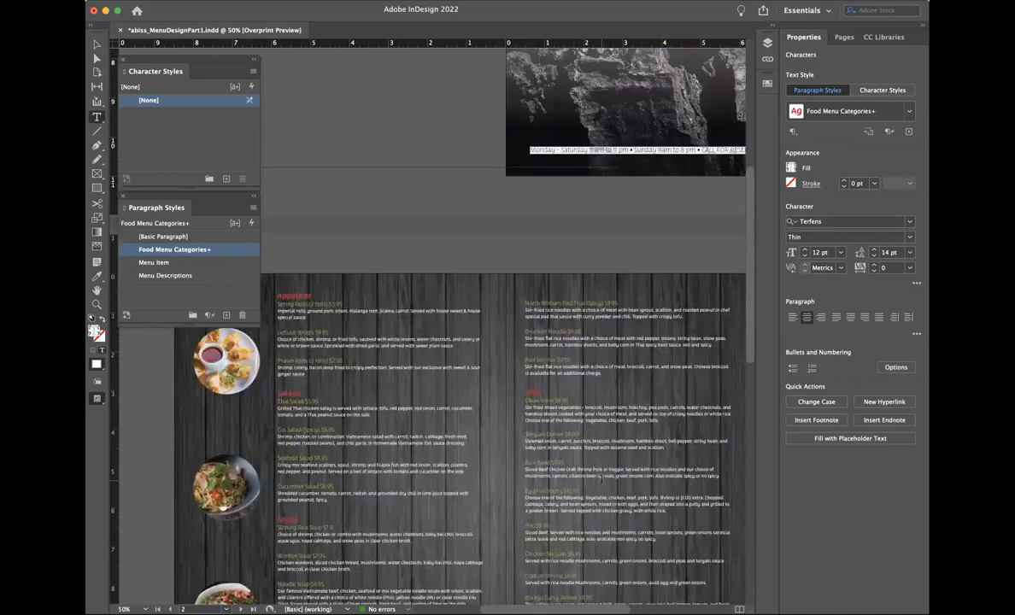
{"action": "scroll", "coordinate": [602, 480], "scroll_direction": "down", "scroll_amount": 6}
{"action": "scroll", "coordinate": [601, 479], "scroll_direction": "down", "scroll_amount": 5}
{"action": "scroll", "coordinate": [602, 479], "scroll_direction": "left", "scroll_amount": 2}
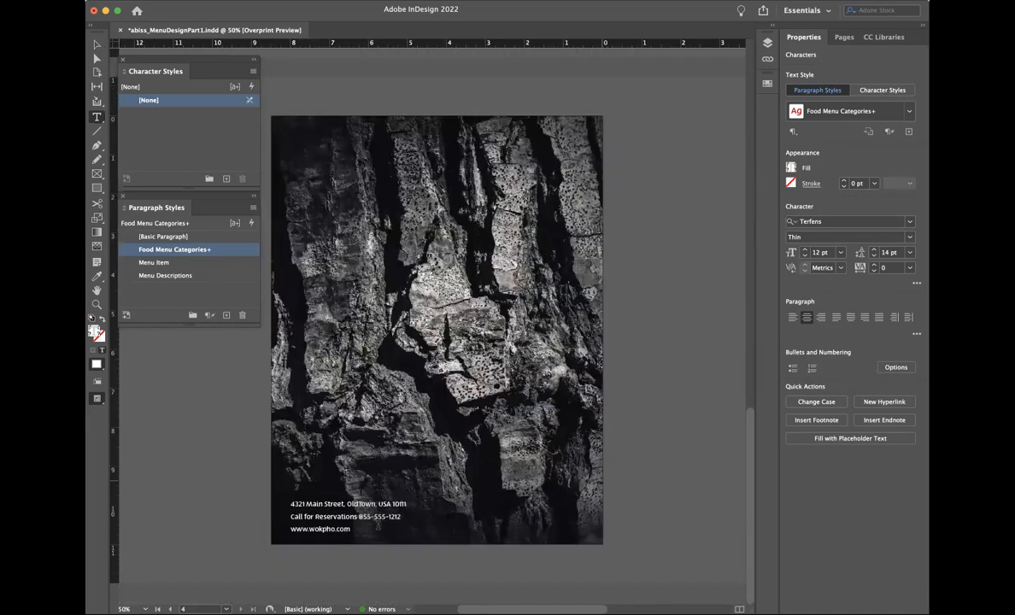
{"action": "triple_click", "coordinate": [361, 518]}
{"action": "key", "text": "super+a"}
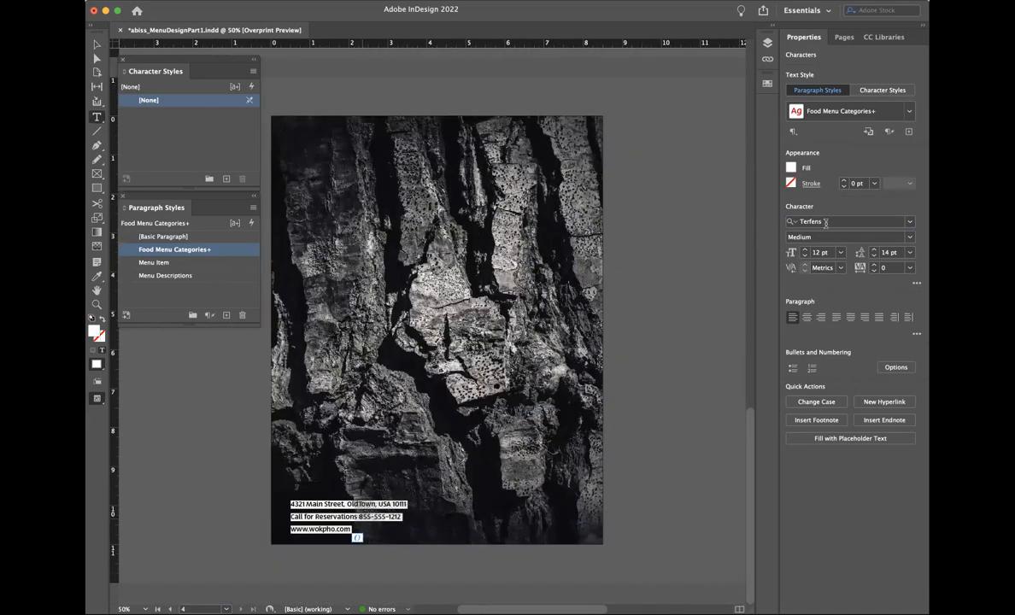
{"action": "left_click", "coordinate": [847, 236]}
{"action": "left_click", "coordinate": [898, 248]}
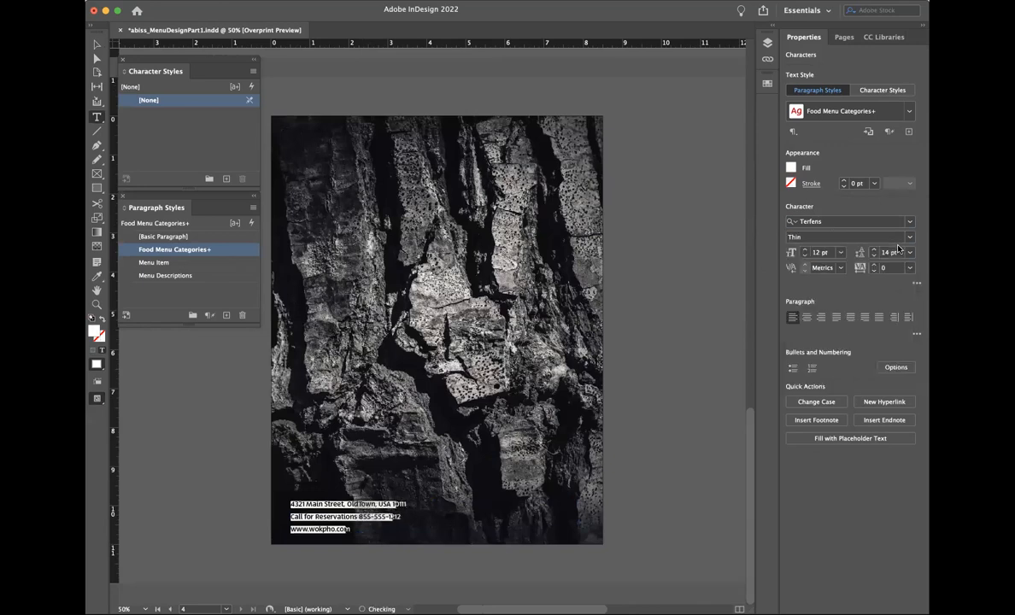
Step: Join the contact lines into one line separated by • bullets
{"action": "left_click", "coordinate": [291, 517]}
{"action": "key", "text": "BackSpace"}
{"action": "type", "text": "•"}
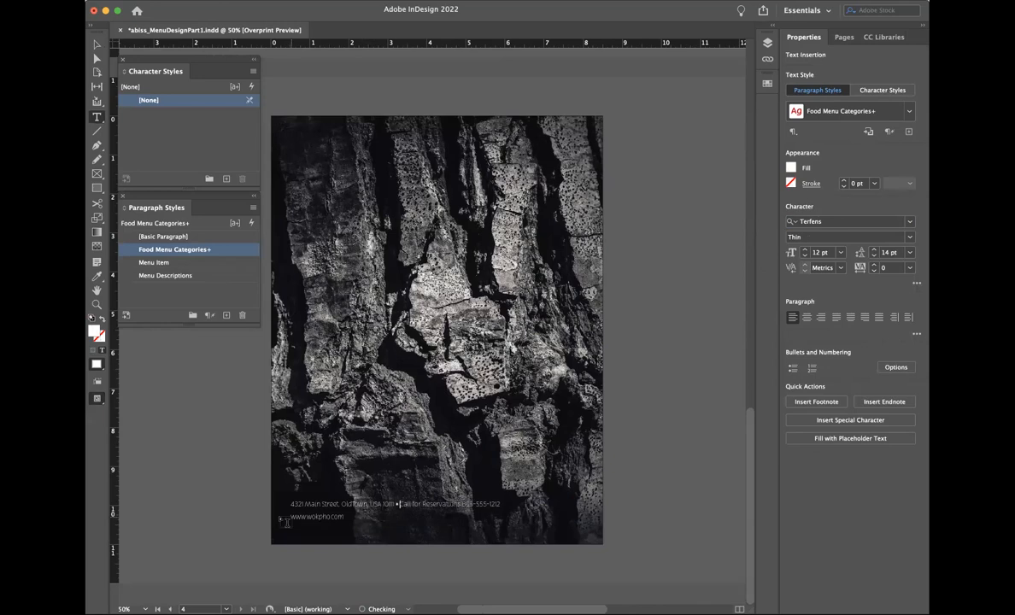
{"action": "key", "text": "BackSpace"}
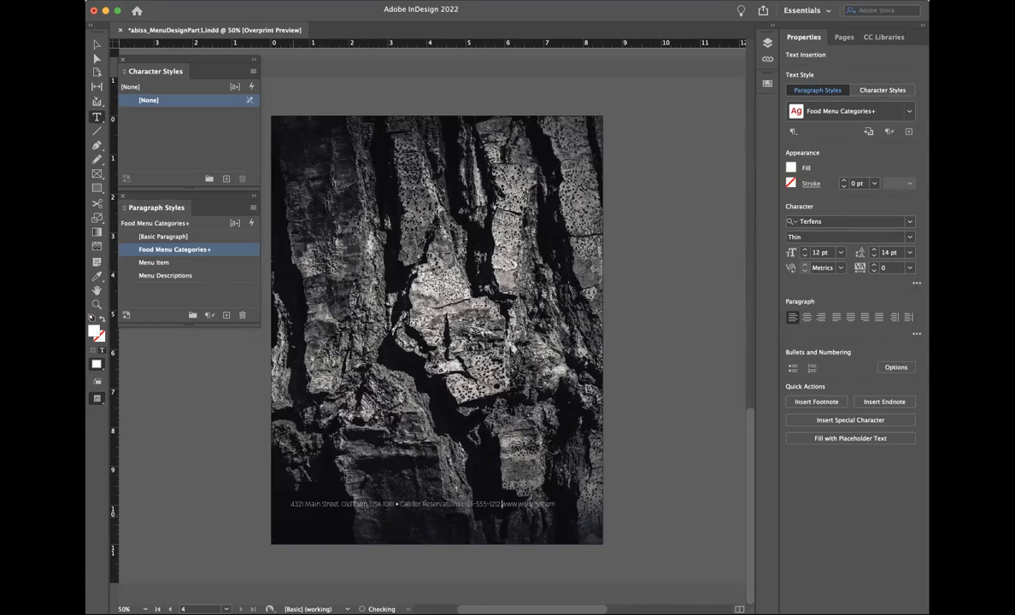
{"action": "type", "text": "•"}
{"action": "left_click", "coordinate": [97, 45]}
Step: Shrink the contact frame to one line, centre its text, and stretch it to both page edges
{"action": "left_click_drag", "start_coordinate": [434, 531], "coordinate": [458, 520]}
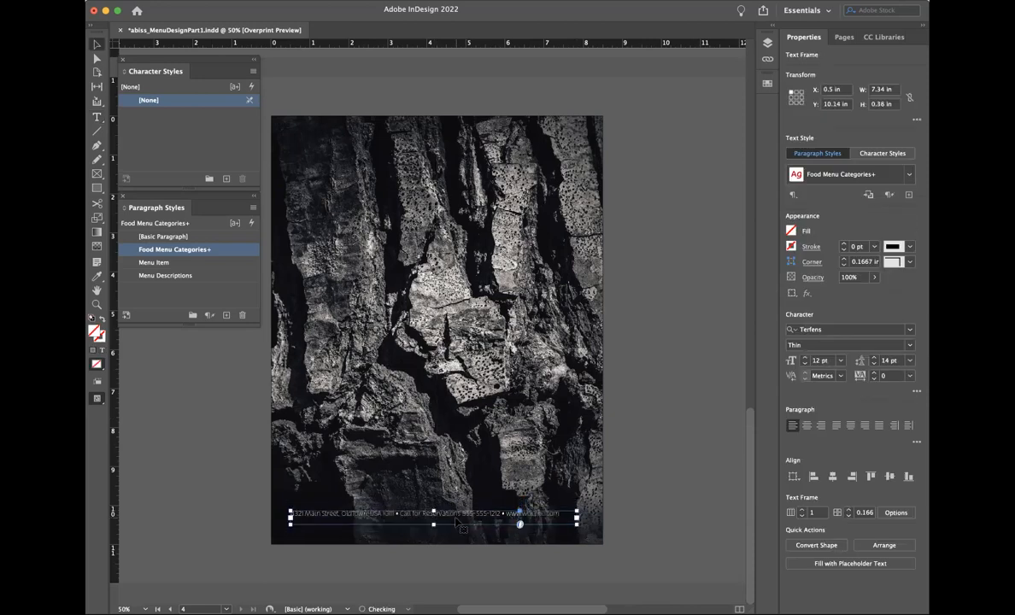
{"action": "key", "text": "super+shift+c"}
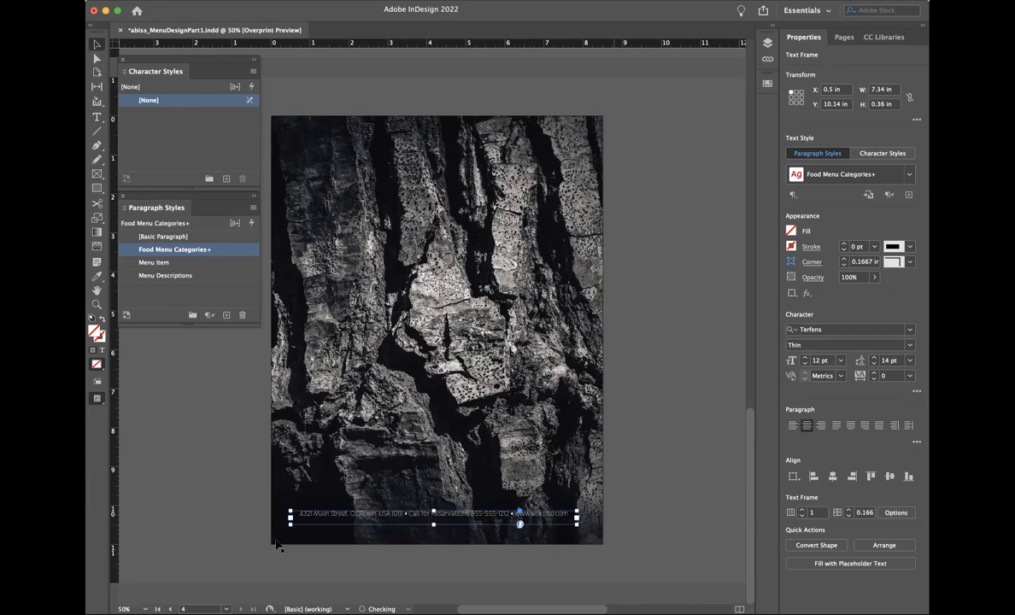
{"action": "left_click_drag", "start_coordinate": [273, 518], "coordinate": [271, 517]}
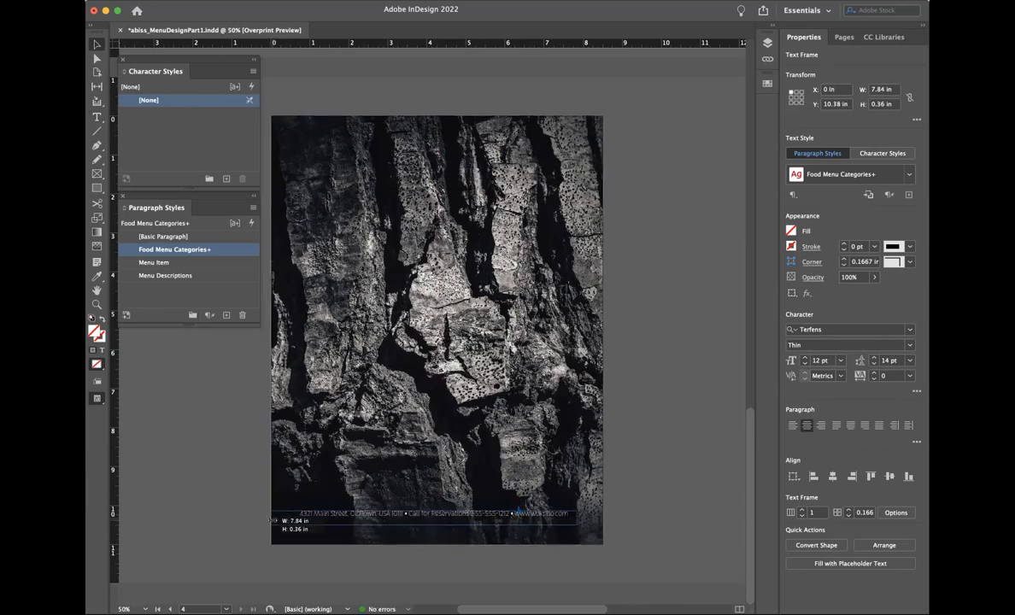
{"action": "left_click_drag", "start_coordinate": [578, 520], "coordinate": [602, 517]}
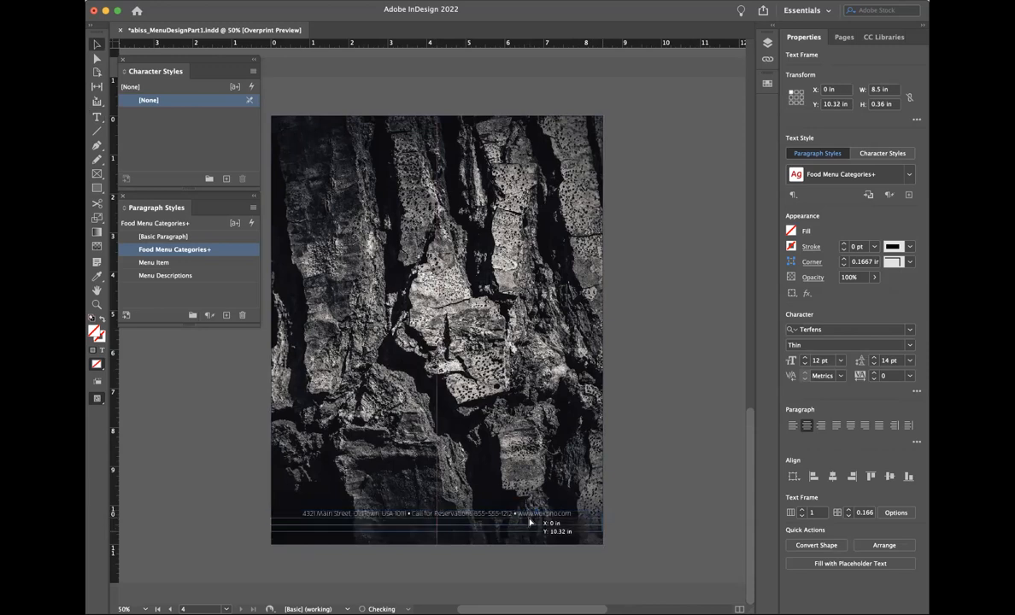
{"action": "left_click", "coordinate": [652, 492]}
Step: Check the cover footer's position, then set the contact frame's Y to 10.36 in
{"action": "scroll", "coordinate": [653, 493], "scroll_direction": "up", "scroll_amount": 3}
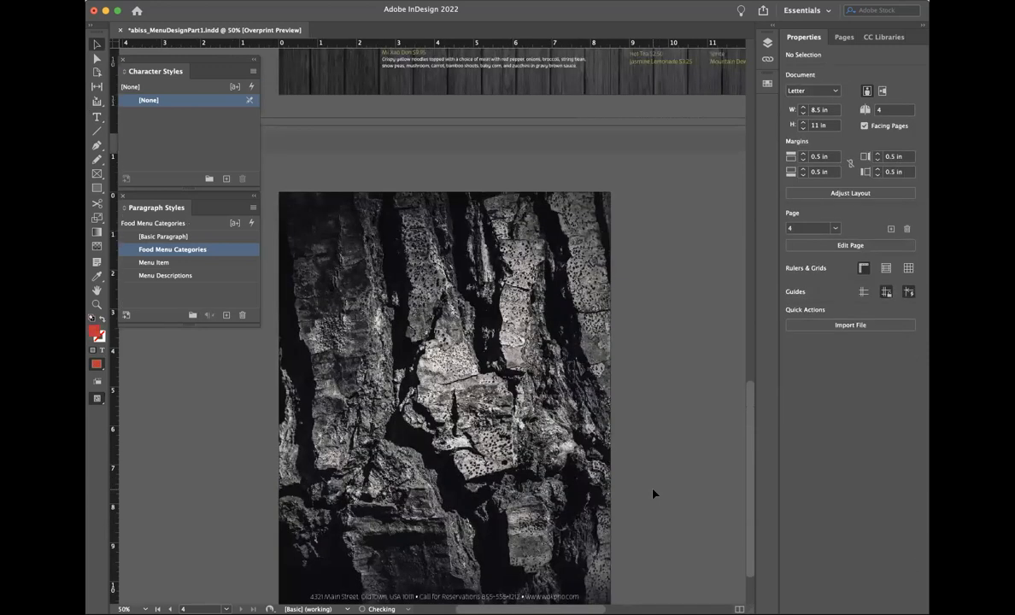
{"action": "scroll", "coordinate": [653, 494], "scroll_direction": "up", "scroll_amount": 12}
{"action": "left_click", "coordinate": [658, 516]}
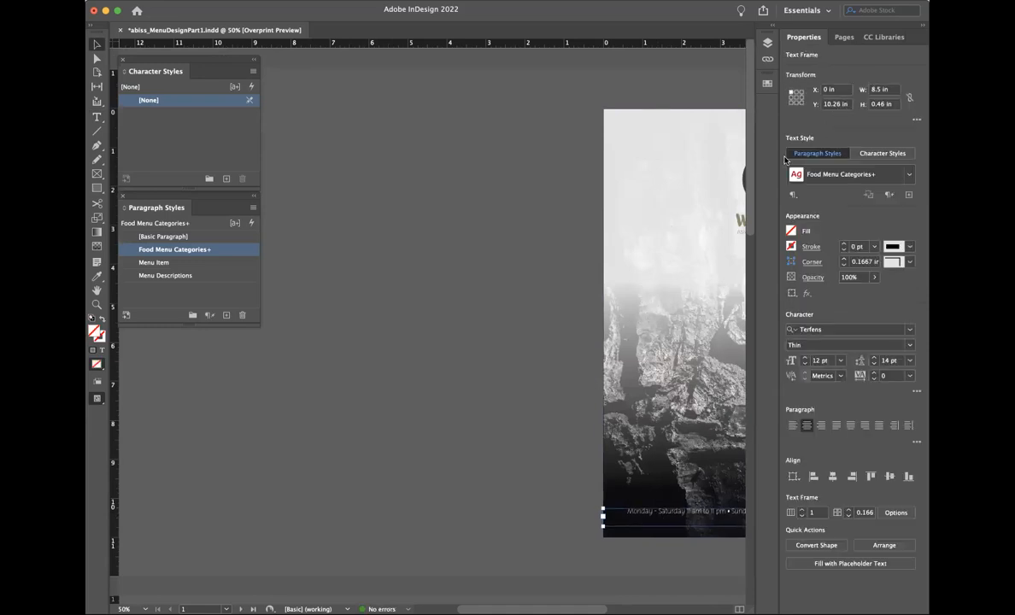
{"action": "scroll", "coordinate": [633, 270], "scroll_direction": "down", "scroll_amount": 1}
{"action": "scroll", "coordinate": [633, 270], "scroll_direction": "down", "scroll_amount": 10}
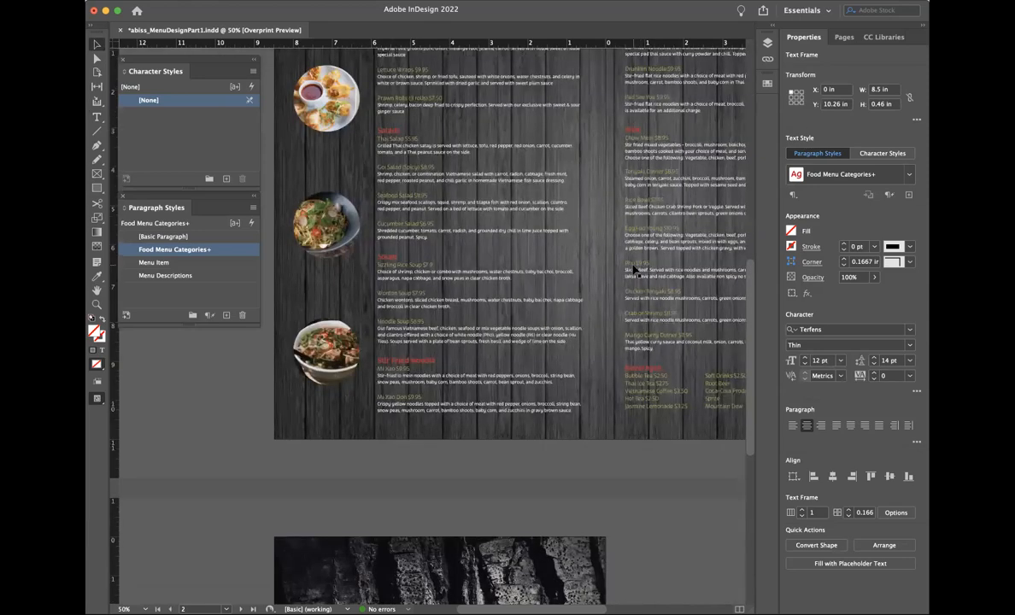
{"action": "scroll", "coordinate": [634, 270], "scroll_direction": "down", "scroll_amount": 5}
{"action": "scroll", "coordinate": [592, 273], "scroll_direction": "down", "scroll_amount": 3}
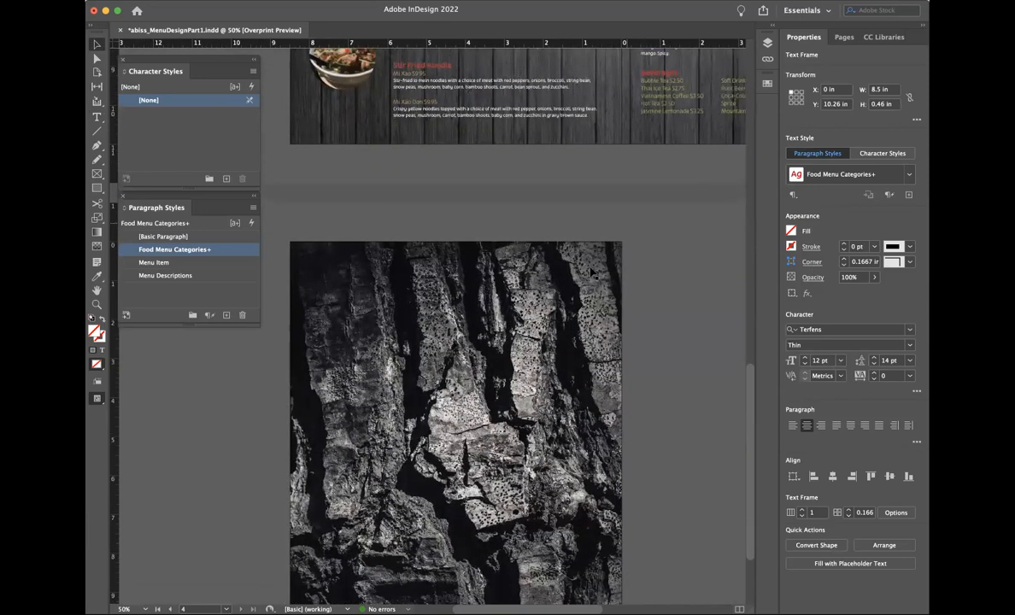
{"action": "scroll", "coordinate": [593, 274], "scroll_direction": "down", "scroll_amount": 3}
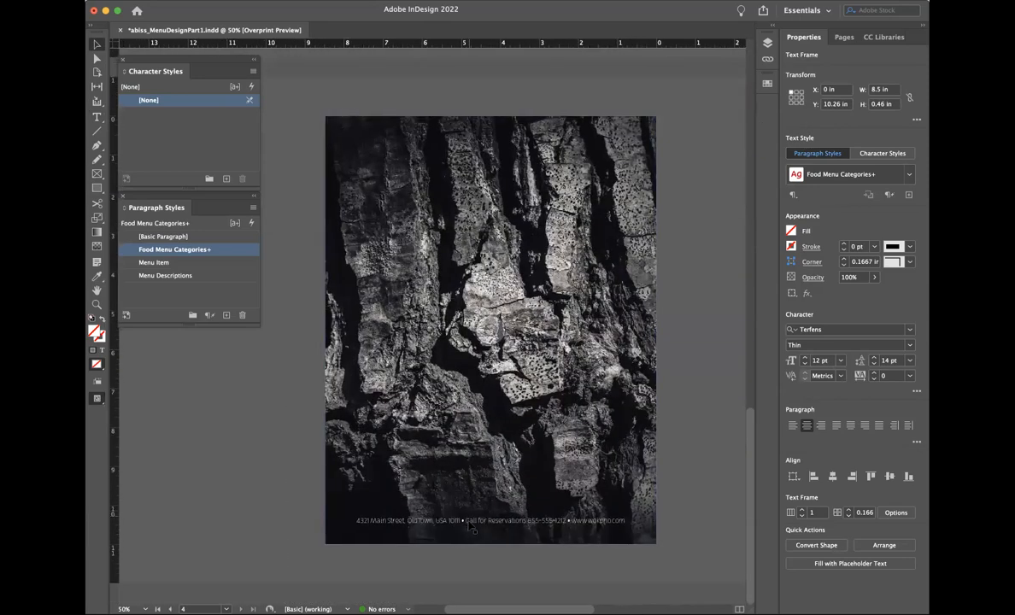
{"action": "left_click", "coordinate": [474, 526]}
{"action": "left_click_drag", "start_coordinate": [836, 106], "coordinate": [851, 105]}
{"action": "type", "text": "6"}
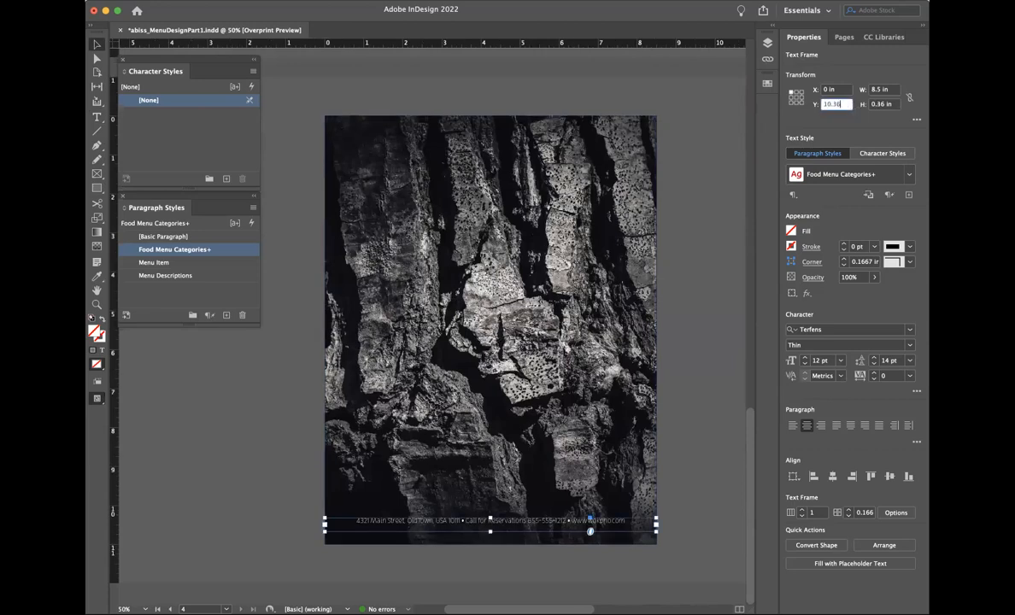
{"action": "key", "text": "Return"}
{"action": "left_click", "coordinate": [694, 327]}
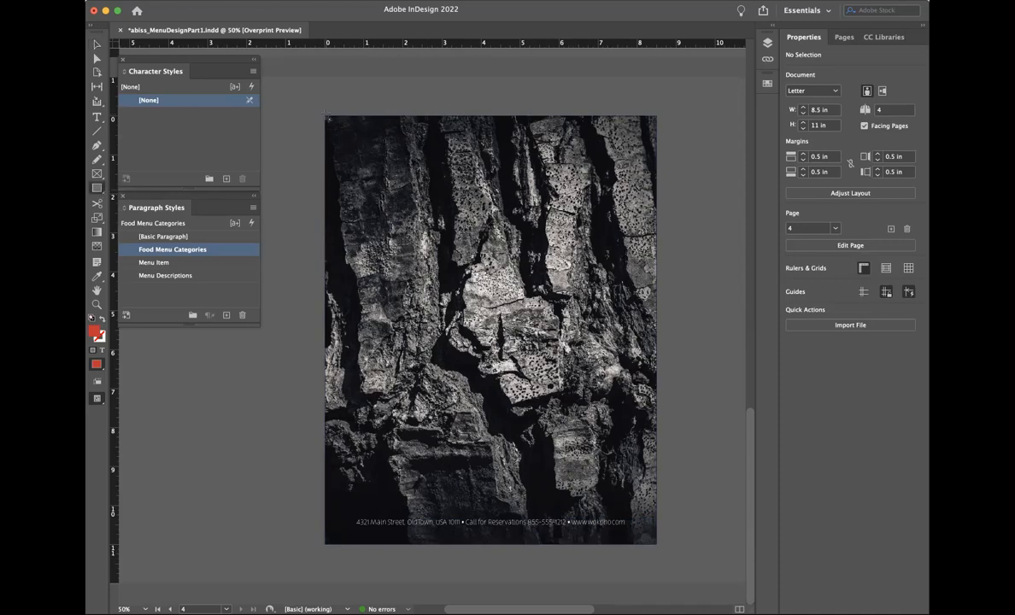
Step: Draw a full-page black rectangle and gradient-feather its top to reveal the rock texture
{"action": "left_click_drag", "start_coordinate": [328, 116], "coordinate": [657, 544]}
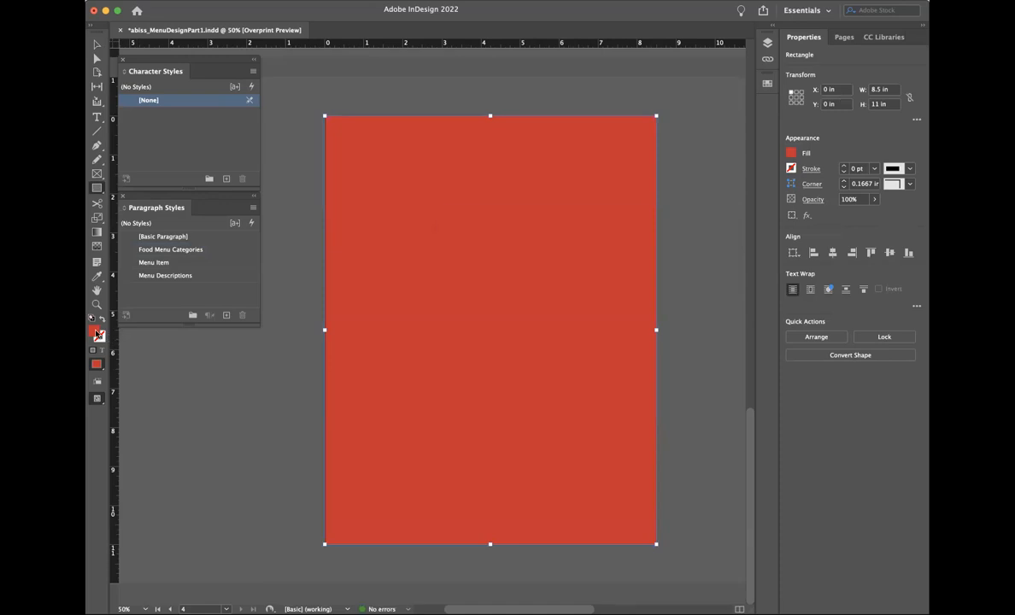
{"action": "double_click", "coordinate": [94, 332]}
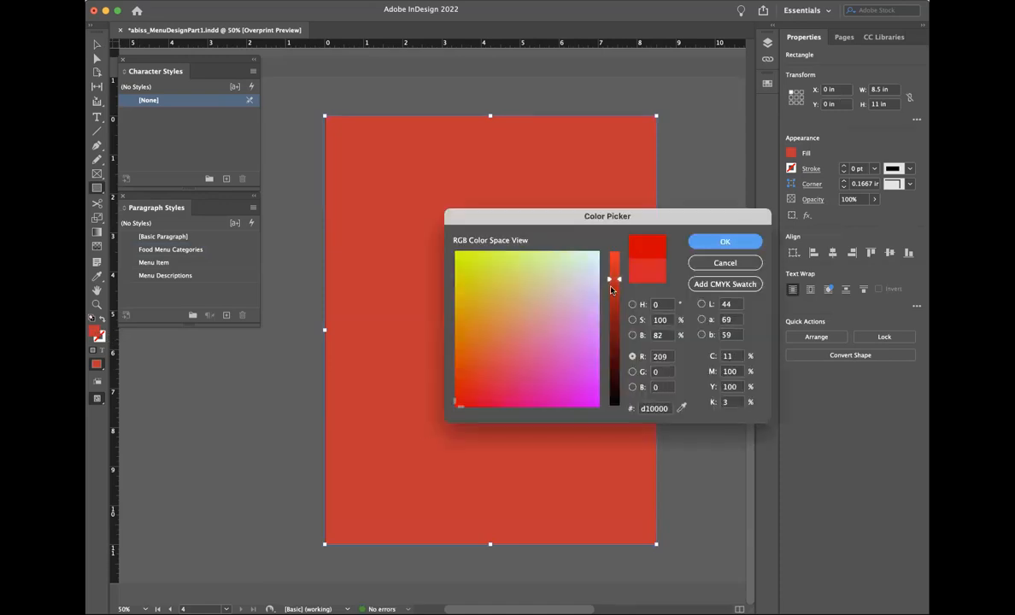
{"action": "left_click_drag", "start_coordinate": [612, 282], "coordinate": [613, 405]}
{"action": "left_click", "coordinate": [725, 242]}
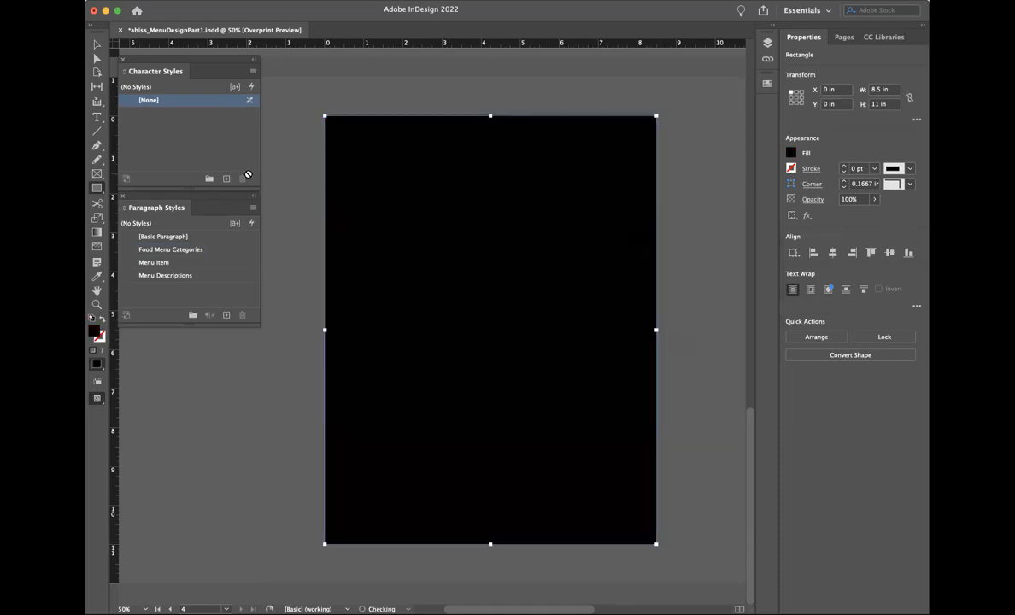
{"action": "left_click", "coordinate": [97, 248]}
{"action": "left_click_drag", "start_coordinate": [449, 404], "coordinate": [450, 254]}
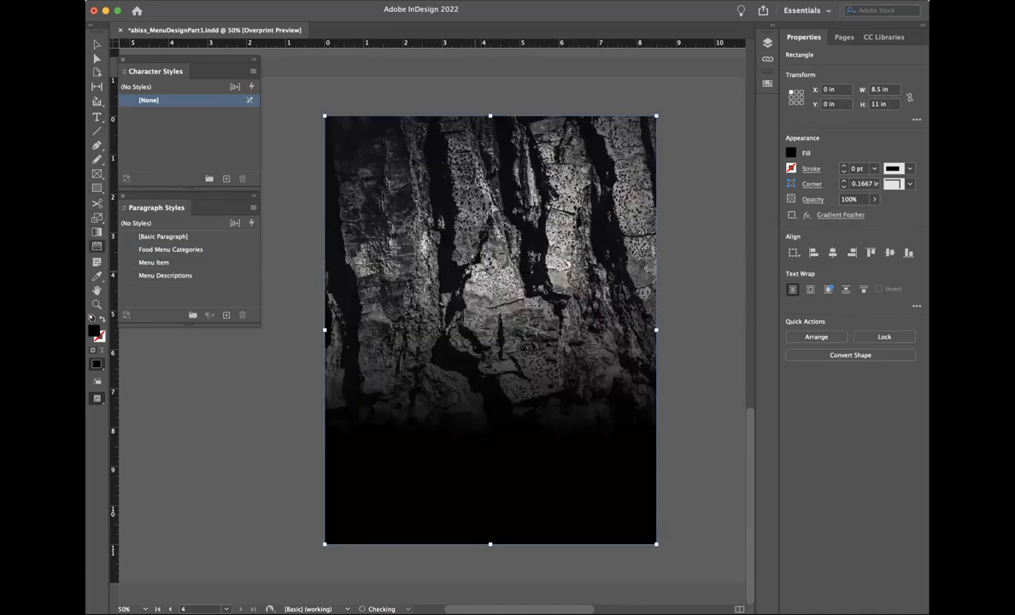
{"action": "left_click_drag", "start_coordinate": [459, 485], "coordinate": [459, 341]}
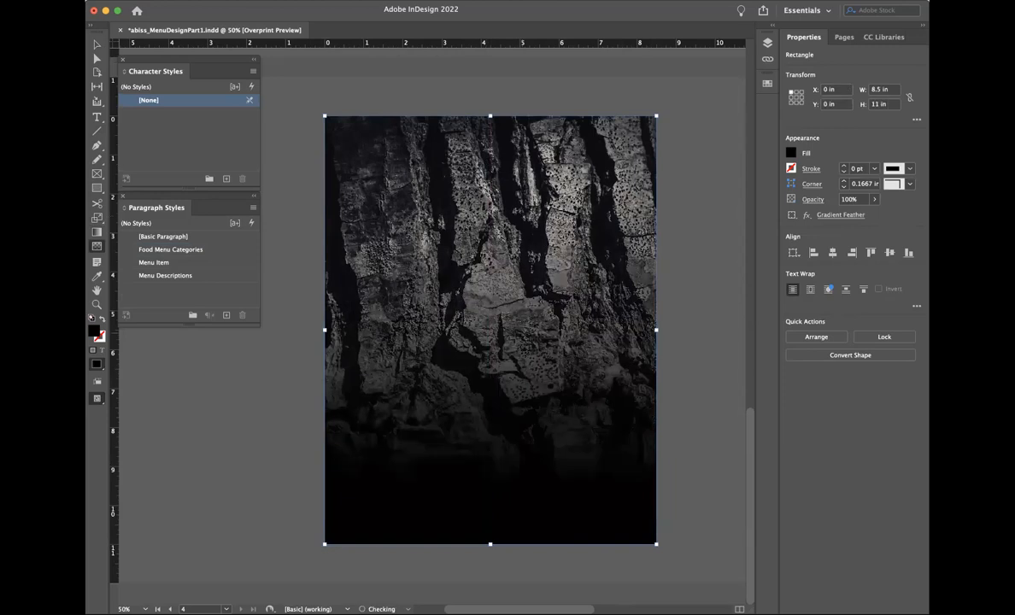
{"action": "left_click", "coordinate": [97, 44]}
{"action": "left_click_drag", "start_coordinate": [374, 353], "coordinate": [453, 346]}
{"action": "left_click", "coordinate": [363, 523]}
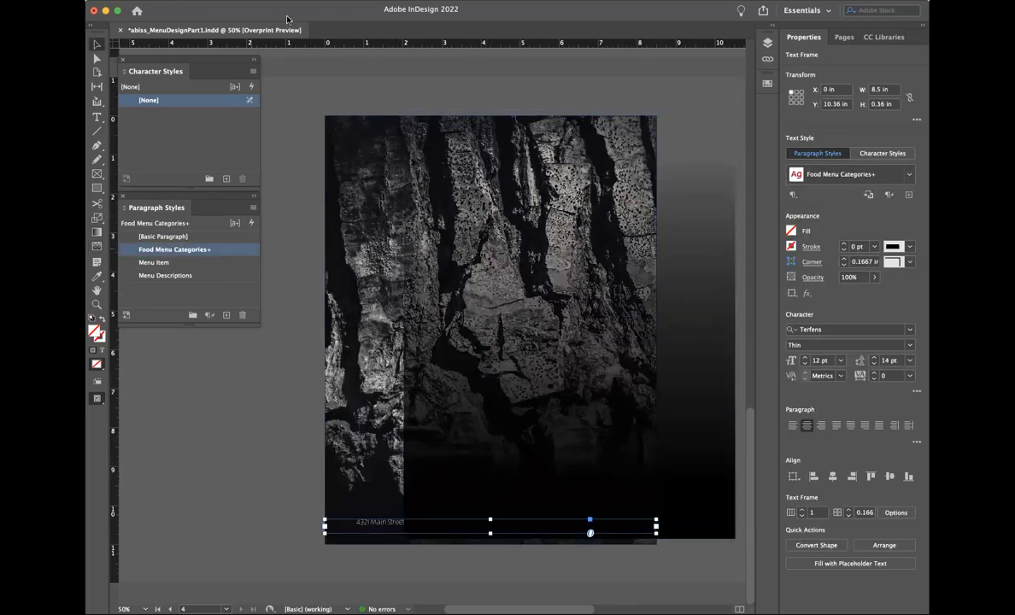
{"action": "left_click", "coordinate": [282, 1]}
{"action": "mouse_move", "coordinate": [327, 38]}
{"action": "left_click", "coordinate": [431, 36]}
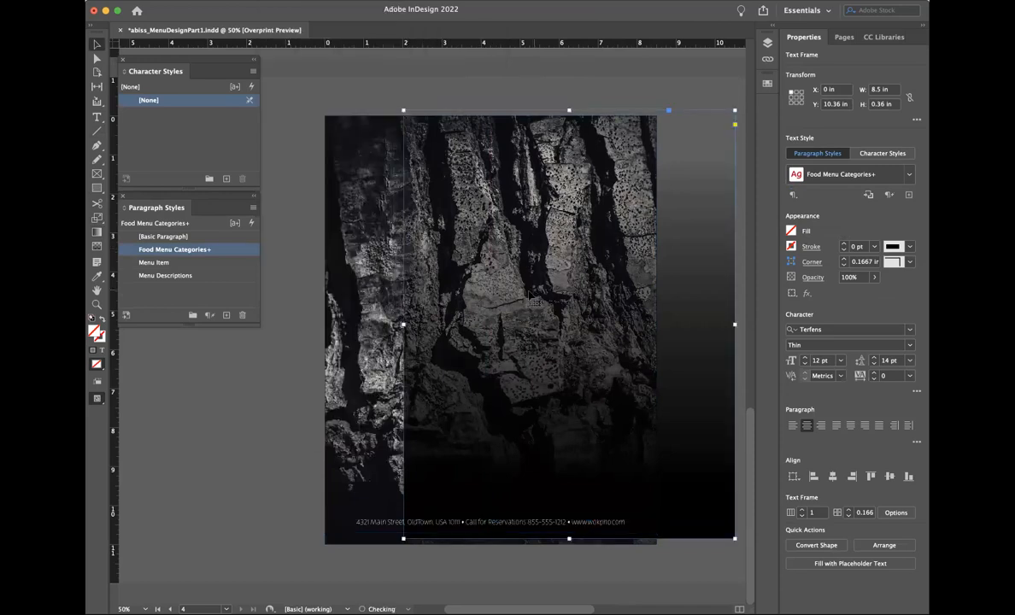
{"action": "left_click", "coordinate": [453, 296]}
{"action": "left_click_drag", "start_coordinate": [453, 296], "coordinate": [374, 302]}
{"action": "left_click", "coordinate": [249, 482]}
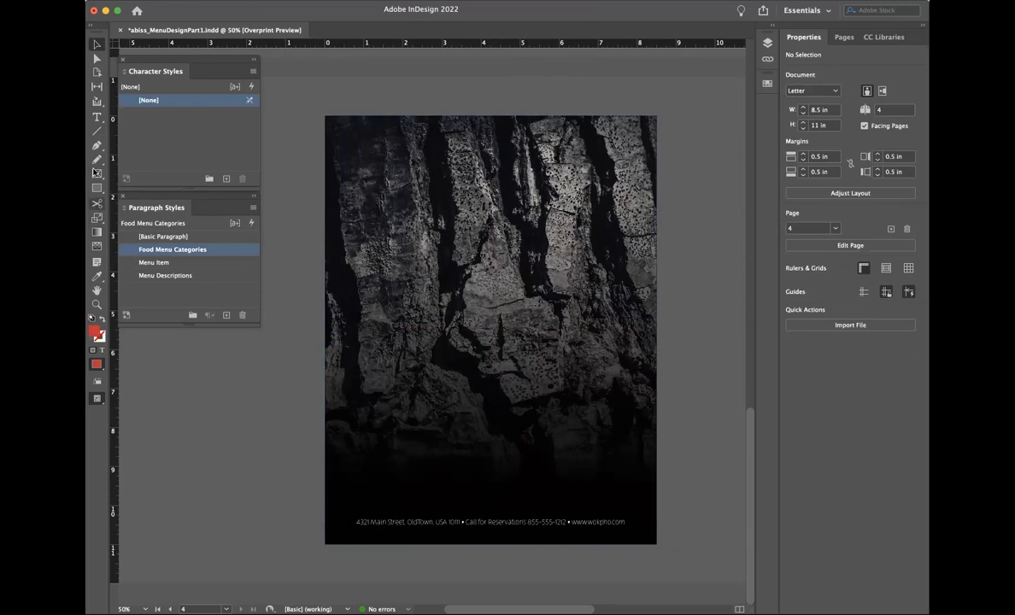
{"action": "left_click", "coordinate": [96, 117]}
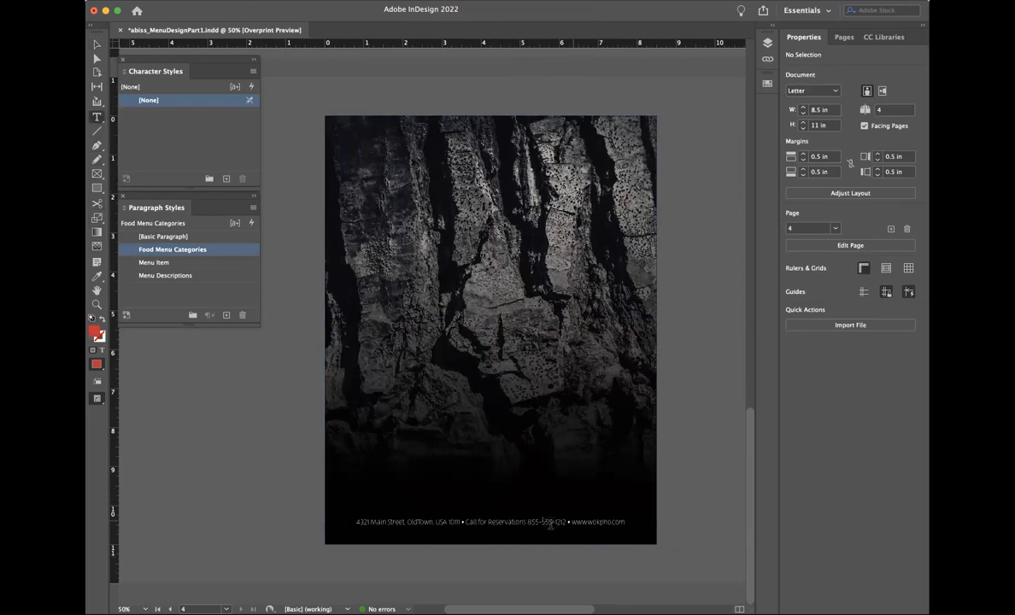
{"action": "left_click_drag", "start_coordinate": [571, 521], "coordinate": [626, 522]}
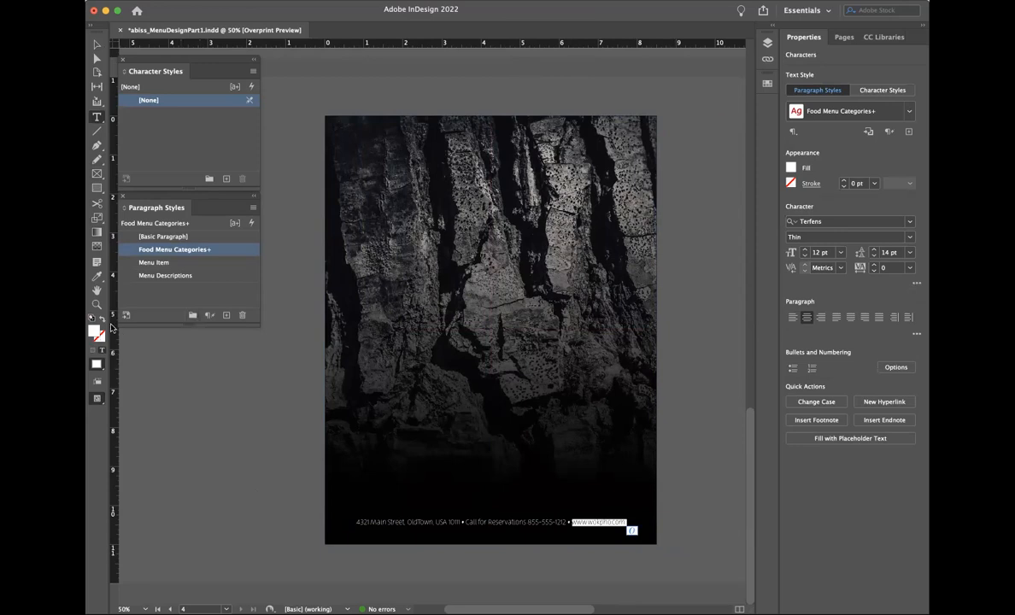
{"action": "double_click", "coordinate": [93, 336]}
{"action": "left_click", "coordinate": [460, 266]}
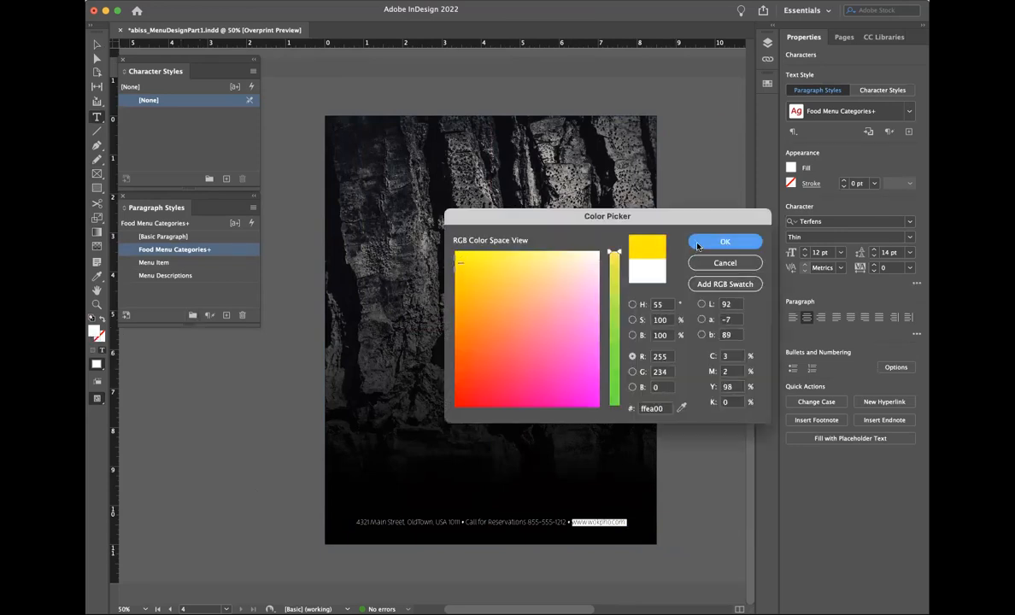
{"action": "left_click", "coordinate": [725, 242]}
{"action": "left_click", "coordinate": [99, 43]}
{"action": "left_click", "coordinate": [414, 304]}
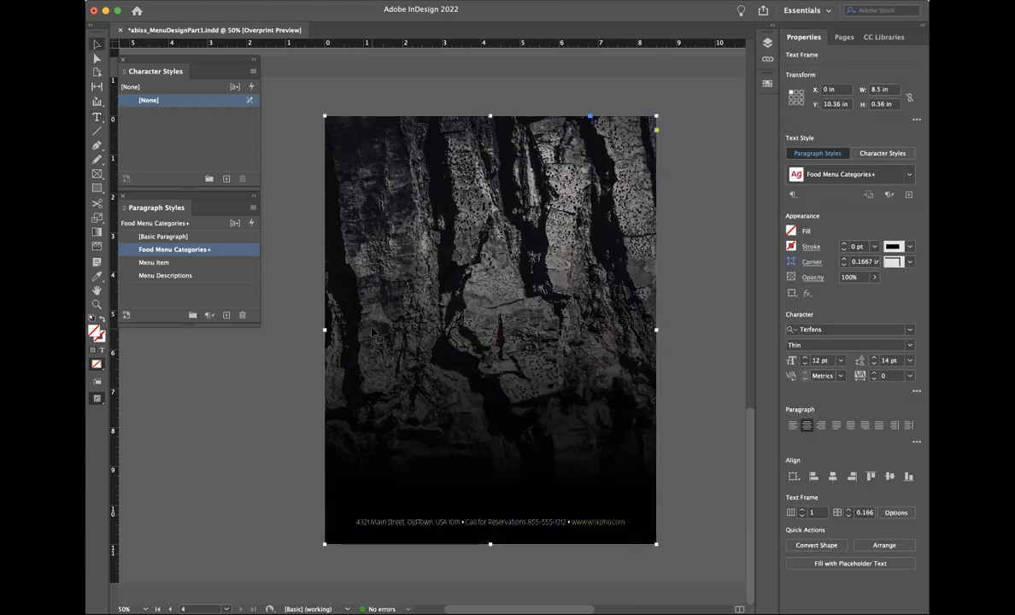
{"action": "scroll", "coordinate": [414, 305], "scroll_direction": "up", "scroll_amount": 1}
{"action": "left_click", "coordinate": [664, 306]}
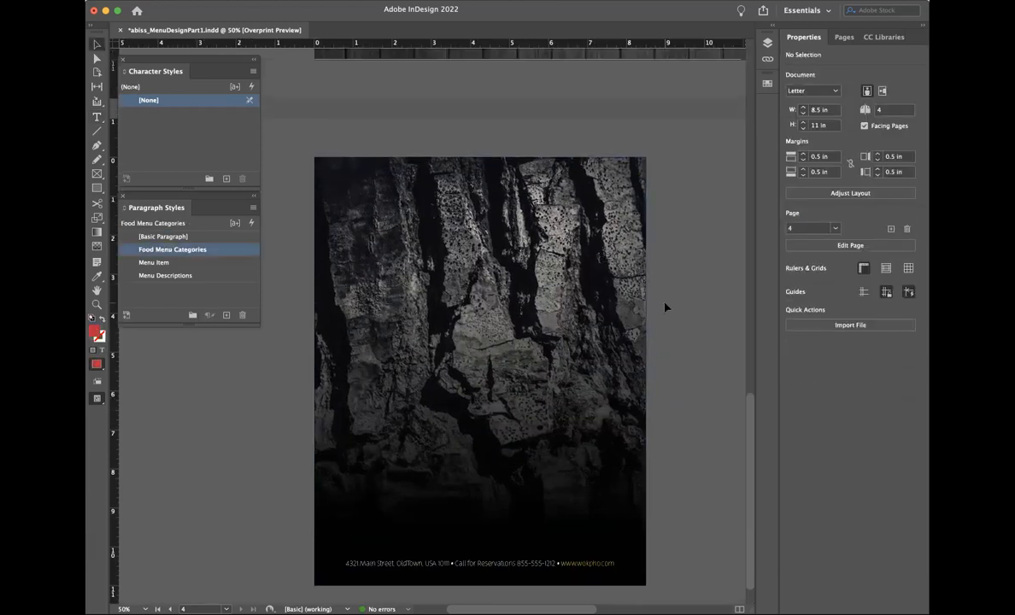
{"action": "scroll", "coordinate": [665, 307], "scroll_direction": "up", "scroll_amount": 2}
{"action": "scroll", "coordinate": [666, 308], "scroll_direction": "up", "scroll_amount": 4}
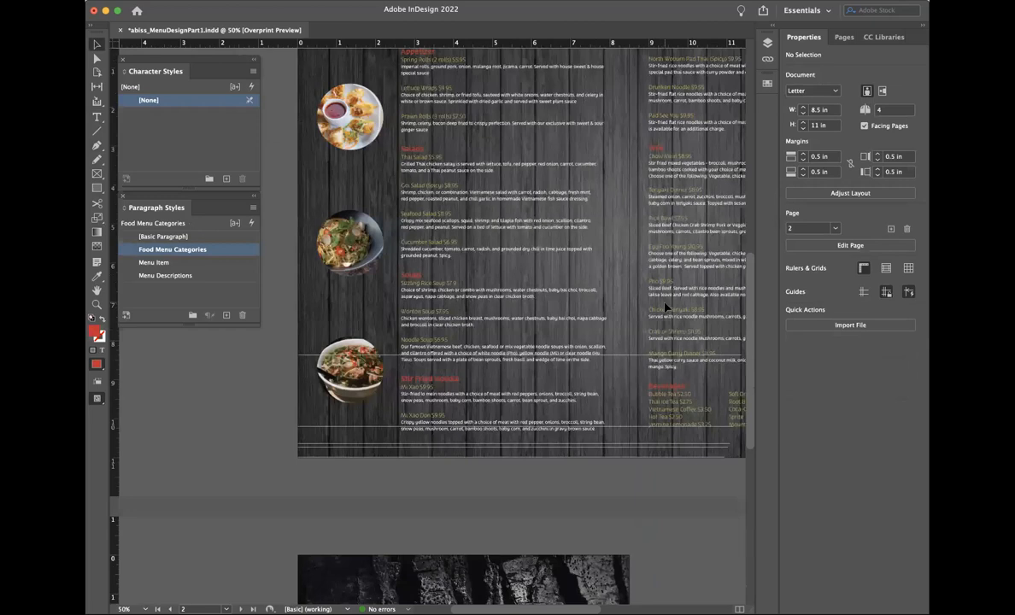
{"action": "scroll", "coordinate": [665, 308], "scroll_direction": "up", "scroll_amount": 10}
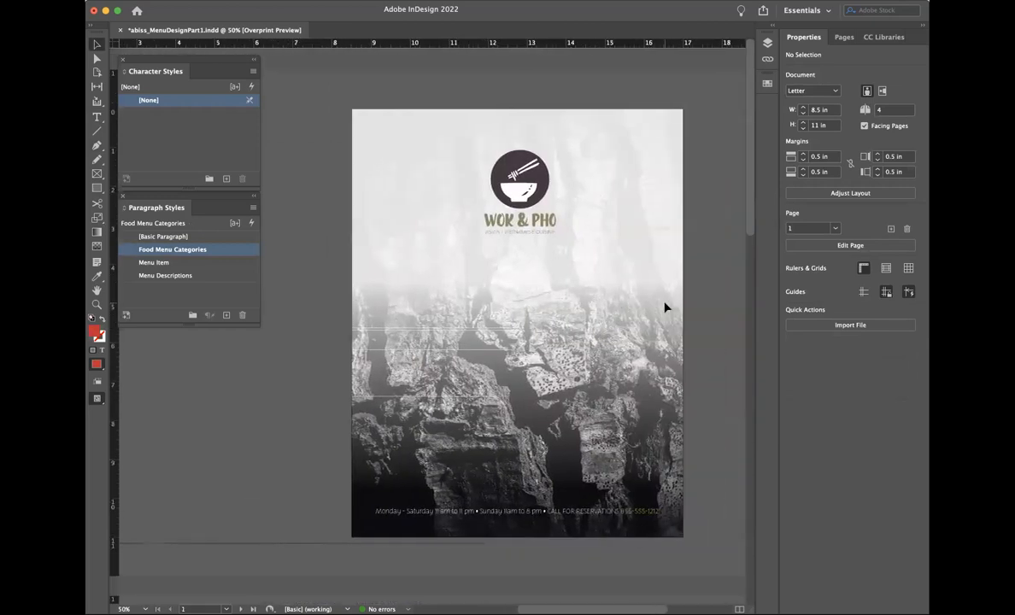
{"action": "scroll", "coordinate": [670, 337], "scroll_direction": "down", "scroll_amount": 6}
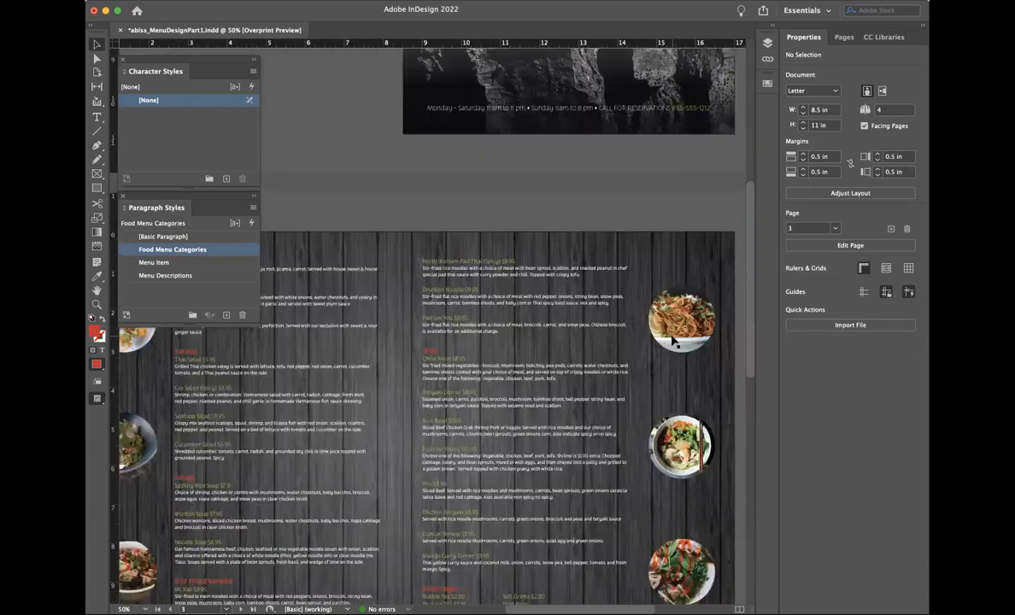
{"action": "scroll", "coordinate": [672, 341], "scroll_direction": "down", "scroll_amount": 2}
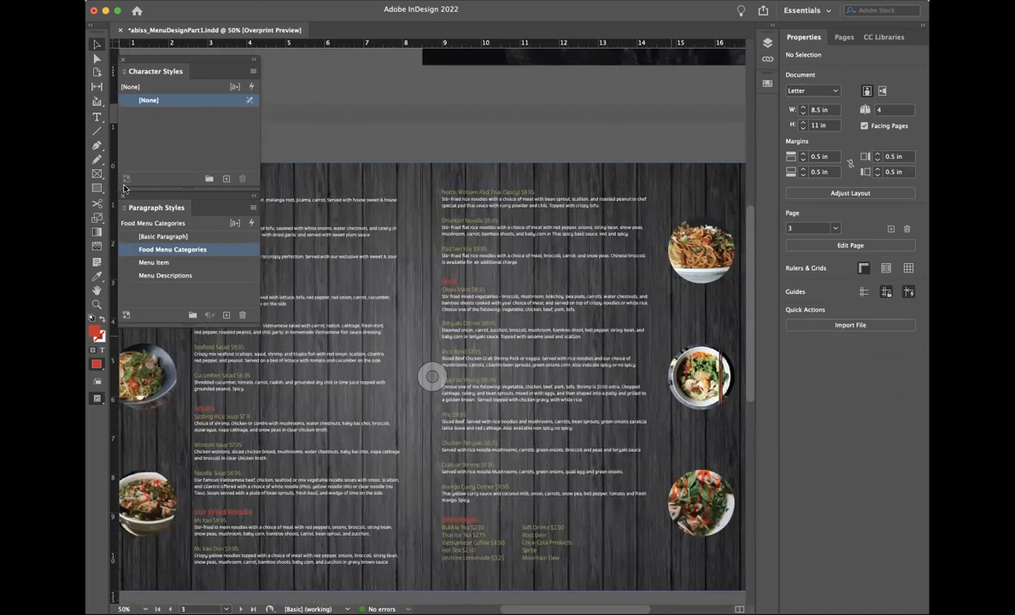
Step: Close the Paragraph Styles and Character Styles panels and scroll over the cover page
{"action": "left_click", "coordinate": [122, 196]}
{"action": "left_click", "coordinate": [121, 59]}
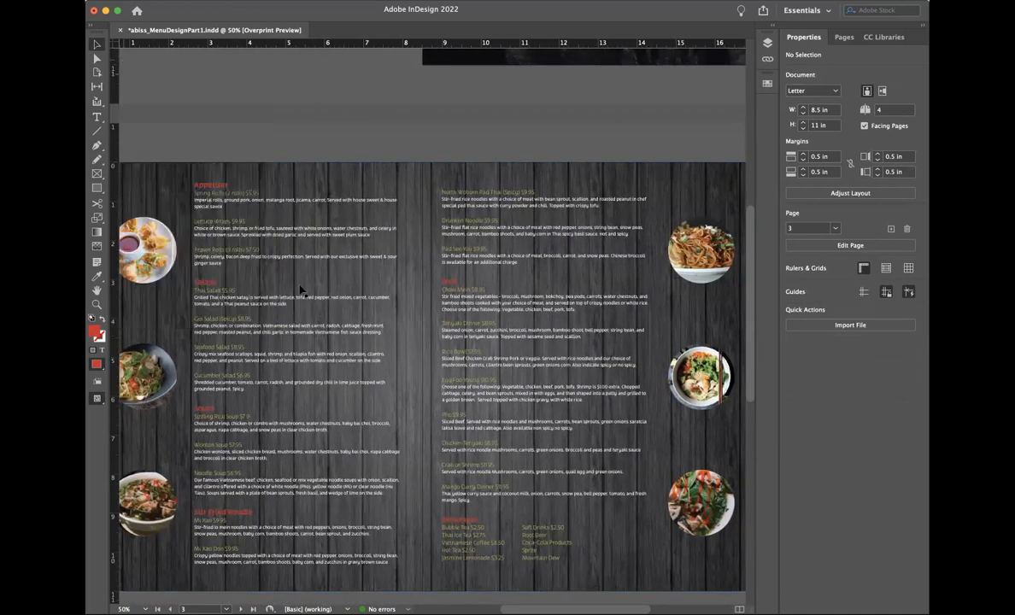
{"action": "scroll", "coordinate": [301, 290], "scroll_direction": "down", "scroll_amount": 2}
{"action": "scroll", "coordinate": [301, 291], "scroll_direction": "down", "scroll_amount": 10}
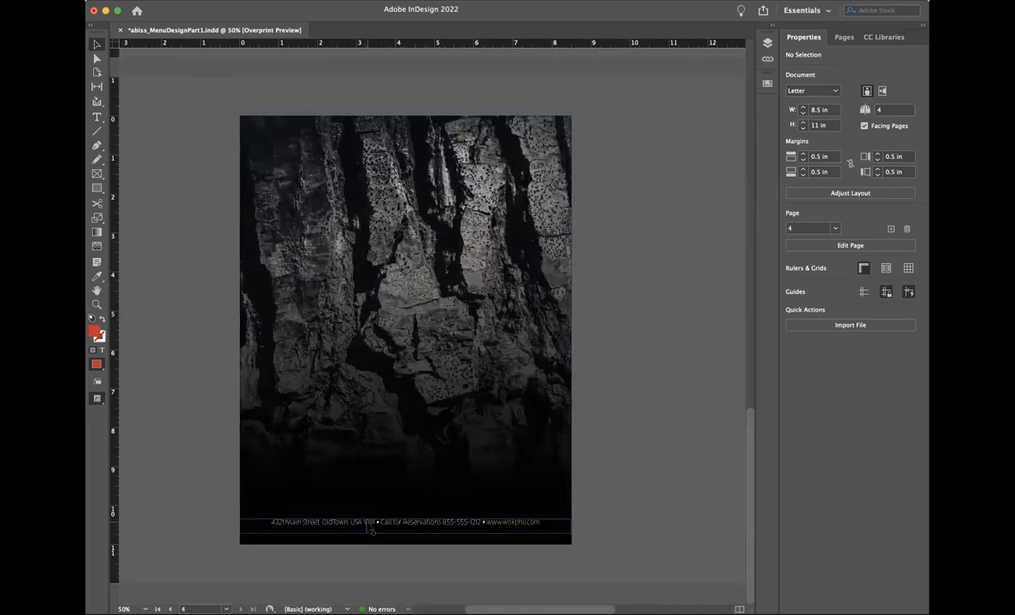
{"action": "scroll", "coordinate": [605, 442], "scroll_direction": "up", "scroll_amount": 3}
{"action": "scroll", "coordinate": [606, 442], "scroll_direction": "up", "scroll_amount": 5}
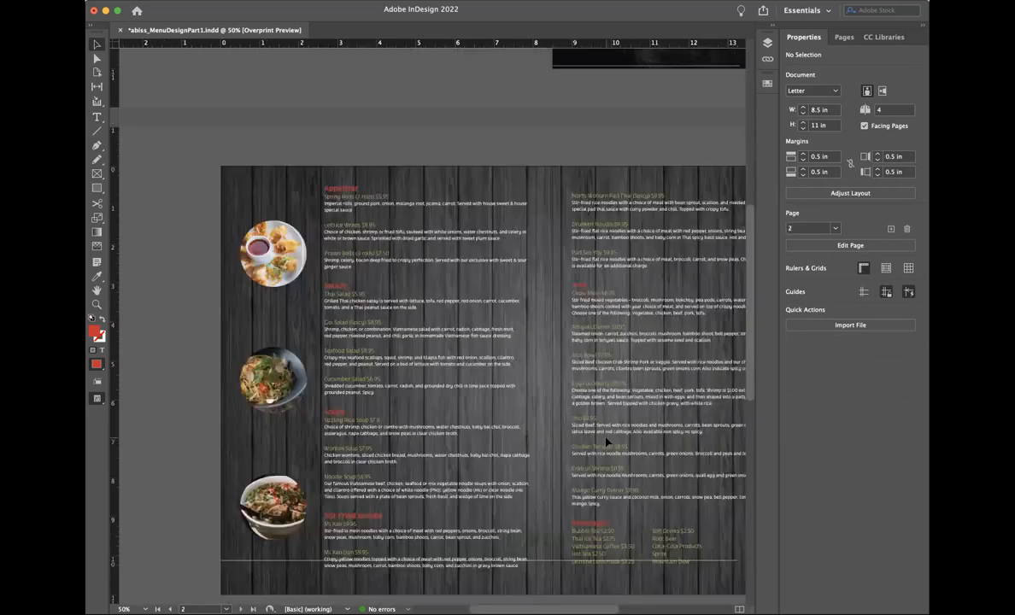
{"action": "scroll", "coordinate": [606, 442], "scroll_direction": "up", "scroll_amount": 5}
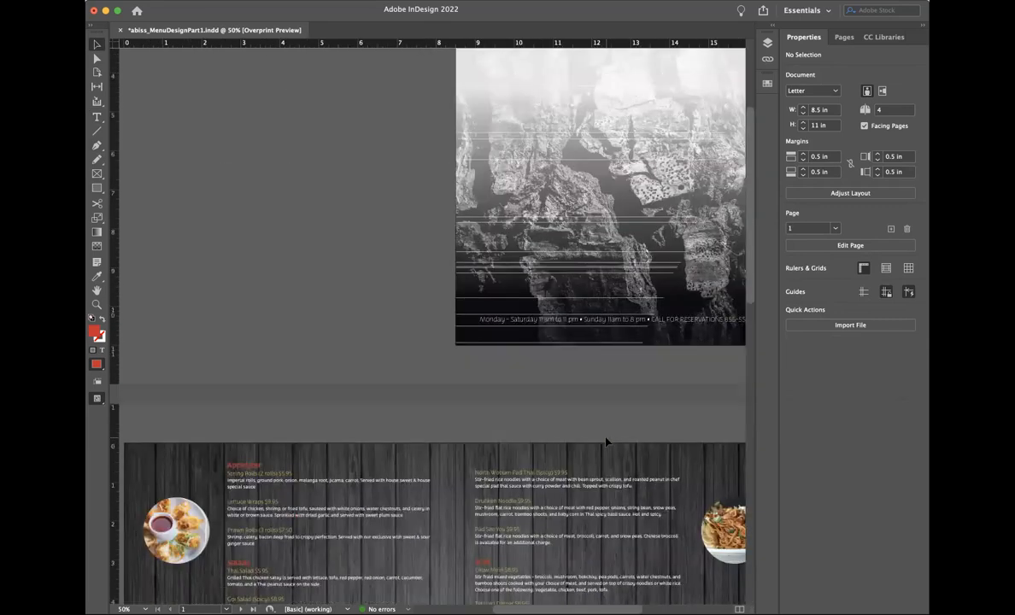
{"action": "scroll", "coordinate": [609, 440], "scroll_direction": "up", "scroll_amount": 2}
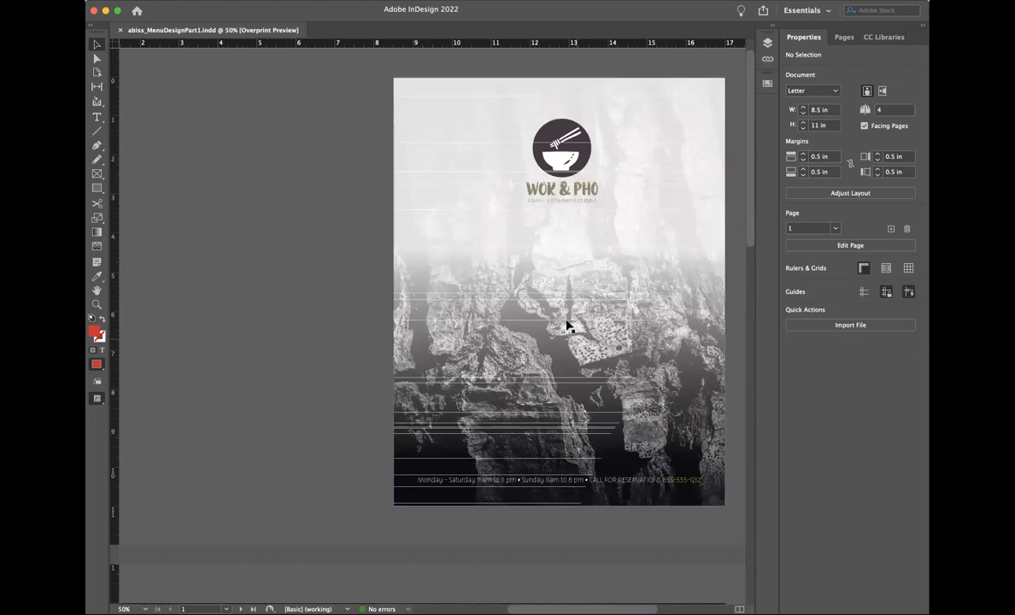
Step: Select the cover's background rectangle, check it zoomed in and out, then deselect it
{"action": "left_click", "coordinate": [412, 321]}
{"action": "key", "text": "super+equal"}
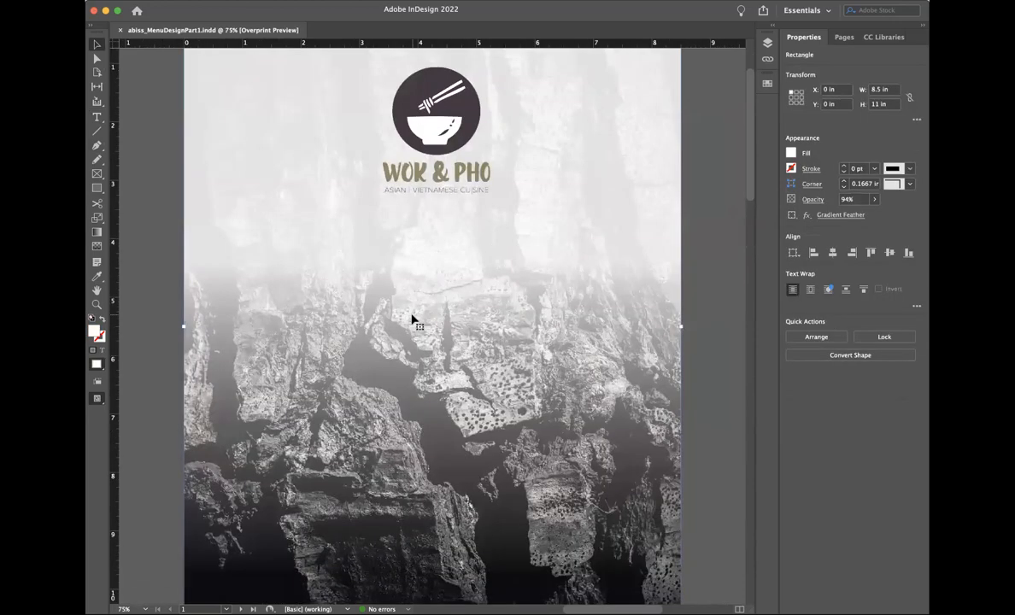
{"action": "key", "text": "super+minus"}
{"action": "scroll", "coordinate": [399, 428], "scroll_direction": "down", "scroll_amount": 5}
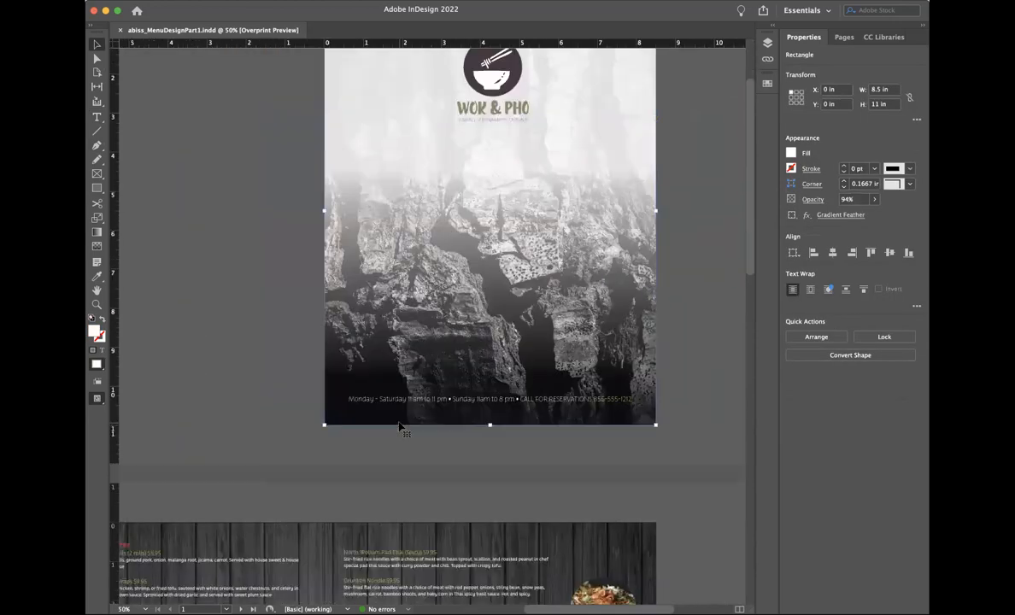
{"action": "scroll", "coordinate": [399, 427], "scroll_direction": "down", "scroll_amount": 1}
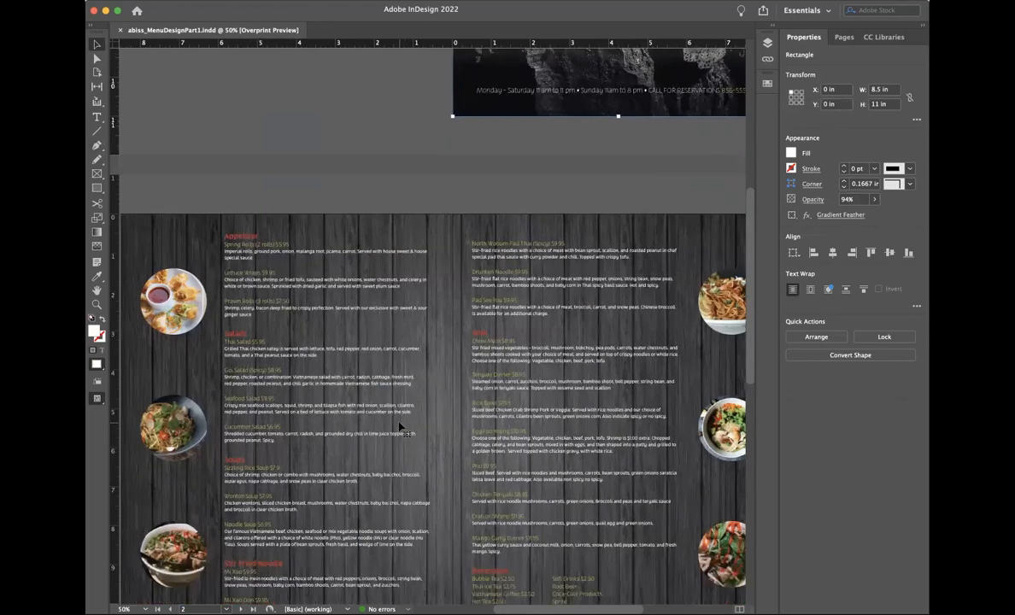
{"action": "scroll", "coordinate": [399, 428], "scroll_direction": "down", "scroll_amount": 1}
{"action": "scroll", "coordinate": [399, 428], "scroll_direction": "up", "scroll_amount": 1}
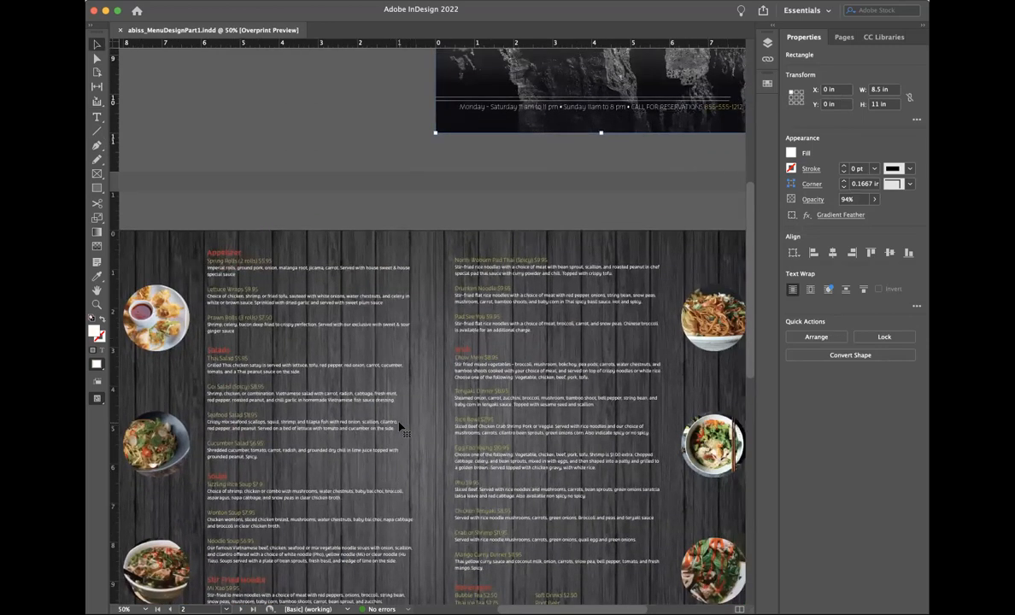
{"action": "scroll", "coordinate": [399, 427], "scroll_direction": "up", "scroll_amount": 6}
{"action": "scroll", "coordinate": [399, 426], "scroll_direction": "right", "scroll_amount": 2}
{"action": "left_click", "coordinate": [244, 383]}
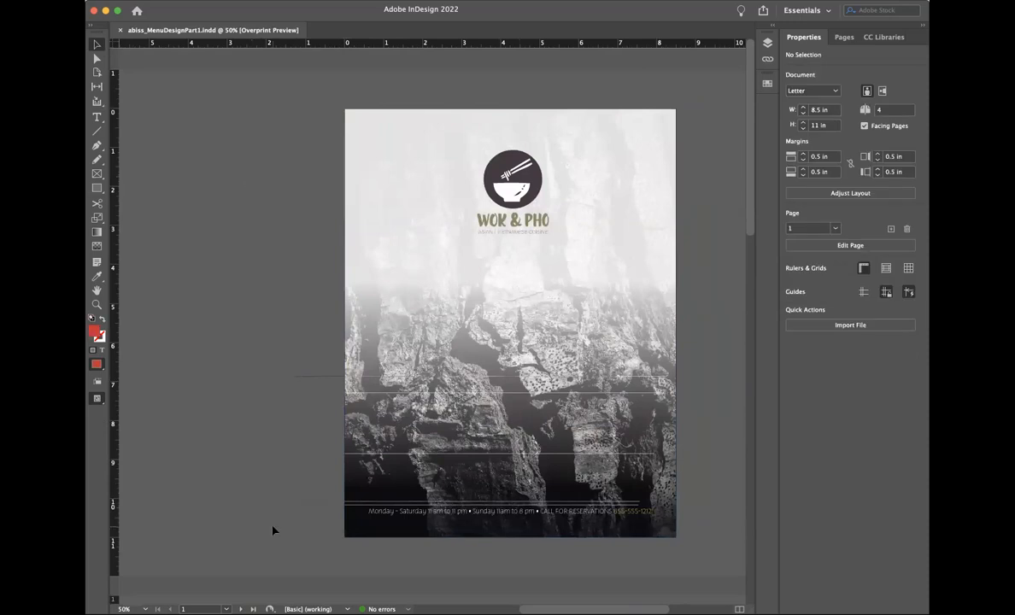
Step: Choose File > Adobe PDF Presets > [High Quality Print] to open the Export save window
{"action": "left_click", "coordinate": [157, 1]}
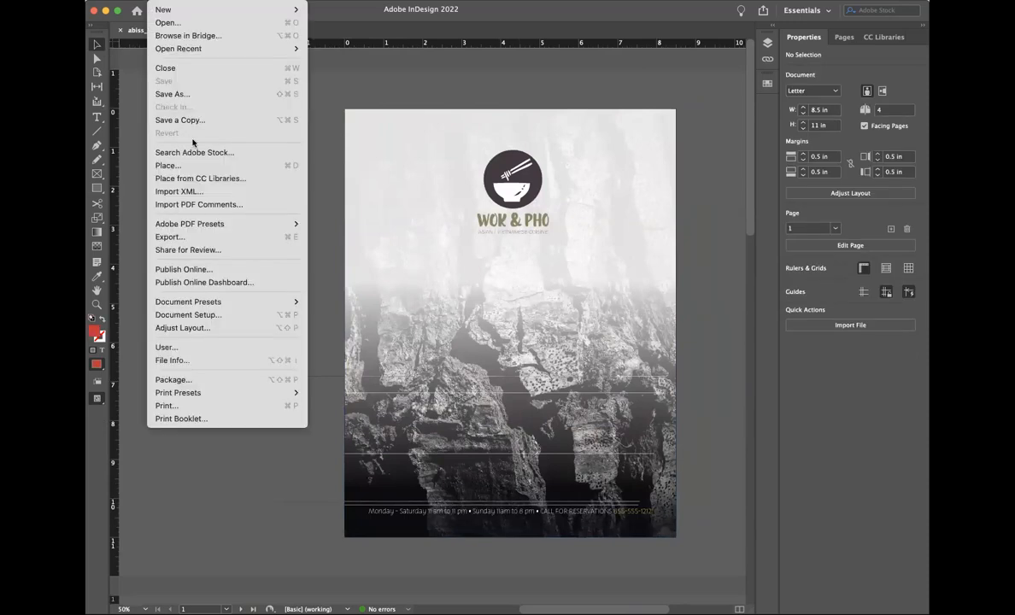
{"action": "left_click", "coordinate": [134, 173]}
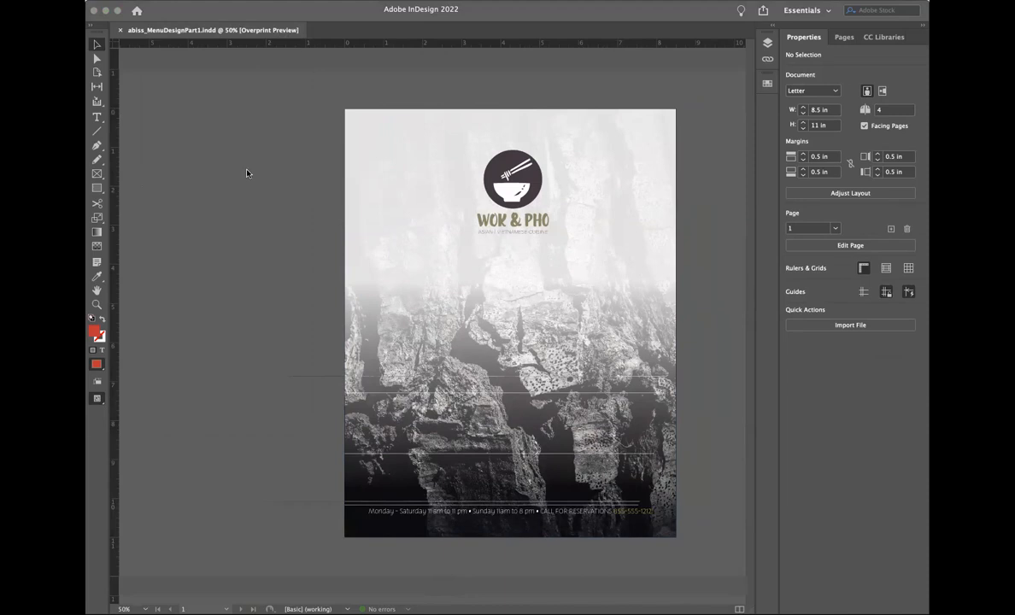
{"action": "left_click", "coordinate": [265, 296]}
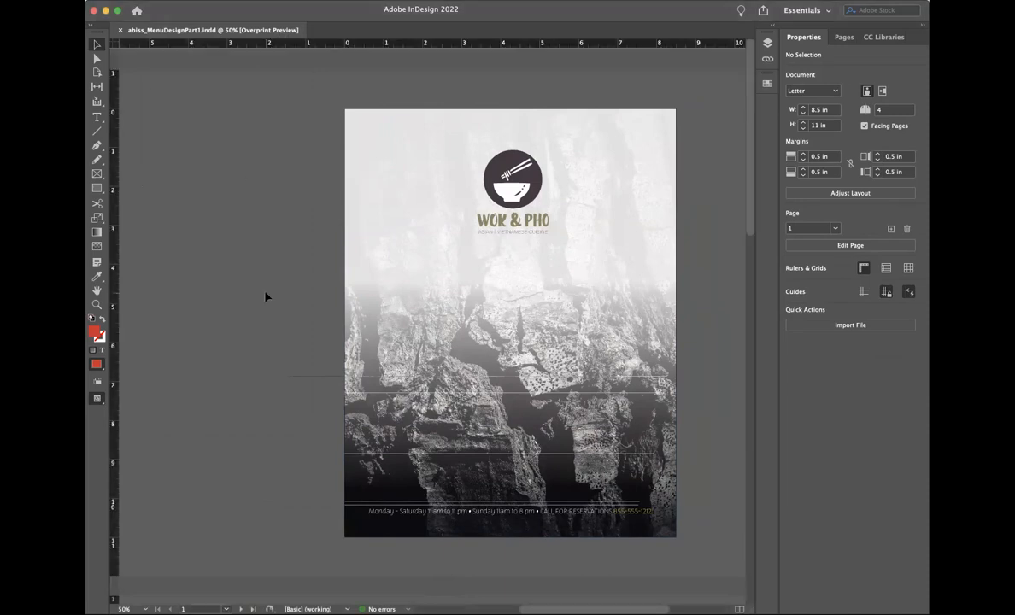
{"action": "left_click", "coordinate": [158, 1]}
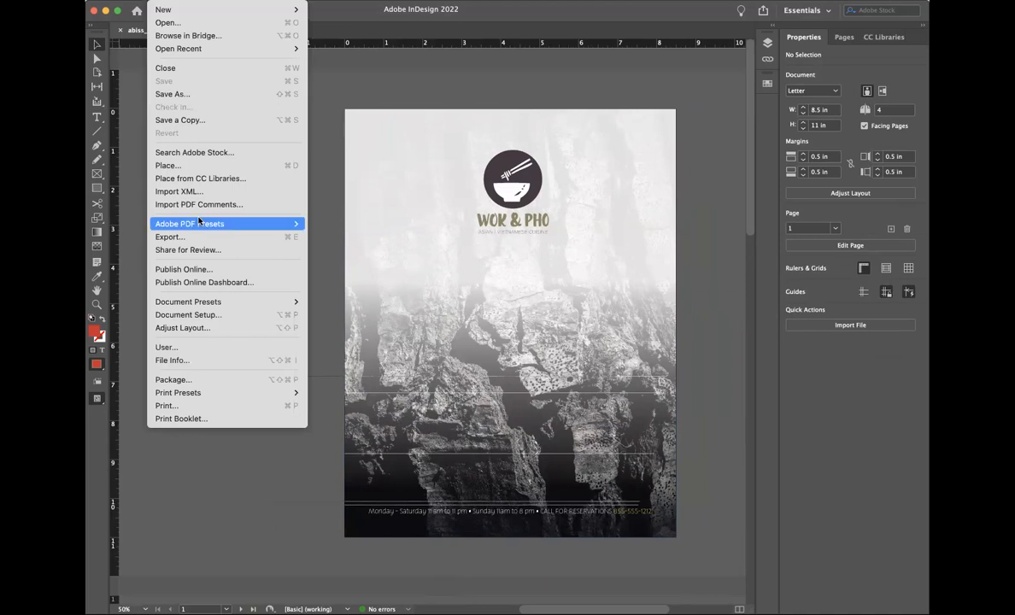
{"action": "mouse_move", "coordinate": [199, 220]}
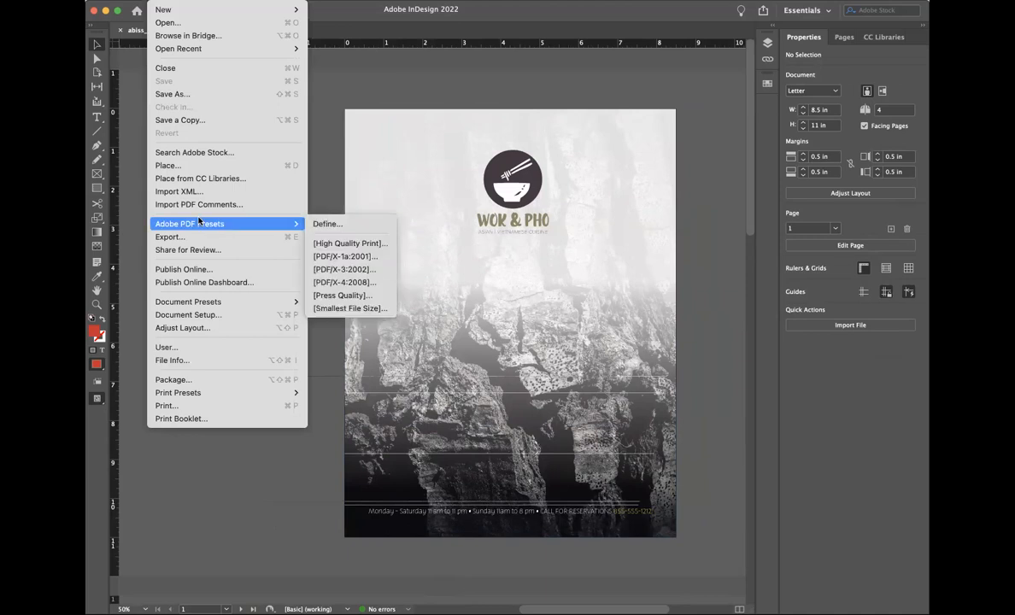
{"action": "left_click", "coordinate": [360, 246]}
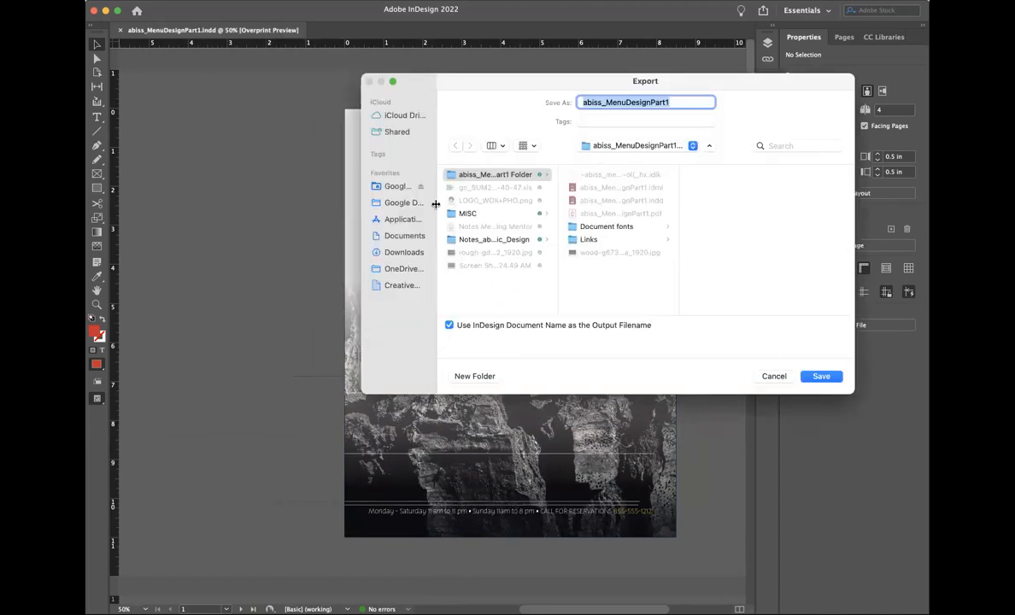
Step: Save the PDF to the Desktop and review the Compression and Marks and Bleeds settings
{"action": "left_click", "coordinate": [618, 167]}
{"action": "left_click", "coordinate": [815, 378]}
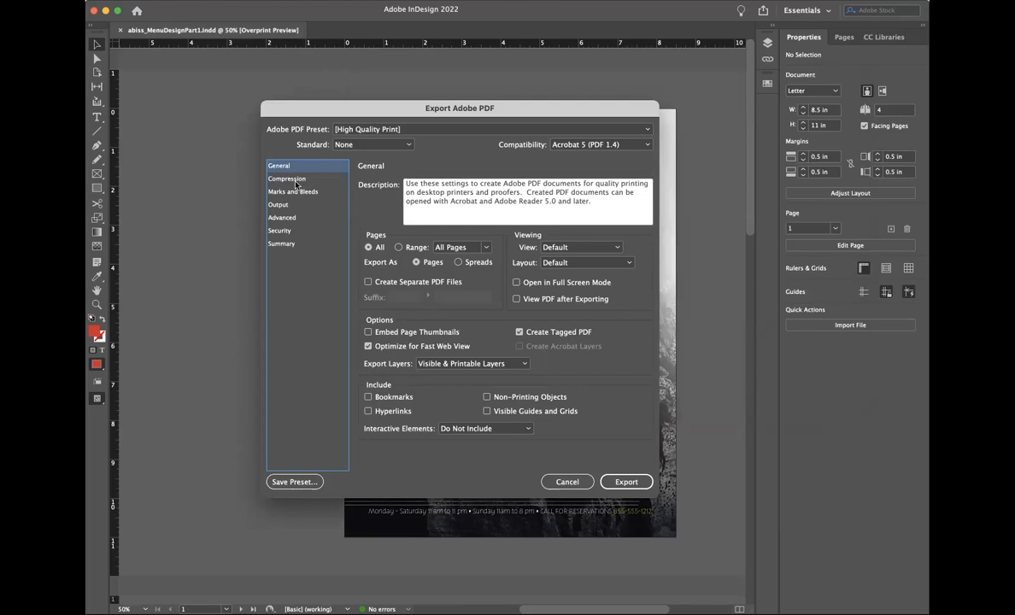
{"action": "left_click", "coordinate": [295, 181]}
{"action": "left_click", "coordinate": [295, 192]}
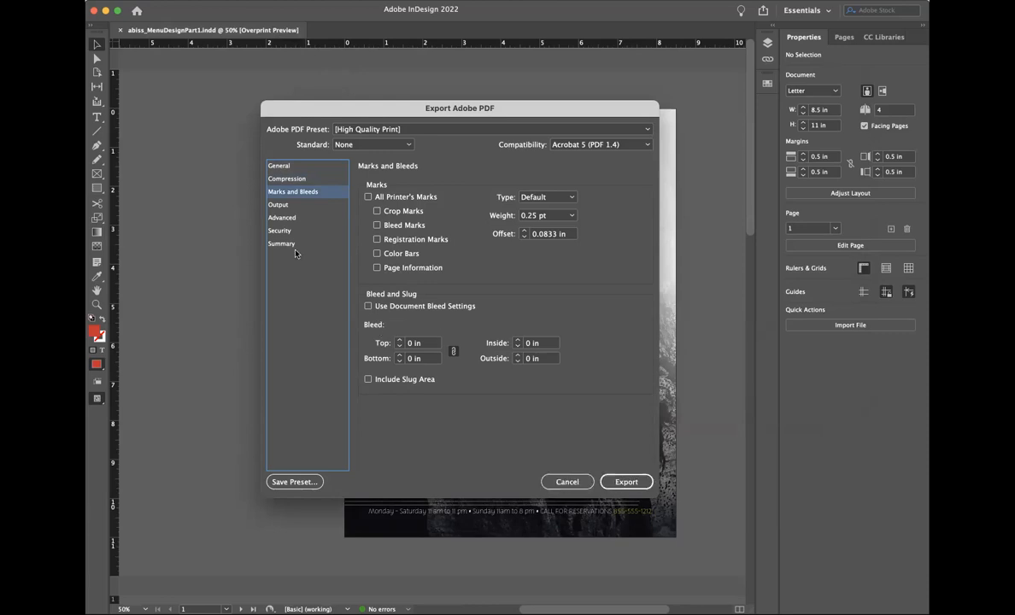
{"action": "left_click", "coordinate": [286, 166]}
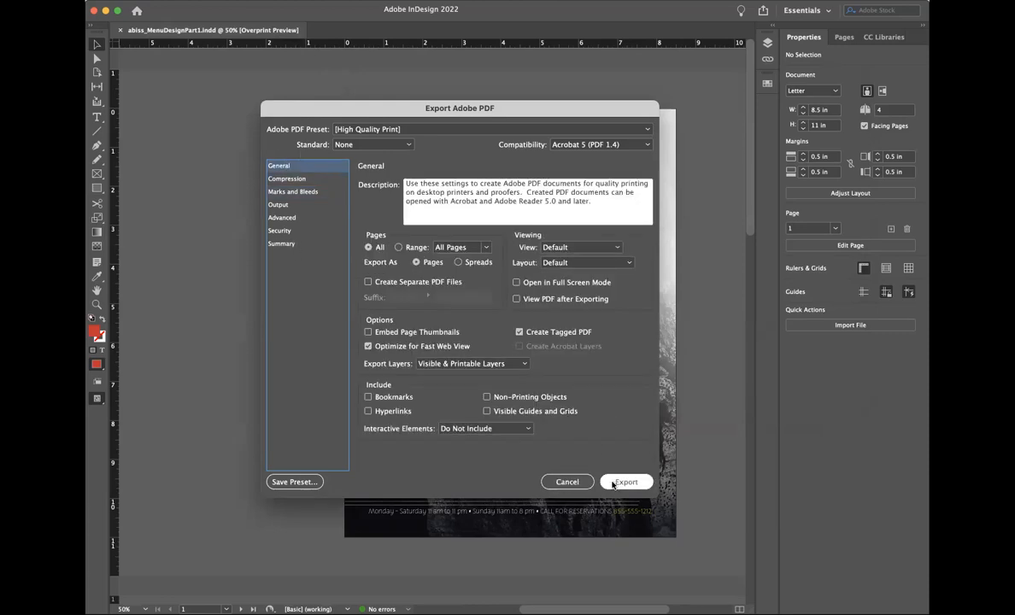
Step: Export all pages as spreads with the High Quality Print settings
{"action": "left_click", "coordinate": [458, 263]}
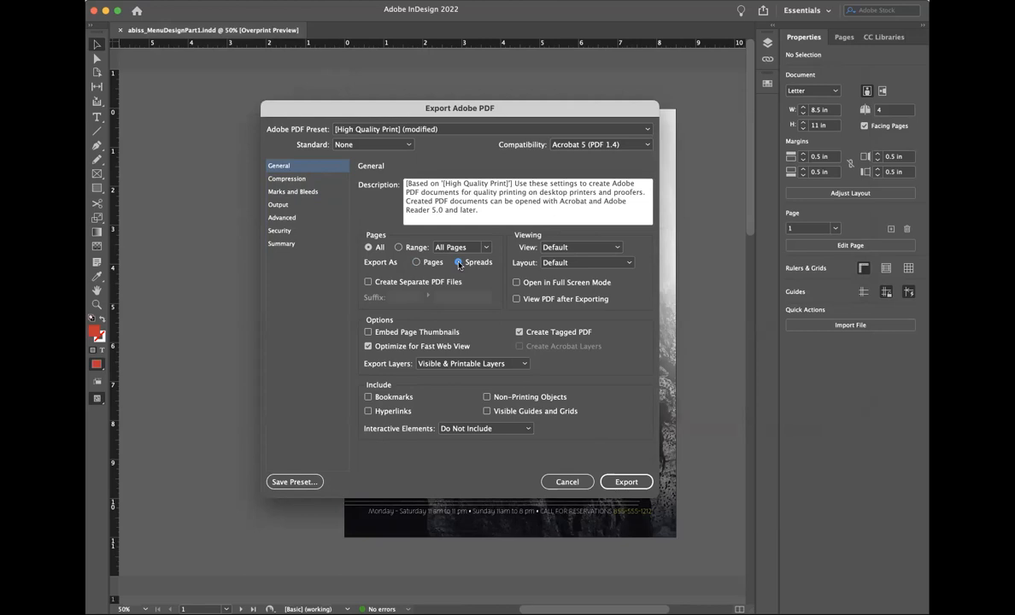
{"action": "left_click", "coordinate": [487, 248]}
{"action": "left_click", "coordinate": [487, 250]}
{"action": "left_click", "coordinate": [398, 248]}
{"action": "left_click", "coordinate": [482, 248]}
{"action": "left_click", "coordinate": [461, 260]}
{"action": "left_click", "coordinate": [368, 247]}
{"action": "left_click", "coordinate": [621, 483]}
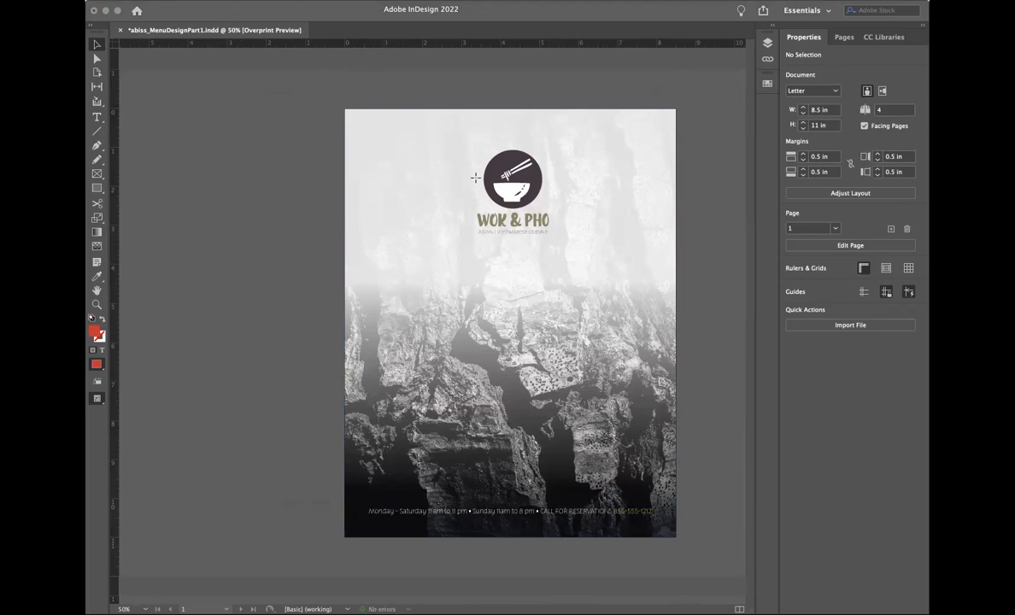
Step: Zoom out in Acrobat to see the whole rock-texture cover page
{"action": "key", "text": "t"}
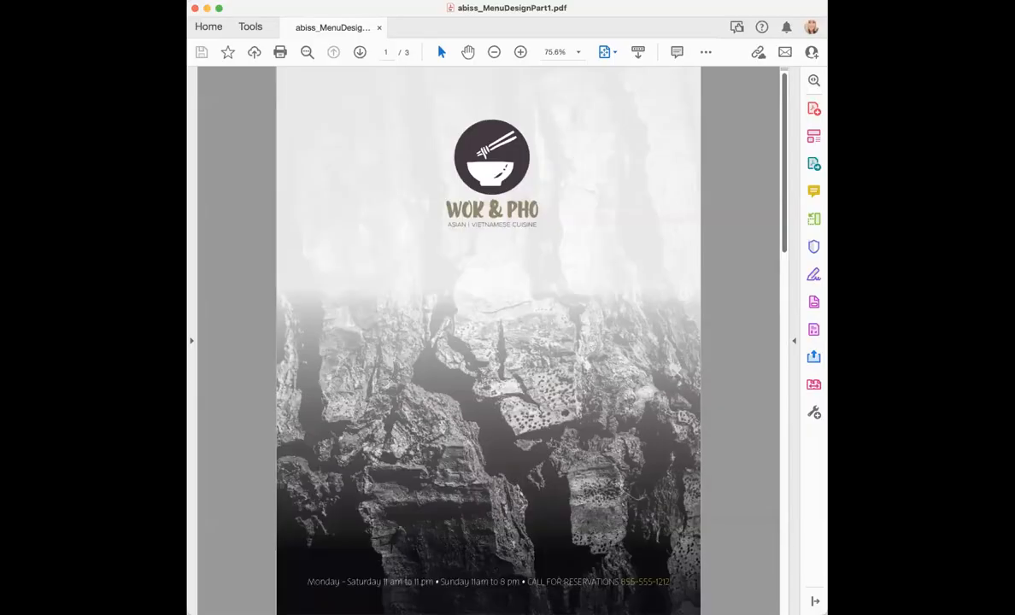
{"action": "key", "text": "super+minus"}
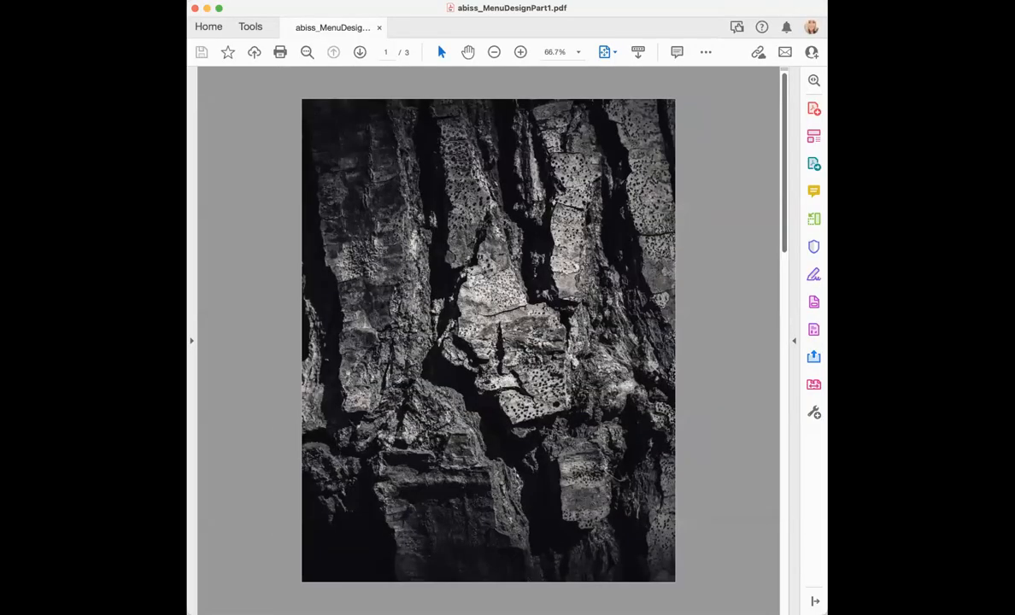
{"action": "left_click", "coordinate": [262, 2]}
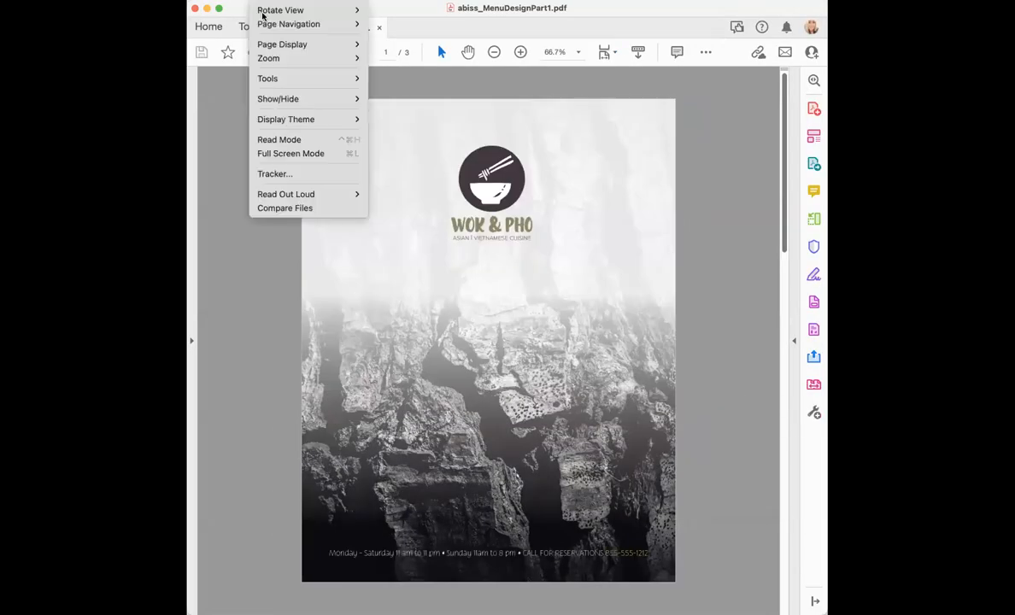
{"action": "left_click", "coordinate": [274, 298]}
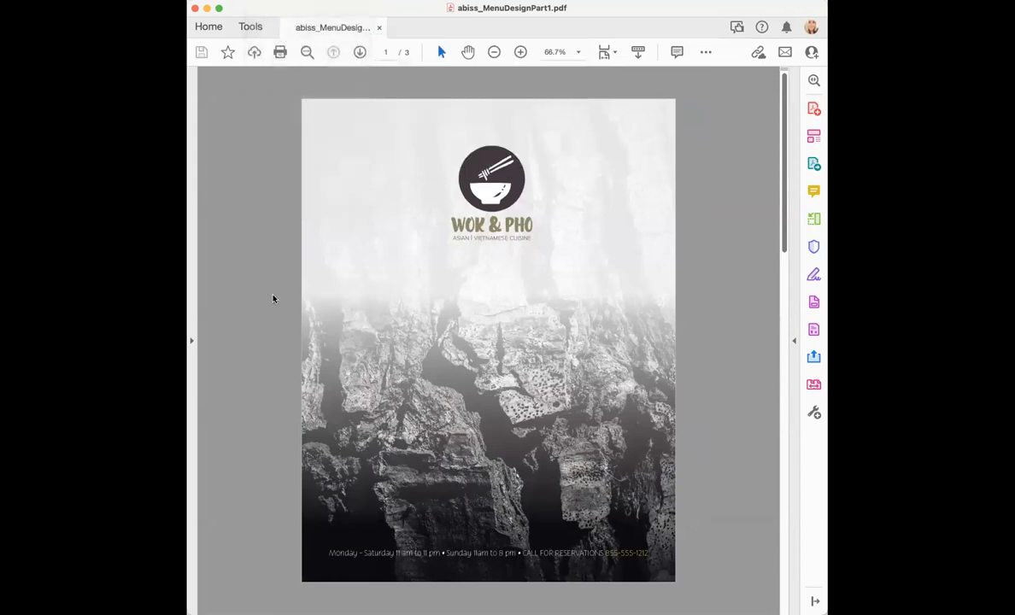
Step: Widen the window and scroll through the dark-wood menu spread and dark back cover
{"action": "scroll", "coordinate": [273, 298], "scroll_direction": "down", "scroll_amount": 1}
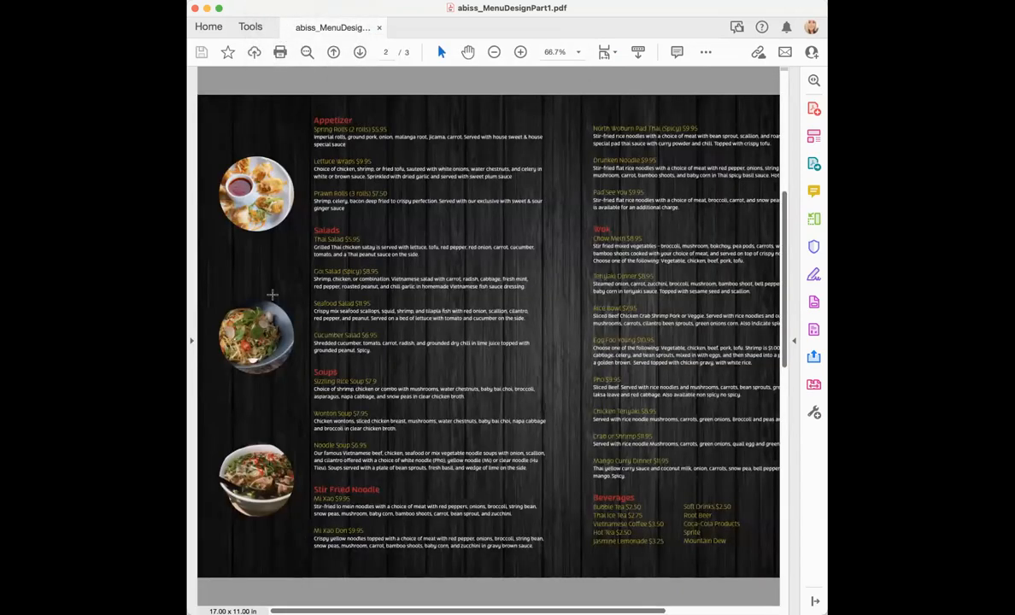
{"action": "left_click_drag", "start_coordinate": [827, 603], "coordinate": [933, 603]}
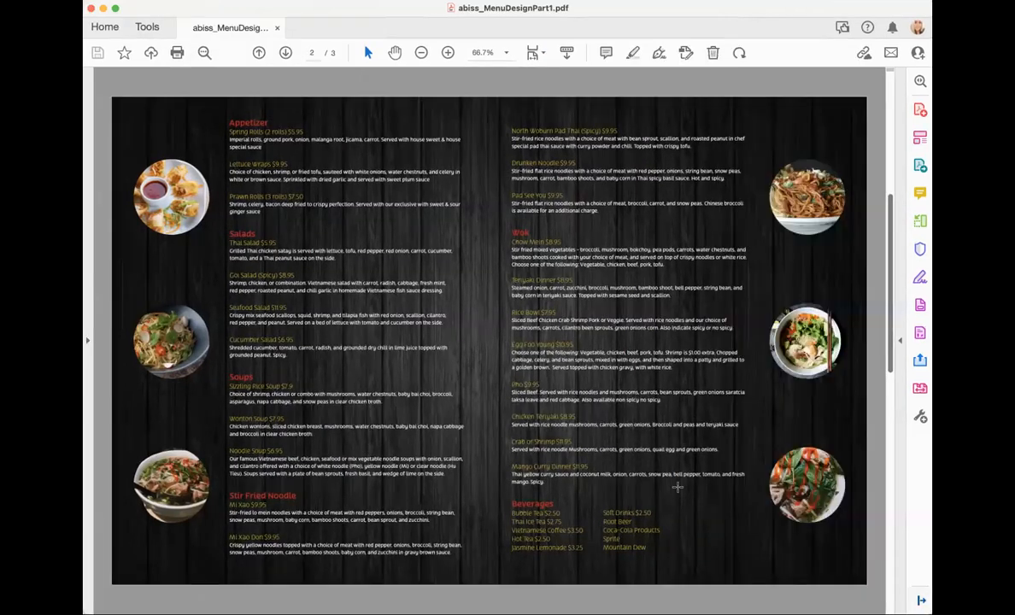
{"action": "scroll", "coordinate": [642, 466], "scroll_direction": "down", "scroll_amount": 1}
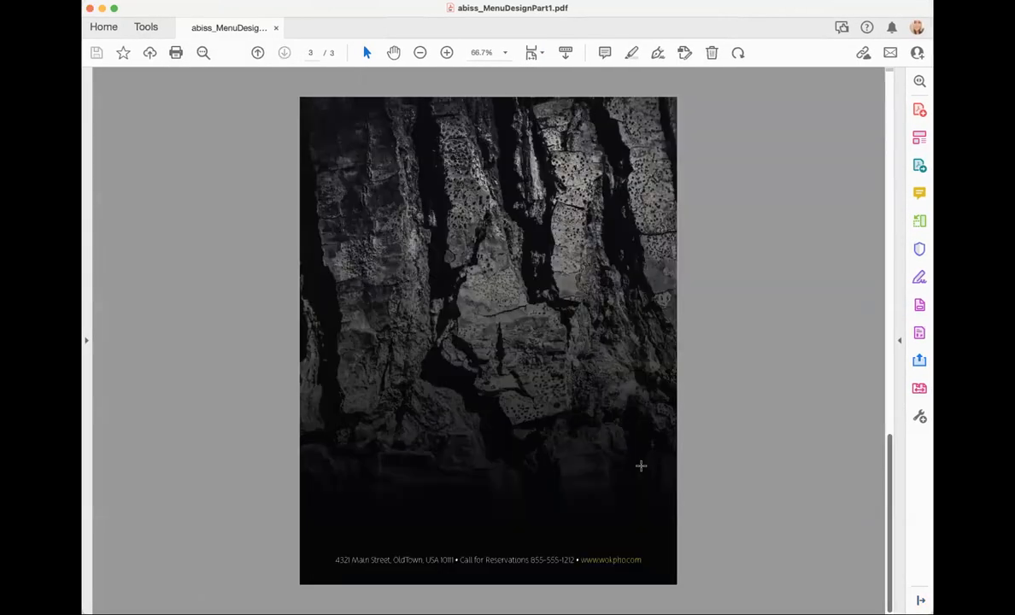
{"action": "scroll", "coordinate": [641, 466], "scroll_direction": "up", "scroll_amount": 1}
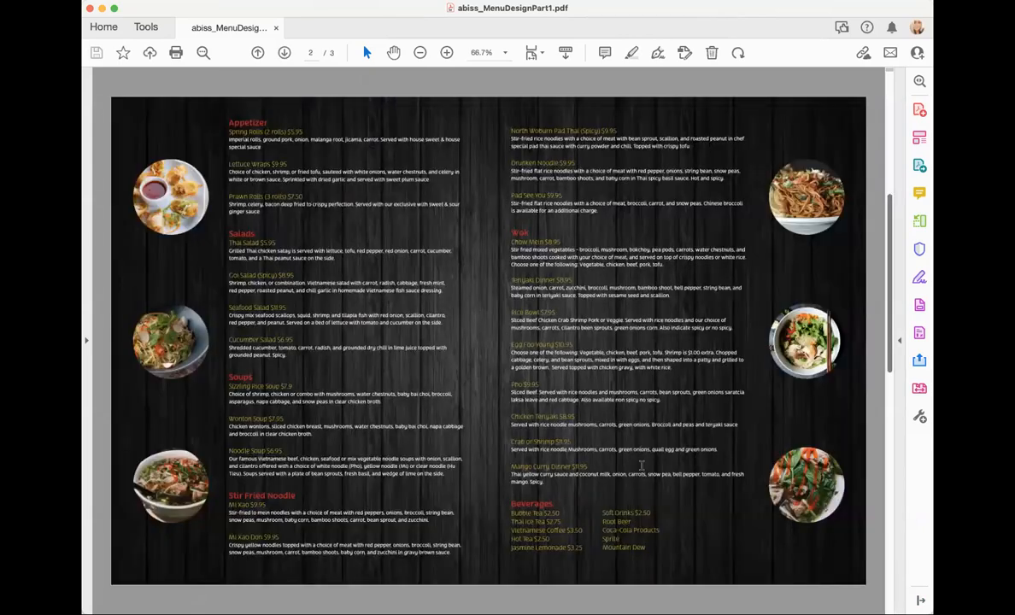
{"action": "scroll", "coordinate": [641, 466], "scroll_direction": "up", "scroll_amount": 1}
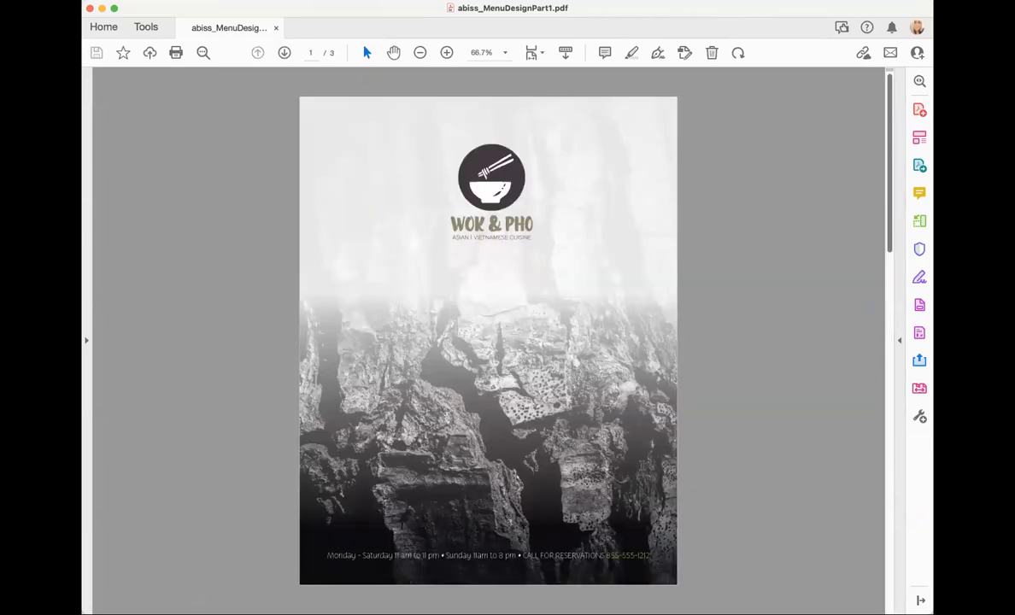
{"action": "scroll", "coordinate": [643, 465], "scroll_direction": "down", "scroll_amount": 1}
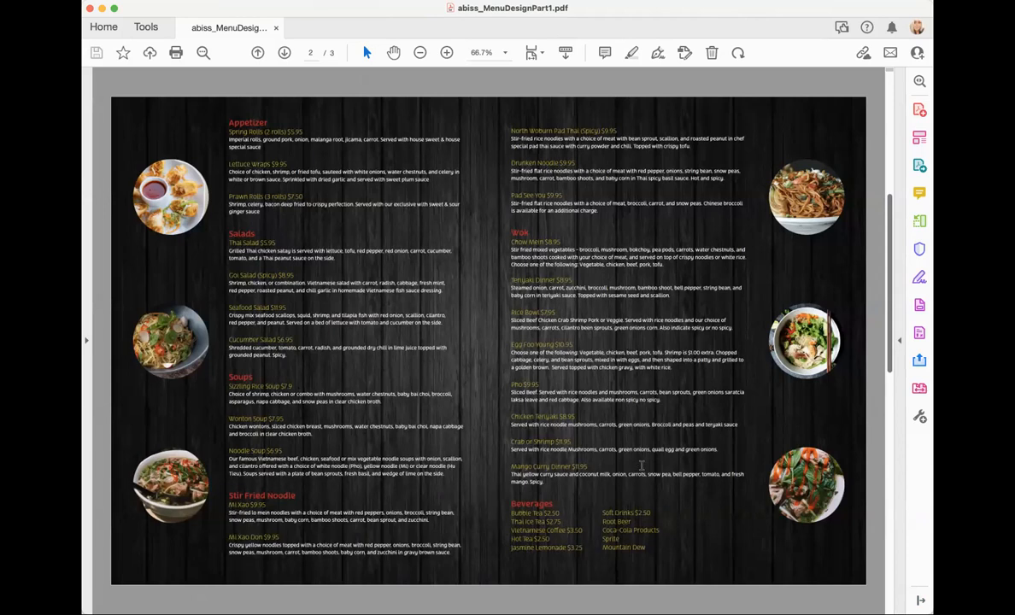
{"action": "scroll", "coordinate": [642, 466], "scroll_direction": "up", "scroll_amount": 1}
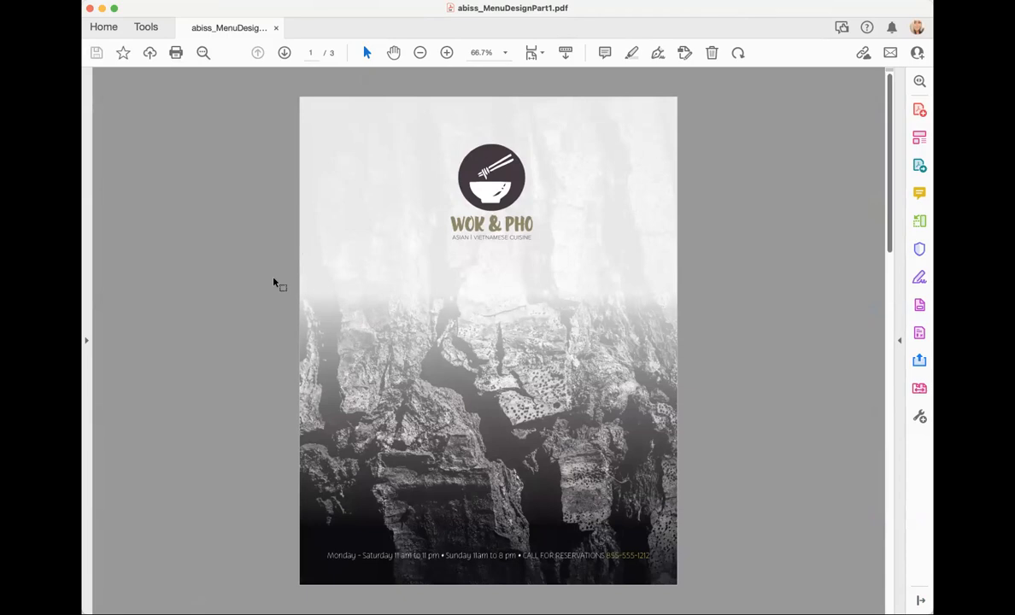
{"action": "scroll", "coordinate": [346, 321], "scroll_direction": "down", "scroll_amount": 1}
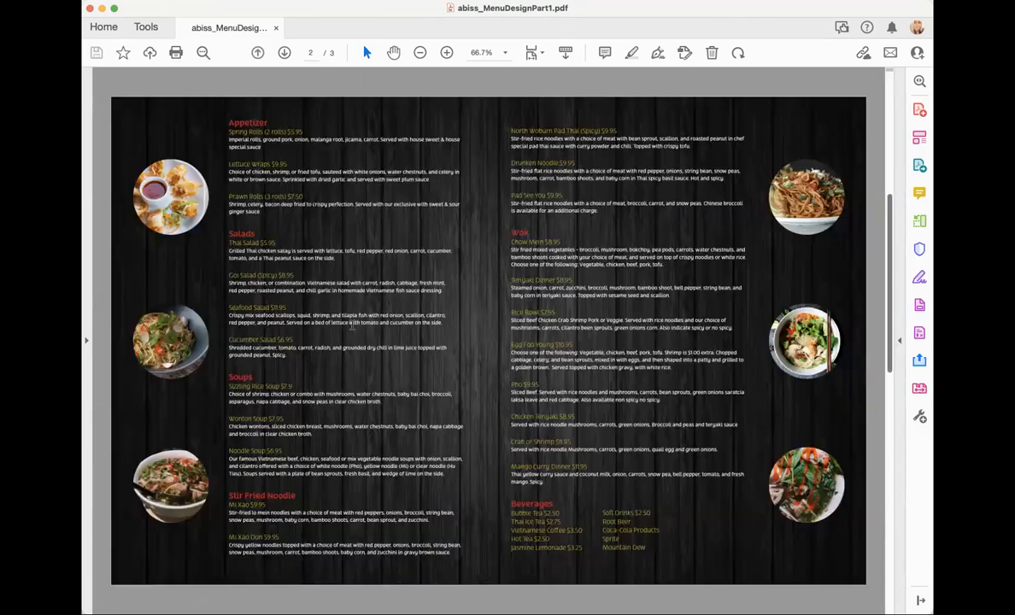